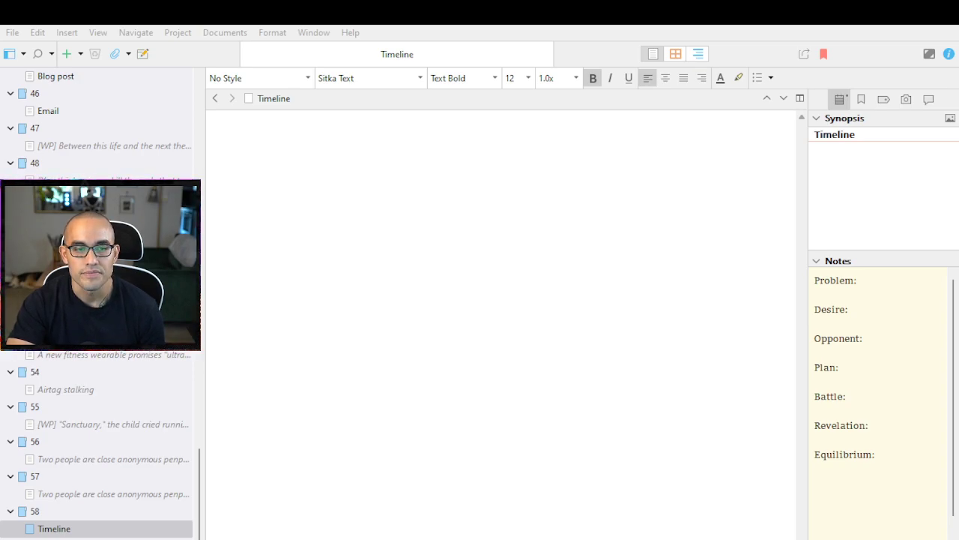
Add the heading GONZO to the empty Timeline document and begin numbered item 1 below it after a blank line
left_click(405, 210)
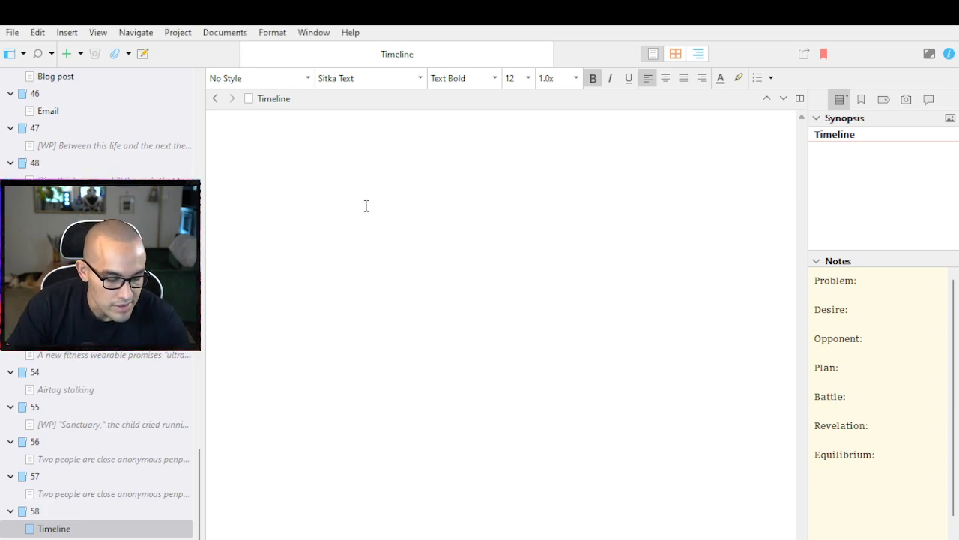
type("GONZO")
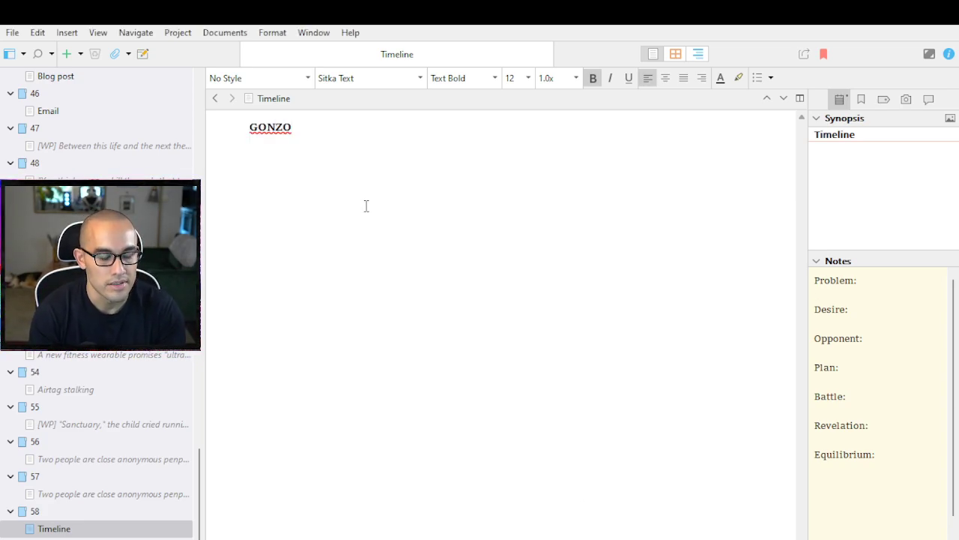
key("Return")
key("Return")
type("1. Ba")
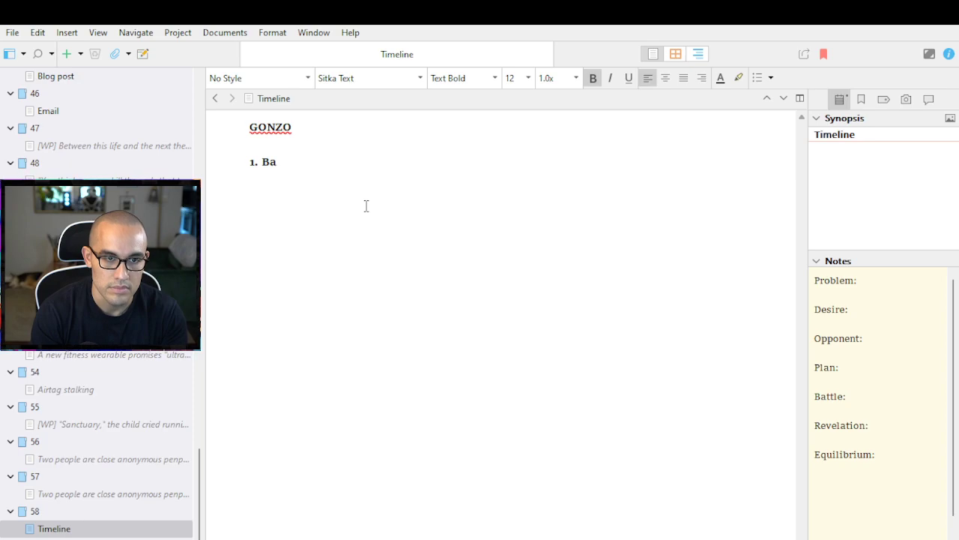
type("ttle of")
key("BackSpace")
key("BackSpace")
key("BackSpace")
key("BackSpace")
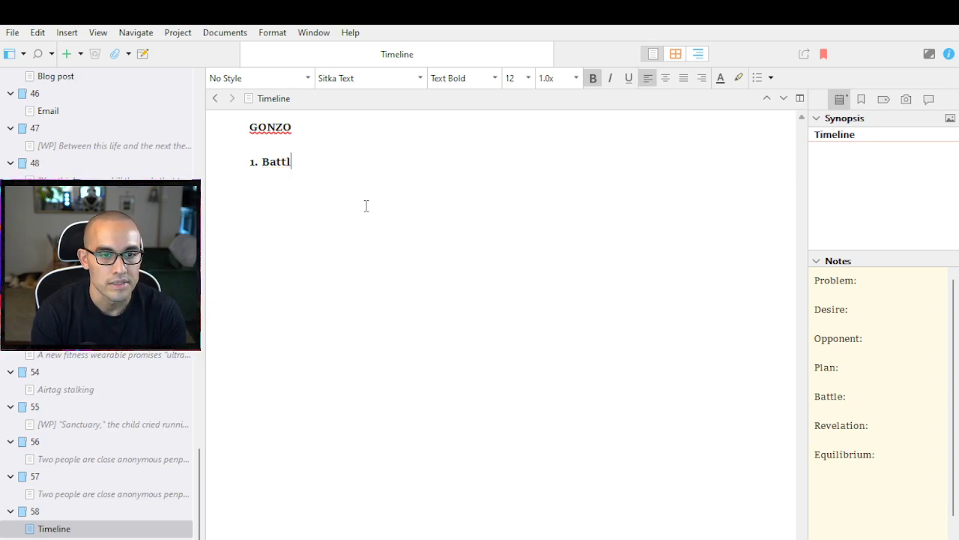
type("e of")
key("BackSpace")
key("BackSpace")
key("BackSpace")
key("BackSpace")
key("BackSpace")
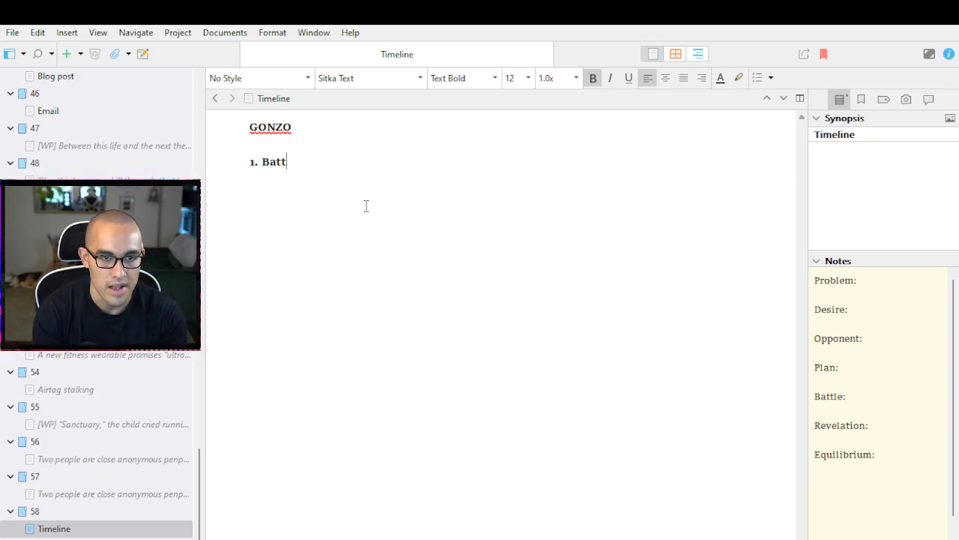
key("BackSpace")
key("BackSpace")
key("BackSpace")
key("BackSpace")
Enter "Massacre of Cajamarca" as the text of item 1 and start an indented line beneath it
type("Massacr")
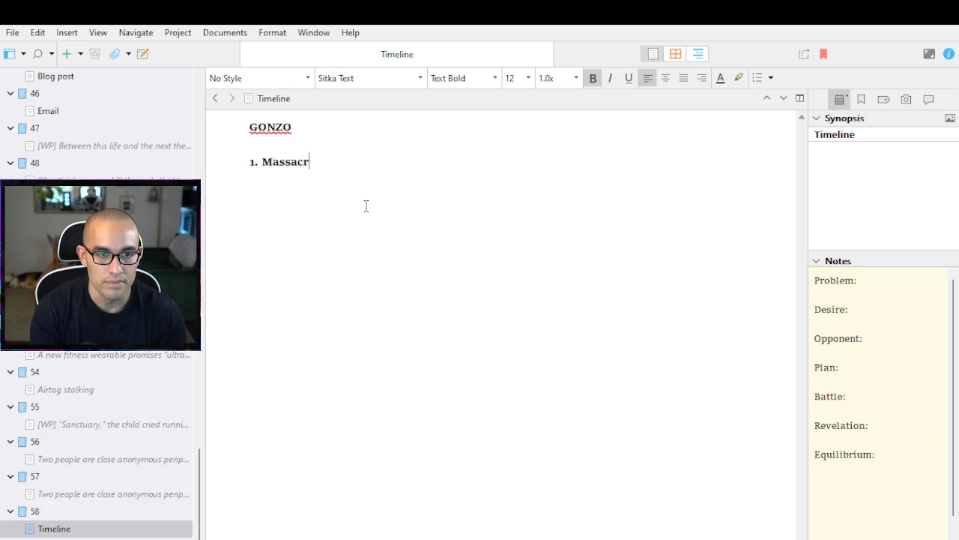
type("e of Caj")
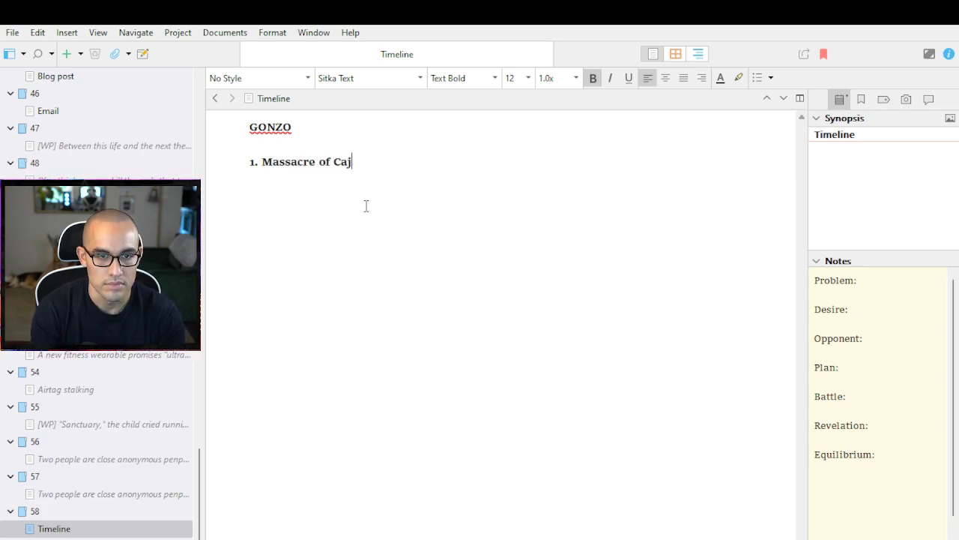
type("amarca")
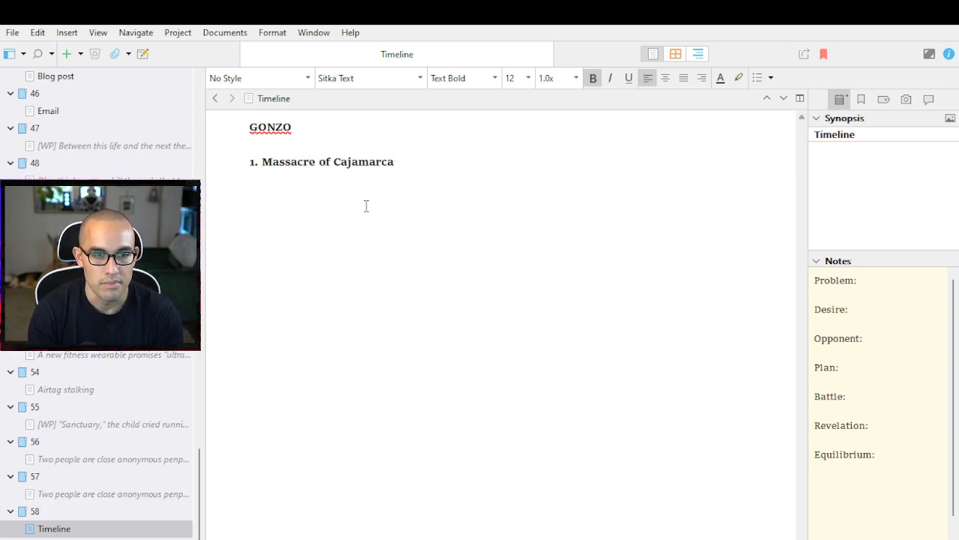
key("Return")
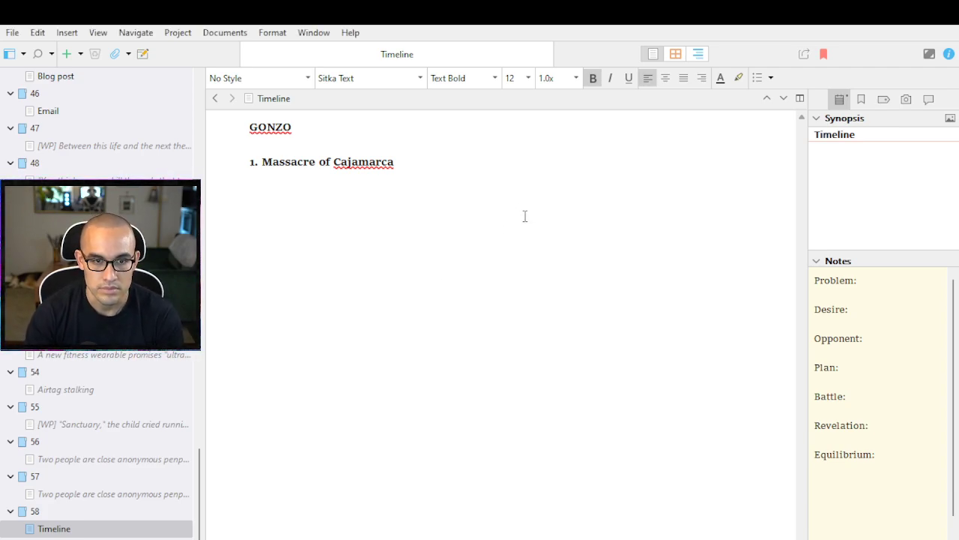
key("alt+Tab")
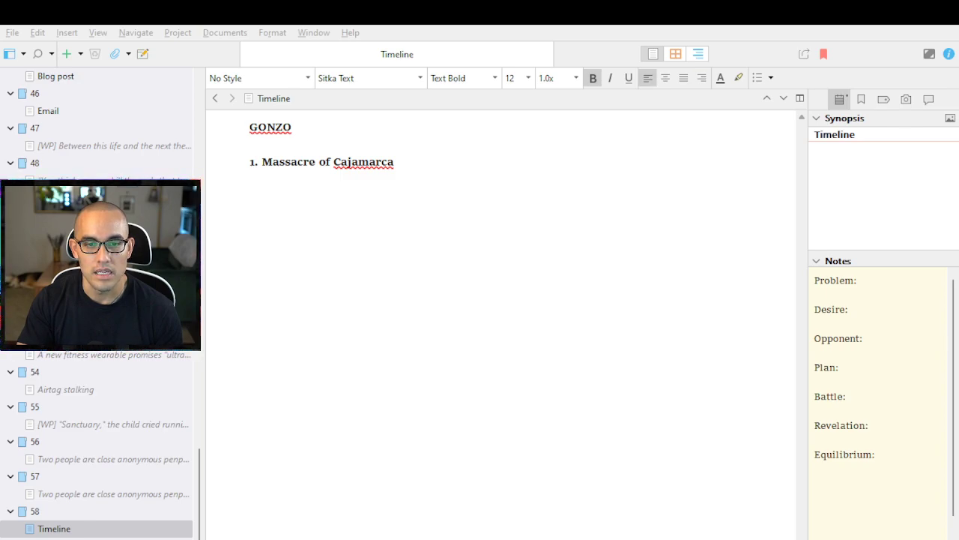
key("Return")
key("Tab")
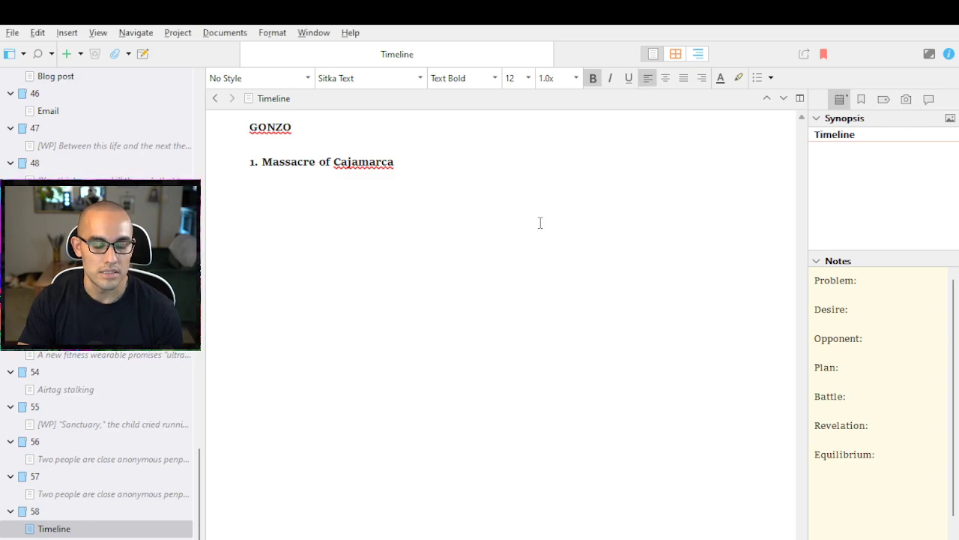
type("Spania")
key("BackSpace")
key("BackSpace")
key("BackSpace")
key("BackSpace")
key("BackSpace")
key("BackSpace")
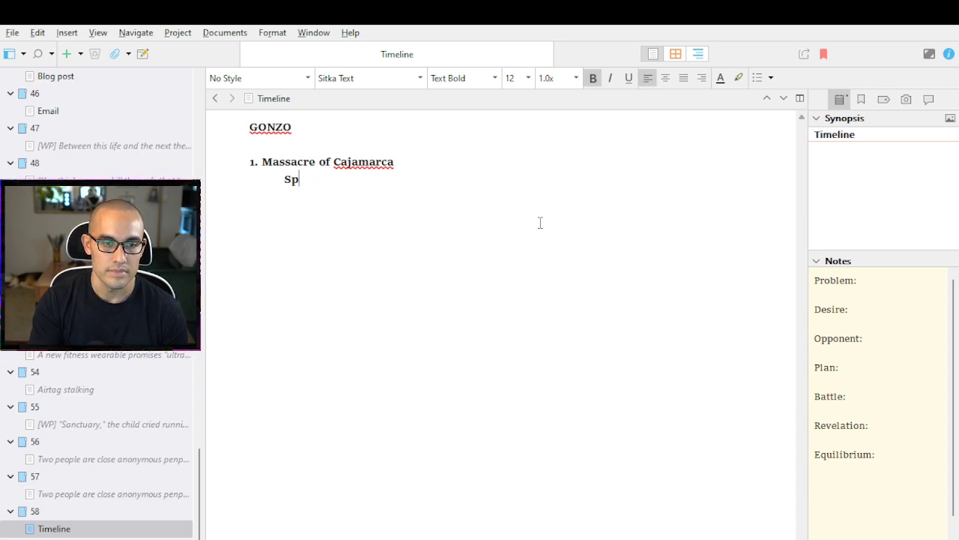
Write the note "Inca lost thousands, Spaniards lost none" on the indented line under item 1
type("INca")
key("BackSpace")
key("BackSpace")
key("BackSpace")
type("na")
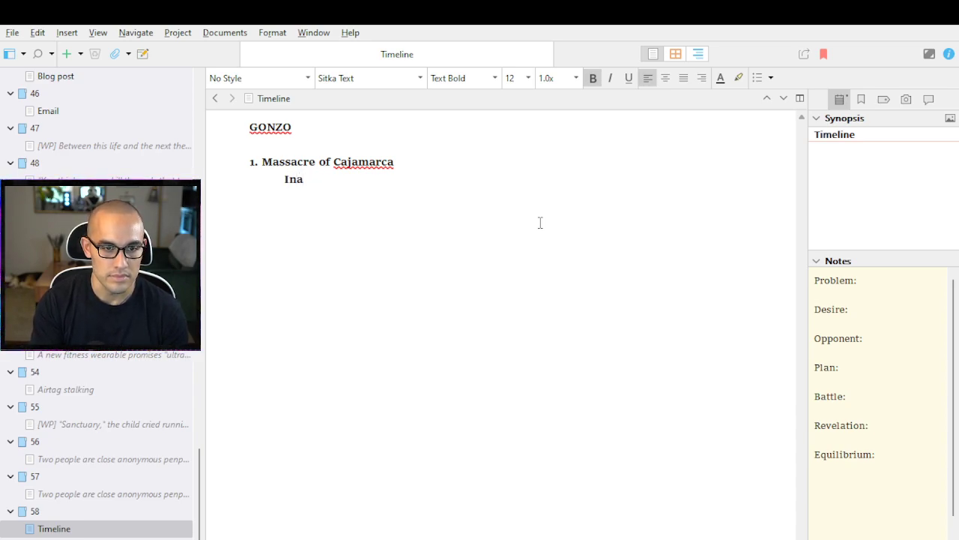
key("BackSpace")
type("ca lost thou")
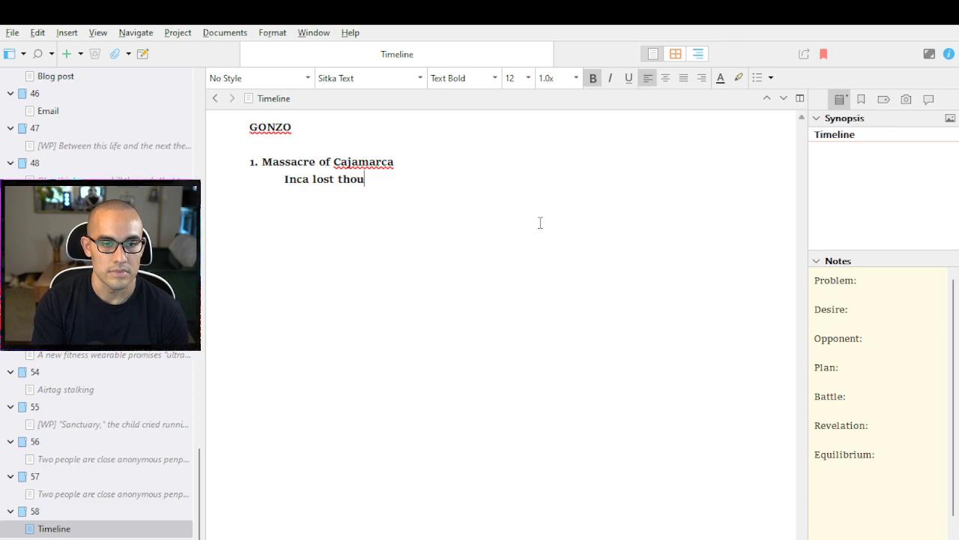
type("sands, Spanis")
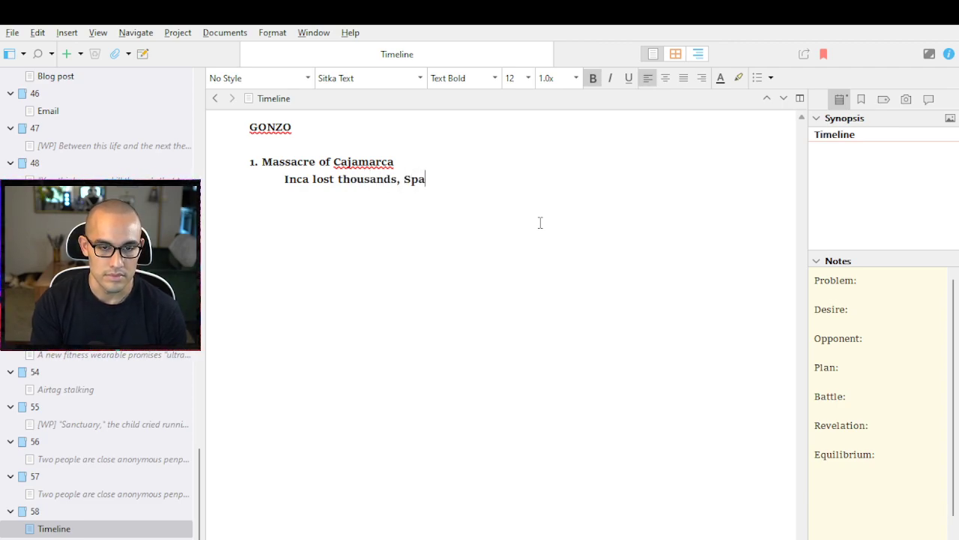
key("BackSpace")
type("ards lost none")
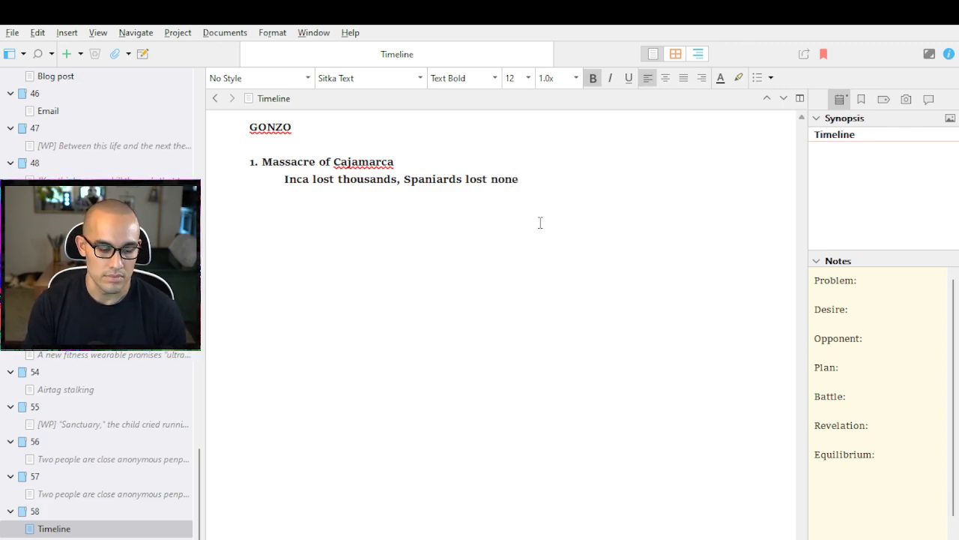
Add item 2 on a new unindented line, reading "March to Cuzco"
key("Return")
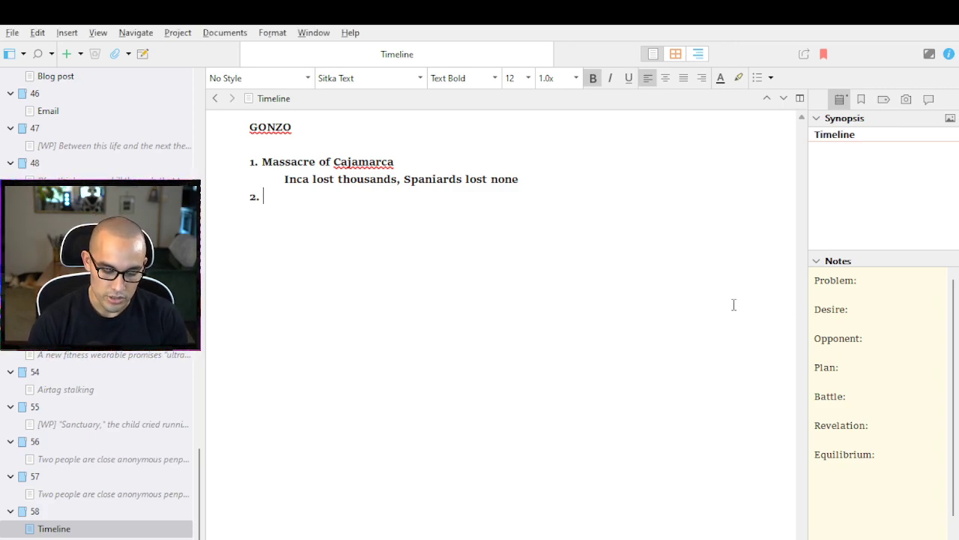
type("MArch t")
key("BackSpace")
key("BackSpace")
key("BackSpace")
key("BackSpace")
key("BackSpace")
key("BackSpace")
key("BackSpace")
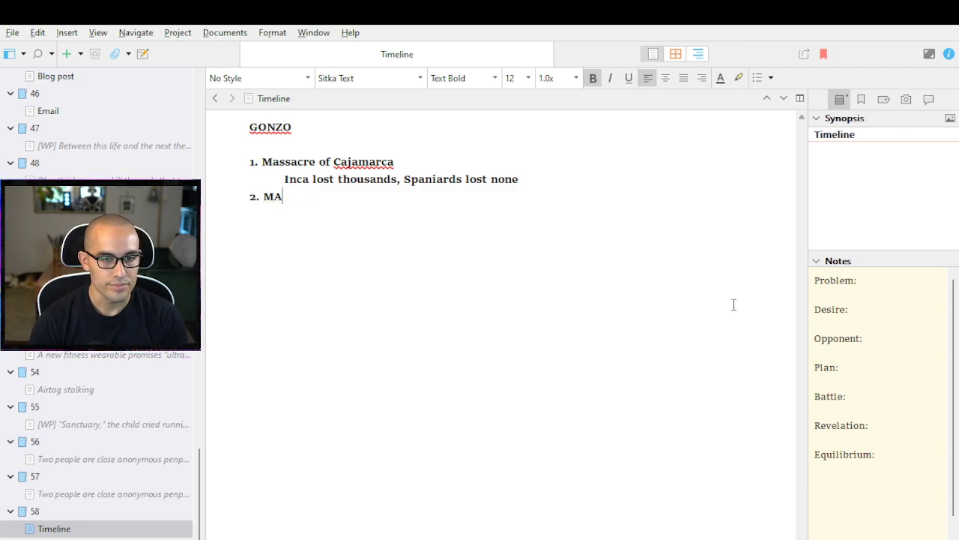
type("March to ")
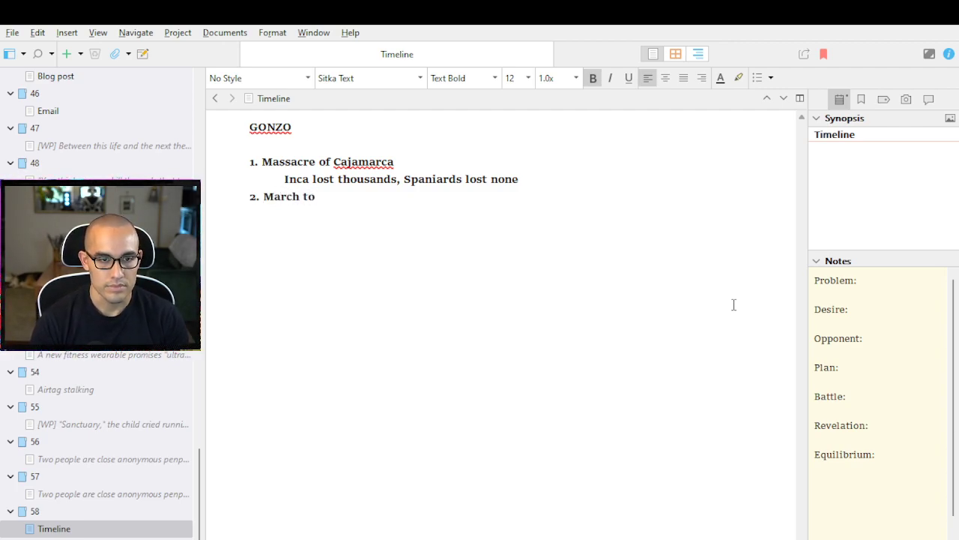
type("Cuzco")
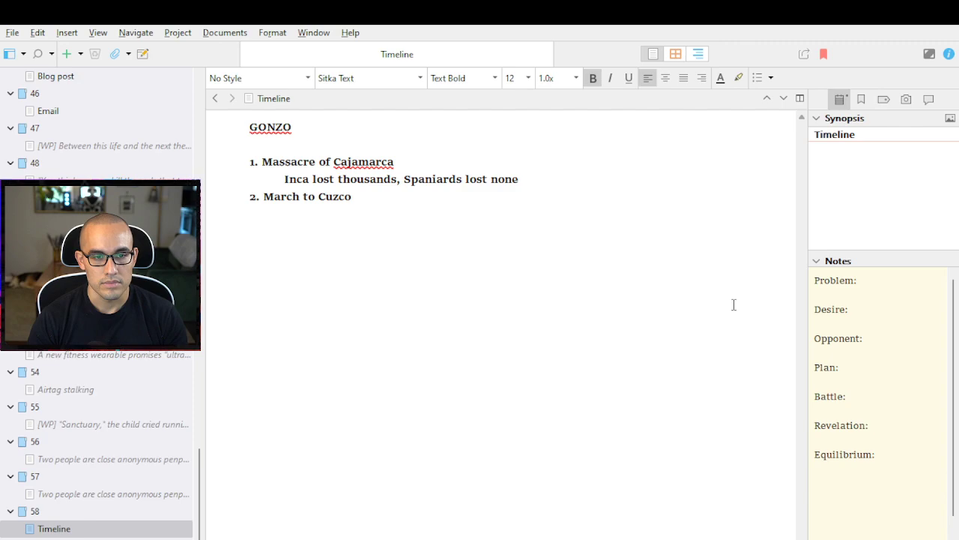
Extend item 2 with ", brief battle with QuizQuiz forces"
type(", brief")
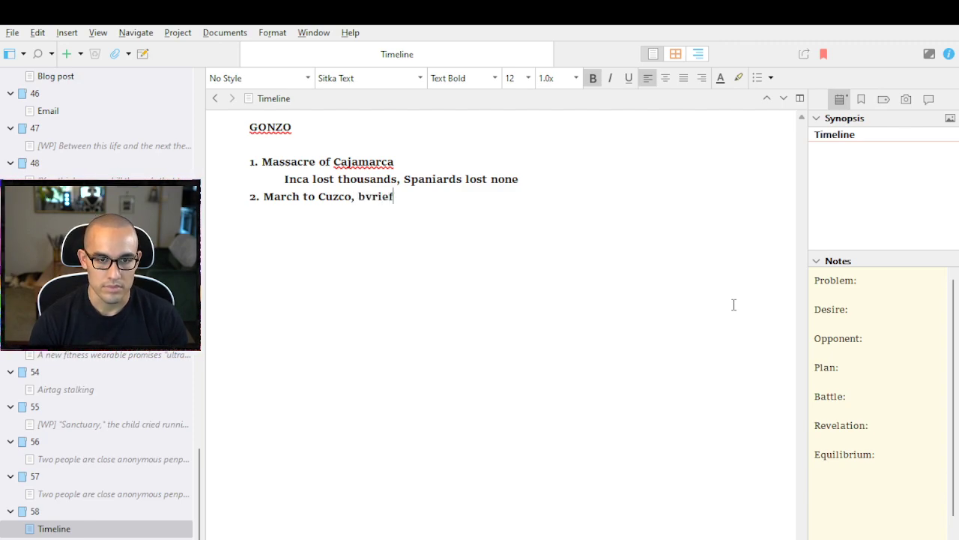
key("BackSpace")
key("BackSpace")
key("BackSpace")
key("BackSpace")
type("rief b")
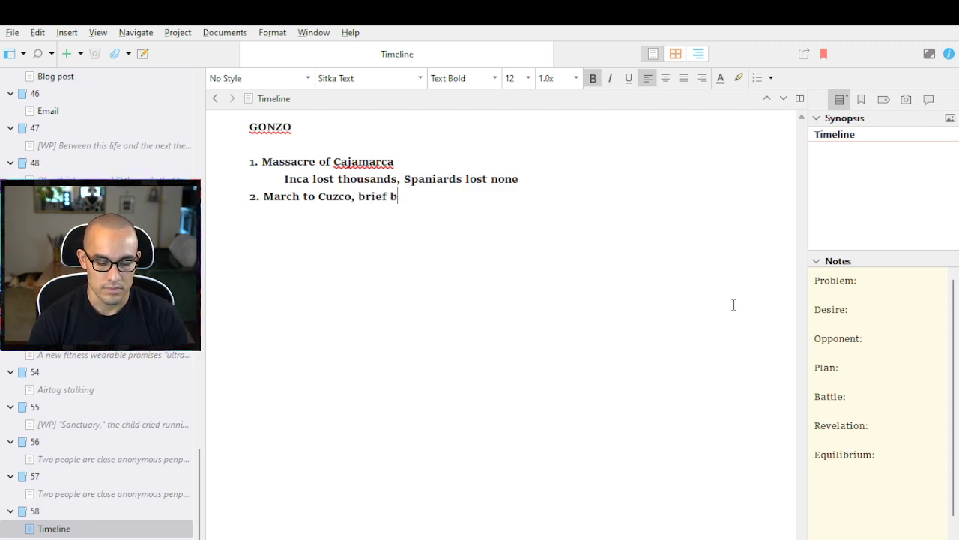
type("attle with Qui")
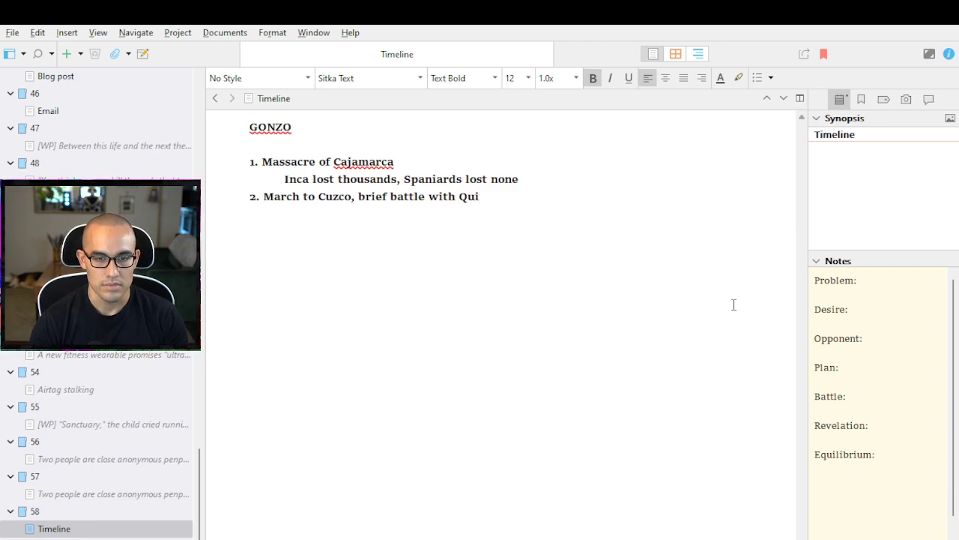
type("zQuiz fo")
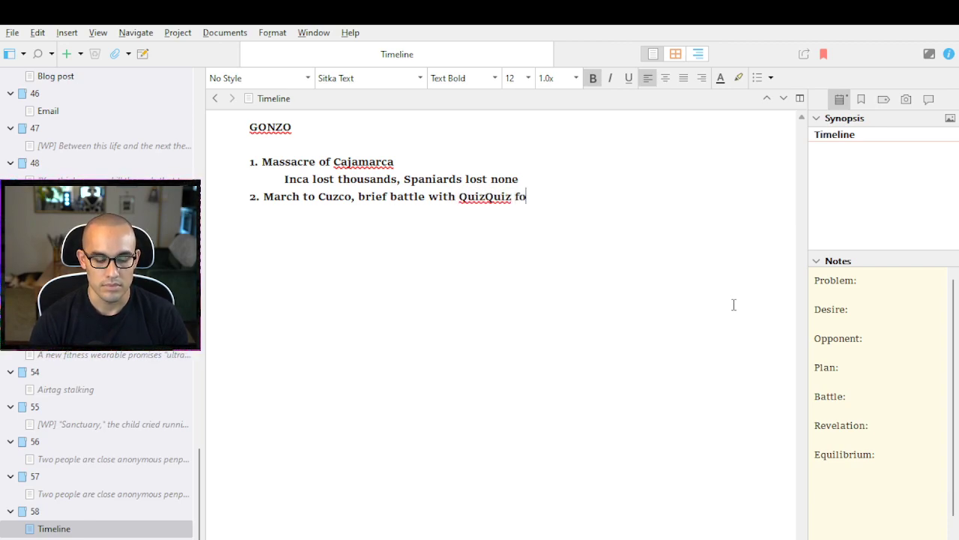
type("rces")
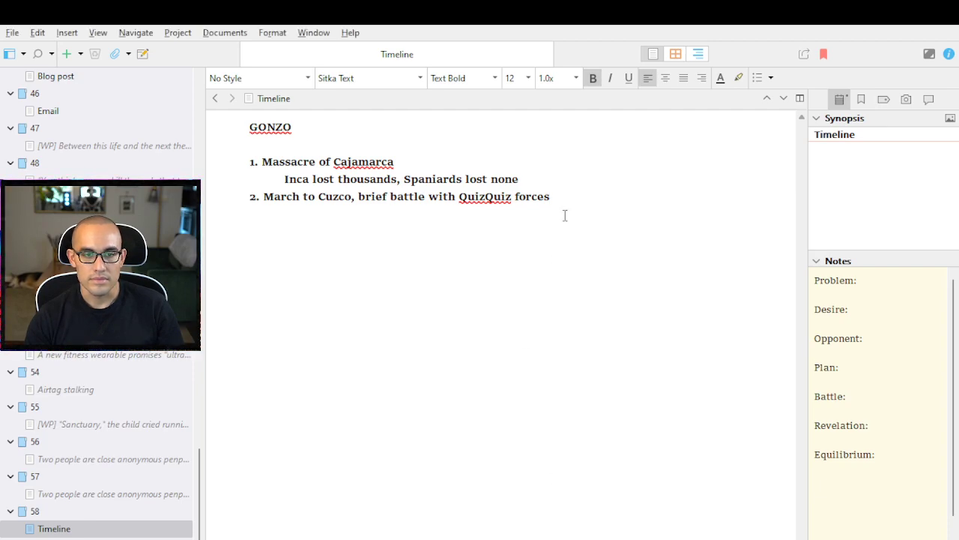
Append "after brief military occupation" to item 2 and start a new line below it
type("afte")
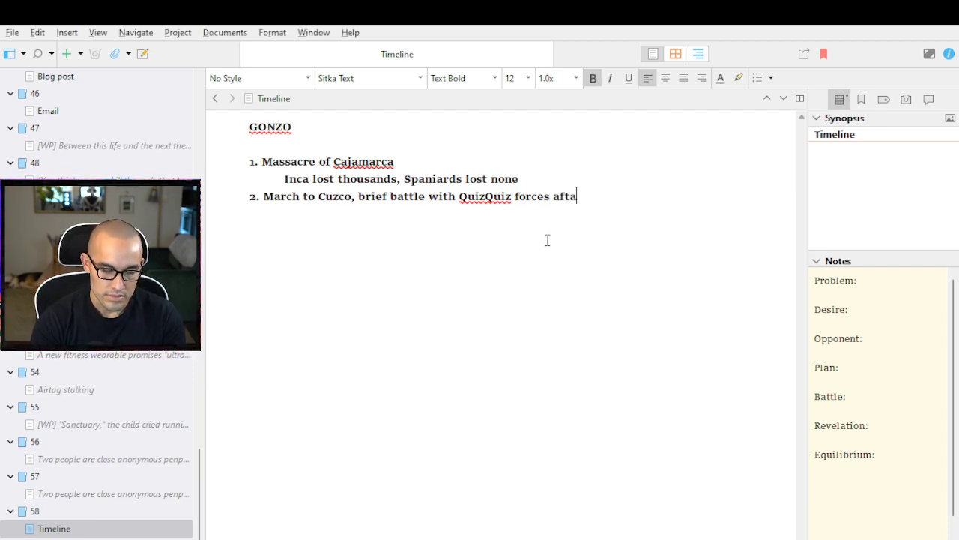
key("BackSpace")
key("BackSpace")
key("BackSpace")
type("ft")
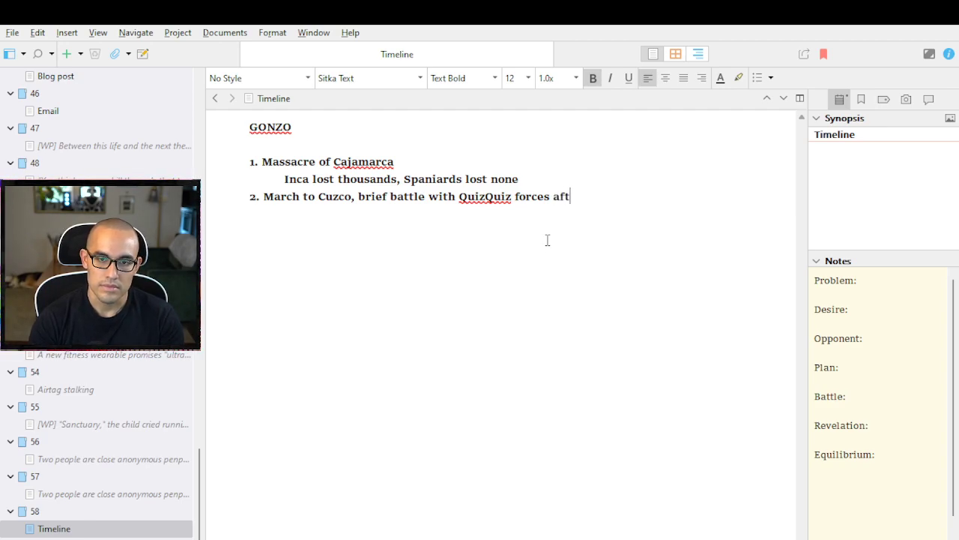
type("er brief ")
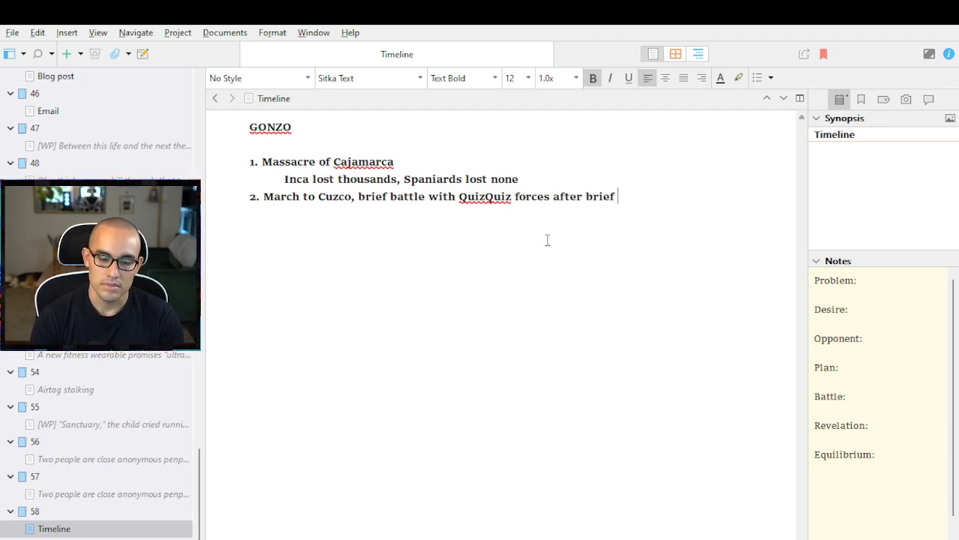
type("military occupation")
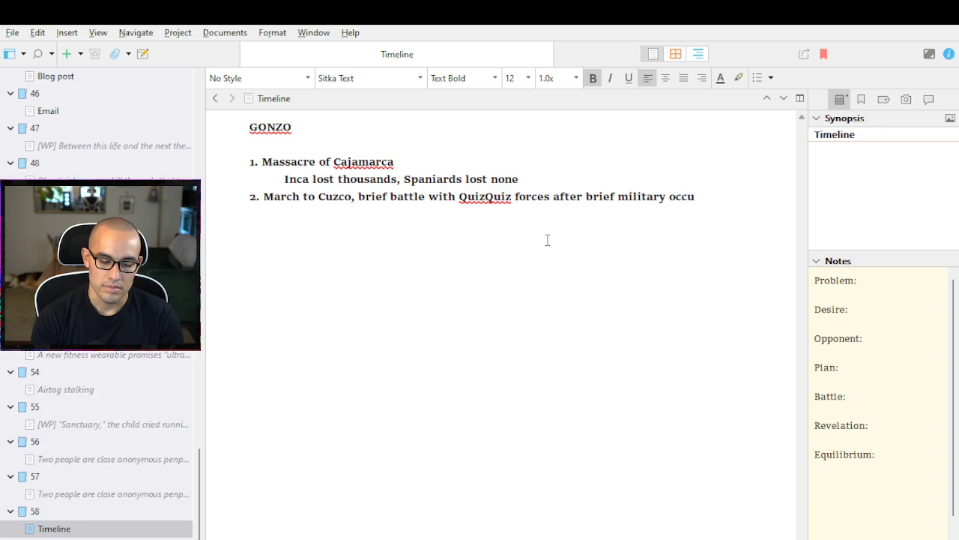
key("Return")
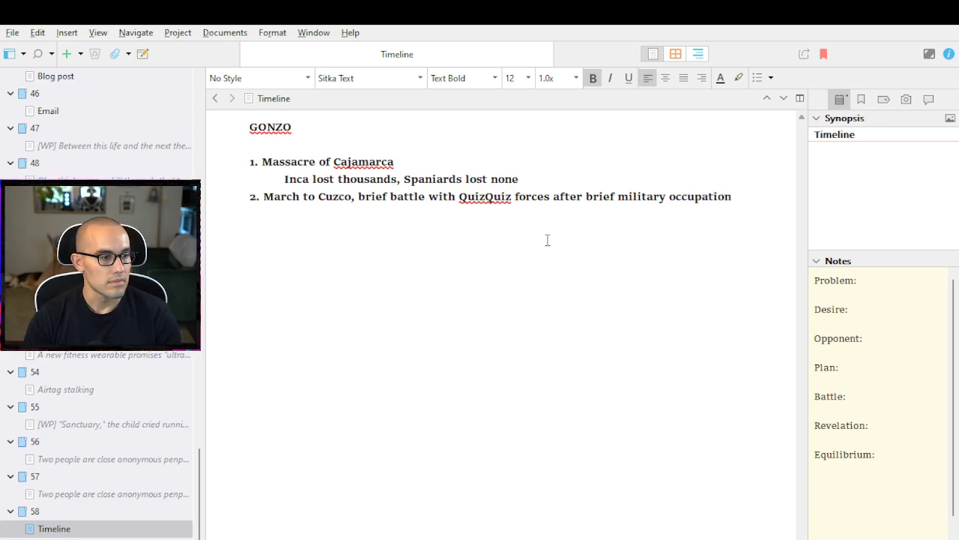
Insert a blank line between the note under item 1 and item 2, and return the cursor to the document's end
left_click(572, 185)
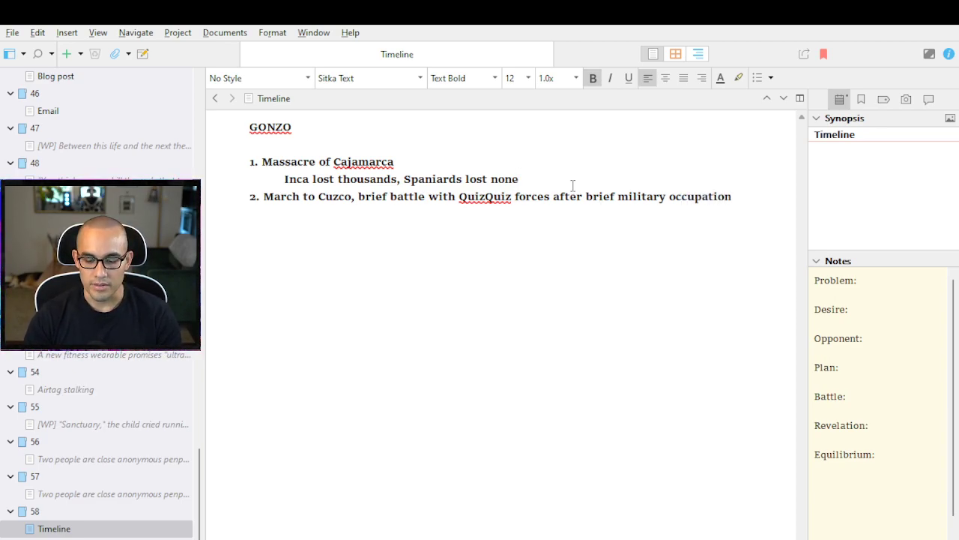
key("Return")
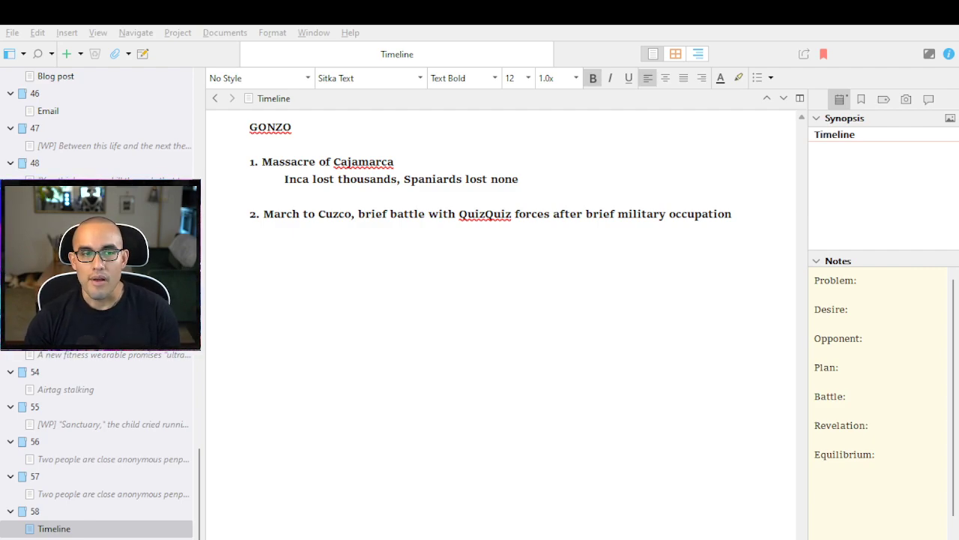
left_click(347, 300)
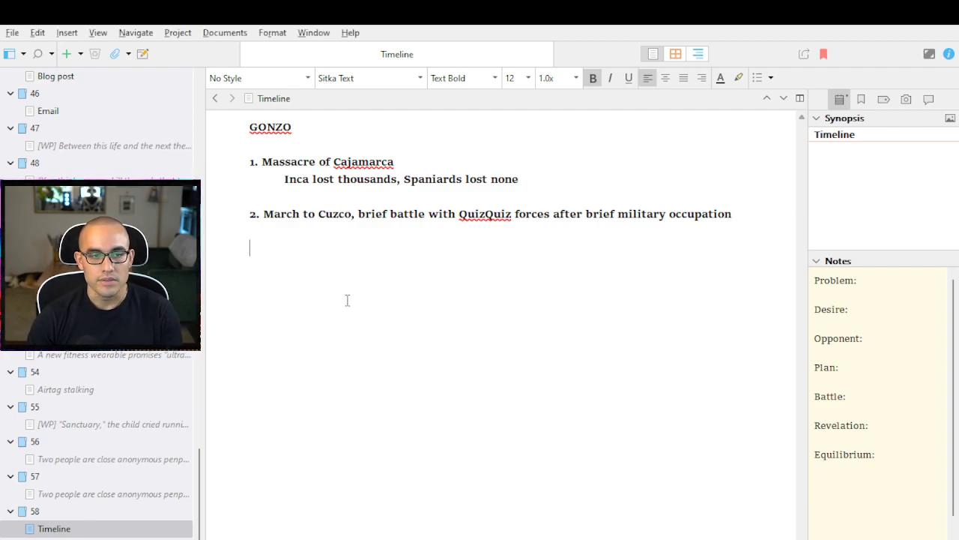
key("alt+Tab")
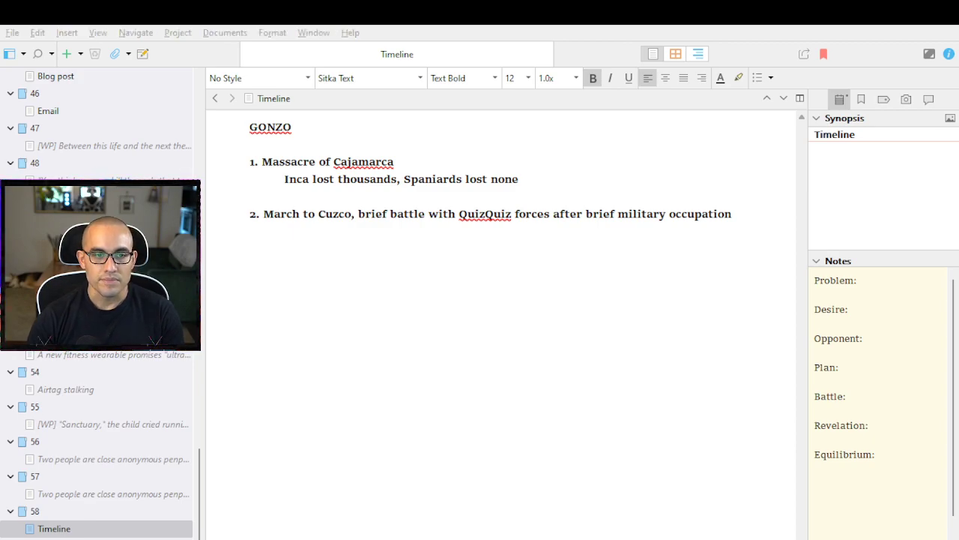
key("alt+Tab")
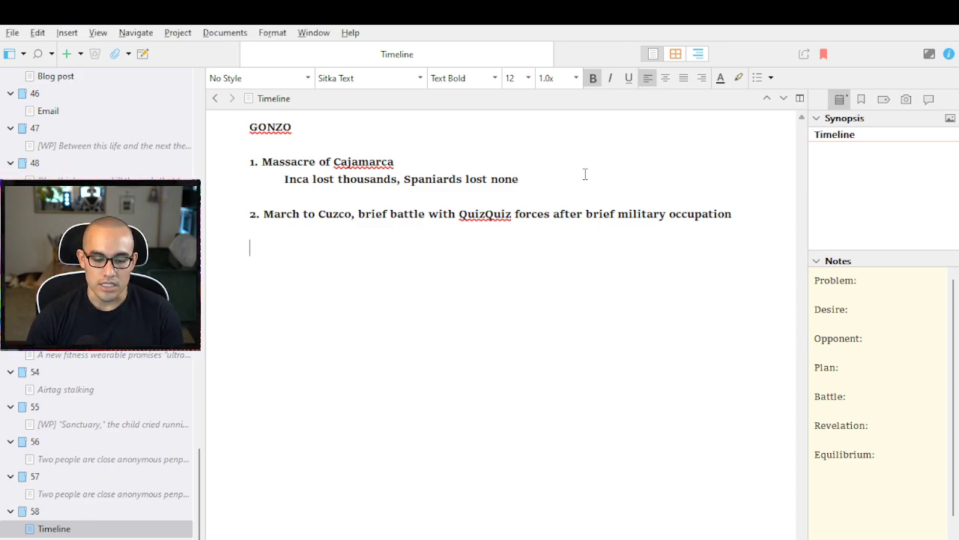
Add item 3 at the document's end, beginning with "Gonzo made"
type("Go")
key("BackSpace")
key("BackSpace")
type("3. Gona")
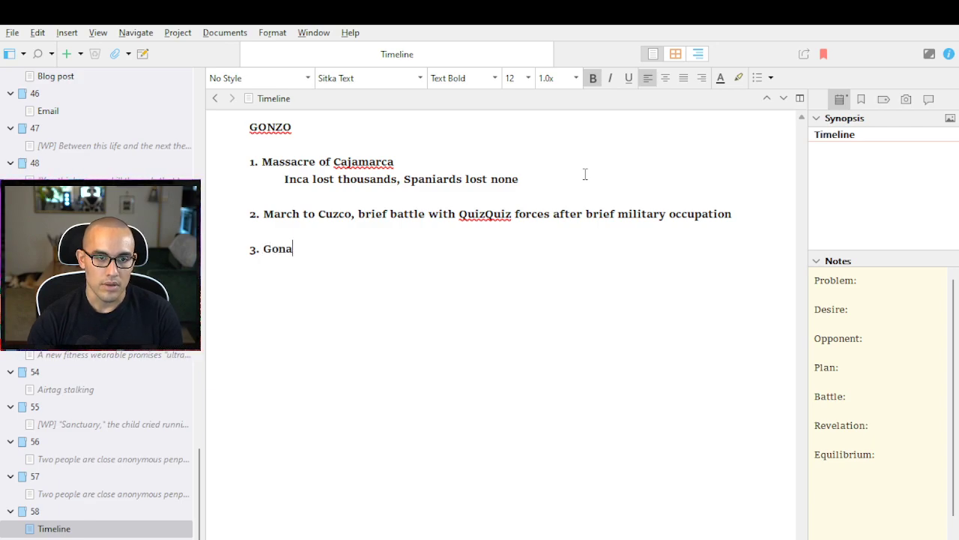
key("BackSpace")
type("zo made")
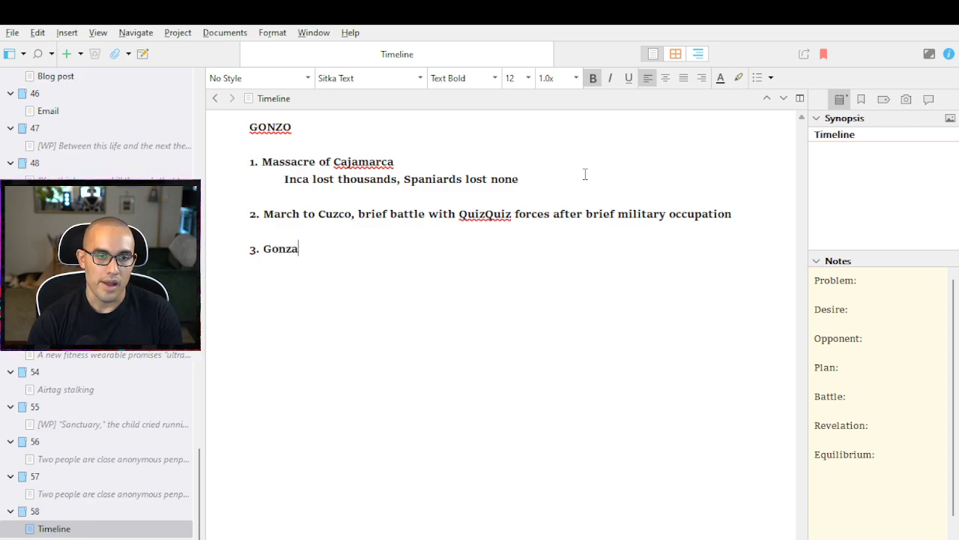
Complete item 3 with "regidor with his brother Juan" after the words "Gonzo made"
key("alt+Tab")
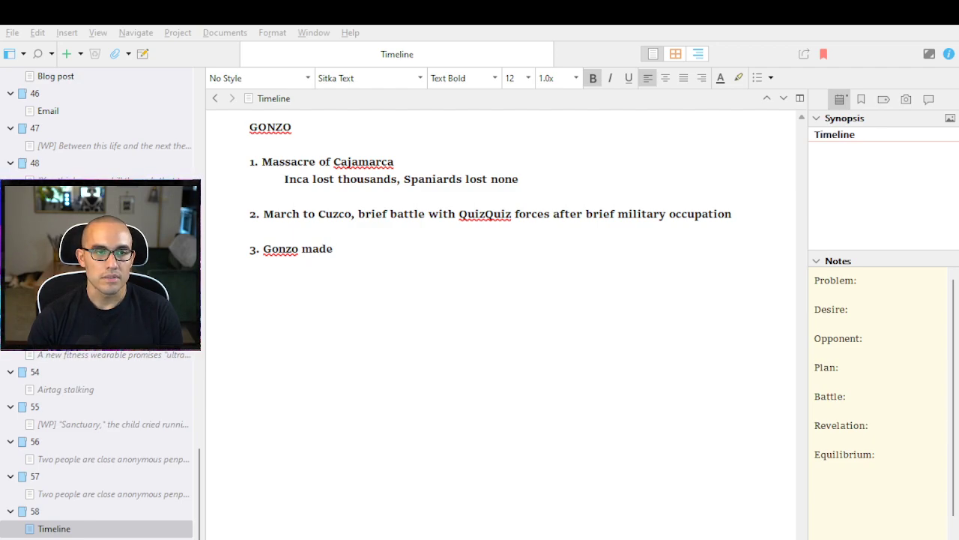
left_click(374, 287)
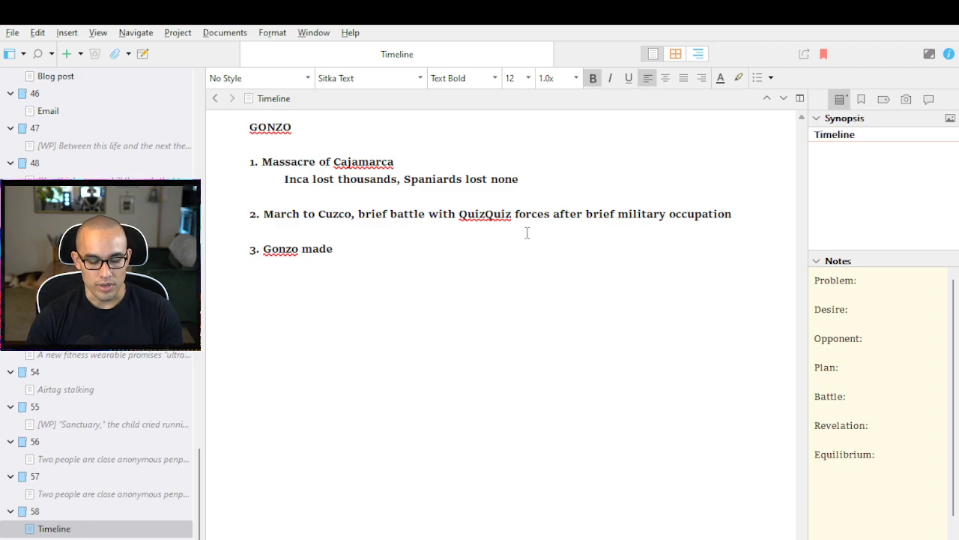
type("regidores")
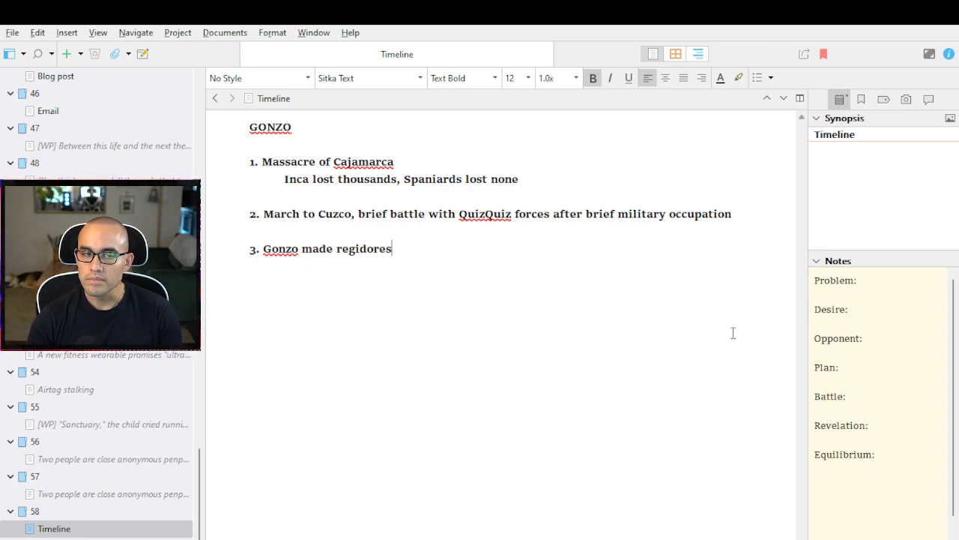
key("BackSpace")
key("BackSpace")
type("with ")
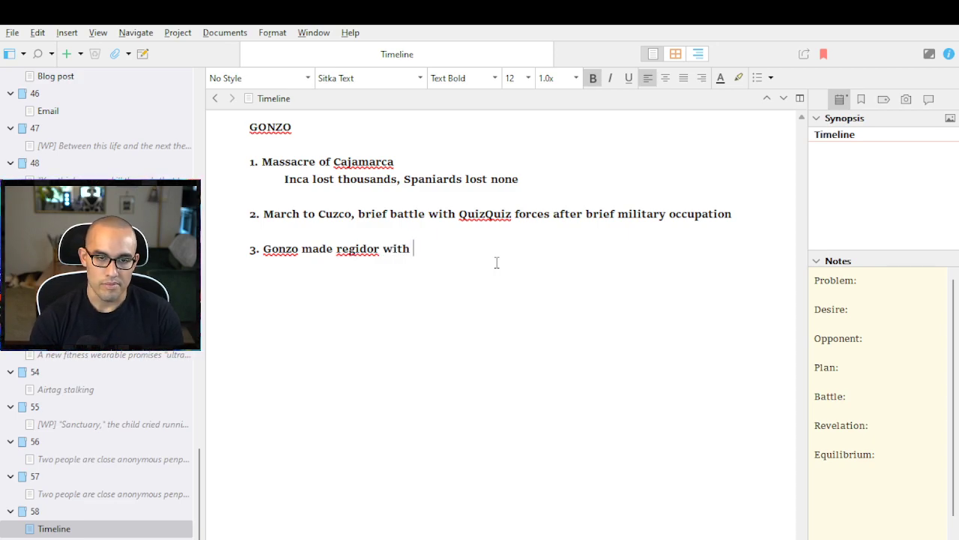
type("his brother")
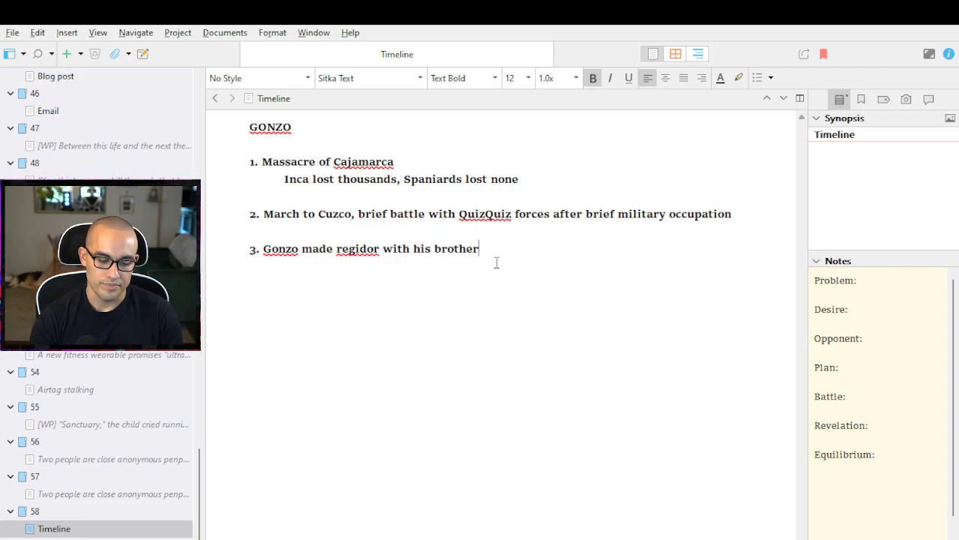
type(" Juan")
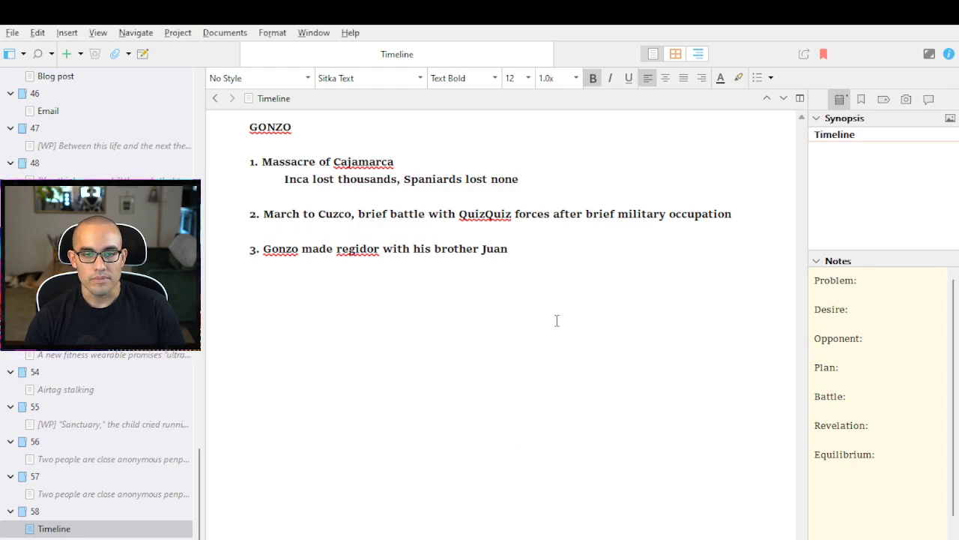
Start a new line numbered "4.", leaving a blank line below item 3
key("Return")
key("Return")
type("4. Spl")
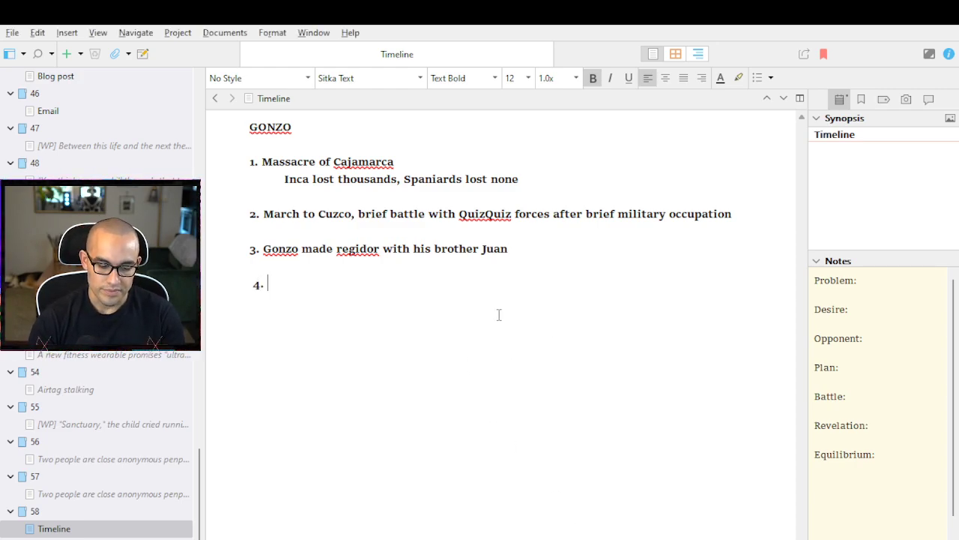
key("BackSpace")
key("BackSpace")
key("BackSpace")
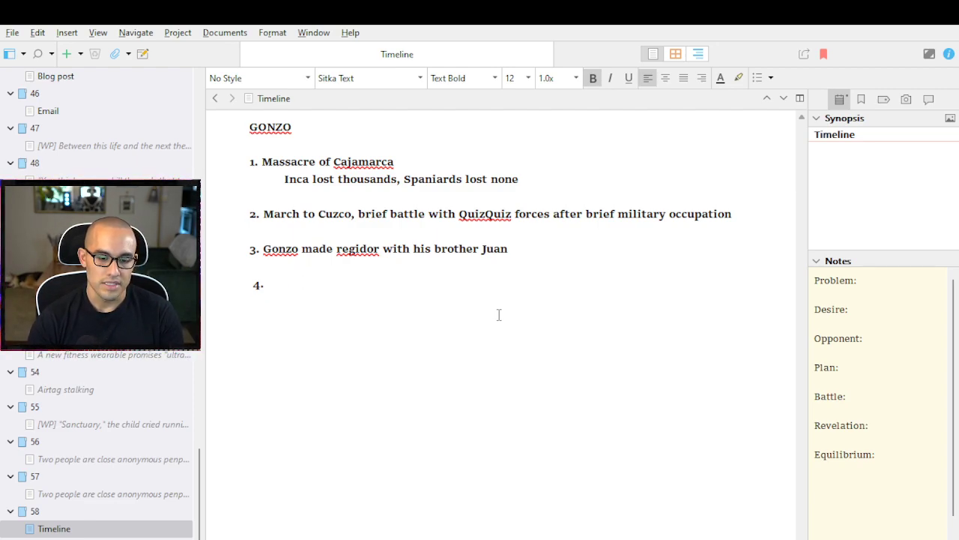
Begin the text of item 4 with "City split into factions between"
type("Cityu sp")
key("BackSpace")
key("BackSpace")
key("BackSpace")
key("BackSpace")
type("spl")
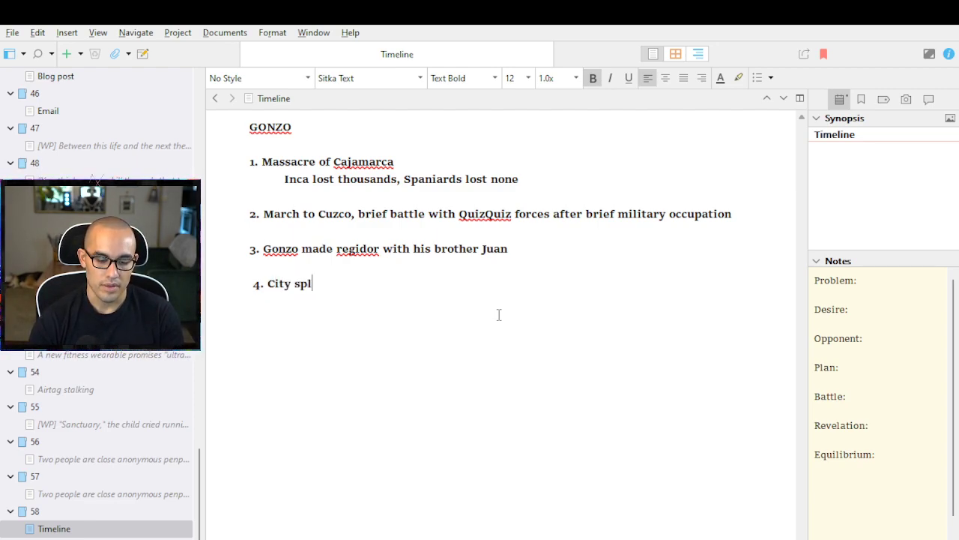
type("it into factions")
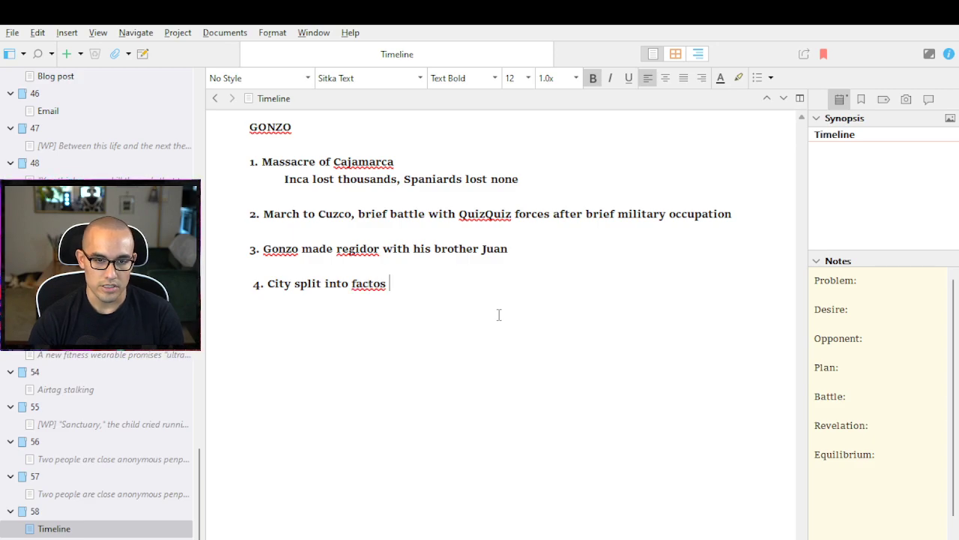
key("BackSpace")
key("BackSpace")
type("ions betwe")
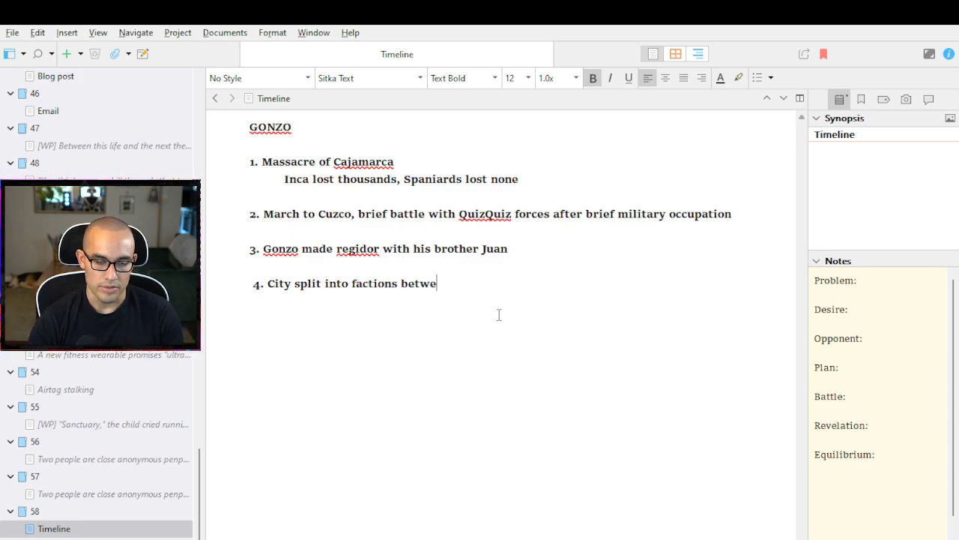
type("en ALmagro an")
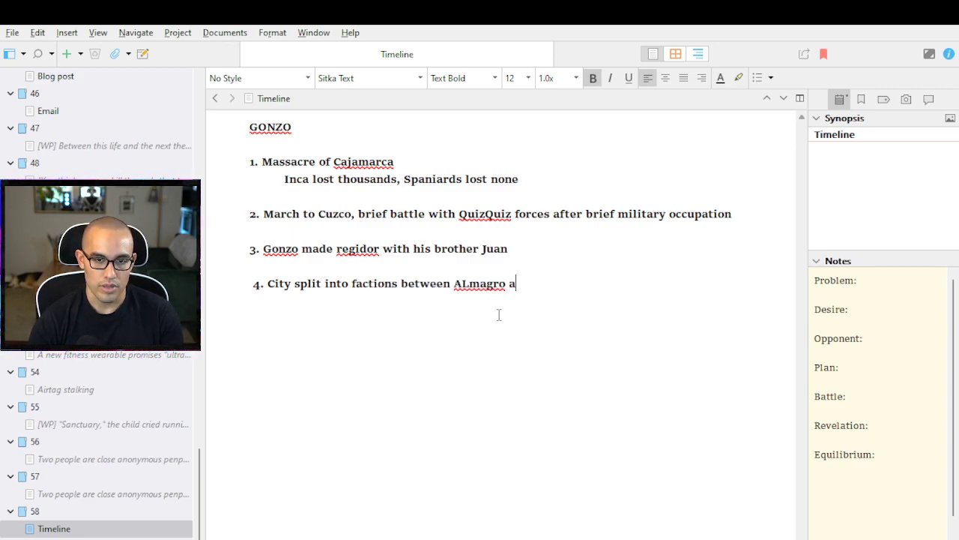
Finish item 4 with "Almagro and Pizarro", correcting the capitalization of the first name
key("BackSpace")
key("BackSpace")
key("BackSpace")
key("BackSpace")
key("BackSpace")
key("BackSpace")
key("BackSpace")
key("BackSpace")
key("BackSpace")
key("BackSpace")
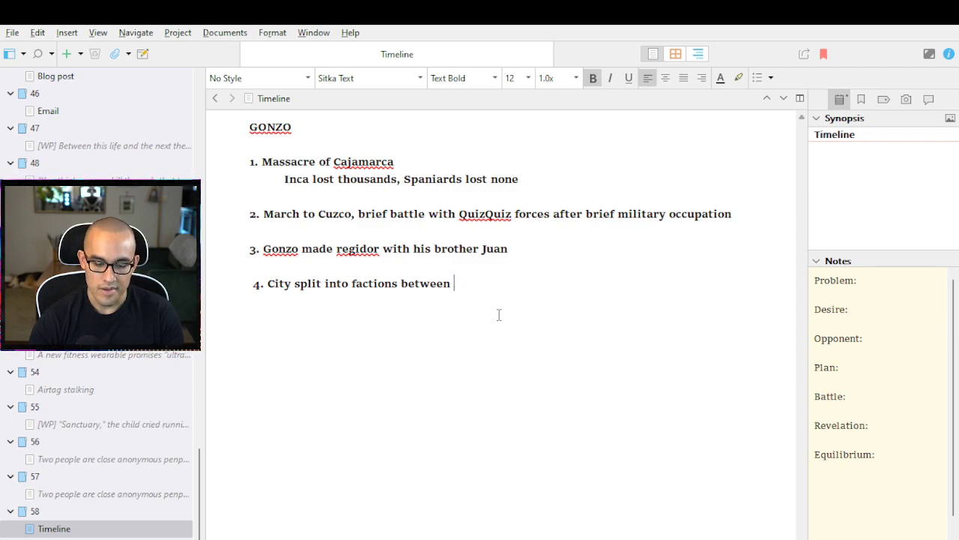
type("Almagro and p")
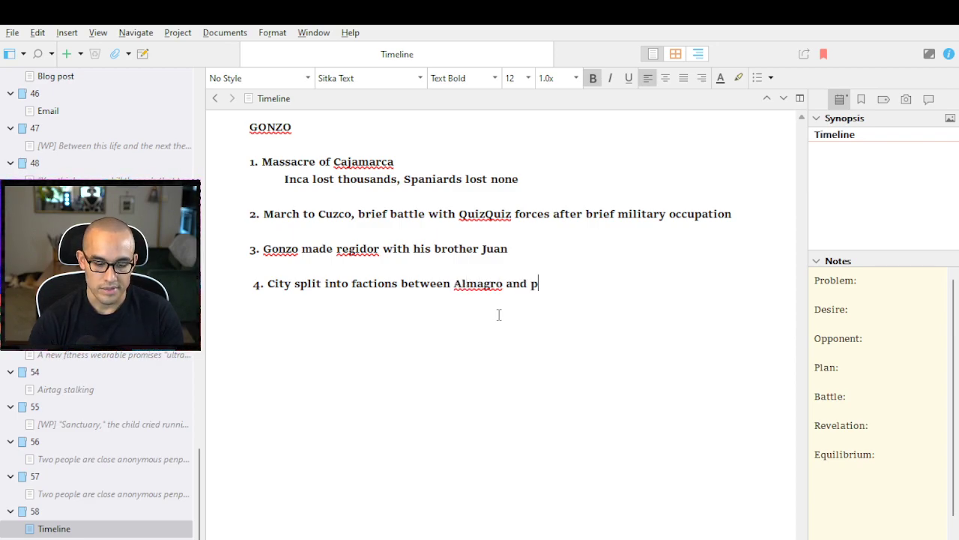
key("BackSpace")
type("Pizarri")
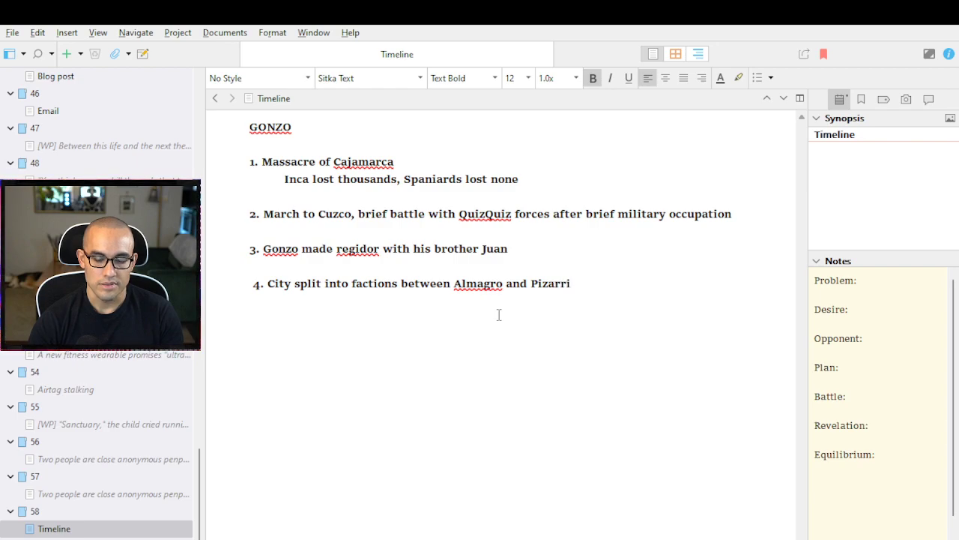
key("BackSpace")
type("o")
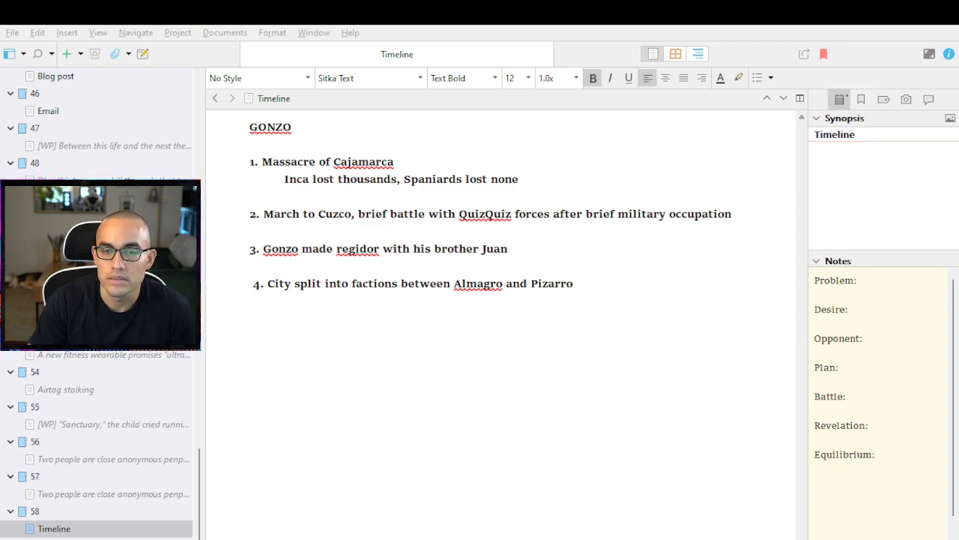
Add item 5 below a blank line after item 4, beginning with "Almagro leaves Cuzco,"
key("alt+Tab")
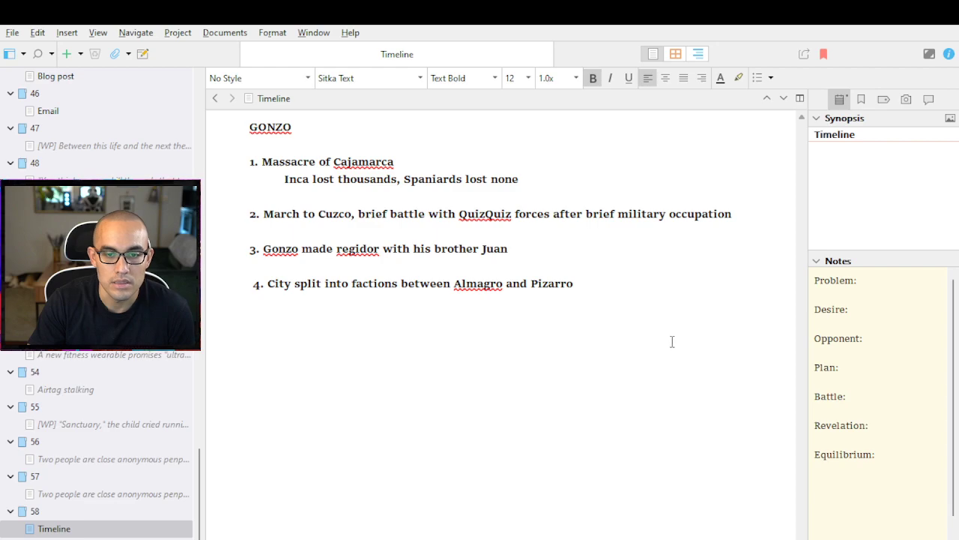
key("Return")
key("Return")
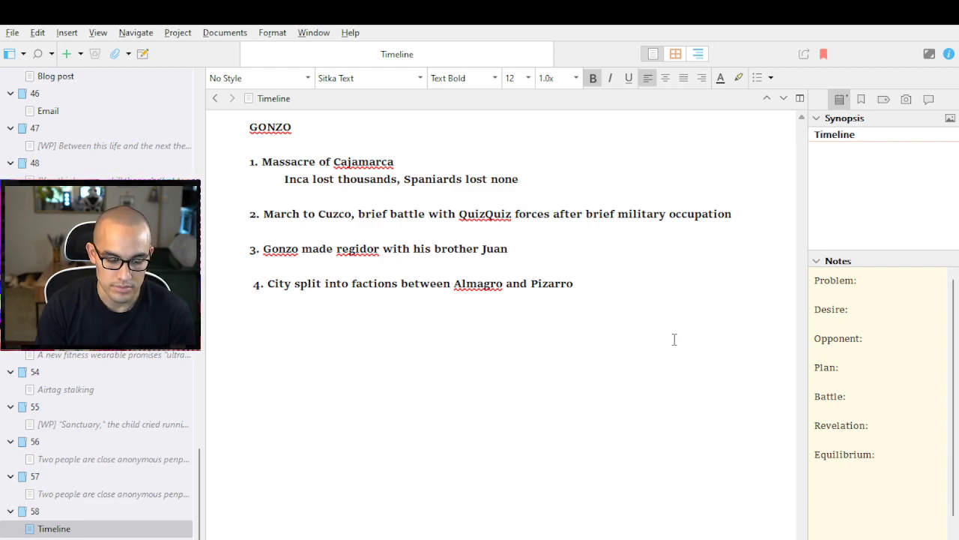
type("5. Akin")
key("BackSpace")
key("BackSpace")
key("BackSpace")
type("l")
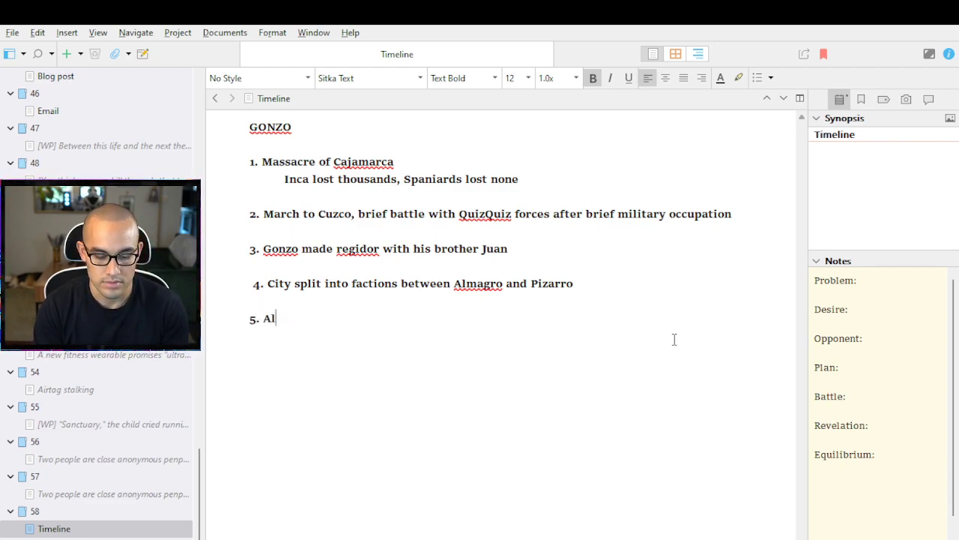
type("magro leaves")
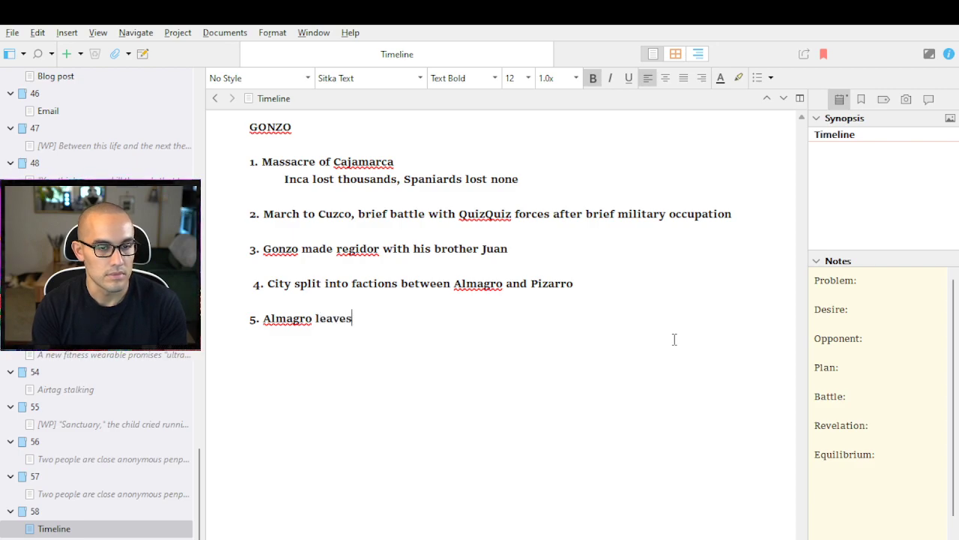
type(" Cuzco, ")
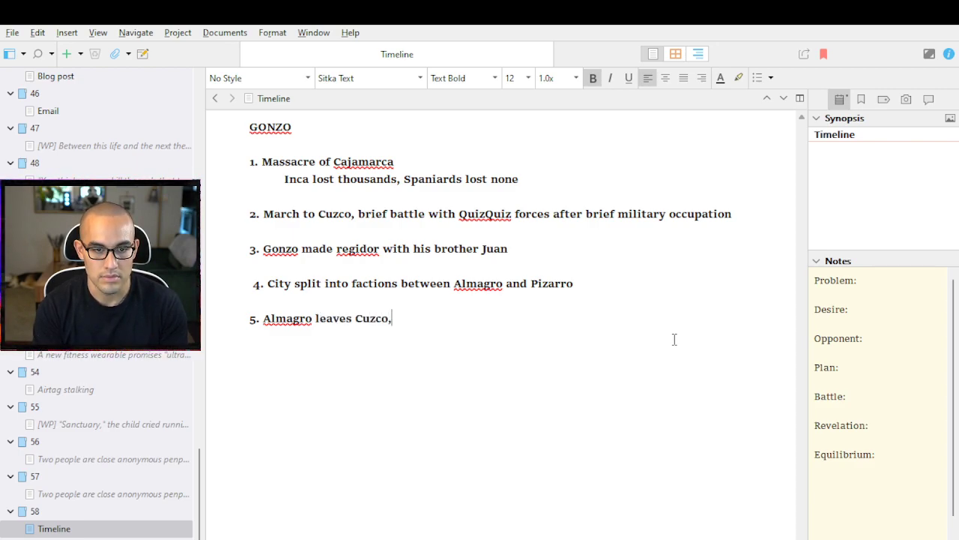
Extend item 5 with "heading towards Chile exploring"
type("heading to")
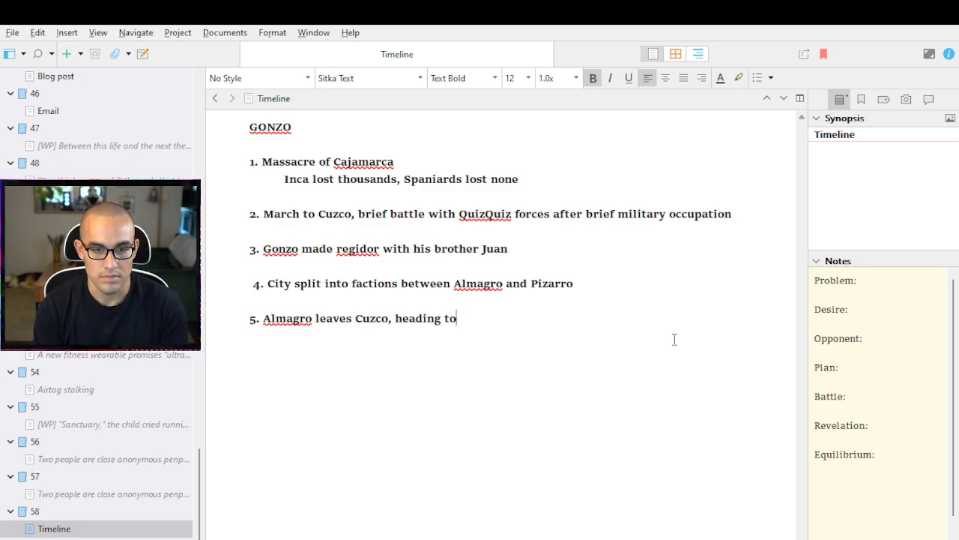
type("wards Chile")
key("BackSpace")
key("BackSpace")
key("BackSpace")
key("BackSpace")
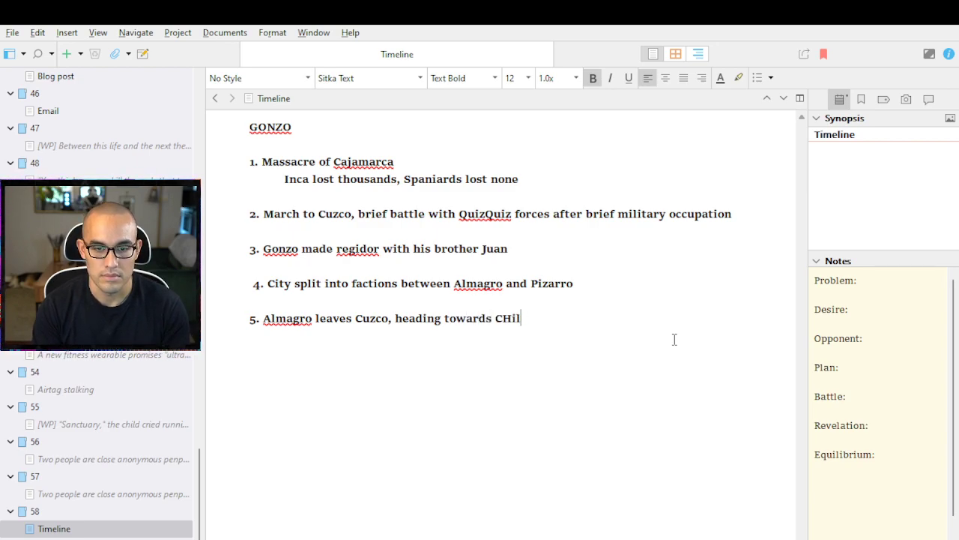
type("hile ")
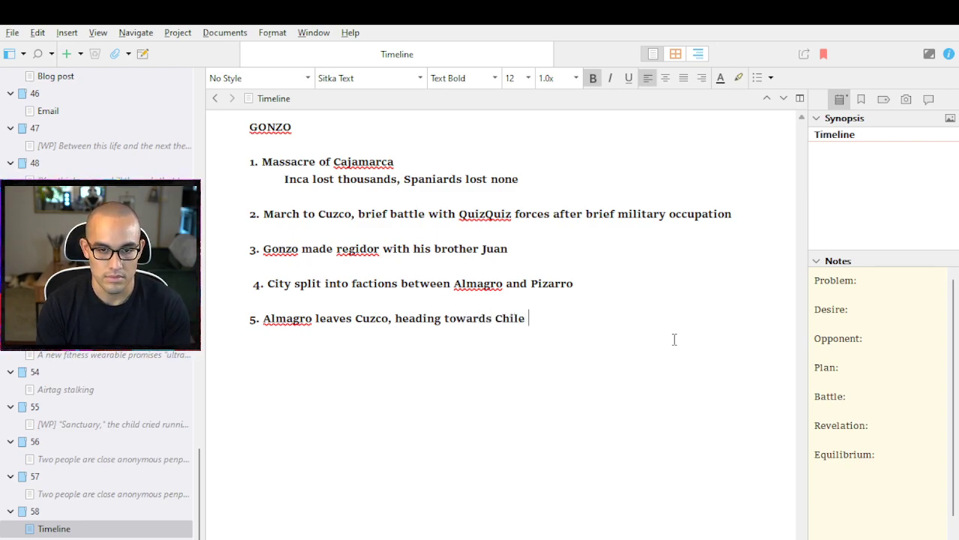
type("ex")
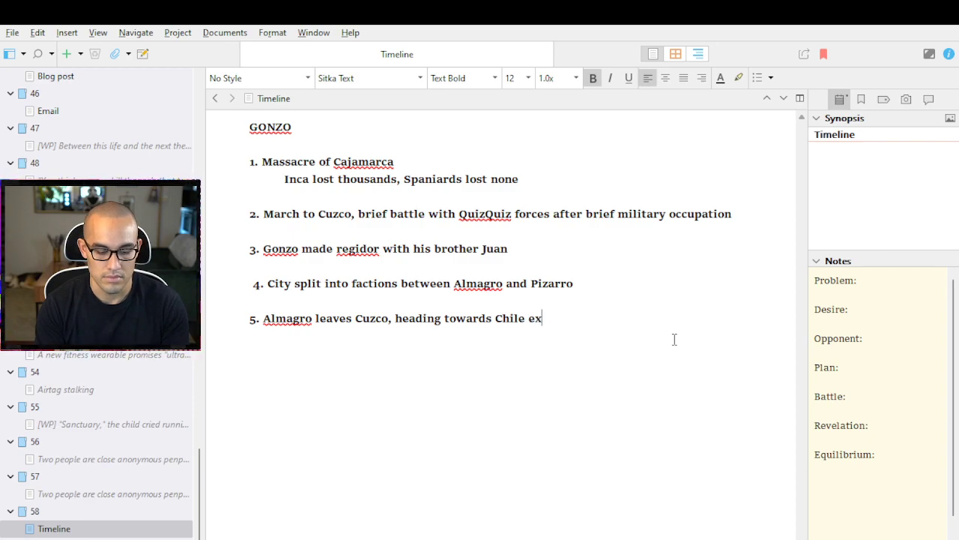
type("ploring")
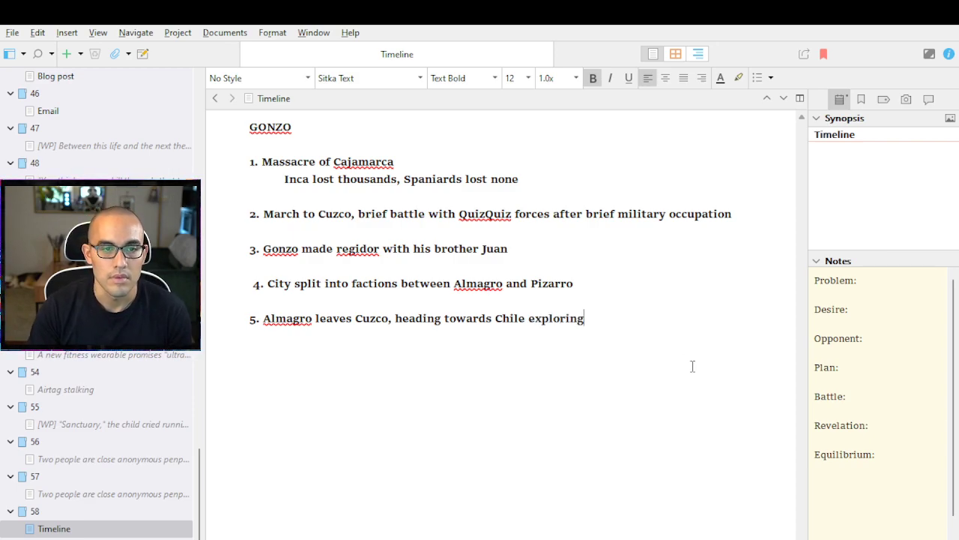
Remove the bold formatting from items 1 to 5 and the note, leaving the GONZO heading bold, and return the cursor to the end
left_click_drag(692, 366, 218, 143)
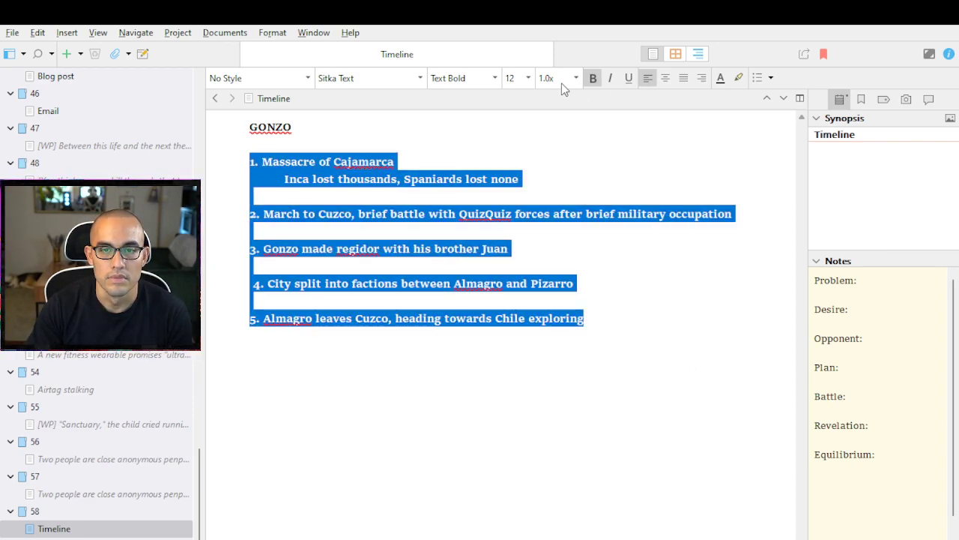
key("ctrl+b")
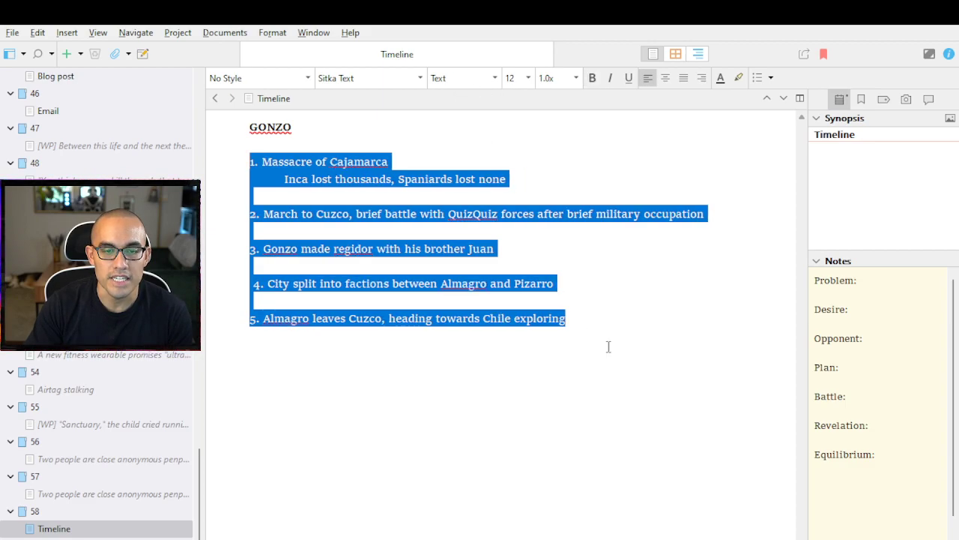
left_click(607, 345)
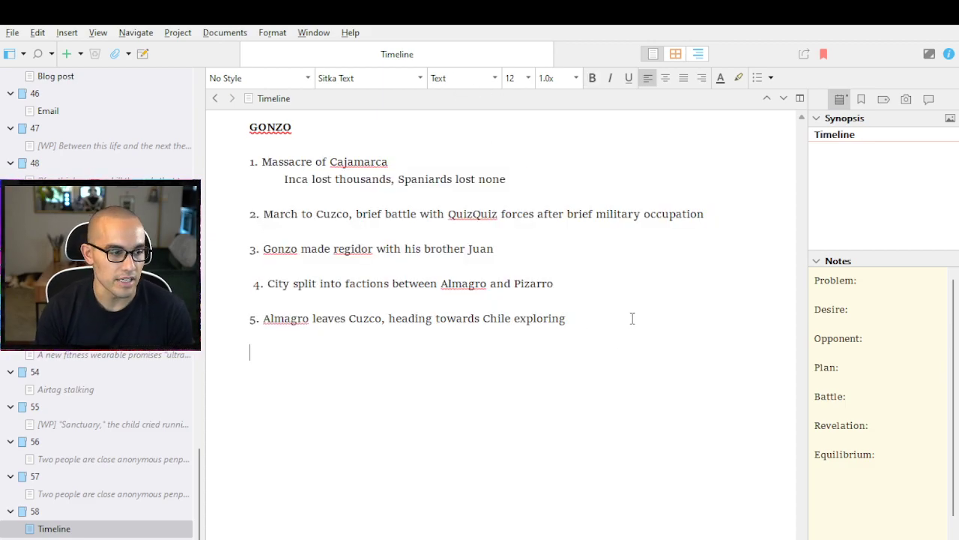
Start a new line numbered "6.", leaving a blank line below item 5
key("Return")
key("Return")
type("6.")
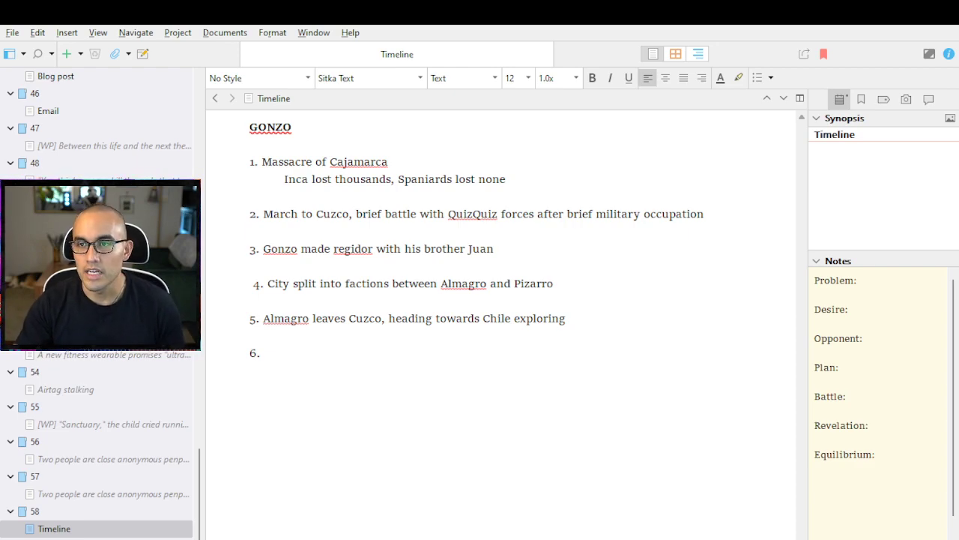
key("alt+Tab")
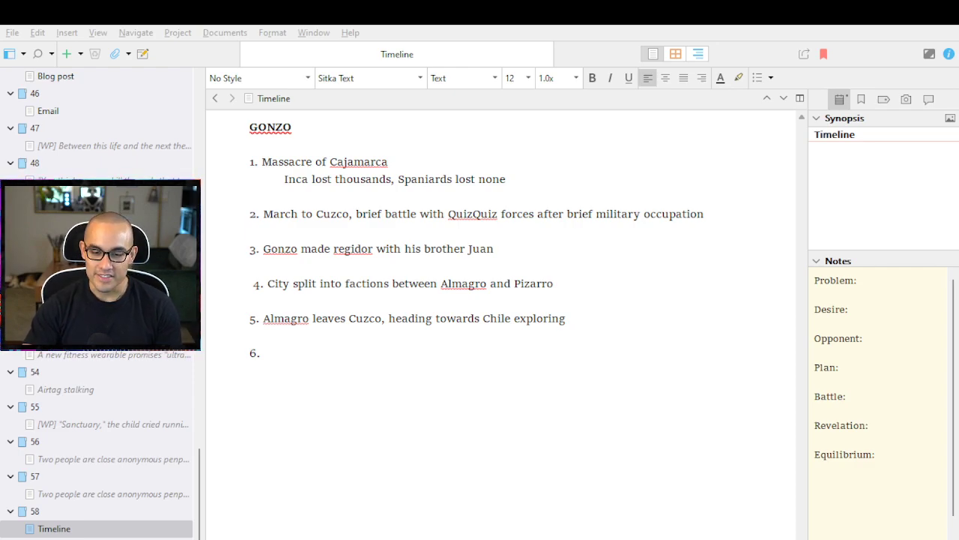
key("alt+Tab")
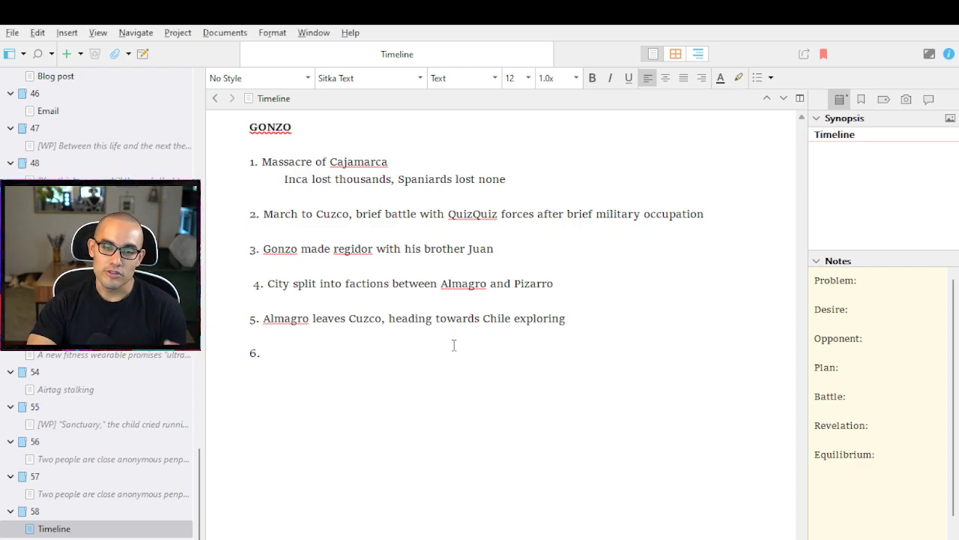
key("alt+Tab")
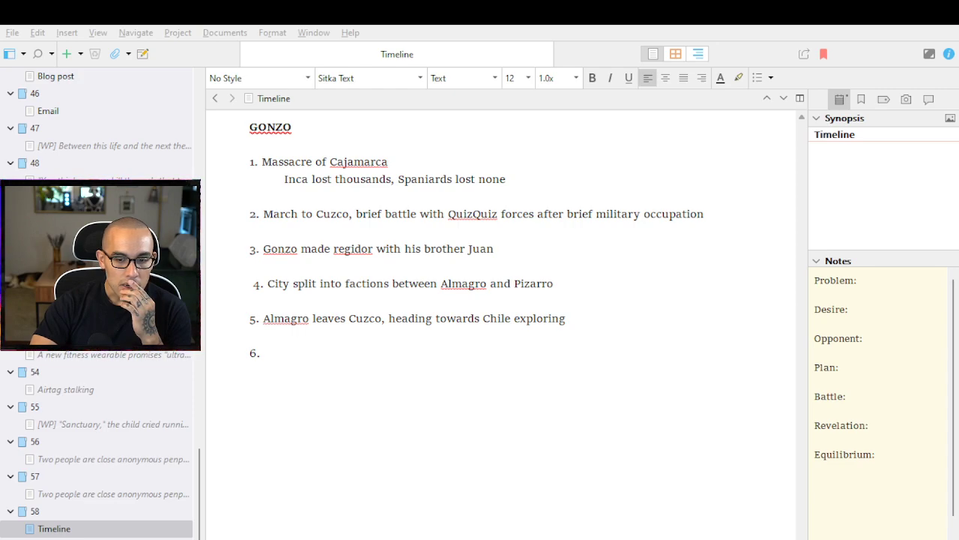
Complete item 6 with the text "Descent into debauchery while Francisco founds Lima"
key("alt+Tab")
type("Desc")
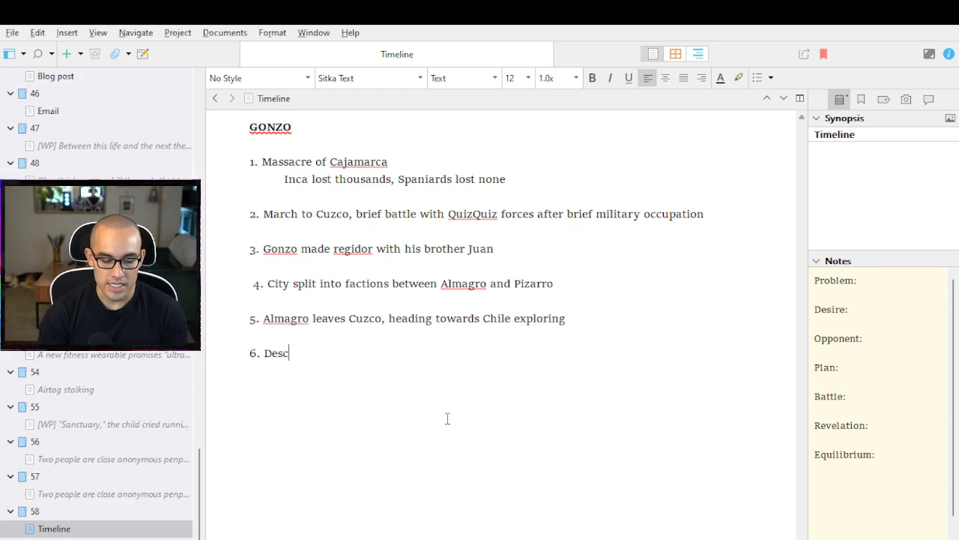
type("ent into de")
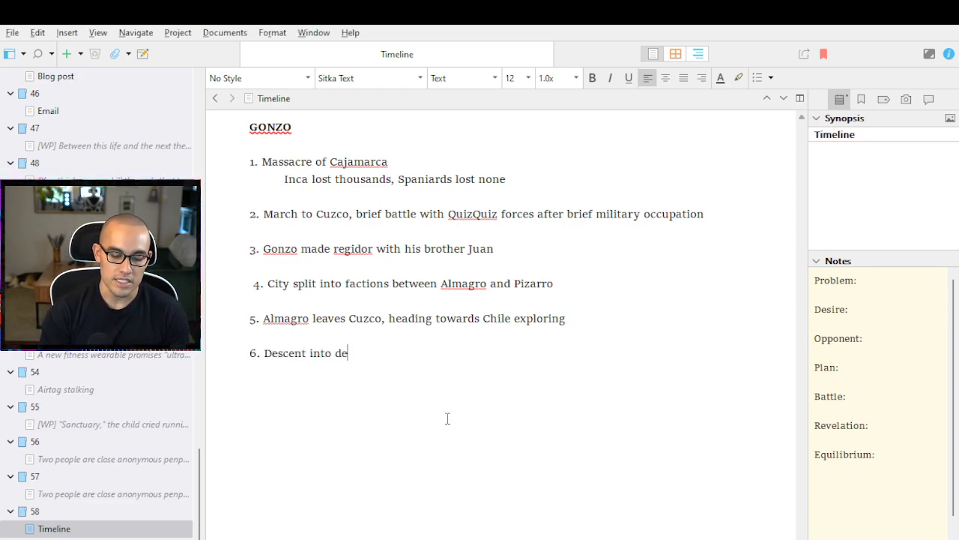
type("bauchery while Franc")
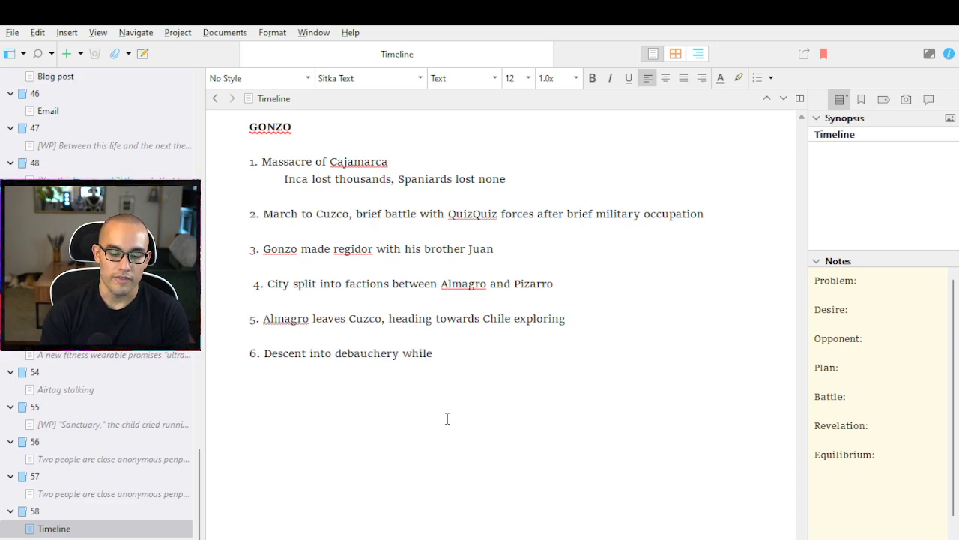
key("BackSpace")
key("BackSpace")
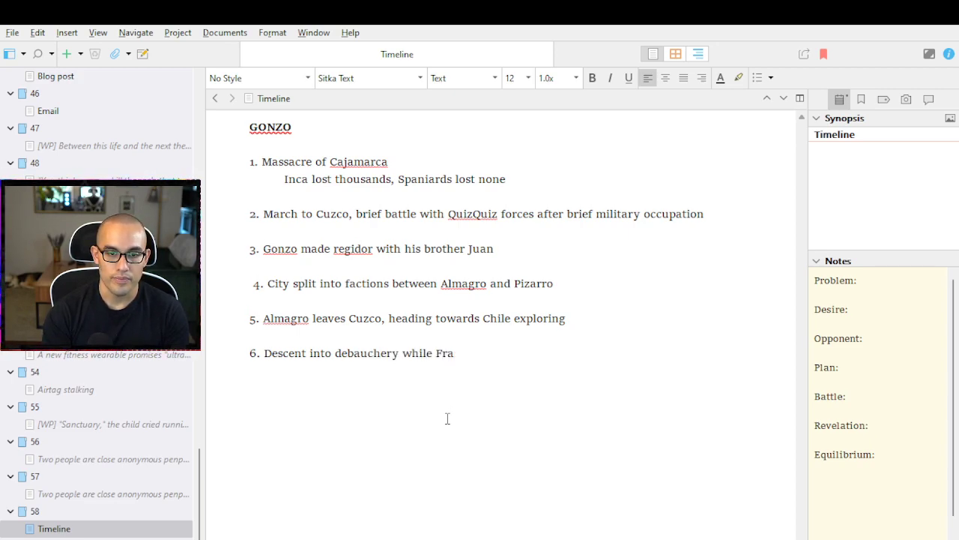
type("ncisco founds Lima")
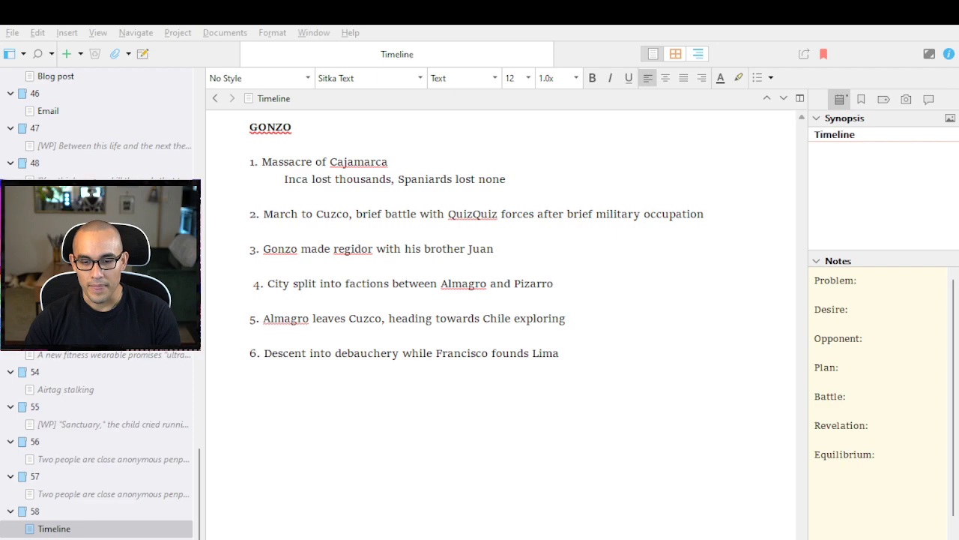
left_click(602, 372)
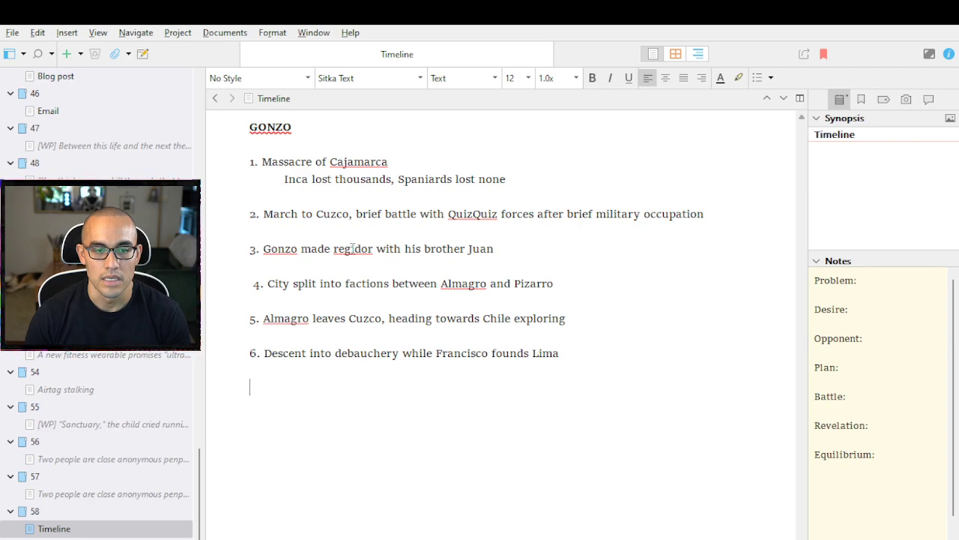
left_click(512, 253)
key("alt+Tab")
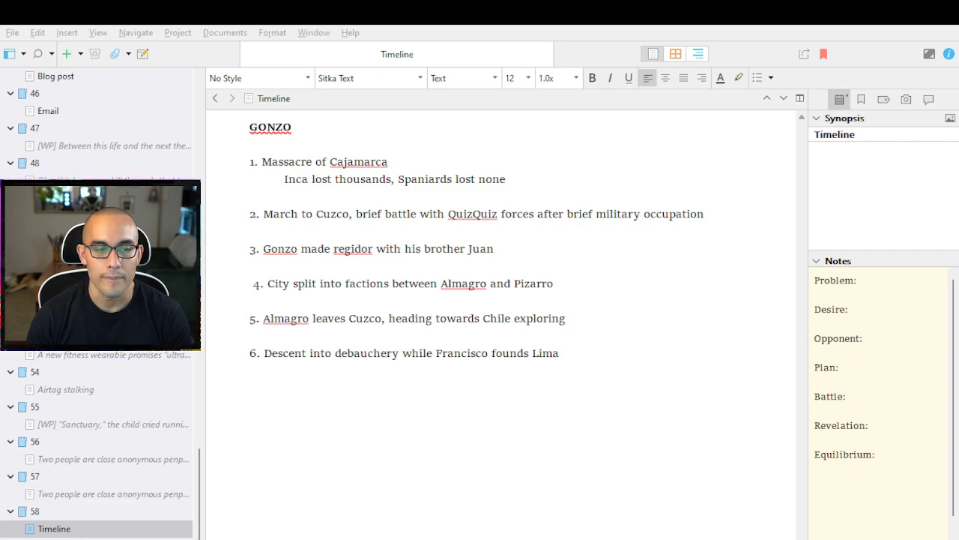
Append "(Gonzo, Juan, and Hernando)" to the end of item 6
left_click(629, 355)
type("(Gon")
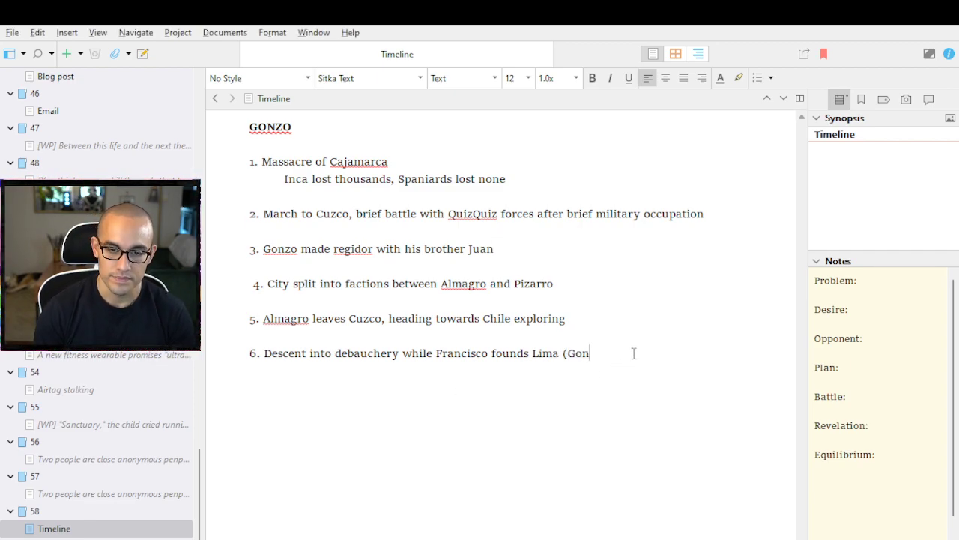
type("zo, Juan,")
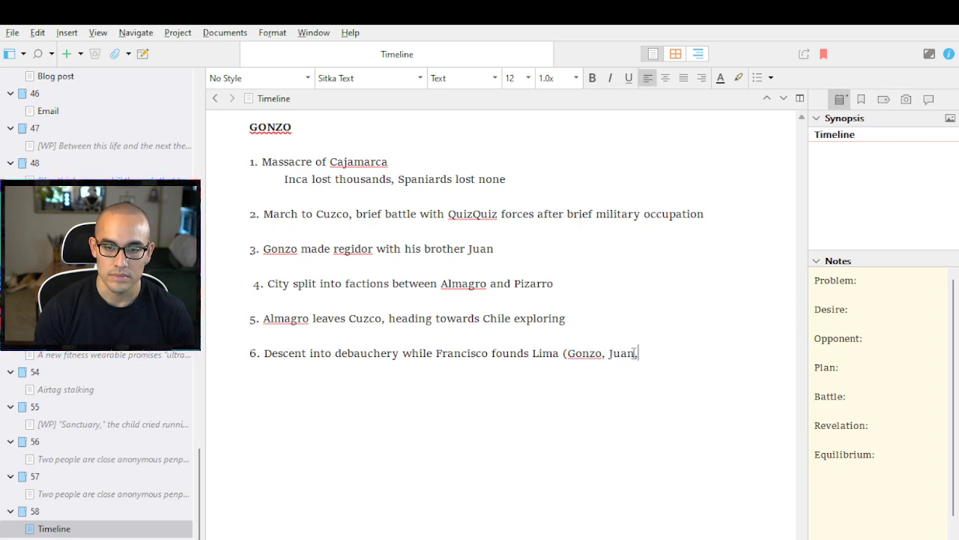
type(" and HErnandez)")
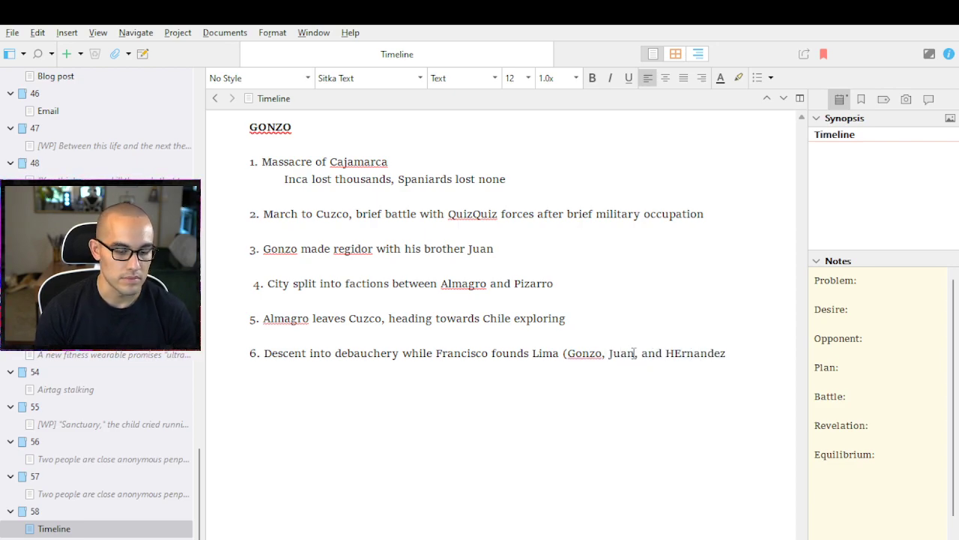
key("BackSpace")
key("BackSpace")
key("BackSpace")
key("BackSpace")
key("BackSpace")
key("BackSpace")
key("BackSpace")
key("BackSpace")
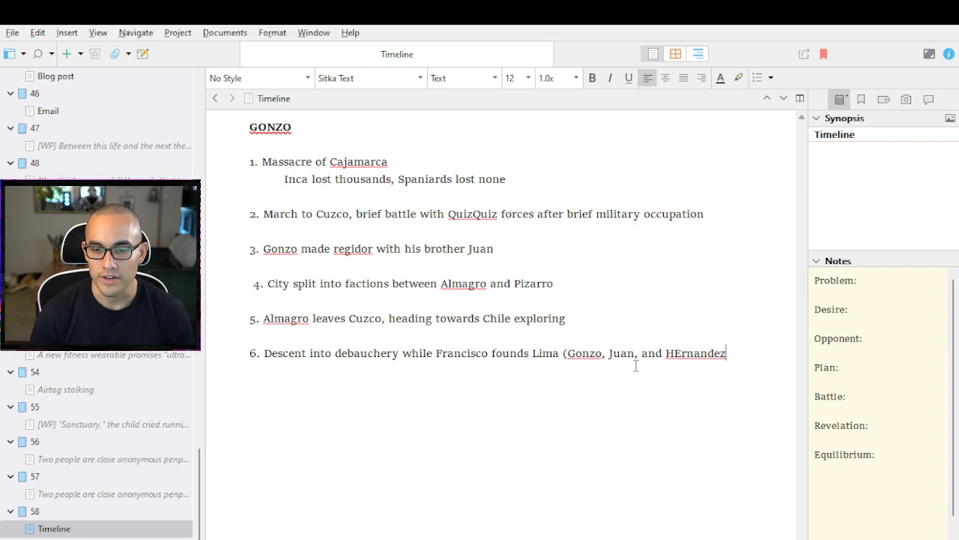
key("BackSpace")
type("ernand")
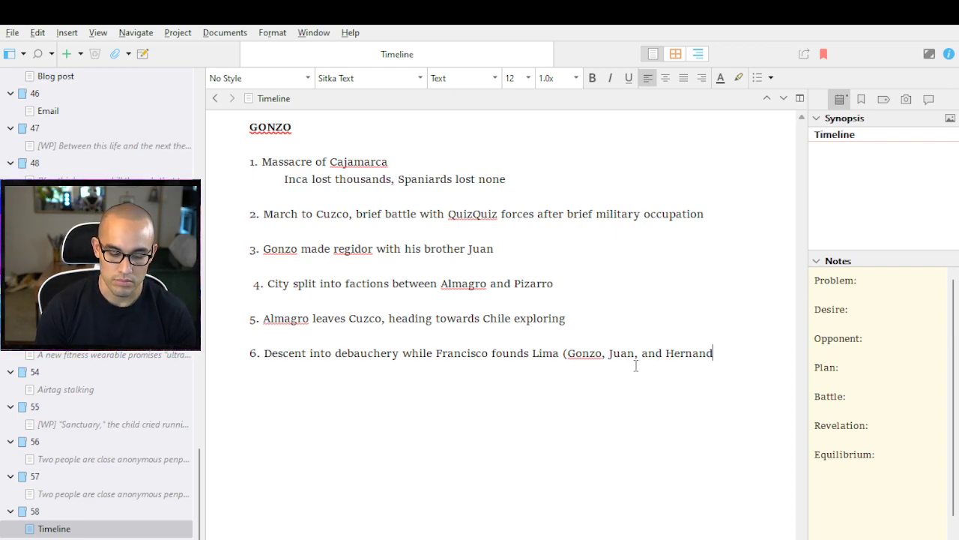
type("o)")
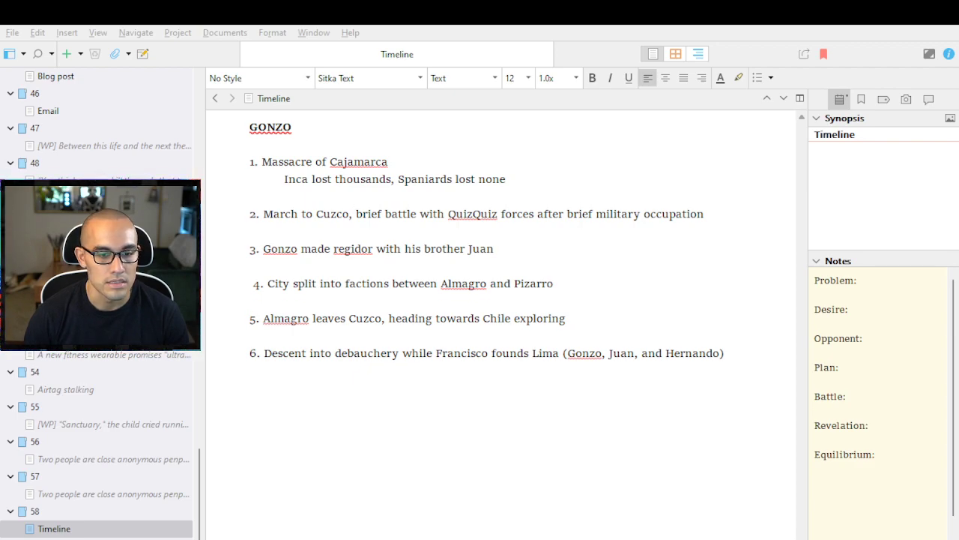
Add an indented note below item 6 reading "Takes Manco Inca's wife"
key("BackSpace")
key("BackSpace")
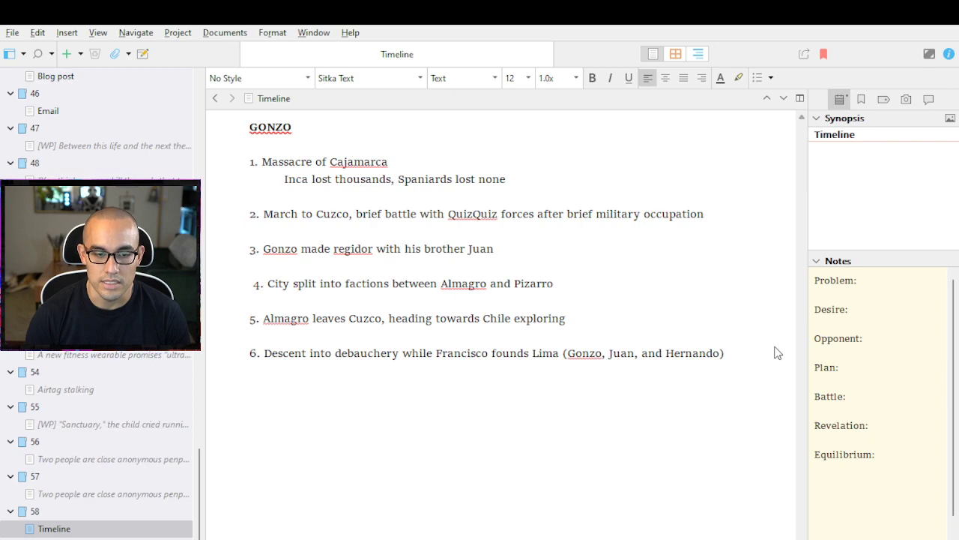
key("Return")
key("Tab")
type("Tak")
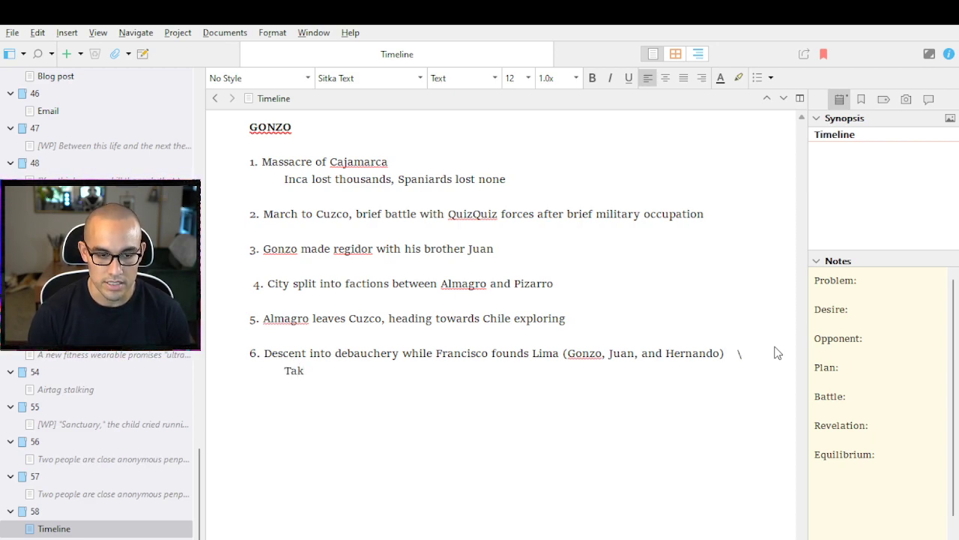
type("es MAnco IN")
key("BackSpace")
key("BackSpace")
key("BackSpace")
key("BackSpace")
key("BackSpace")
key("BackSpace")
key("BackSpace")
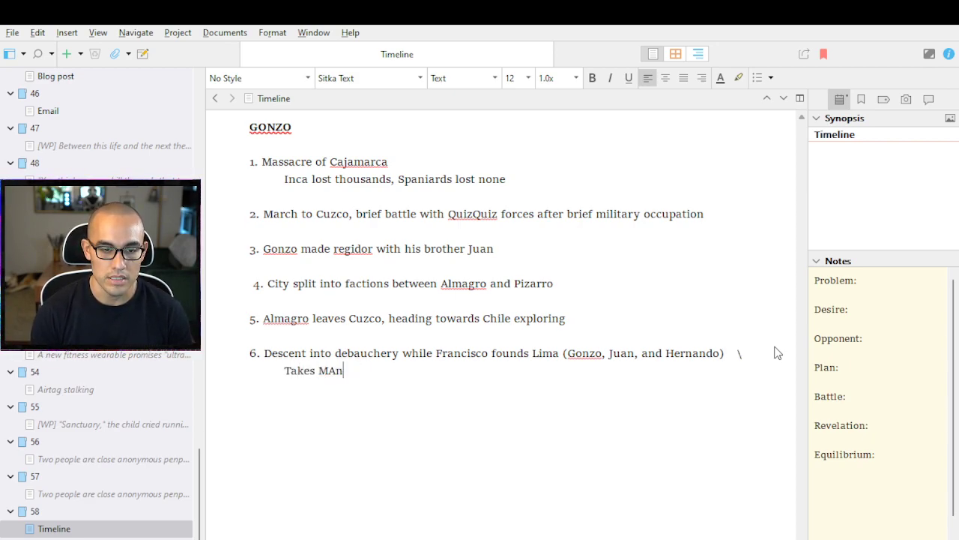
type("anco Incas")
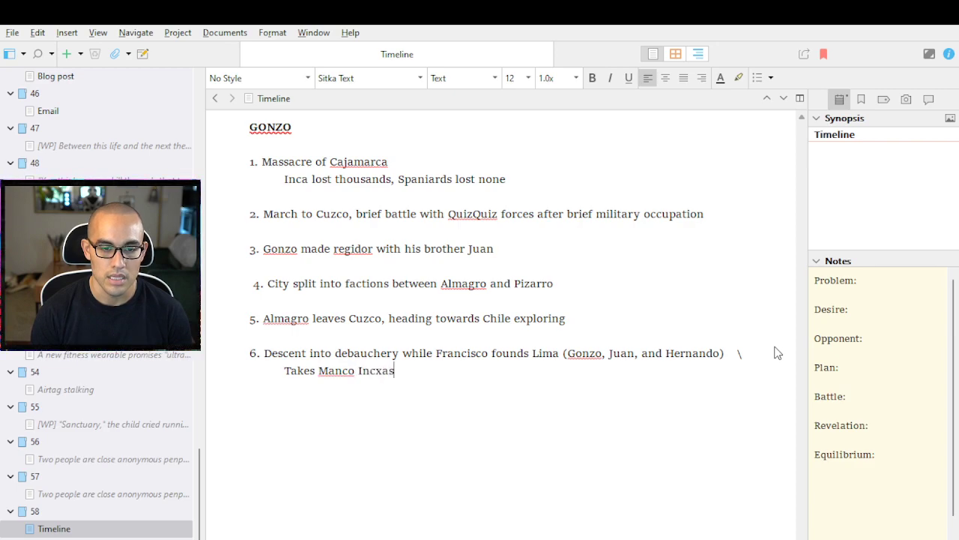
key("BackSpace")
key("BackSpace")
type("a;s")
key("BackSpace")
key("BackSpace")
type("'s wif")
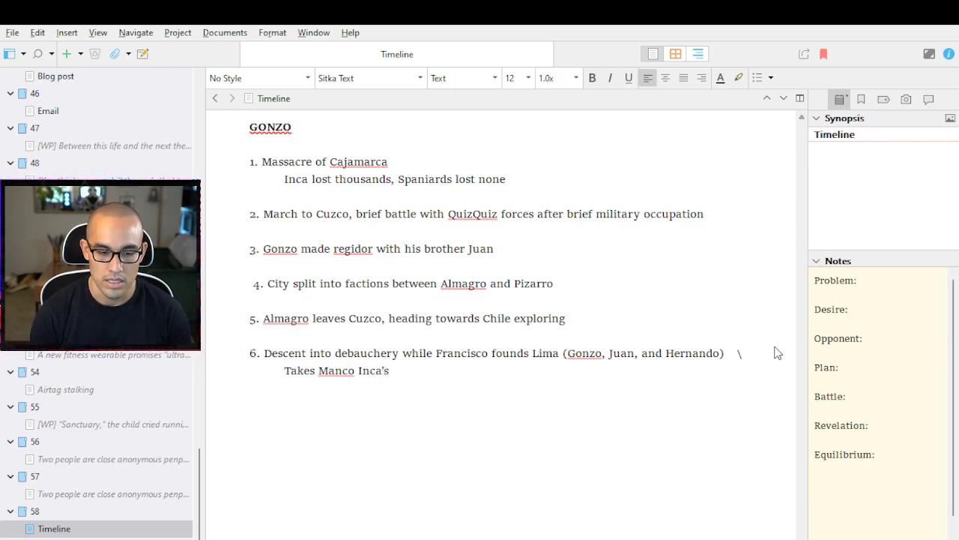
type("e")
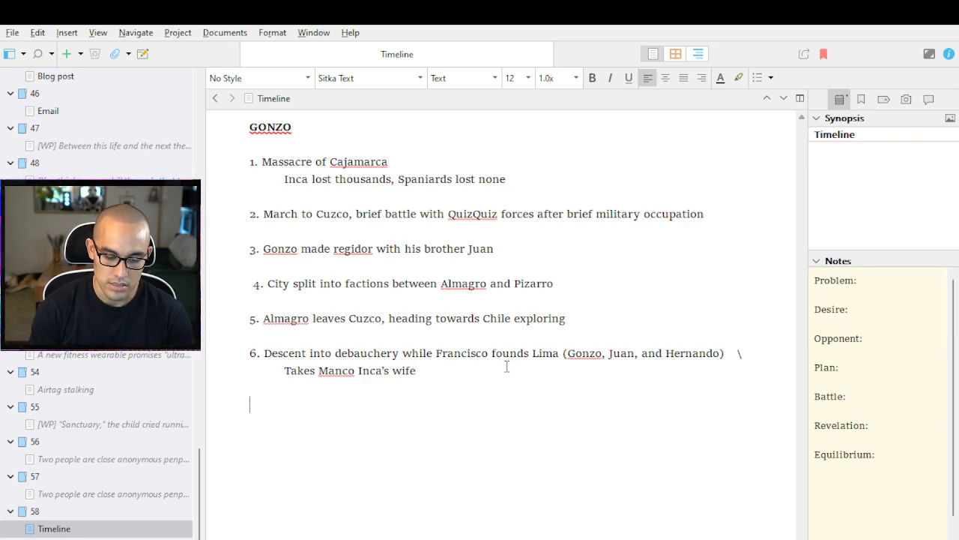
Add item 7 below a blank line after the note, reading "Manco Inca Yupanqui rebels"
type("7. Manco")
key("BackSpace")
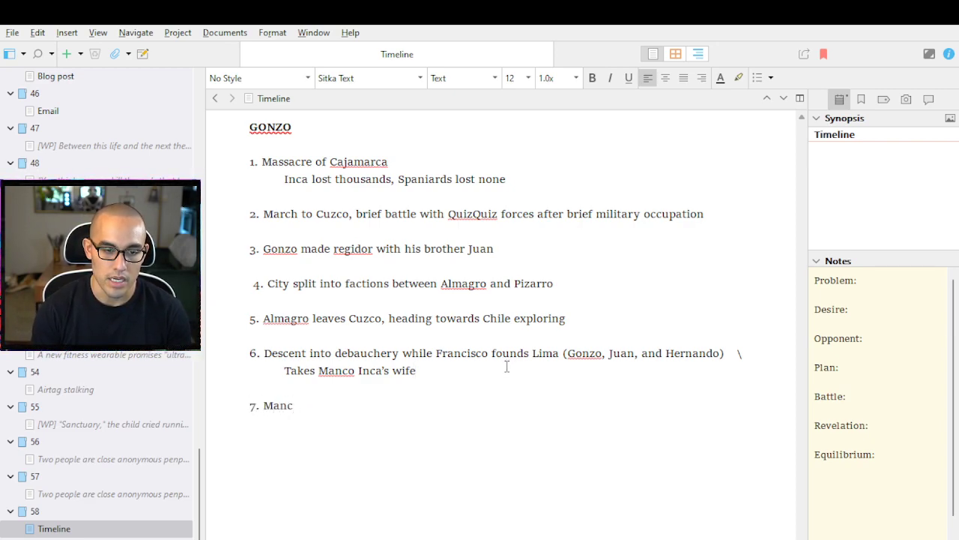
type("o Inca Yu")
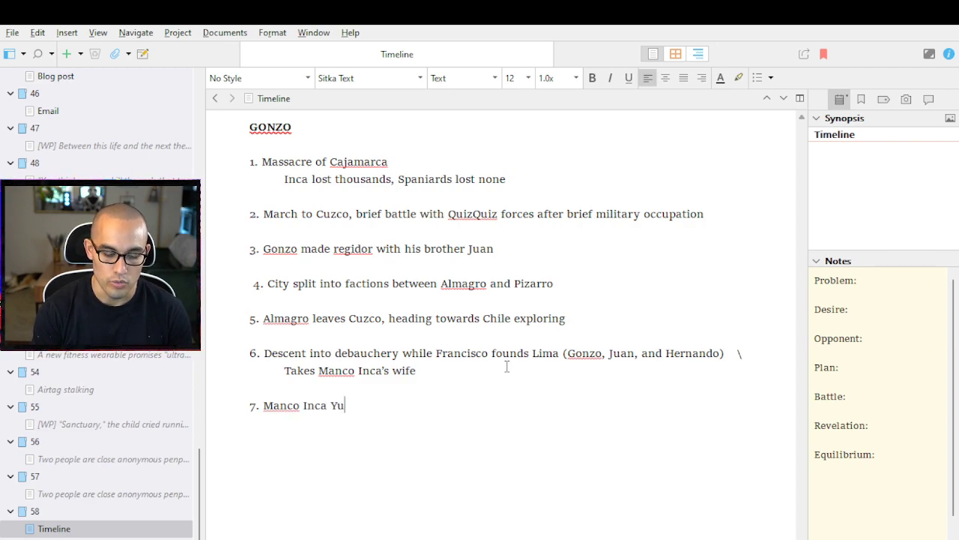
type("panqui rebels")
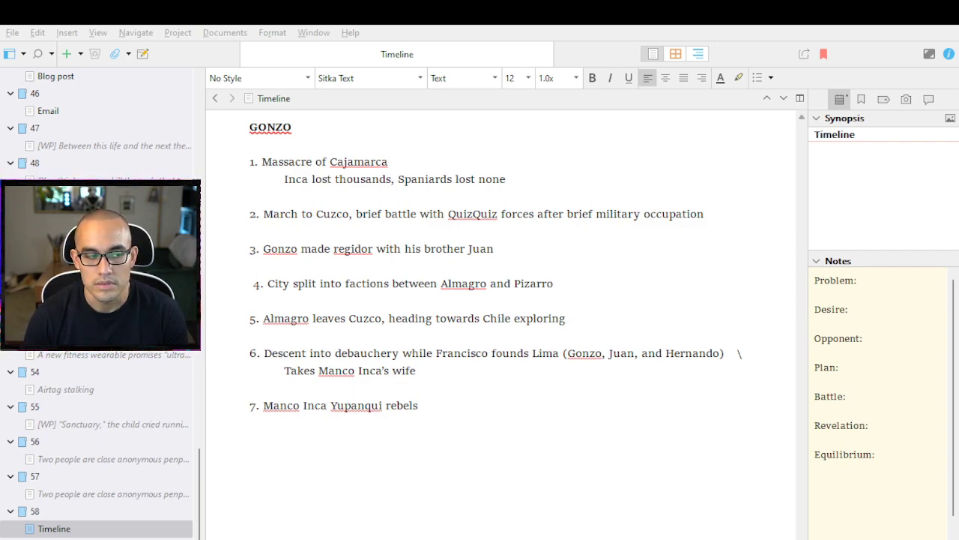
left_click(614, 397)
left_click(536, 417)
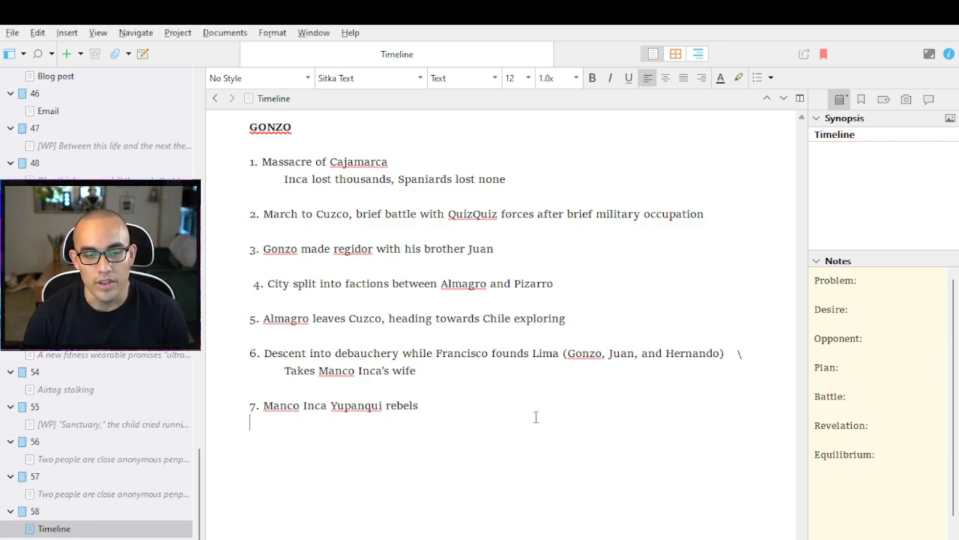
left_click(443, 412)
left_click_drag(450, 394, 304, 401)
left_click_drag(337, 404, 352, 404)
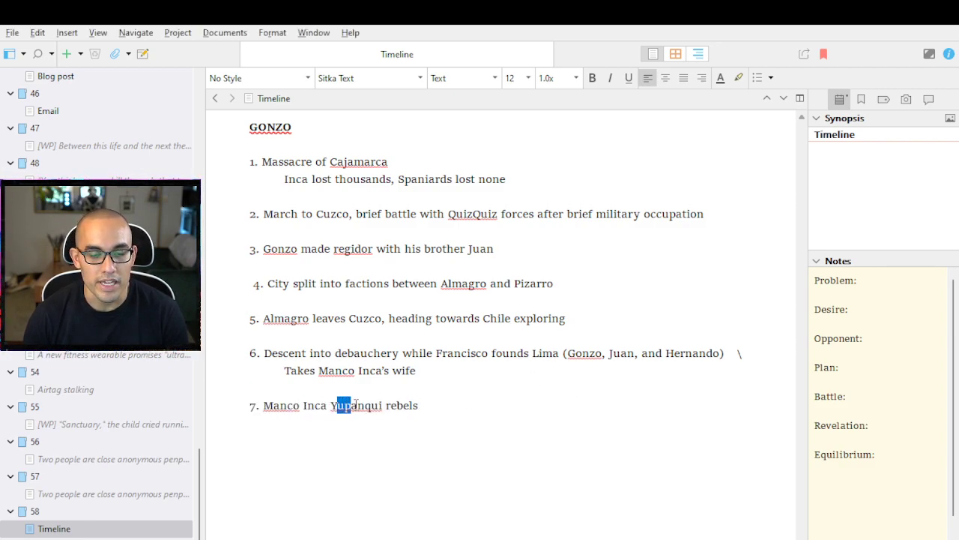
left_click_drag(514, 406, 372, 406)
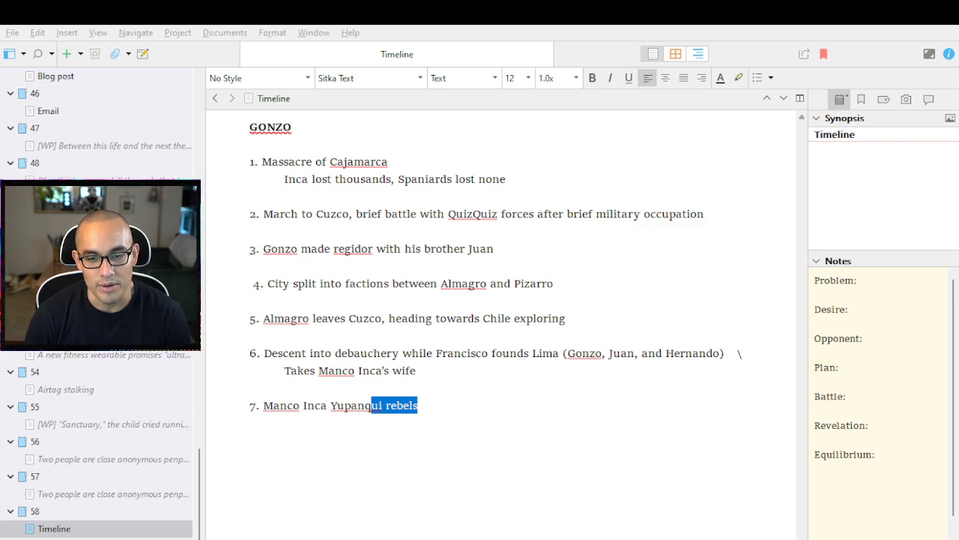
left_click(478, 403)
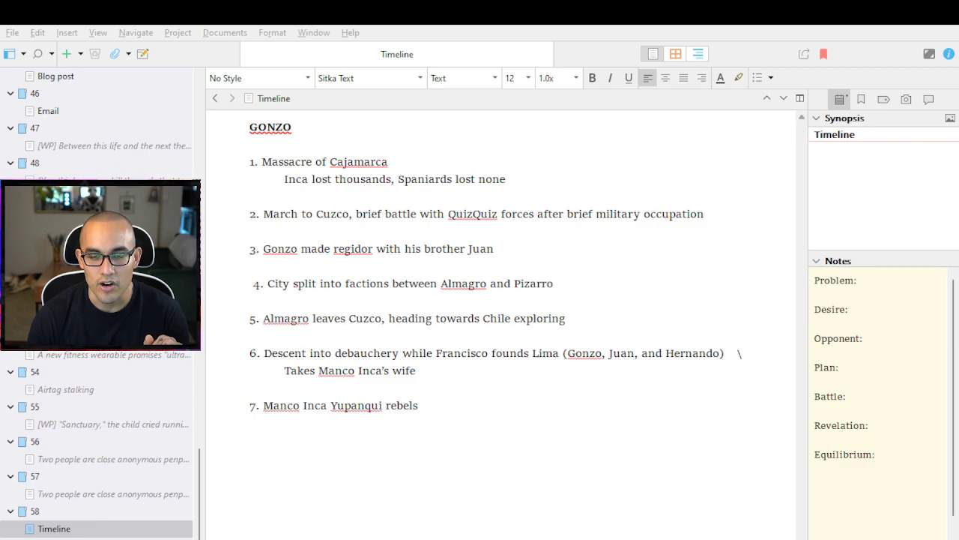
left_click(531, 464)
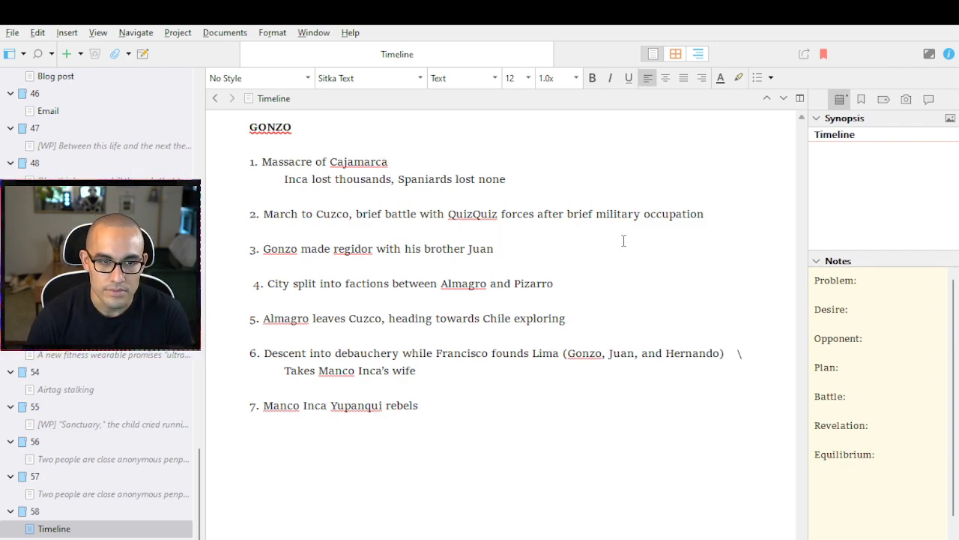
left_click(480, 127)
type("and the real")
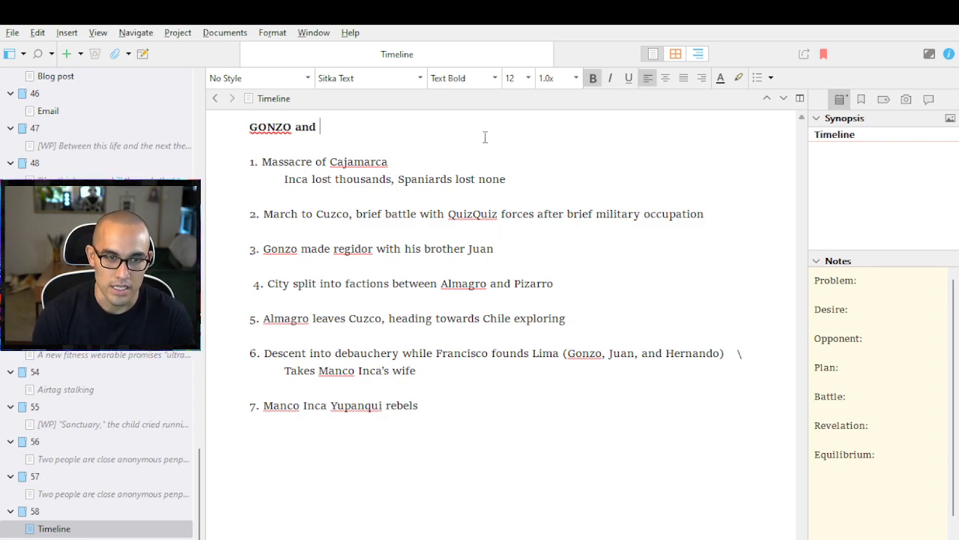
key("BackSpace")
key("BackSpace")
key("BackSpace")
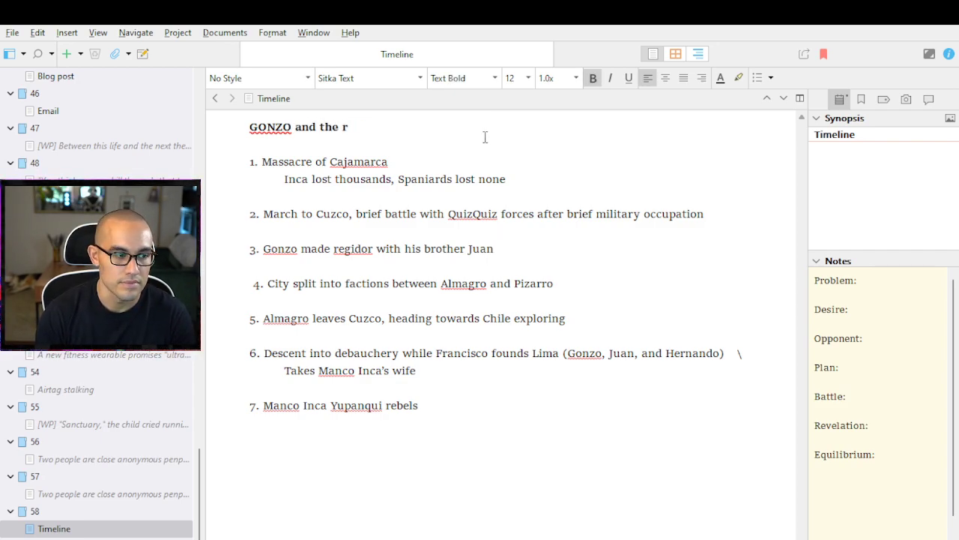
key("BackSpace")
type("Real")
key("BackSpace")
key("BackSpace")
key("BackSpace")
key("BackSpace")
key("BackSpace")
key("BackSpace")
key("BackSpace")
key("BackSpace")
key("BackSpace")
key("BackSpace")
key("BackSpace")
key("BackSpace")
key("BackSpace")
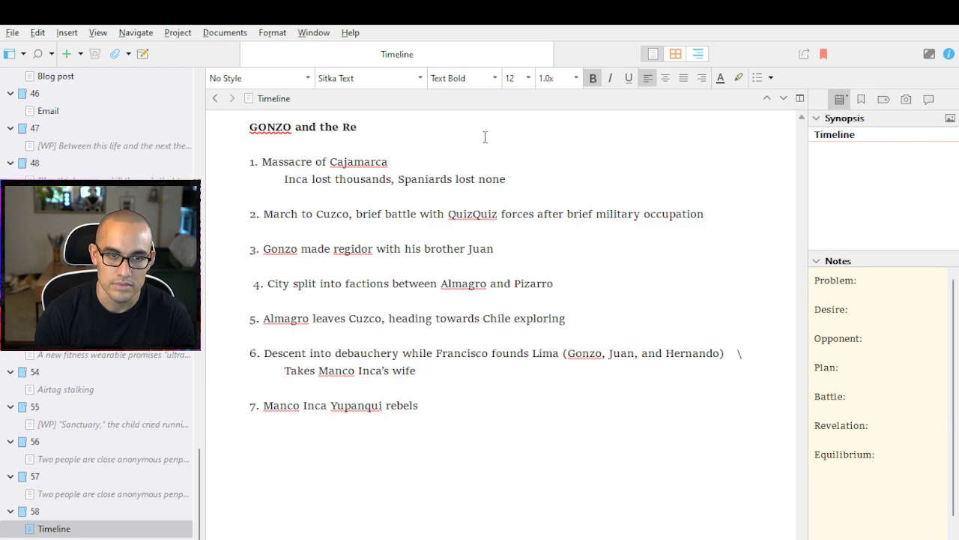
Extend the bold GONZO heading with "/ Realm of the Four Parts"
type("/")
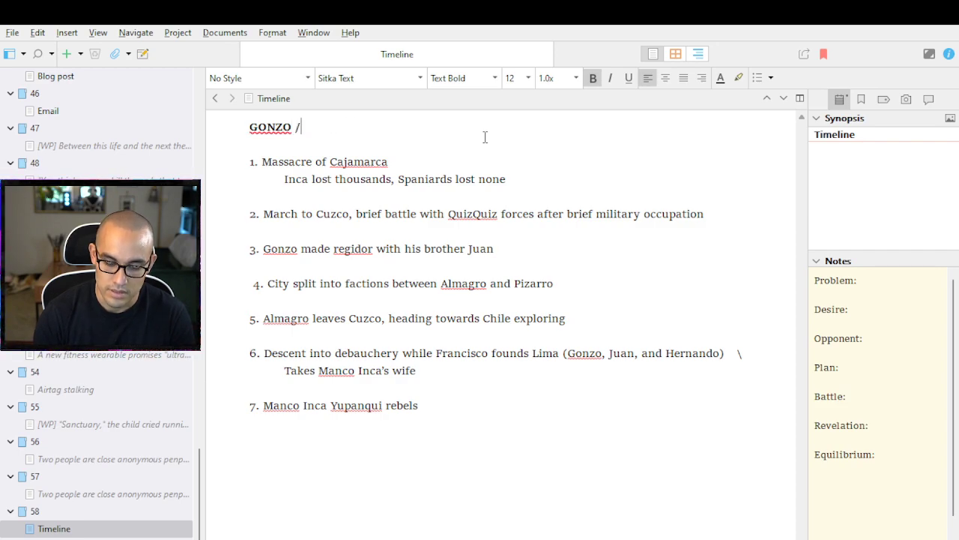
type(" Realm of the Four PArt")
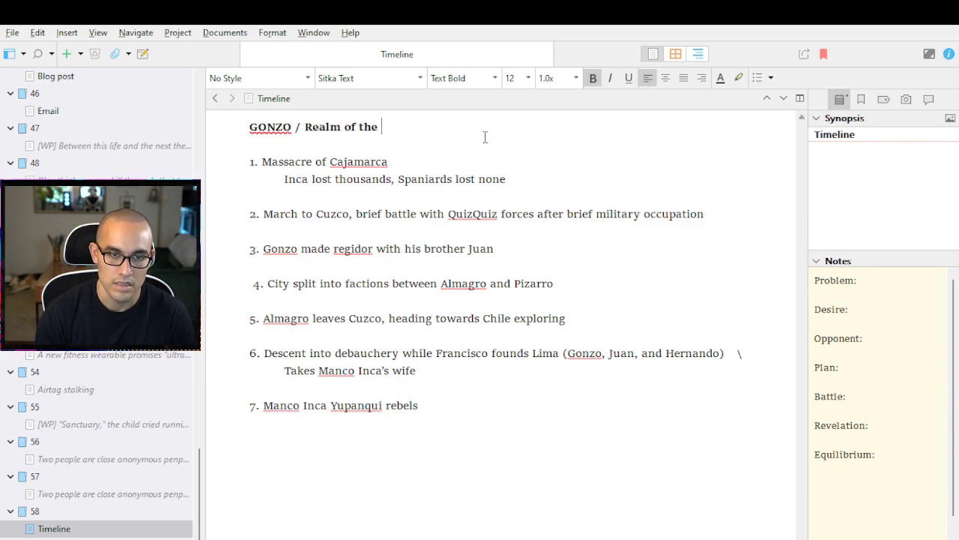
key("BackSpace")
key("BackSpace")
key("BackSpace")
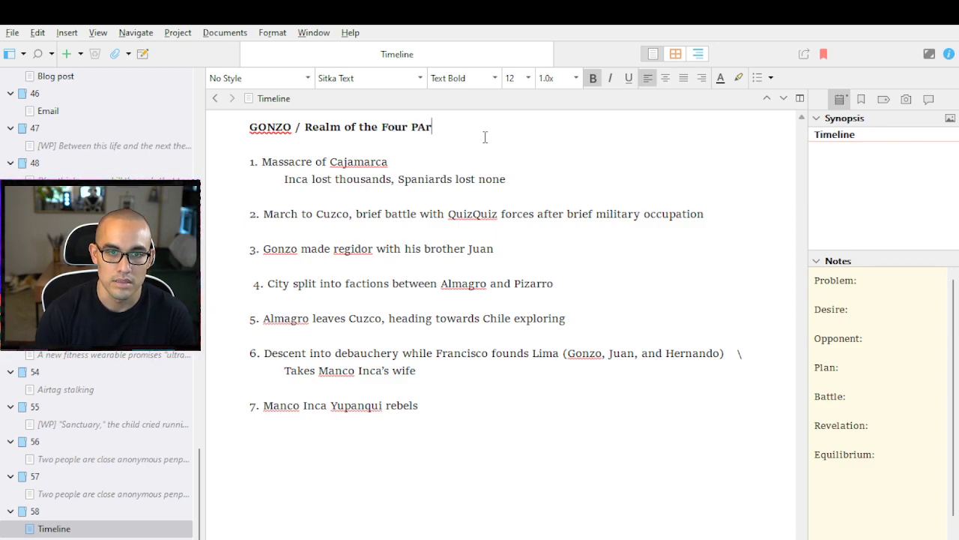
type("arts")
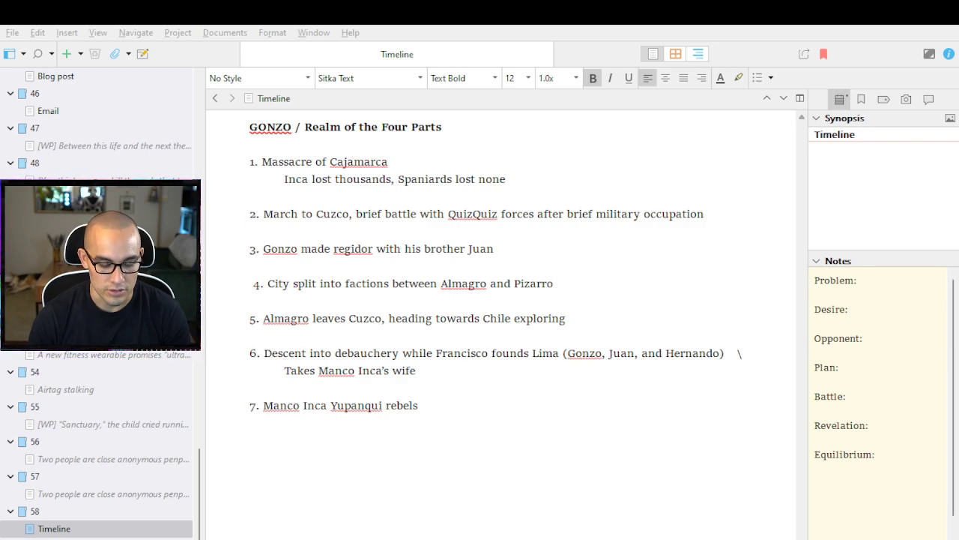
key("alt+Tab")
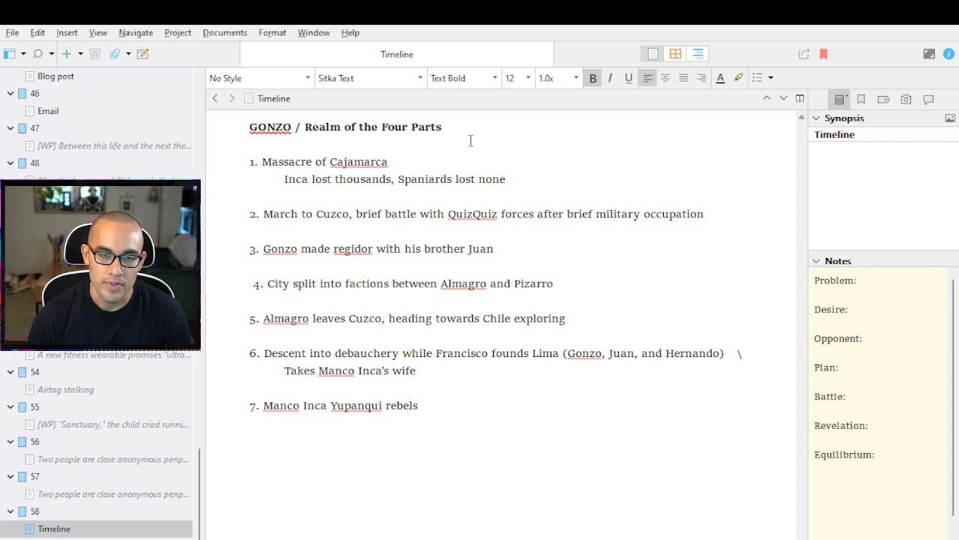
Extend the bold GONZO heading with "/ Realm of the Four Suyu" after "Realm of the Four Parts"
type("/ Realm of ")
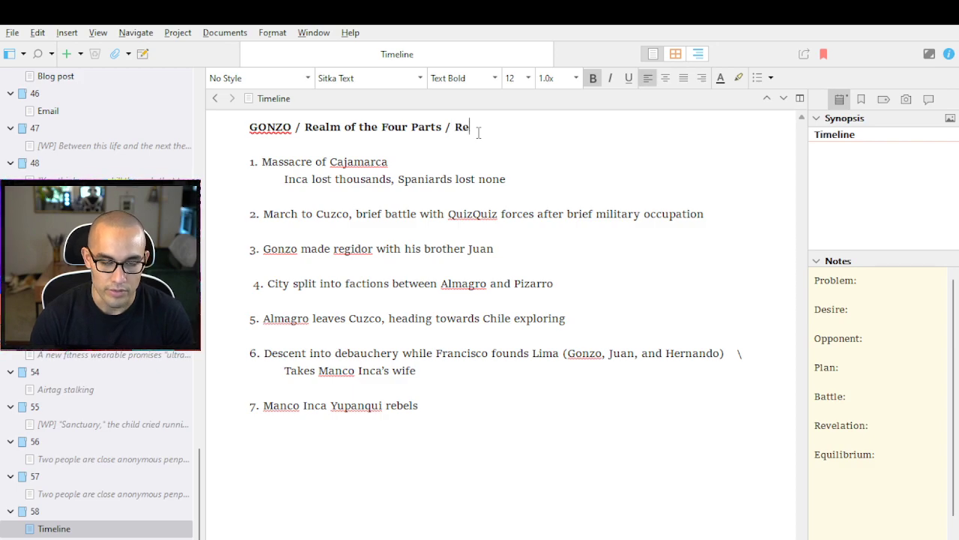
type("the Four")
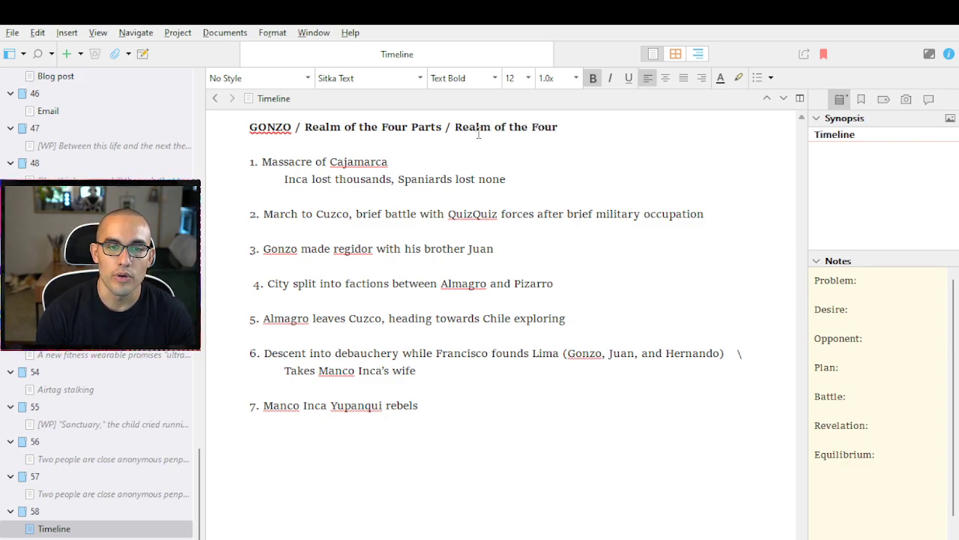
type(" Suyu")
key("BackSpace")
key("BackSpace")
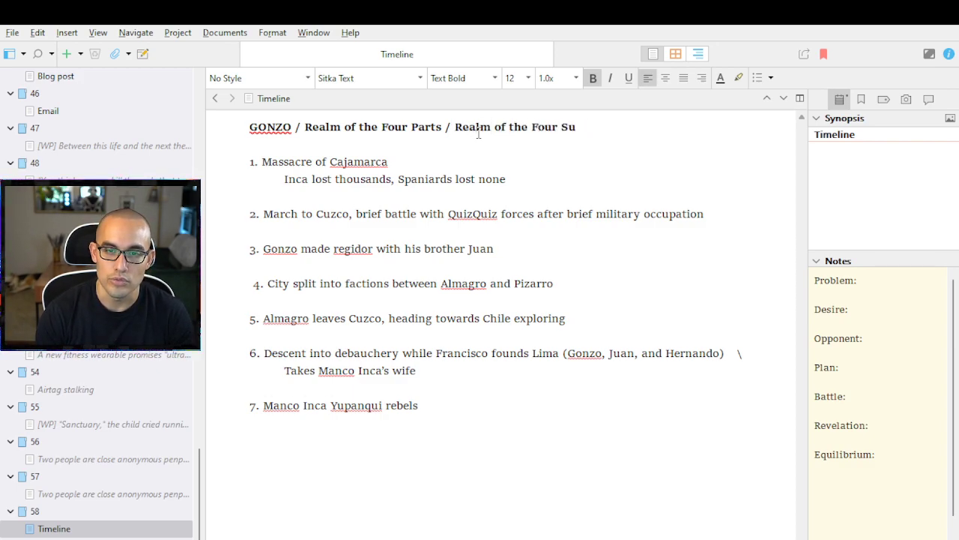
type("wu")
key("BackSpace")
key("BackSpace")
key("BackSpace")
key("BackSpace")
type("Suyu")
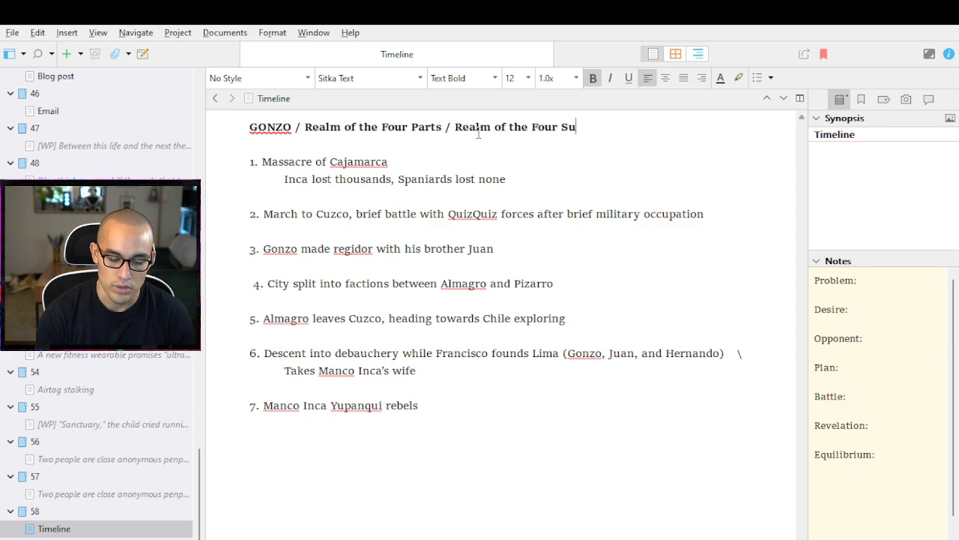
key("alt+Tab")
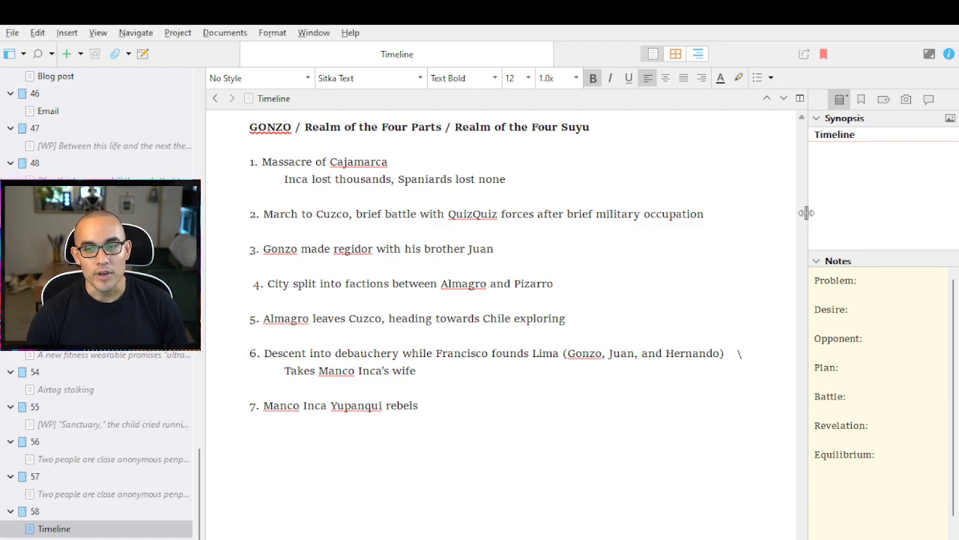
Enter "Theres nothing else but hope" as the Timeline document's synopsis
left_click(832, 179)
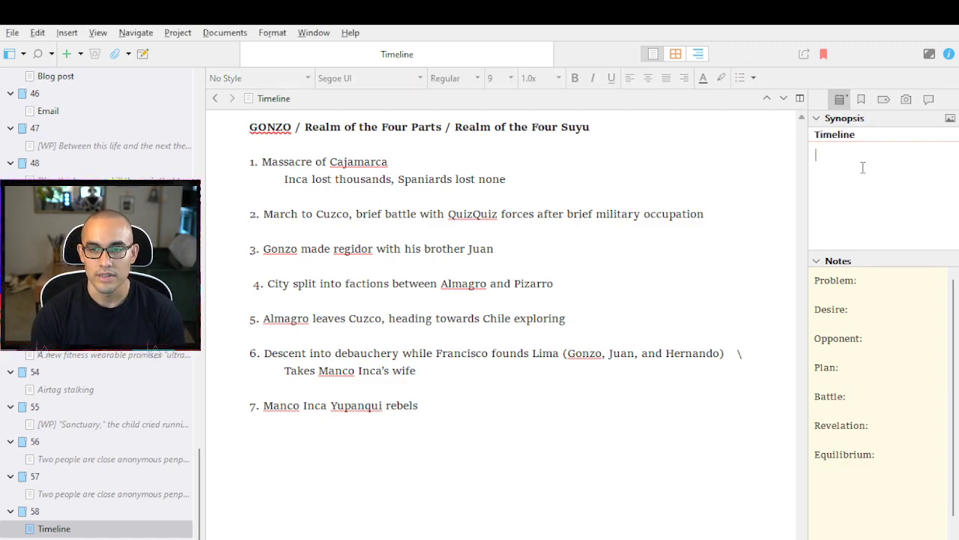
type("The")
key("BackSpace")
key("BackSpace")
type("heres")
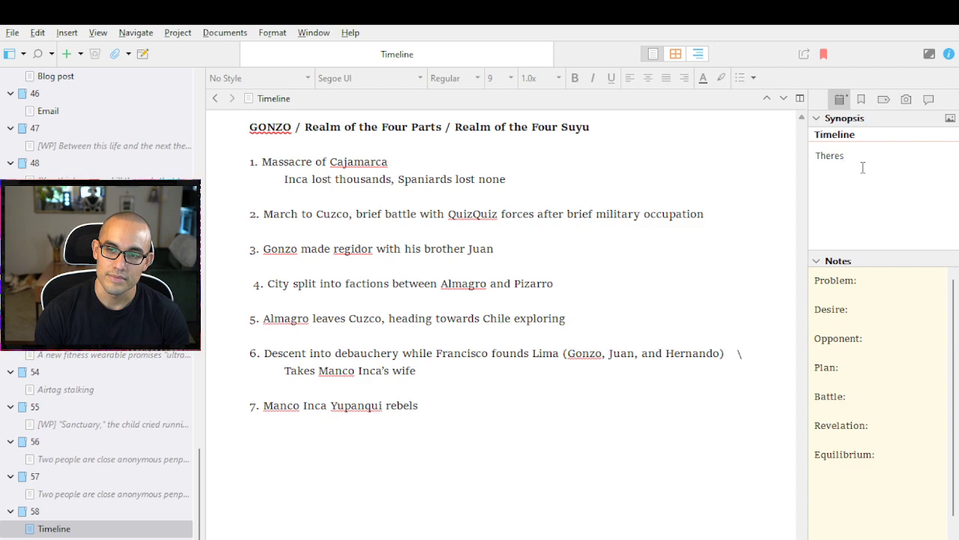
type(" nothing else ")
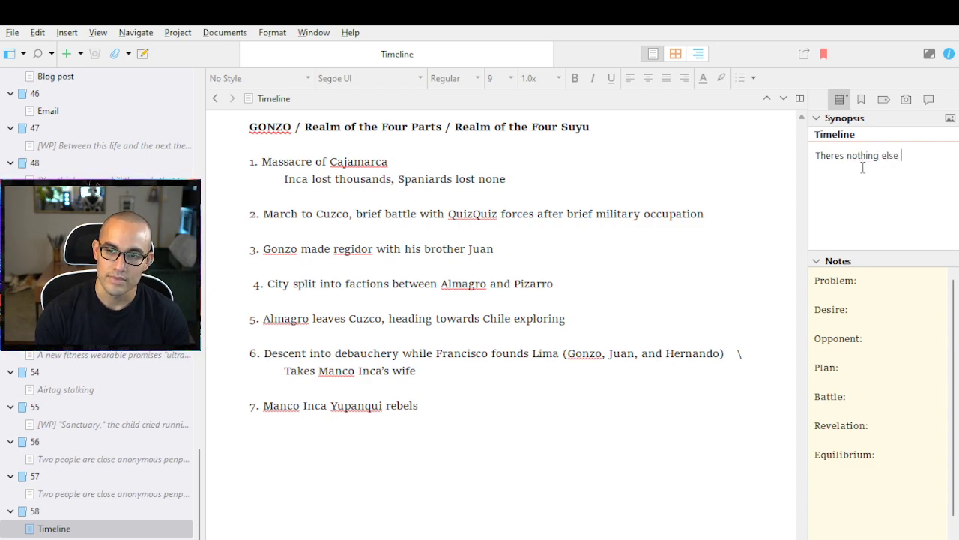
type("but hope")
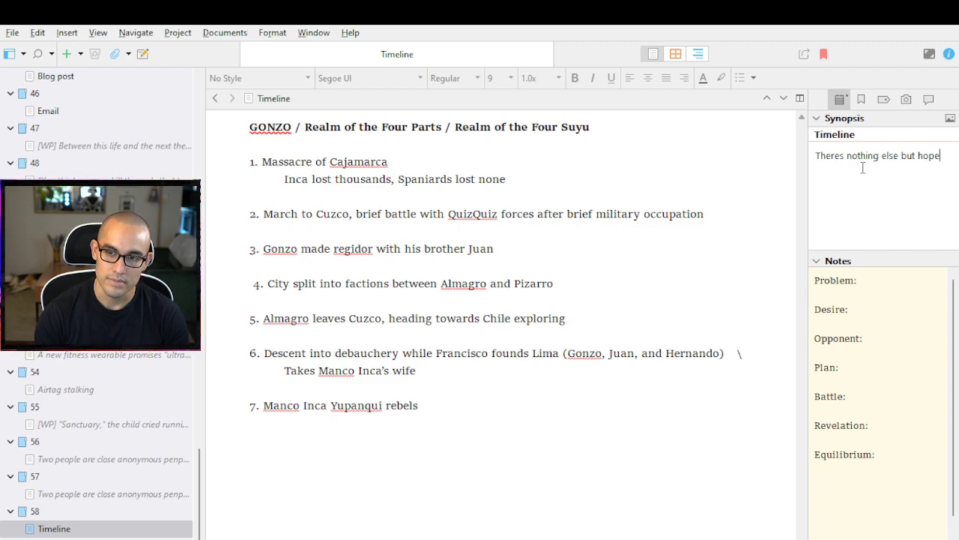
Replace the Timeline synopsis text with "Rememer in the end, it's about hope."
key("ctrl+shift+Left")
key("ctrl+shift+Left")
key("ctrl+shift+Left")
key("ctrl+shift+Left")
key("ctrl+shift+Left")
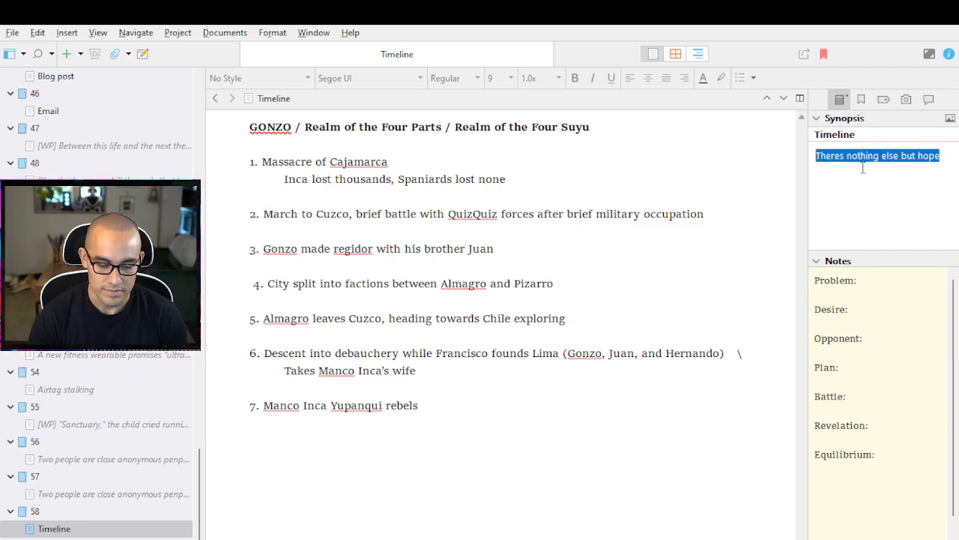
type("Remer")
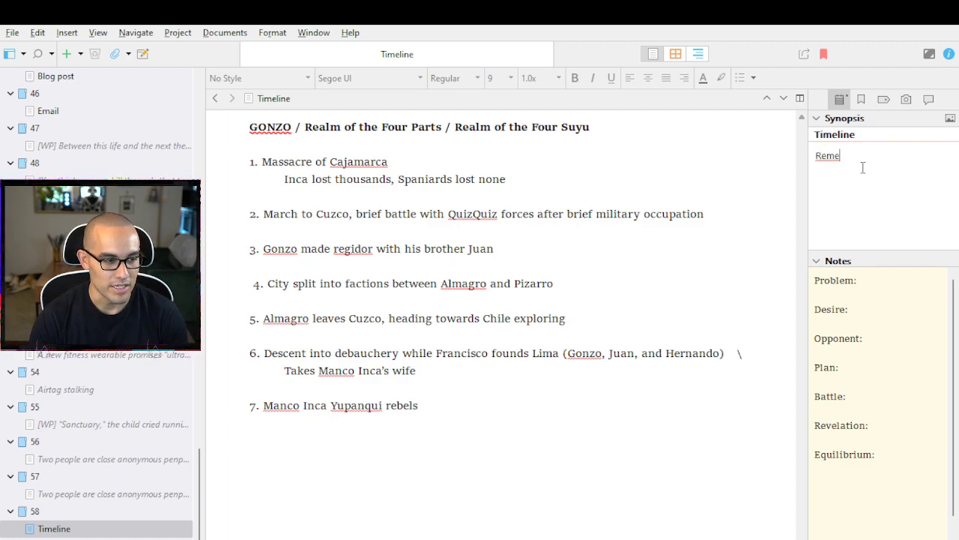
key("BackSpace")
key("BackSpace")
key("BackSpace")
type("meber")
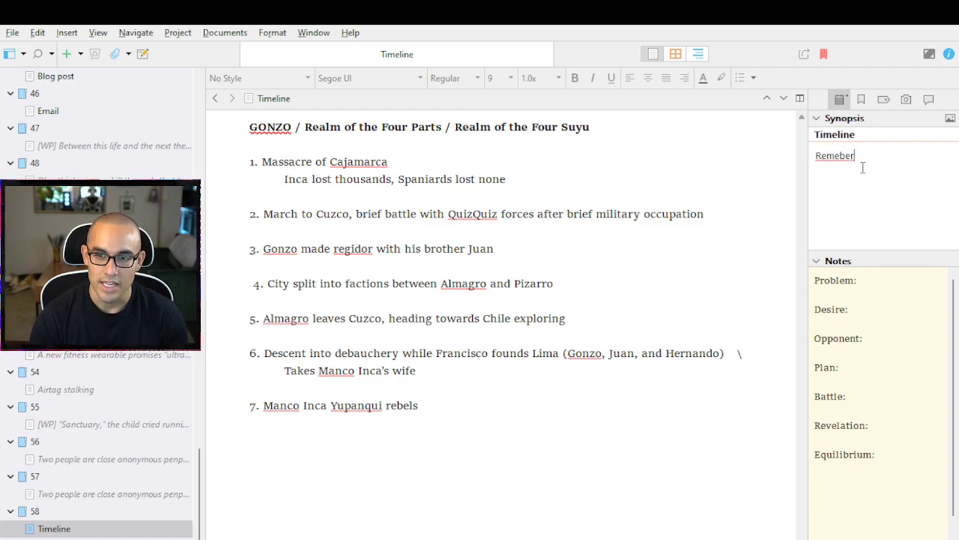
key("BackSpace")
key("BackSpace")
type("er")
key("BackSpace")
key("BackSpace")
key("BackSpace")
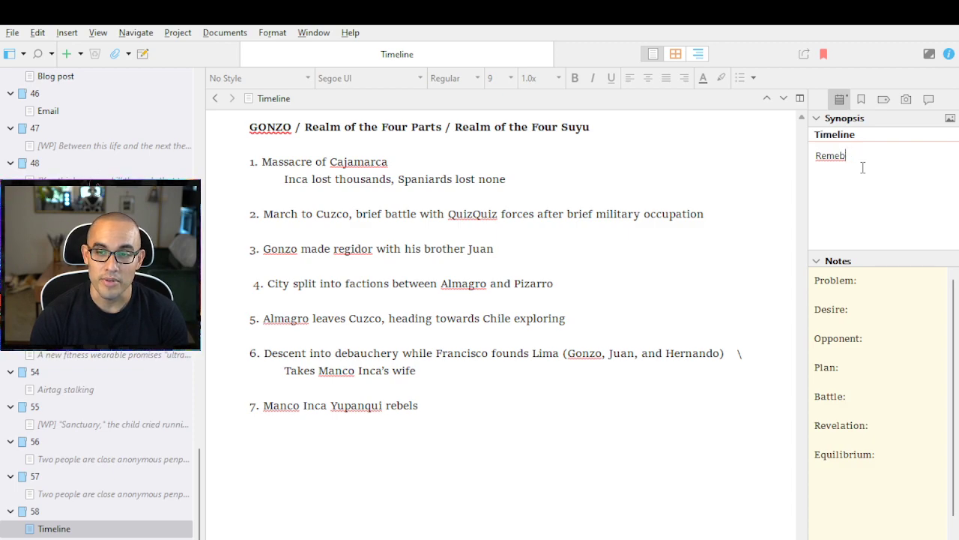
type("mer in the ")
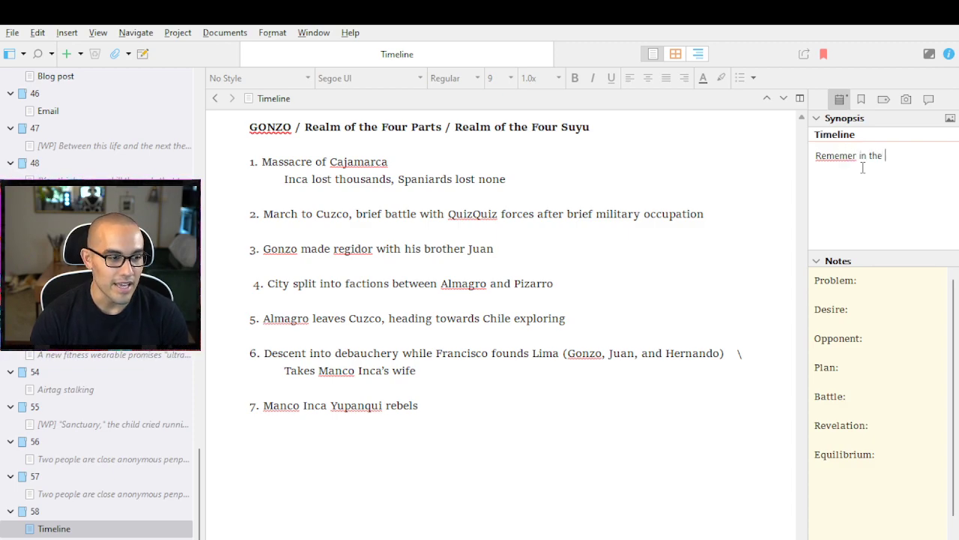
type("end, it's about hopee.")
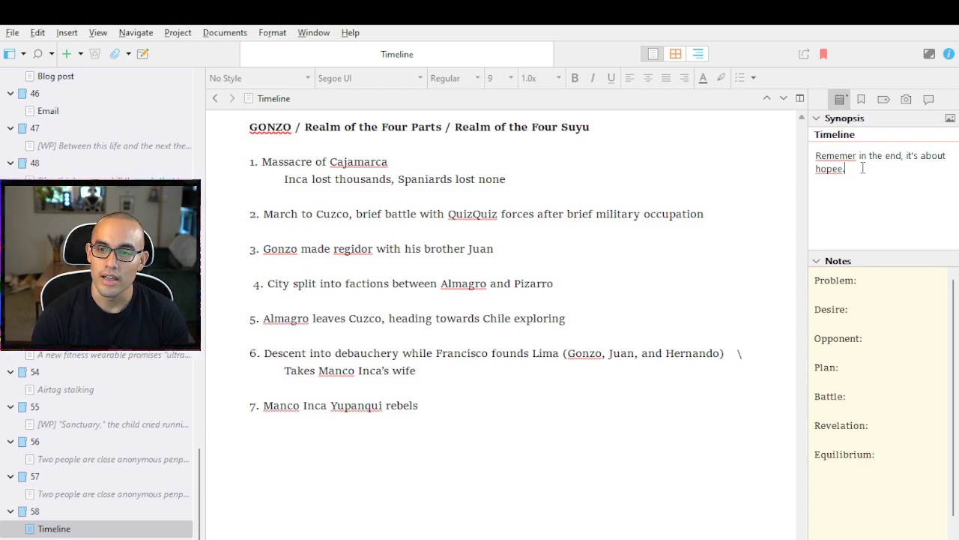
key("Return")
key("BackSpace")
key("BackSpace")
key("BackSpace")
type(".")
Add "What else do we have in the darkness?" below a blank line in the synopsis, and correct "Rememer" to "Remember"
key("Return")
key("Return")
type("What else dfo")
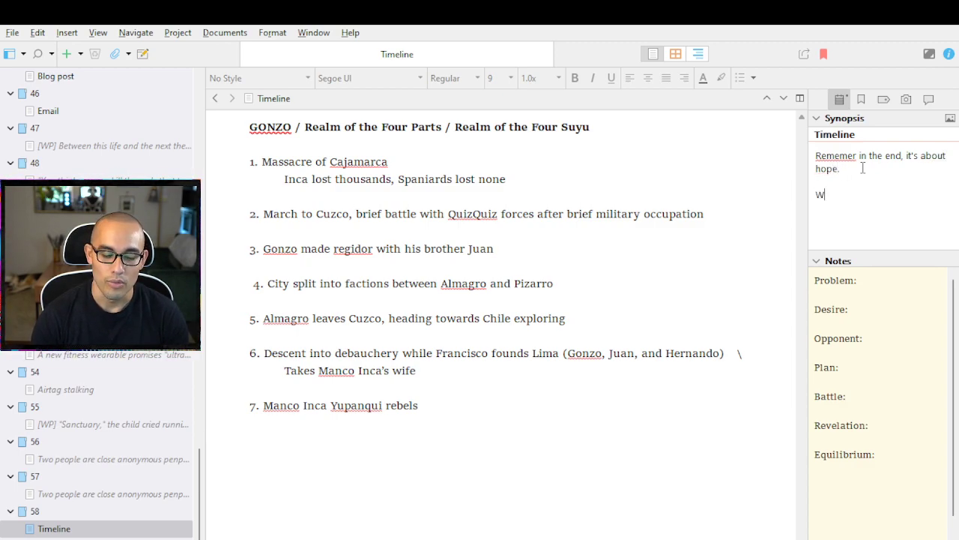
key("BackSpace")
key("BackSpace")
key("BackSpace")
type("do")
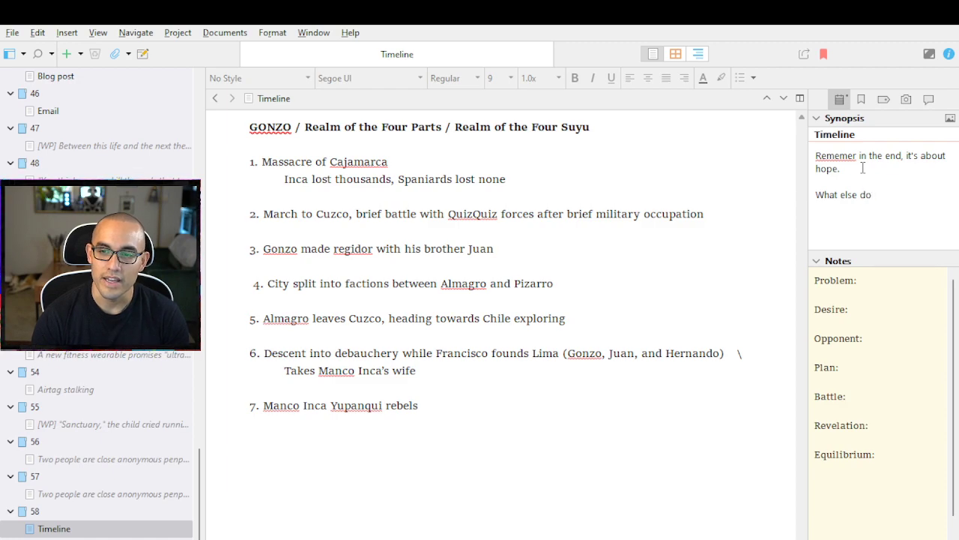
type(" we have in the darkness?")
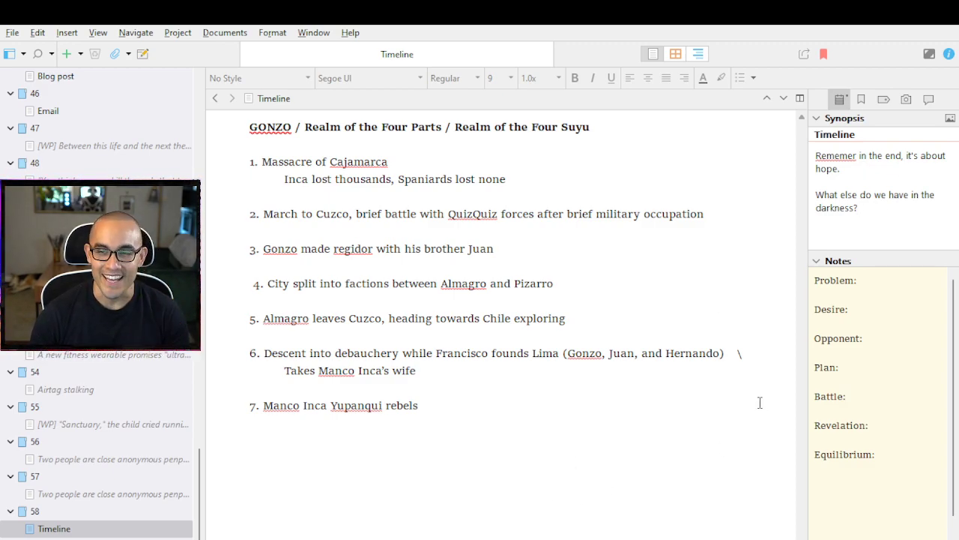
left_click(847, 156)
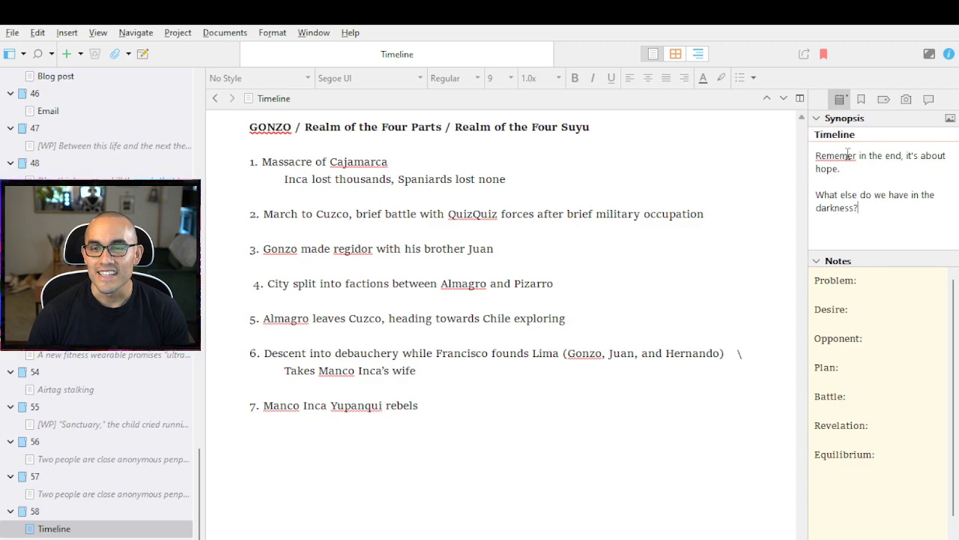
type("b")
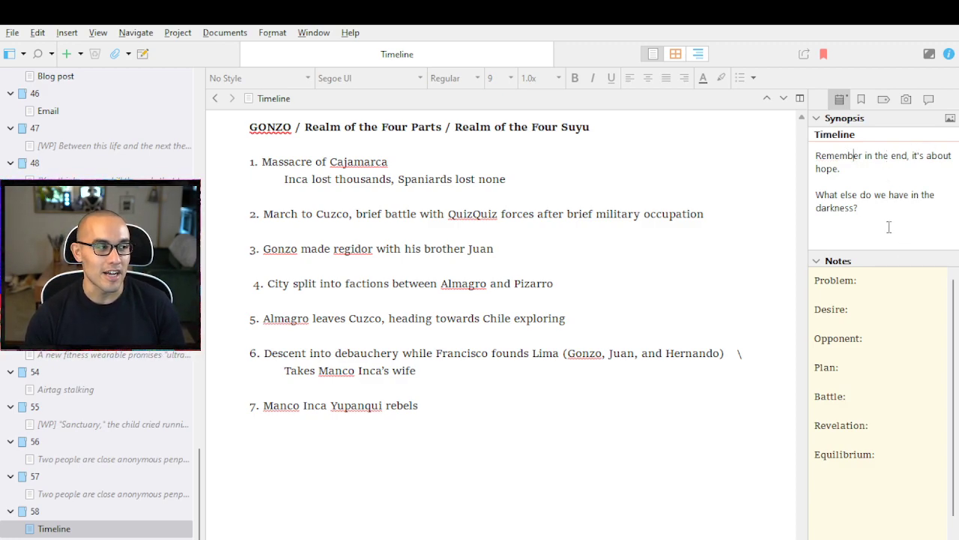
left_click(455, 448)
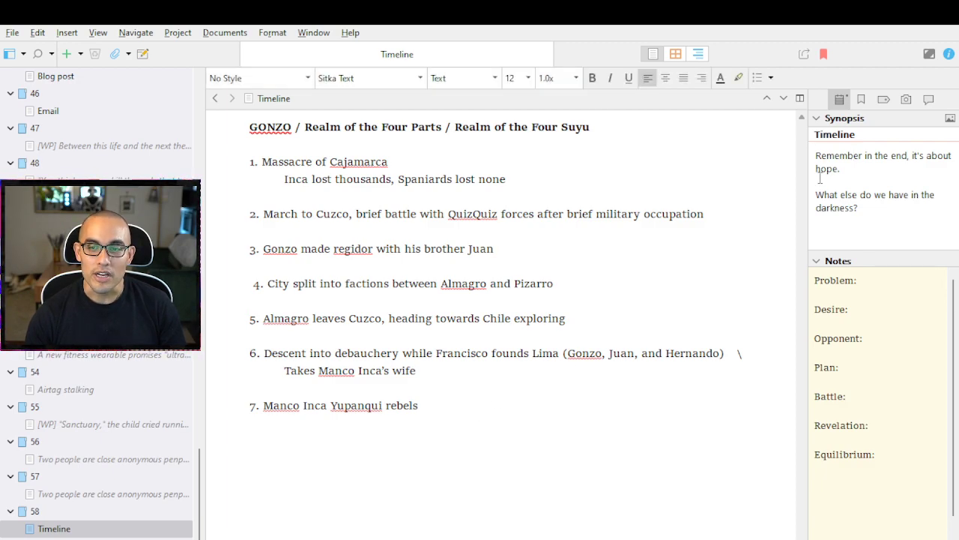
left_click(868, 214)
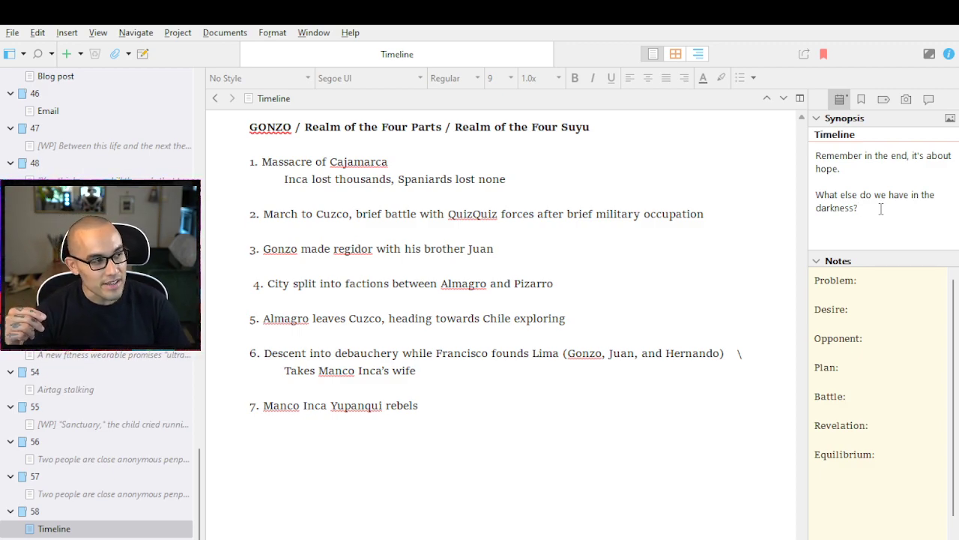
left_click(435, 407)
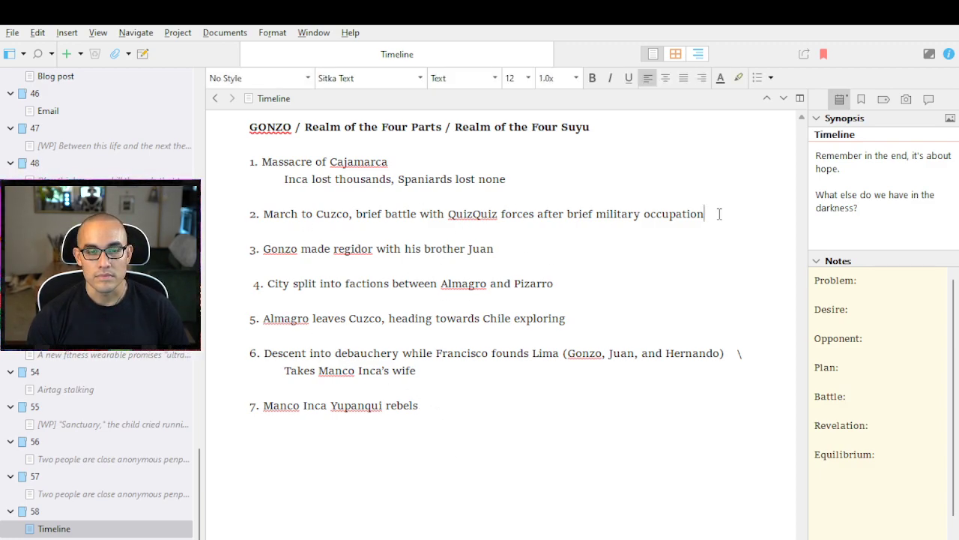
left_click(777, 15)
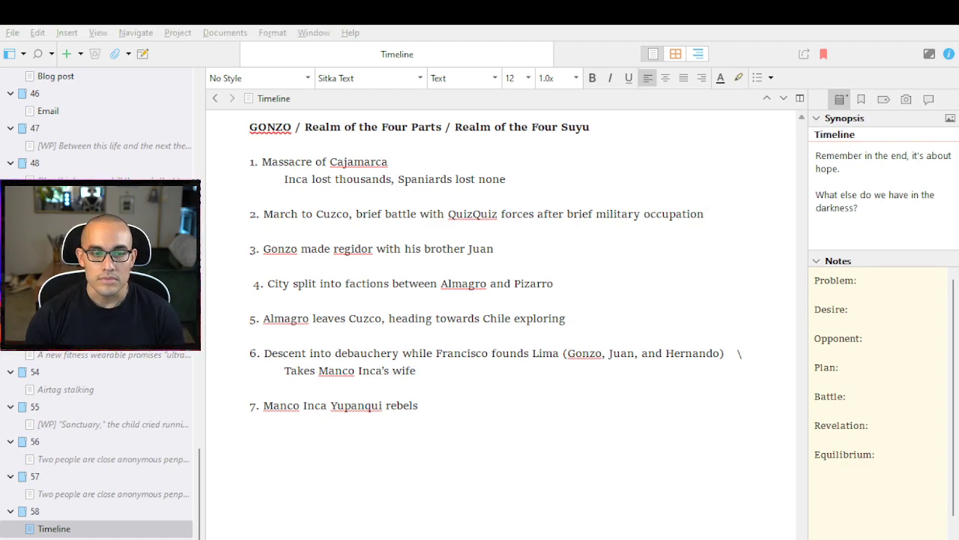
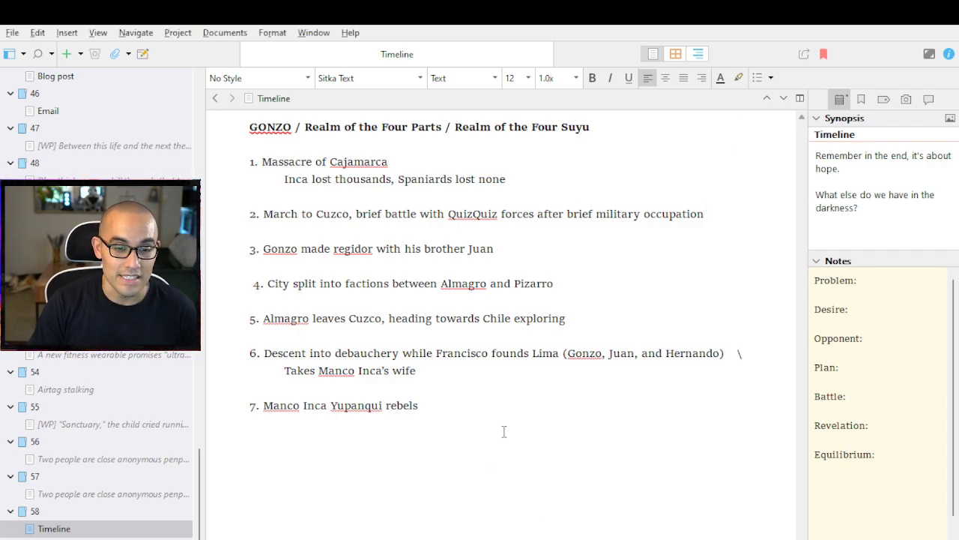
key("BackSpace")
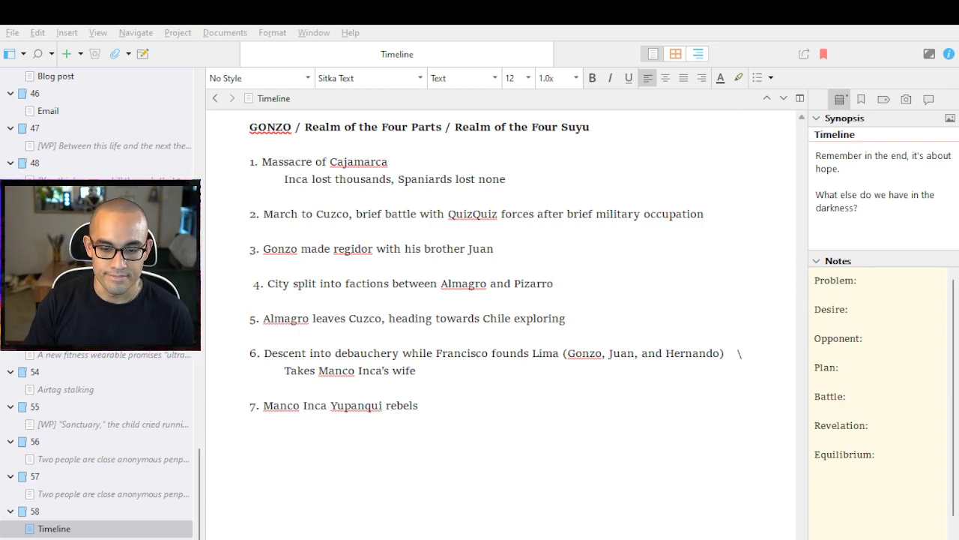
Add item 8 below item 7 after a blank line, reading "Series of battles"
left_click(559, 438)
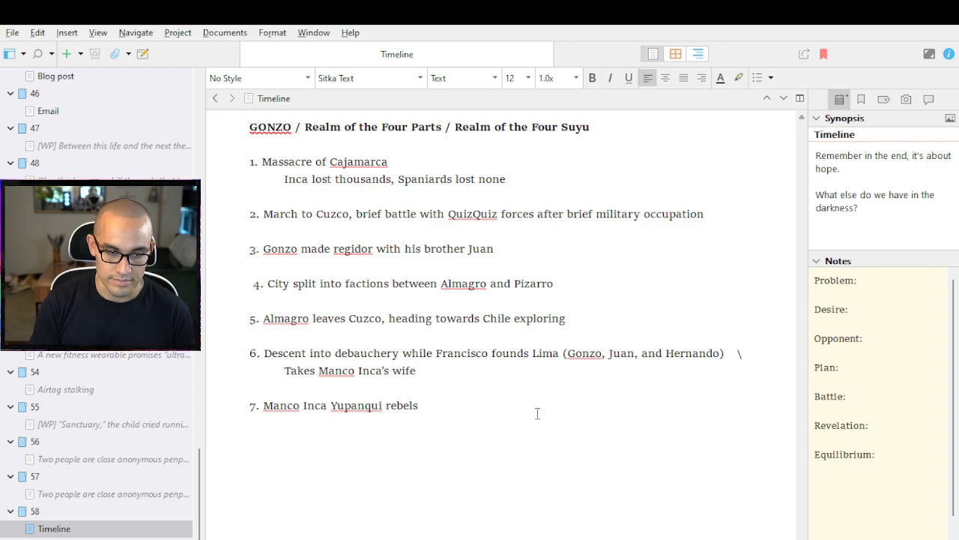
type("8. Seri")
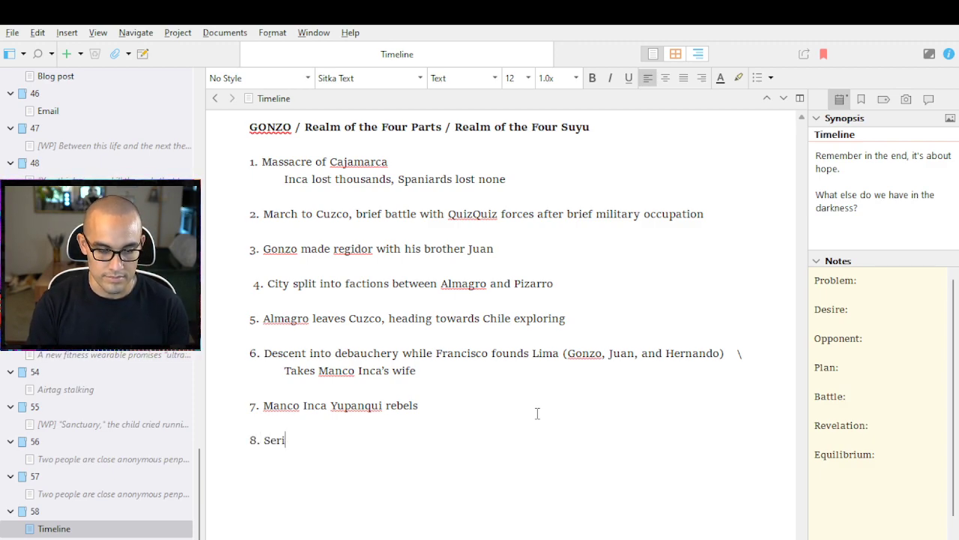
type("es of battles")
key("Return")
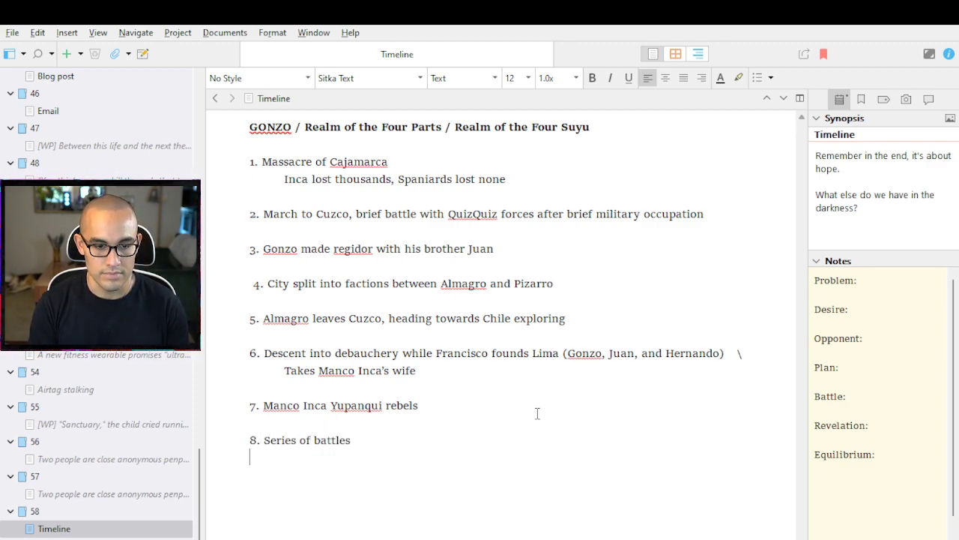
Add item 9 below item 8 after a blank line, reading "Almagro returns, imprisons Gonzo"
type("9. Alm")
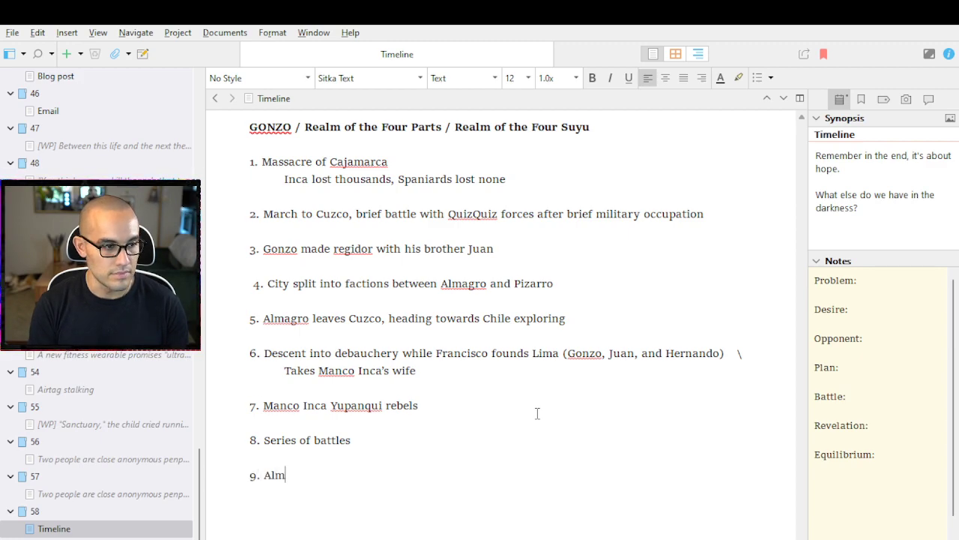
type("agro returns")
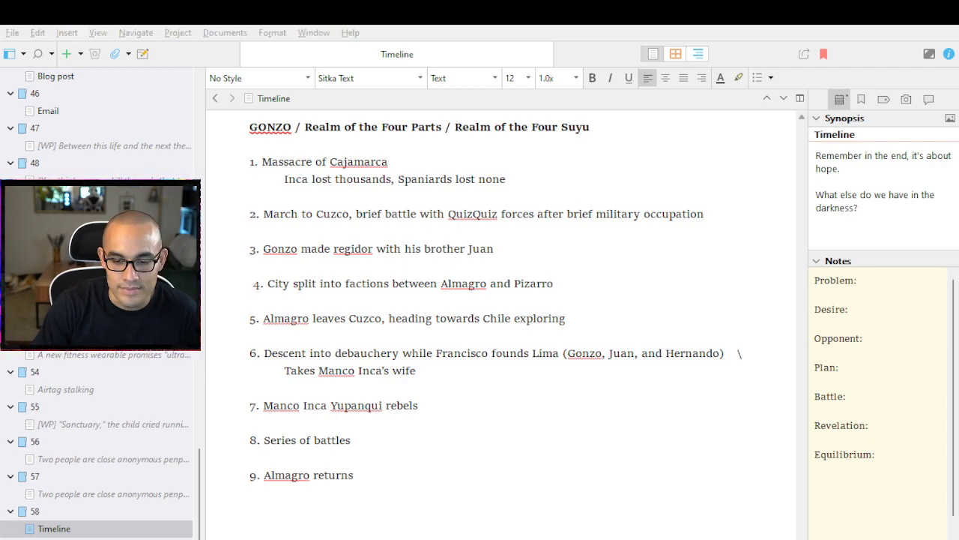
type(", ")
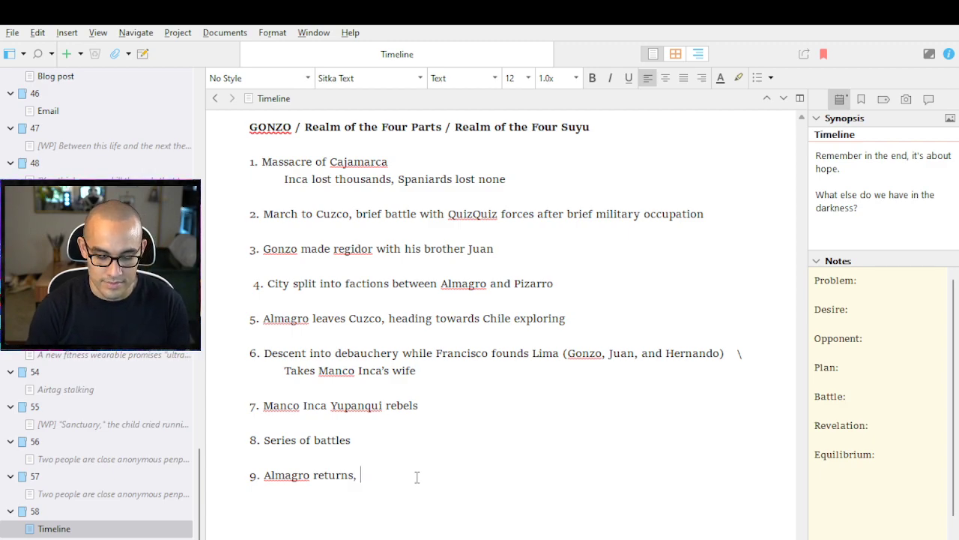
type("imprisons")
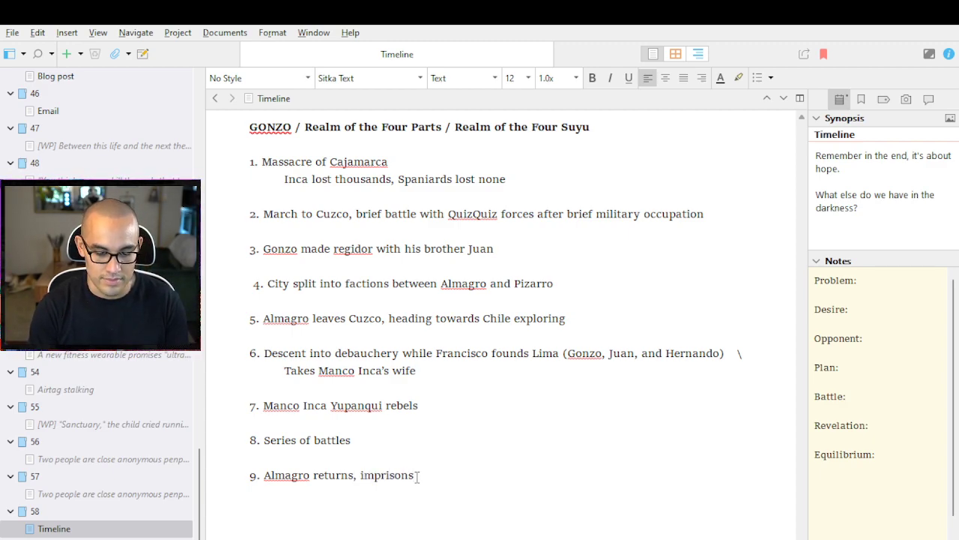
type(" Gonzo")
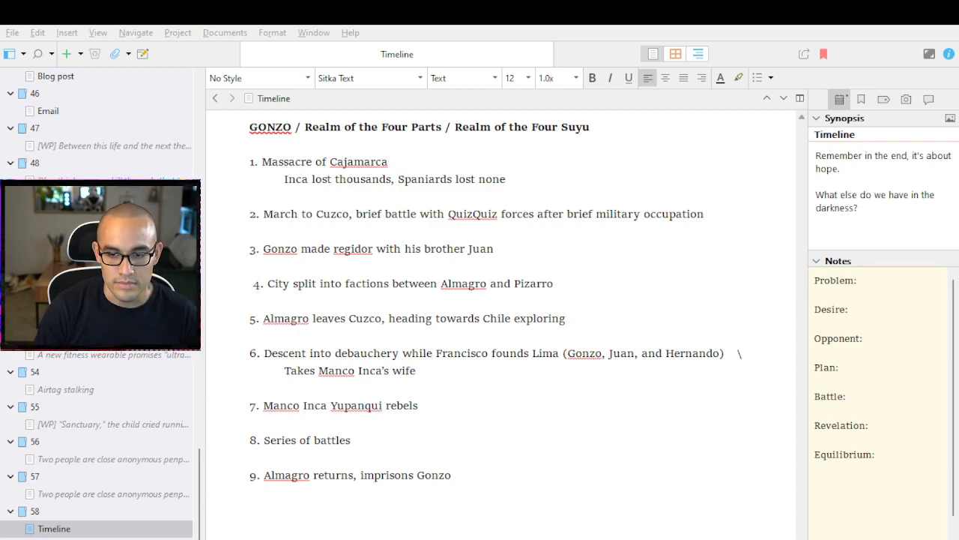
left_click(701, 492)
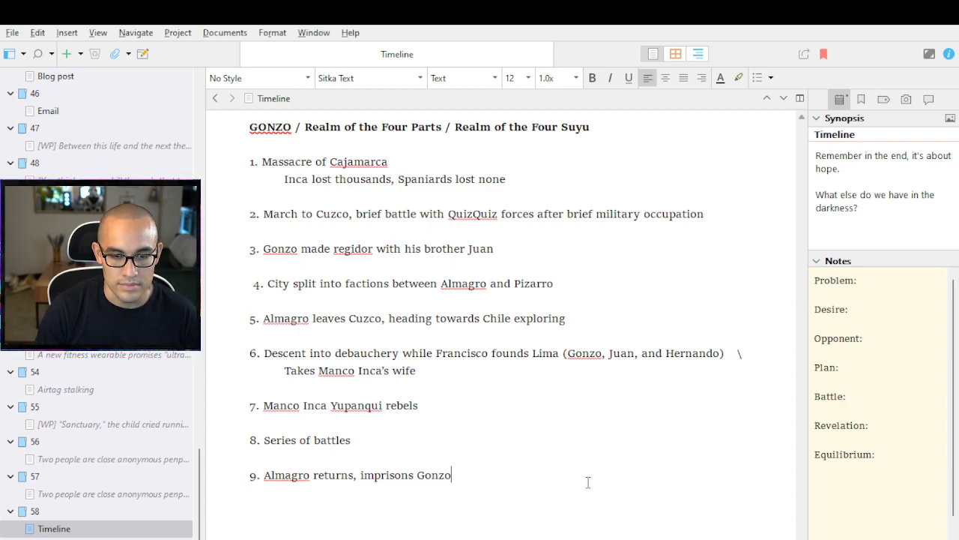
Start item 10 below item 9 after a blank line, reading "10. Gonzo"
key("Return")
type("Gonzo")
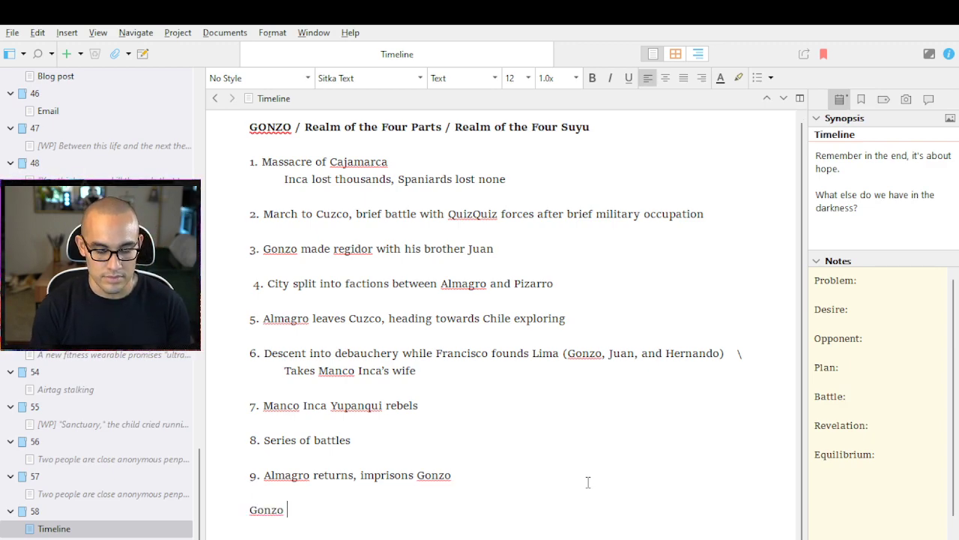
key("BackSpace")
key("BackSpace")
key("BackSpace")
key("BackSpace")
key("BackSpace")
key("BackSpace")
type("10. G")
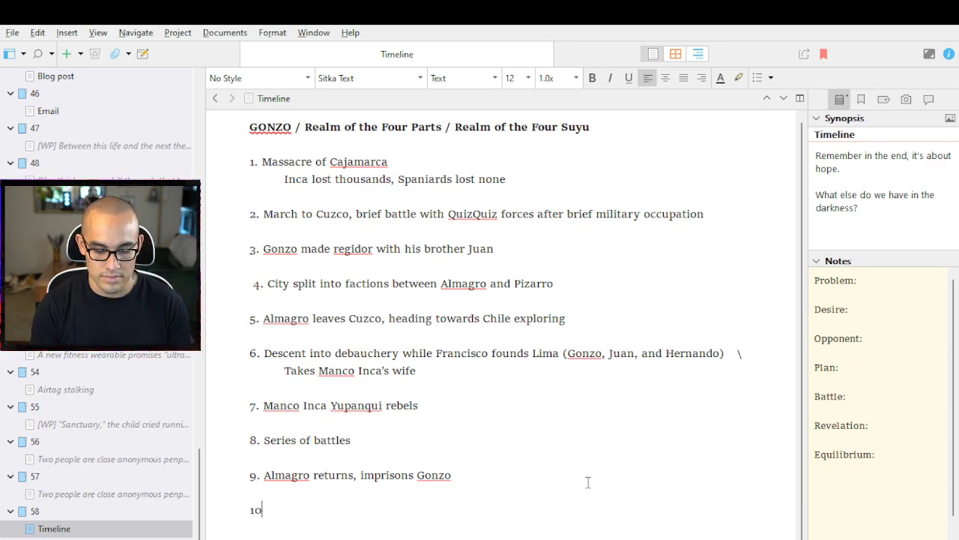
type("onzo")
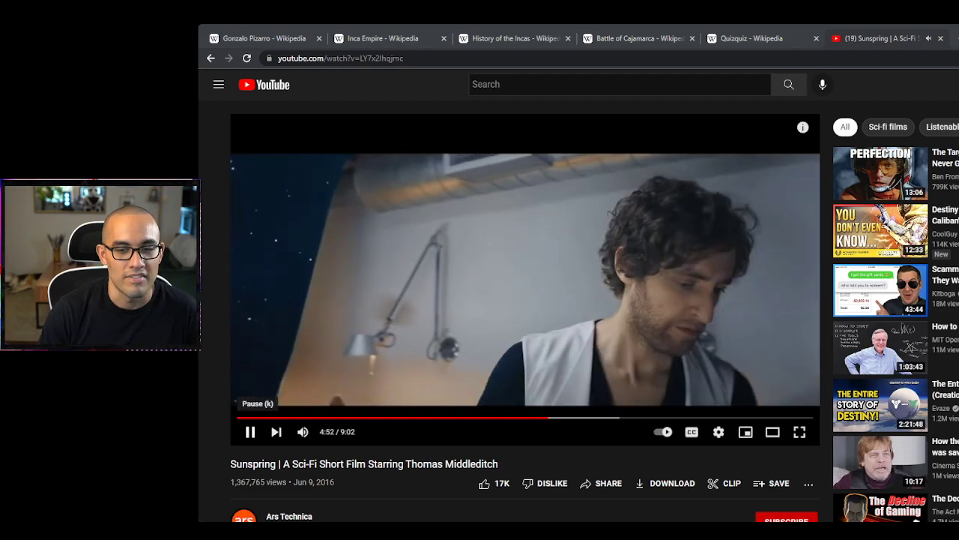
Pause the Sunspring short film and search YouTube for "romeo and juliet leonardo dicaprio"
left_click(251, 432)
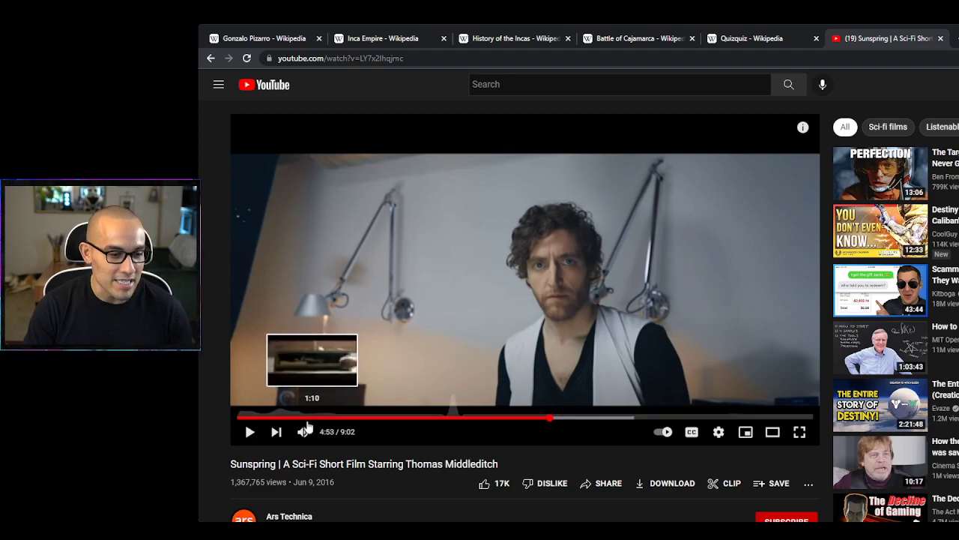
left_click(679, 90)
type("ro")
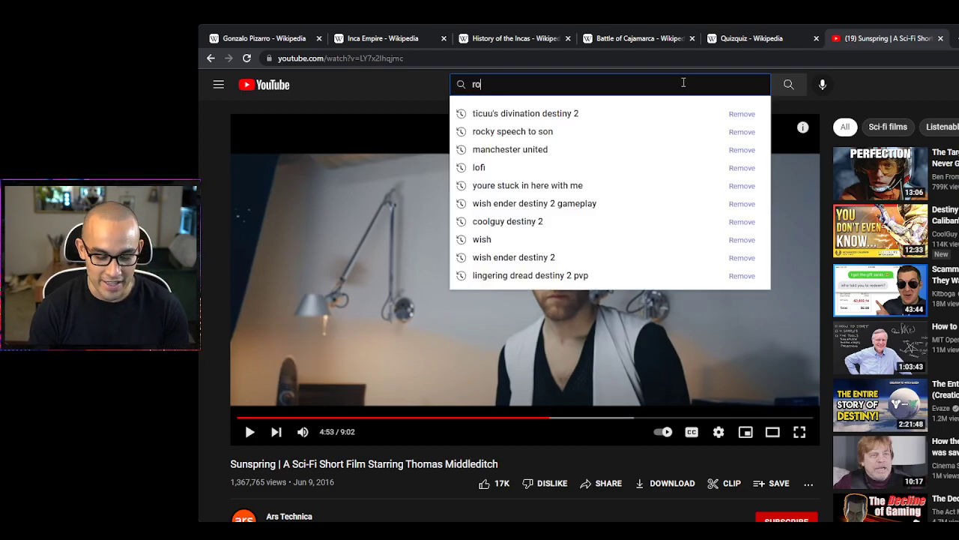
type("meo and julie")
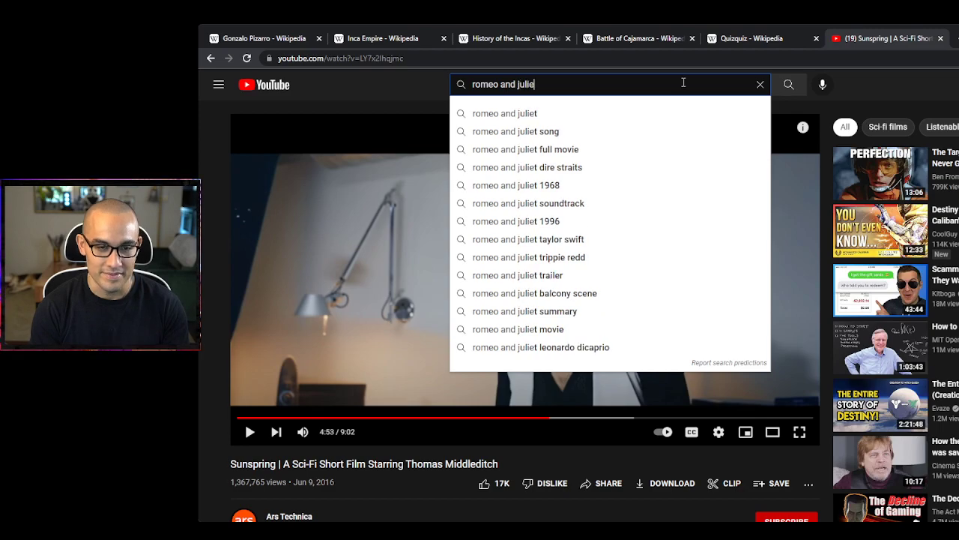
type("t le")
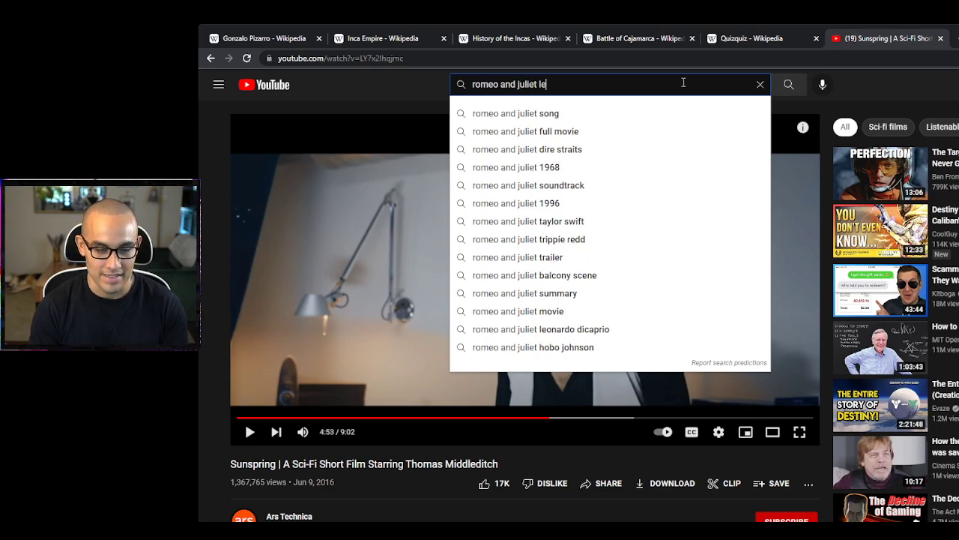
type("o")
key("Down")
key("Return")
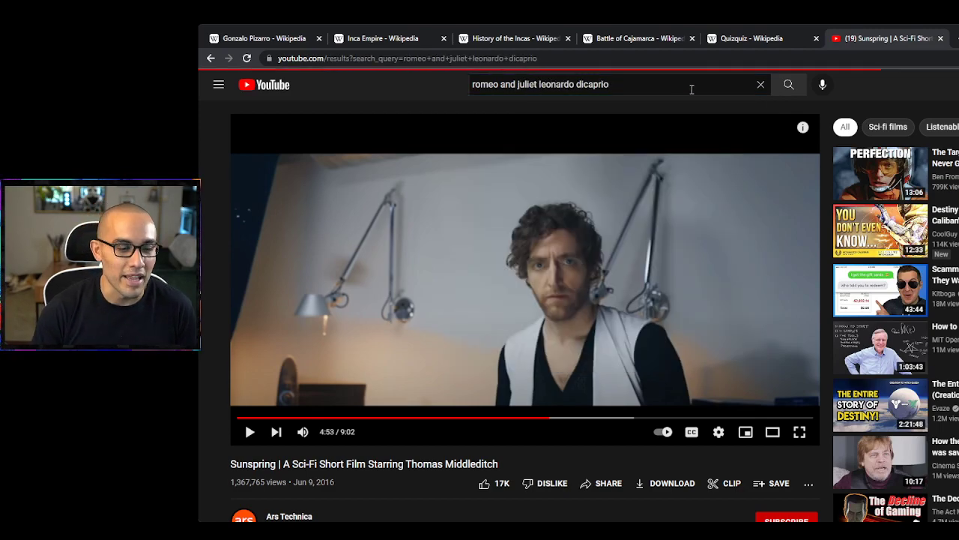
Play the Romeo and Juliet Petrol Station Scene, skip ahead to just past one minute, and pause it at 1:19
scroll(590, 353, "down", 2)
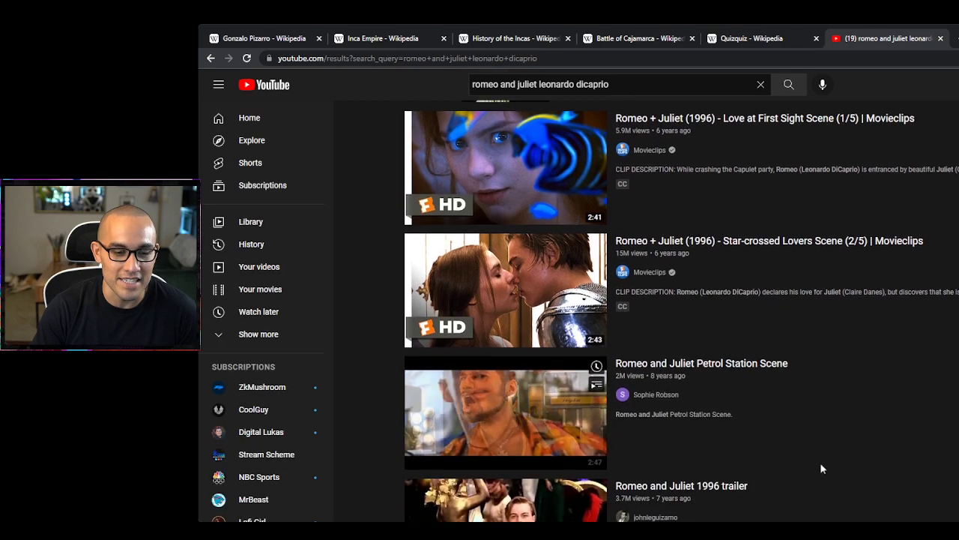
left_click(512, 418)
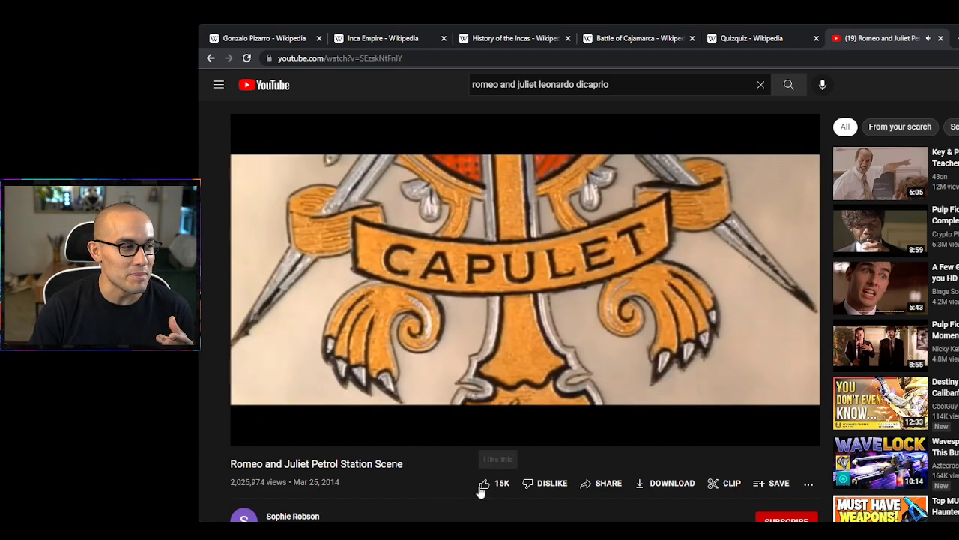
mouse_move(606, 434)
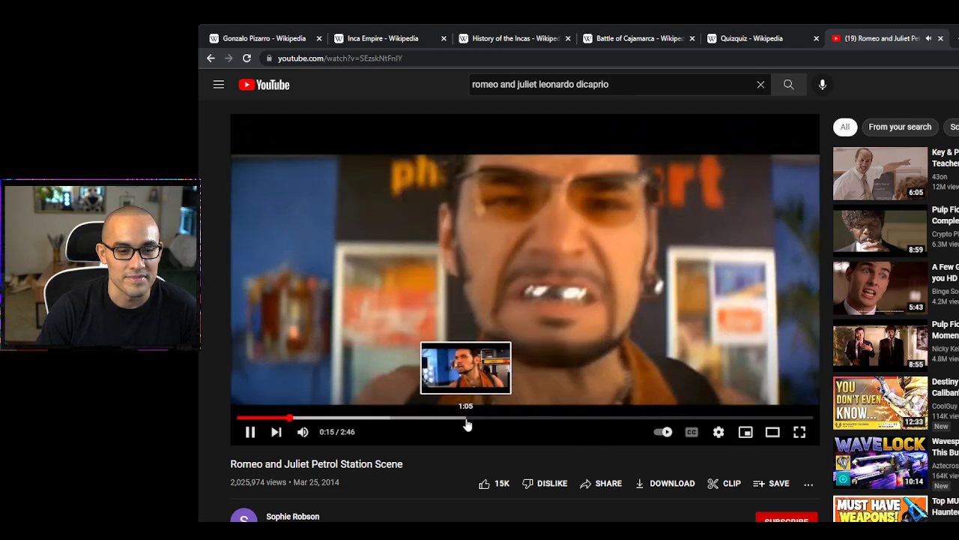
left_click(456, 417)
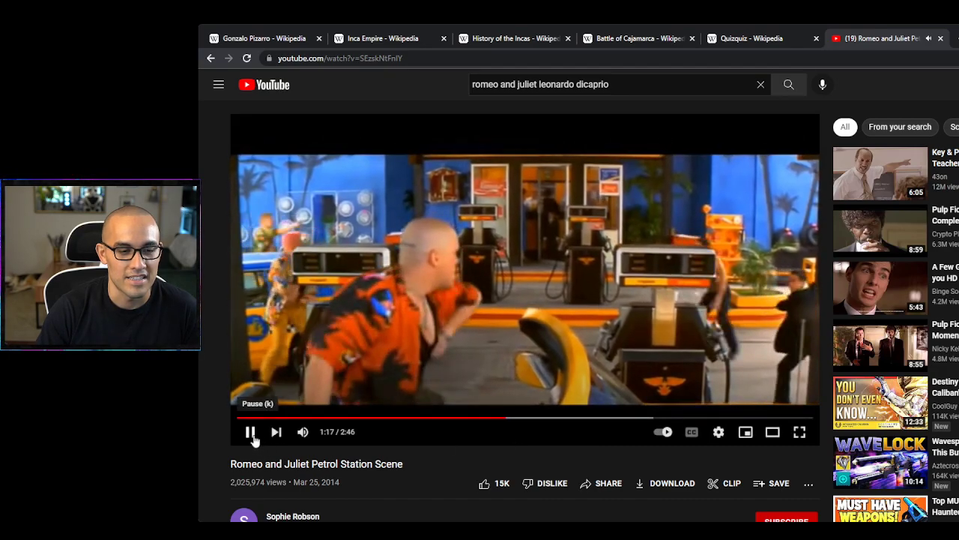
left_click(254, 439)
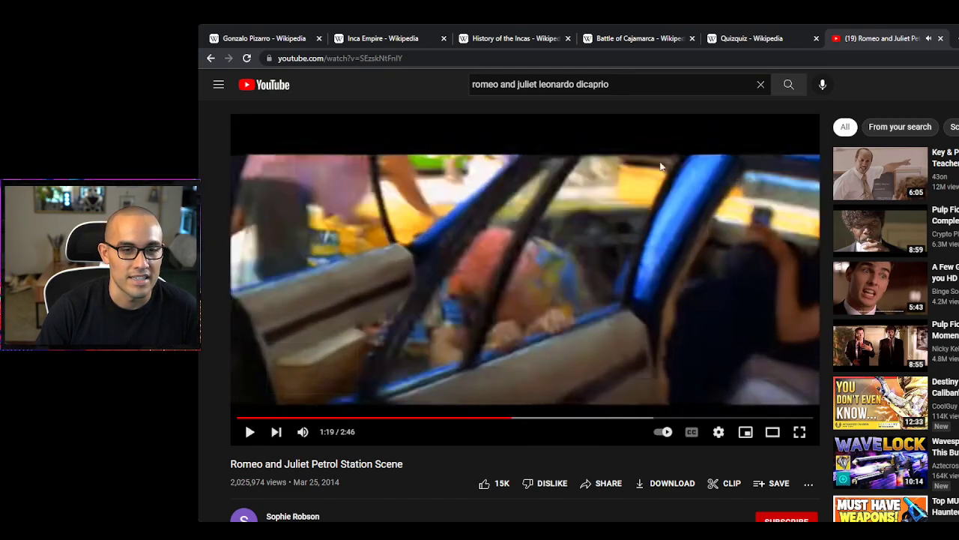
Search YouTube for "that's hip hop bobs burgers"
triple_click(613, 86)
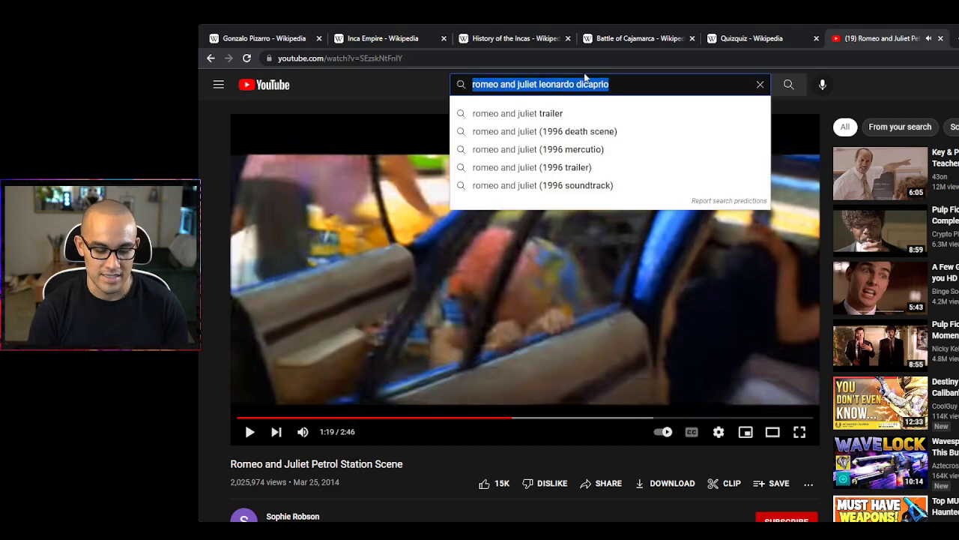
type("thath")
key("BackSpace")
type("s ")
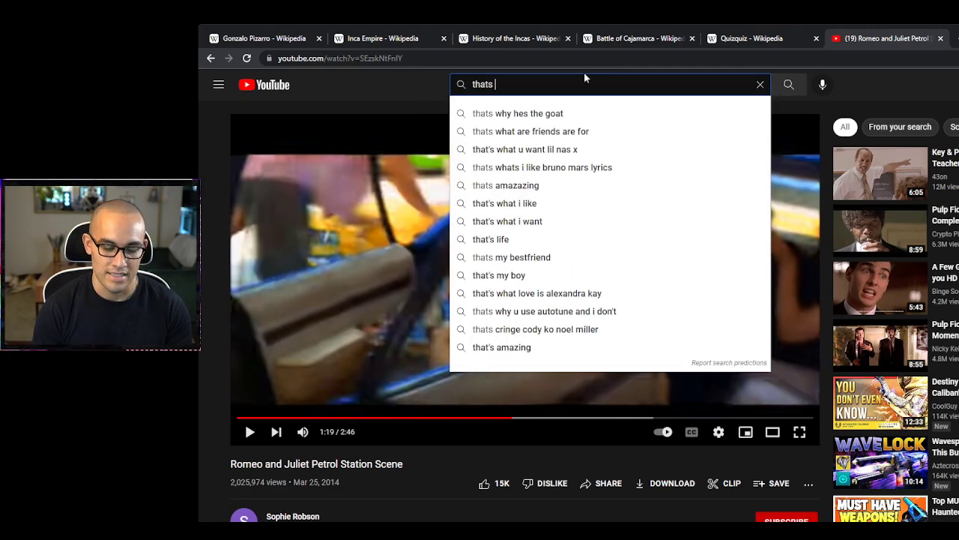
type("hipo")
key("BackSpace")
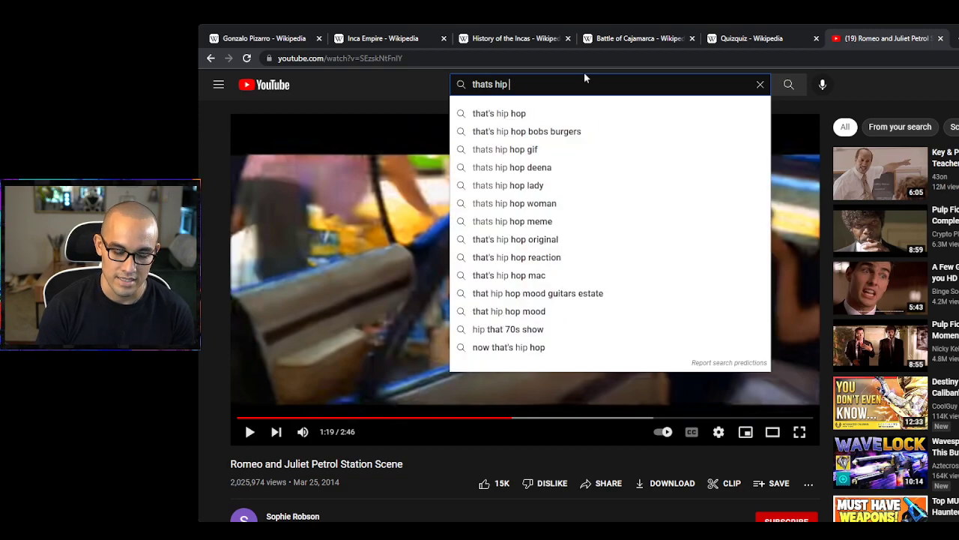
type("hop")
key("Down")
key("Down")
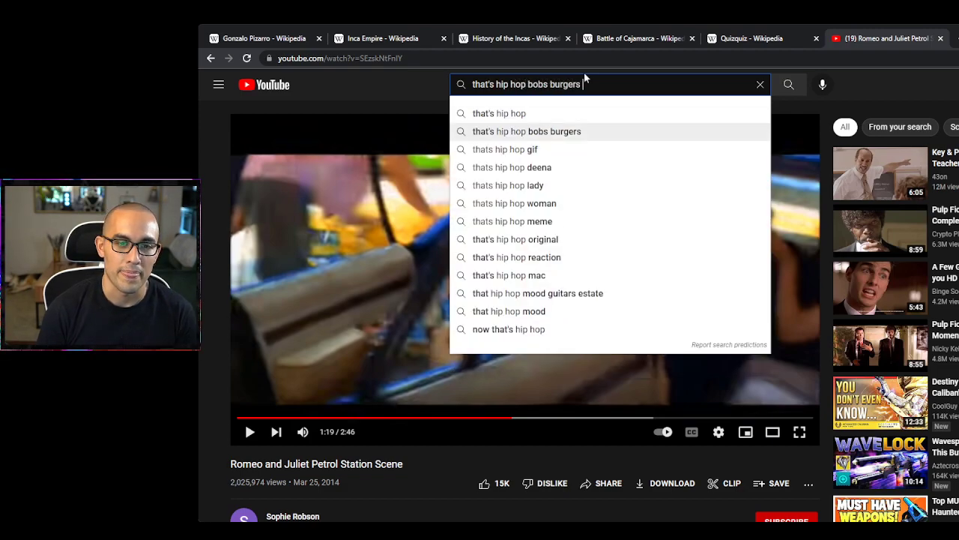
key("Return")
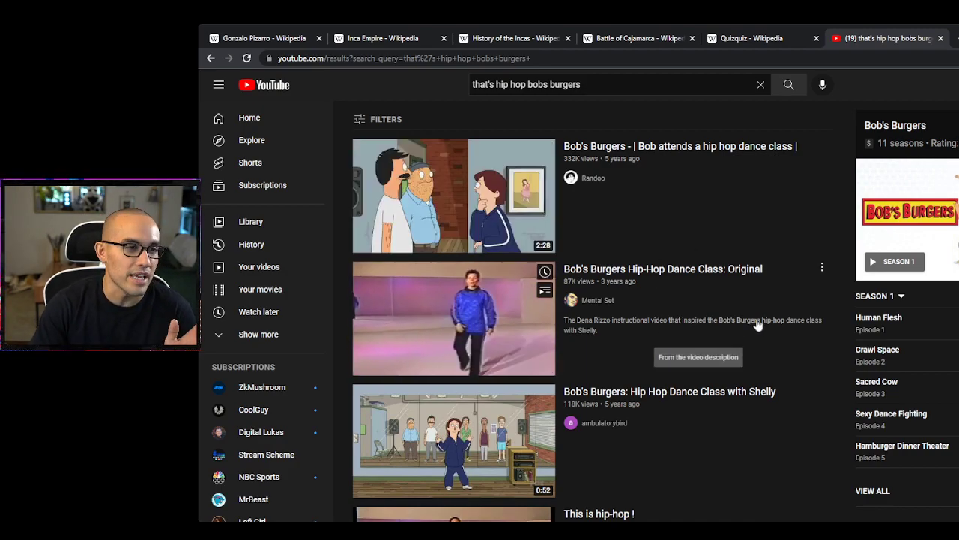
Play the video "Bob's Burgers Hip-Hop Dance Class: Original" past the halfway point, and pause it
left_click(488, 343)
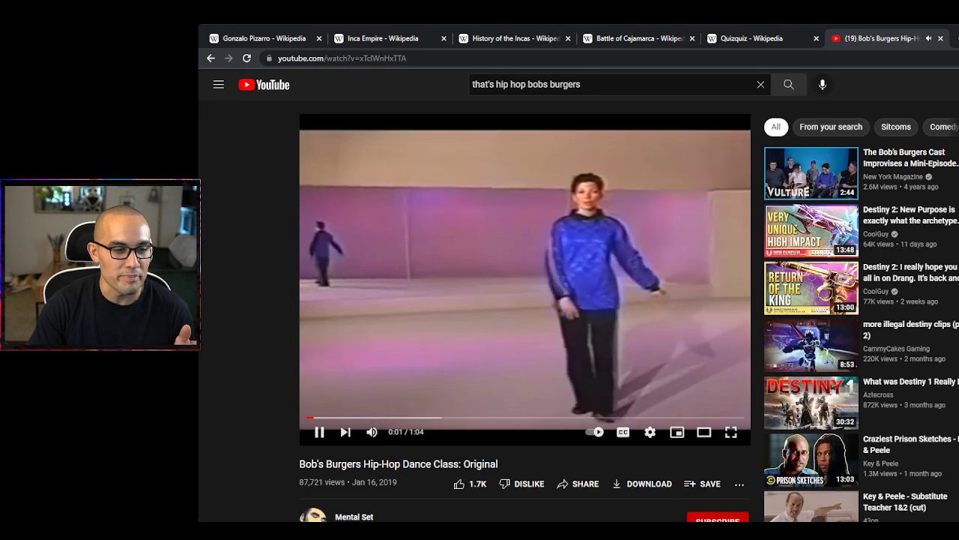
left_click(318, 432)
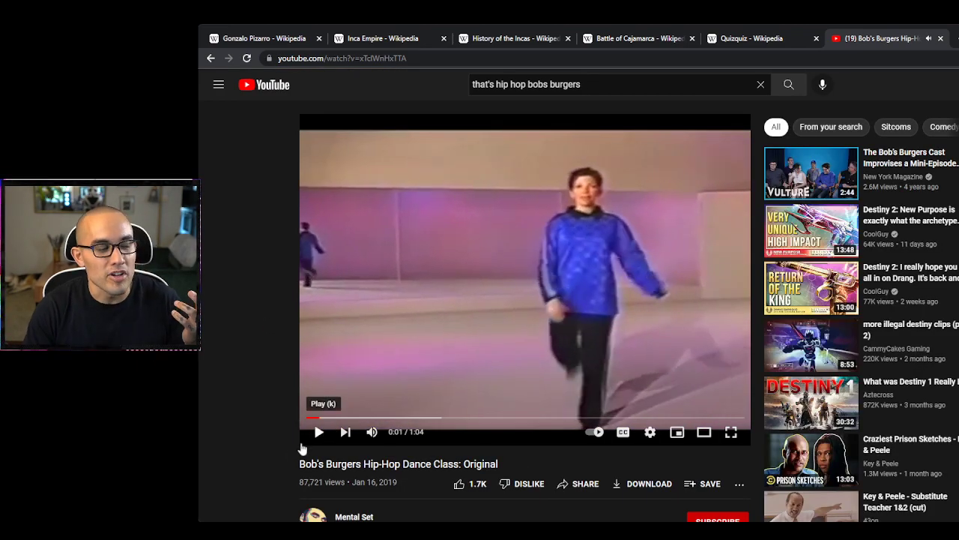
left_click(318, 433)
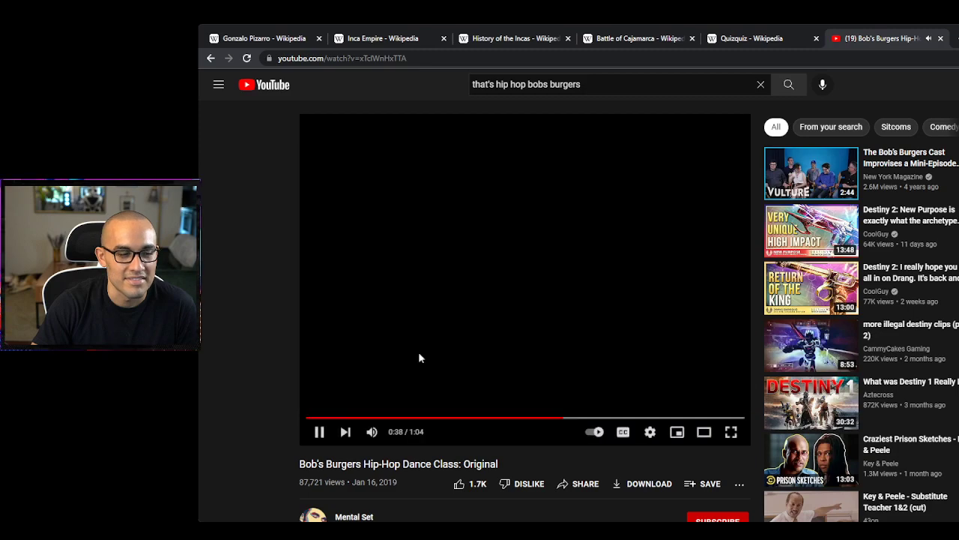
left_click(319, 435)
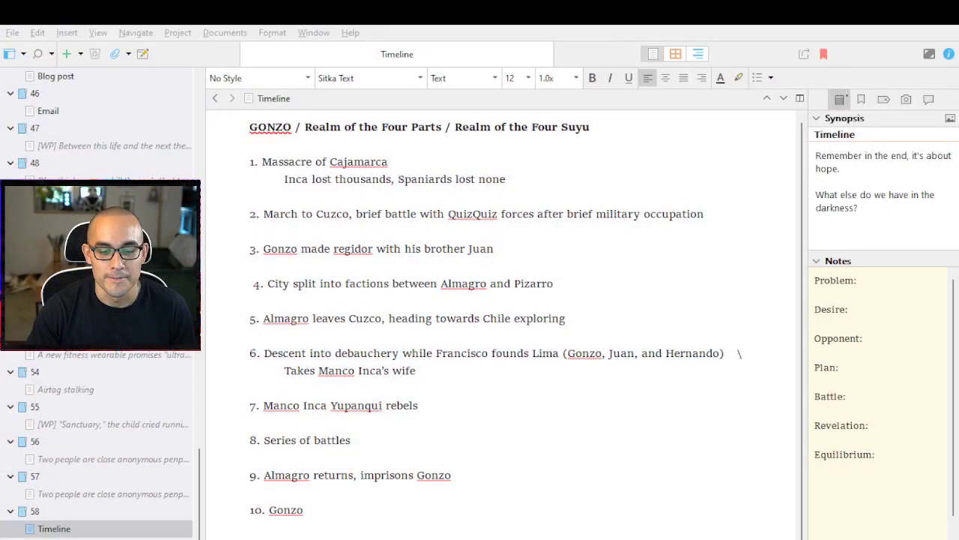
Switch back to the Timeline document in Scrivener and extend item 10 to read "Gonzo released, Hernando released,"
key("alt+Tab")
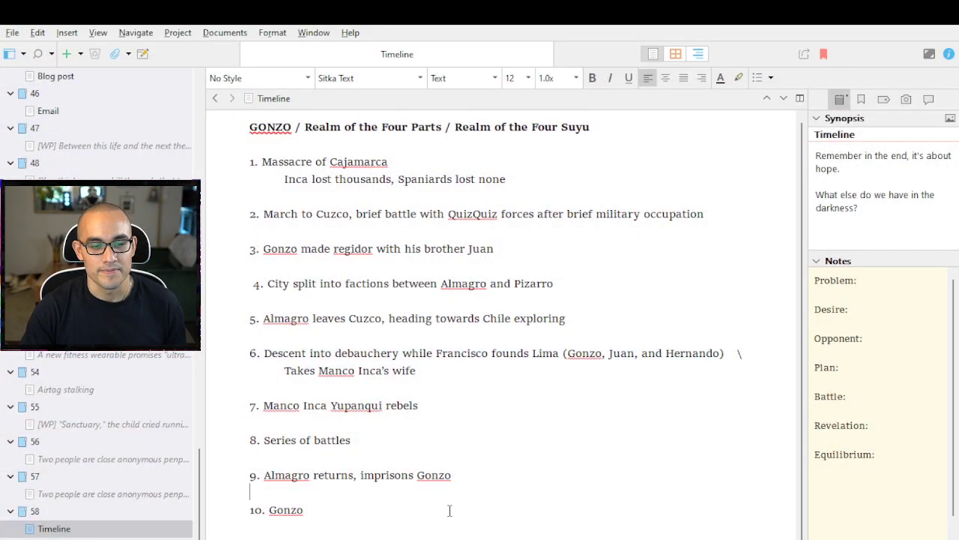
left_click_drag(448, 518, 453, 524)
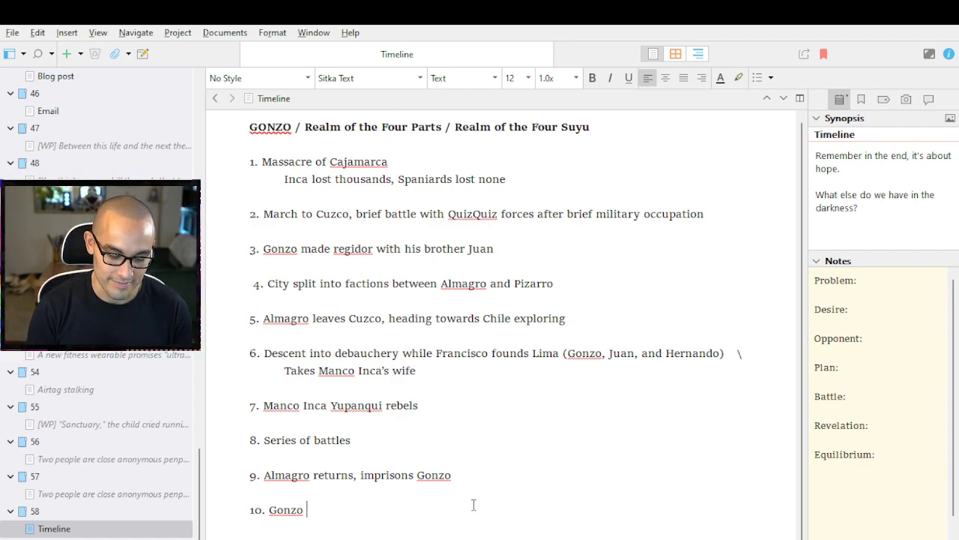
type("eased")
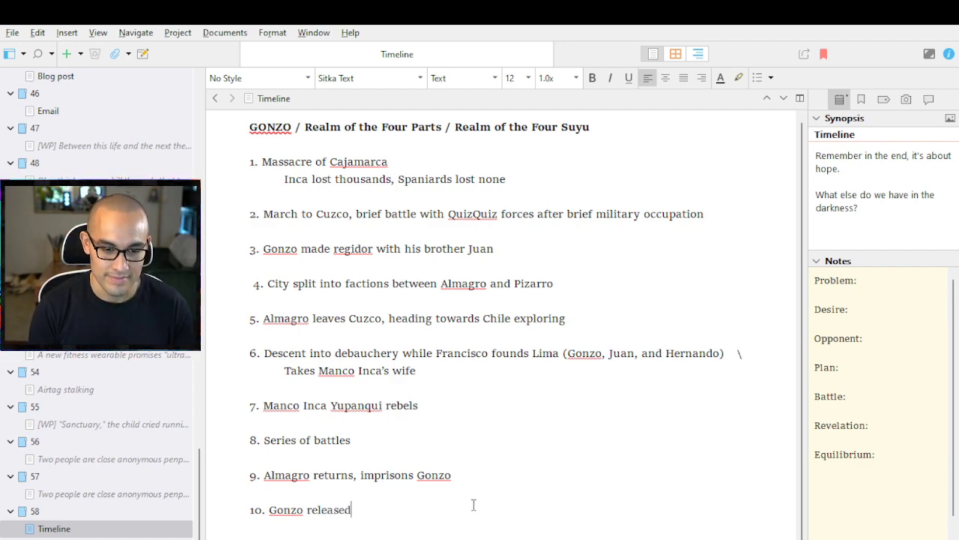
type(", hernandez")
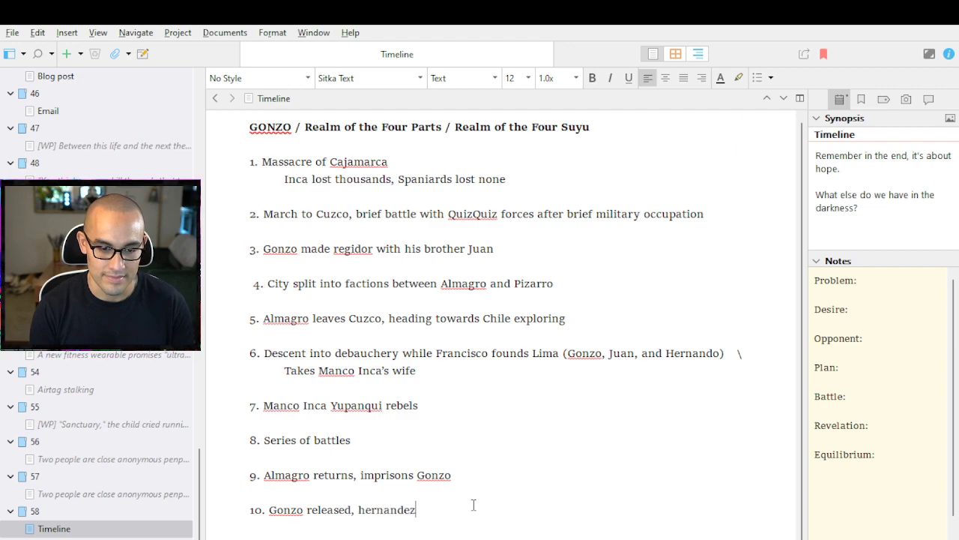
key("BackSpace")
key("BackSpace")
key("BackSpace")
key("BackSpace")
key("BackSpace")
key("BackSpace")
key("BackSpace")
type("Her")
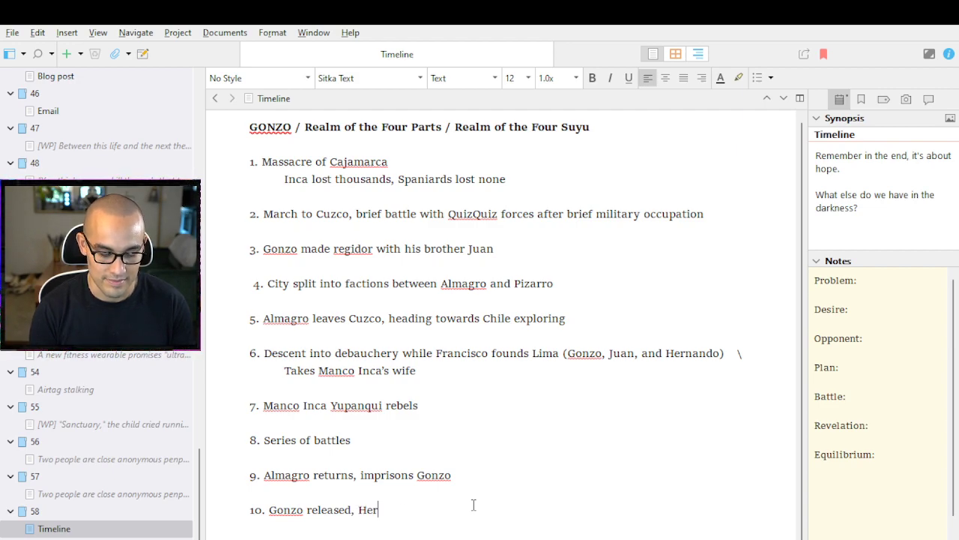
type("nandez rel")
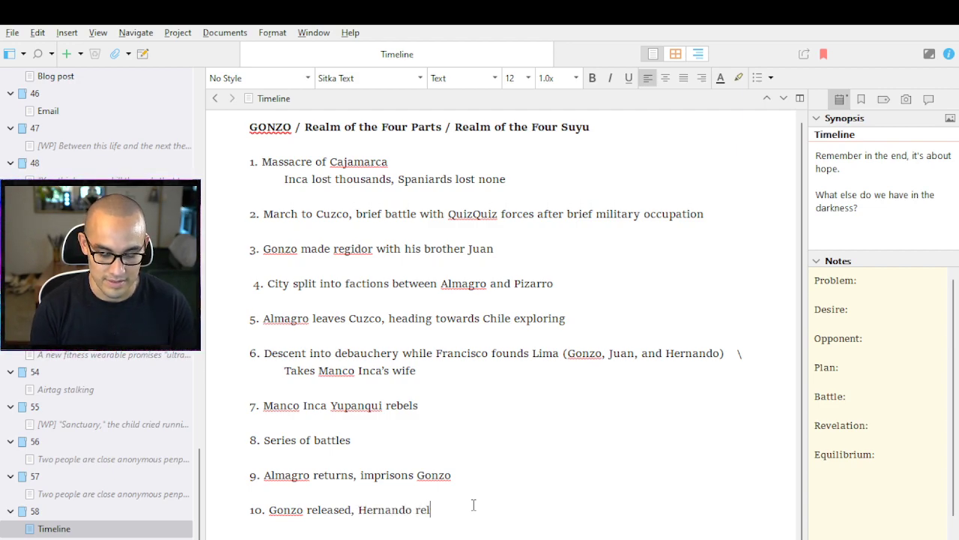
type("eased,")
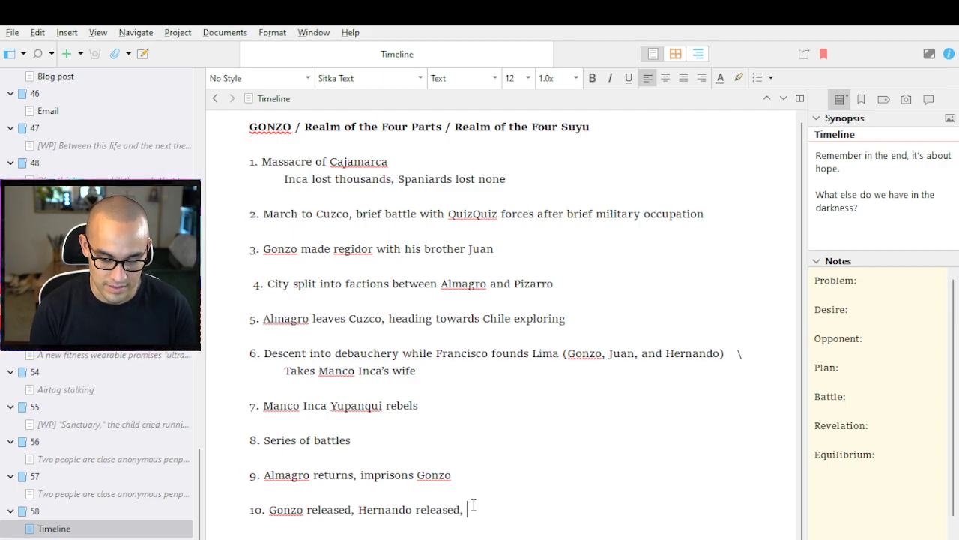
Replace the first "released" in item 10 with "escapes", so that it reads "Gonzo escapes, Hernando released"
key("alt+Tab")
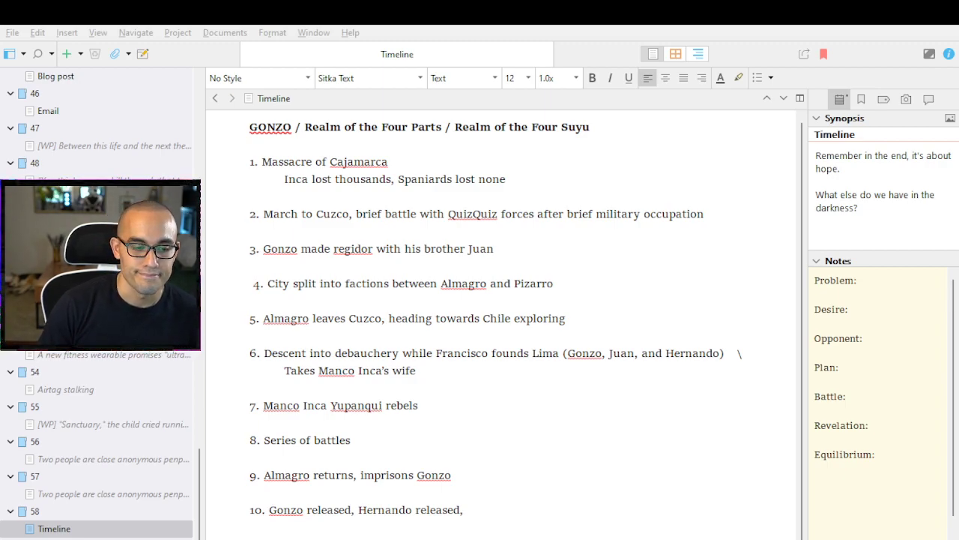
key("alt+Tab")
left_click_drag(348, 509, 319, 511)
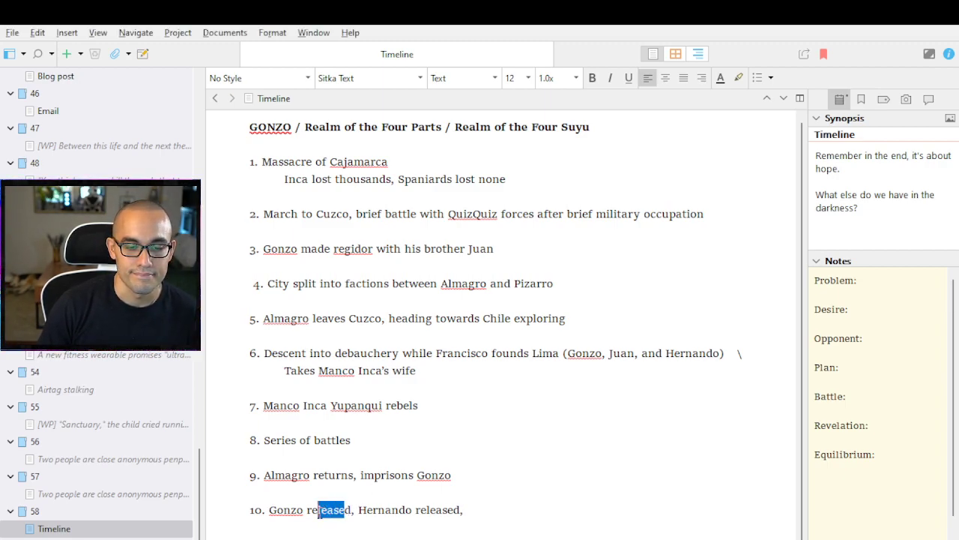
key("BackSpace")
key("Delete")
key("BackSpace")
key("BackSpace")
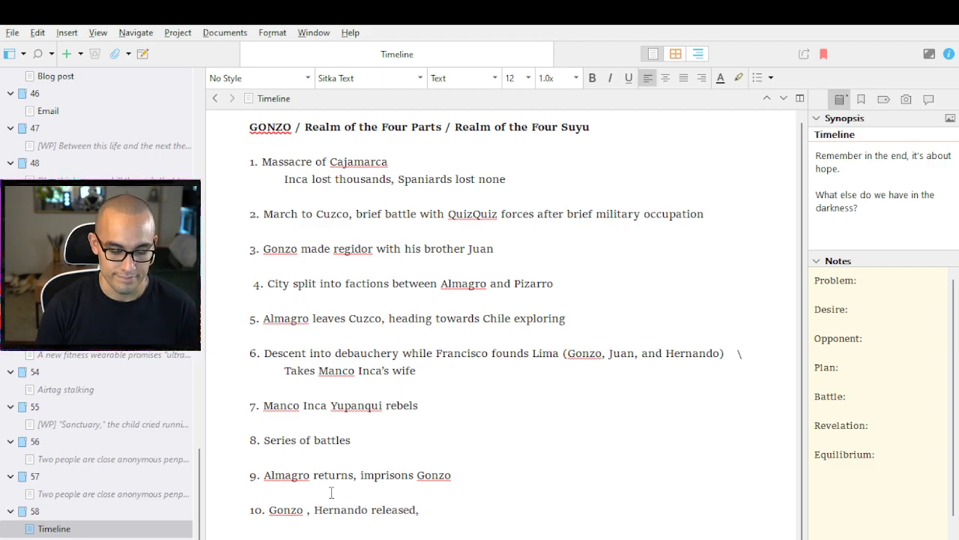
type("escapes")
key("alt+Tab")
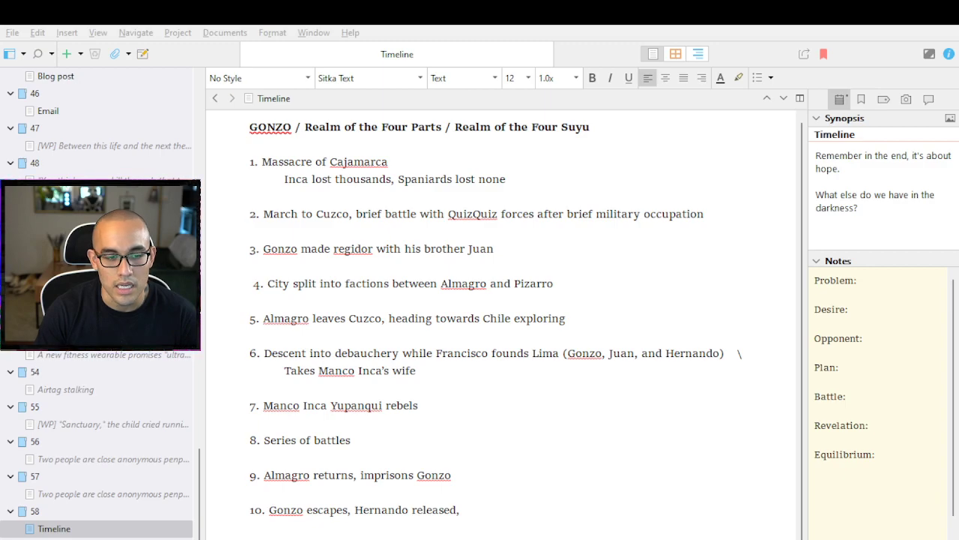
left_click(349, 510)
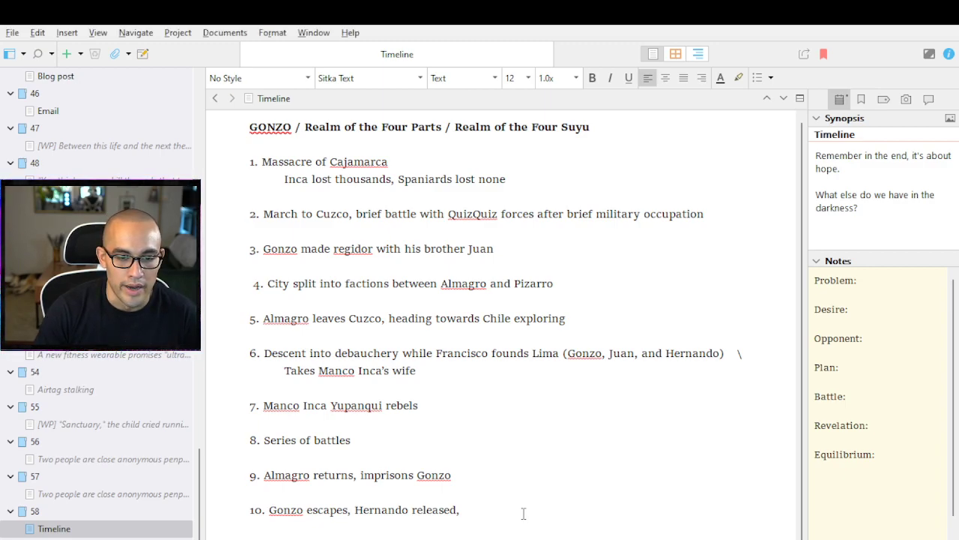
key("alt+Tab")
key("alt+Tab")
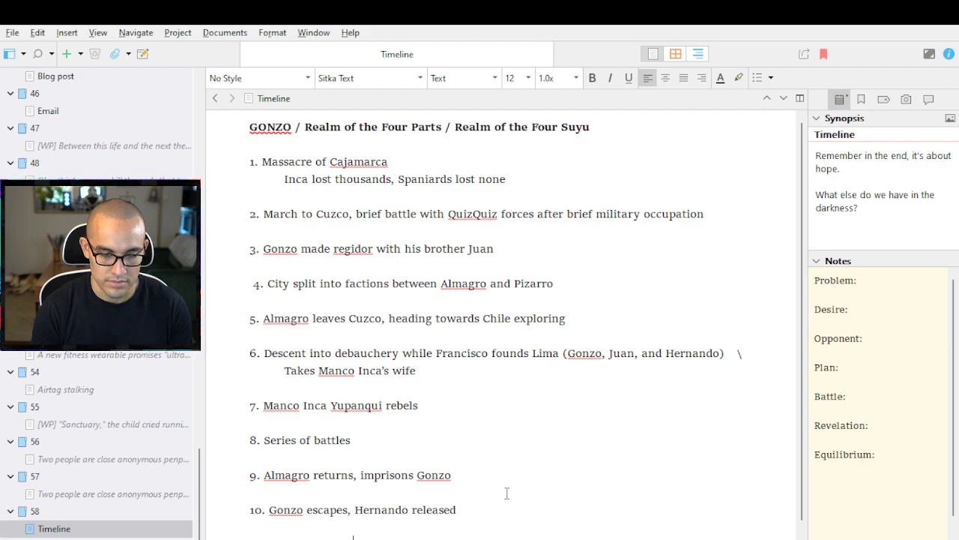
Complete item 11 of the timeline as "Gonzalo + Hernando defeat Almagro at the Battle of Las Salinas"
key("alt+Tab")
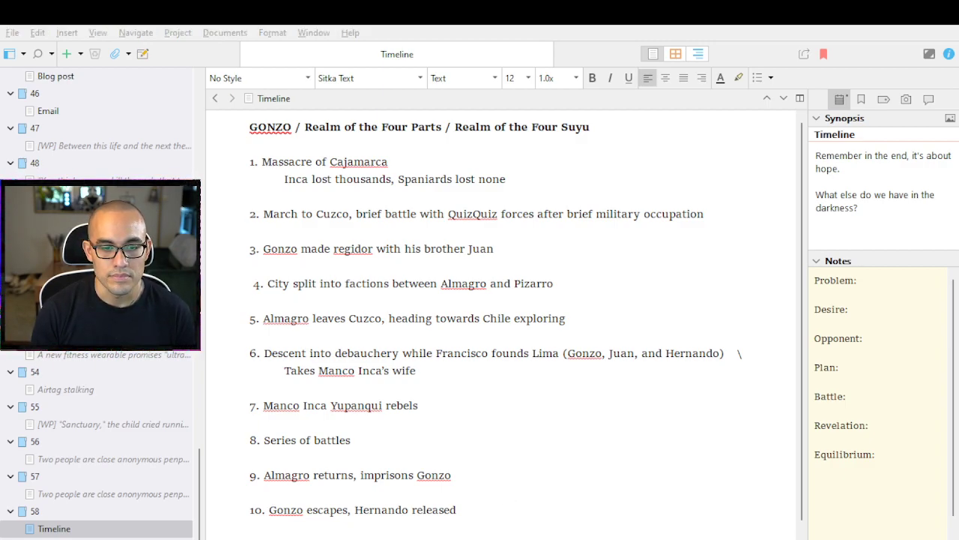
key("alt+Tab")
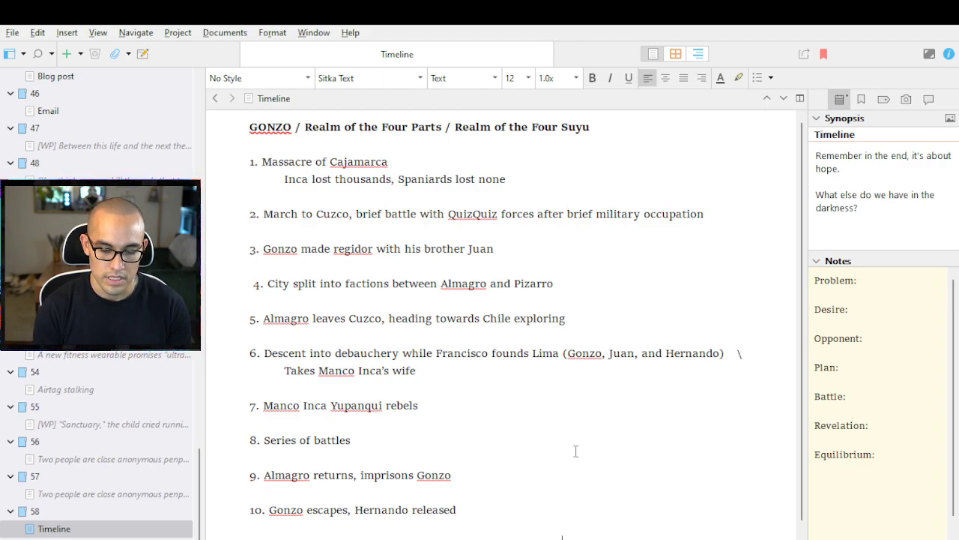
key("alt+Tab")
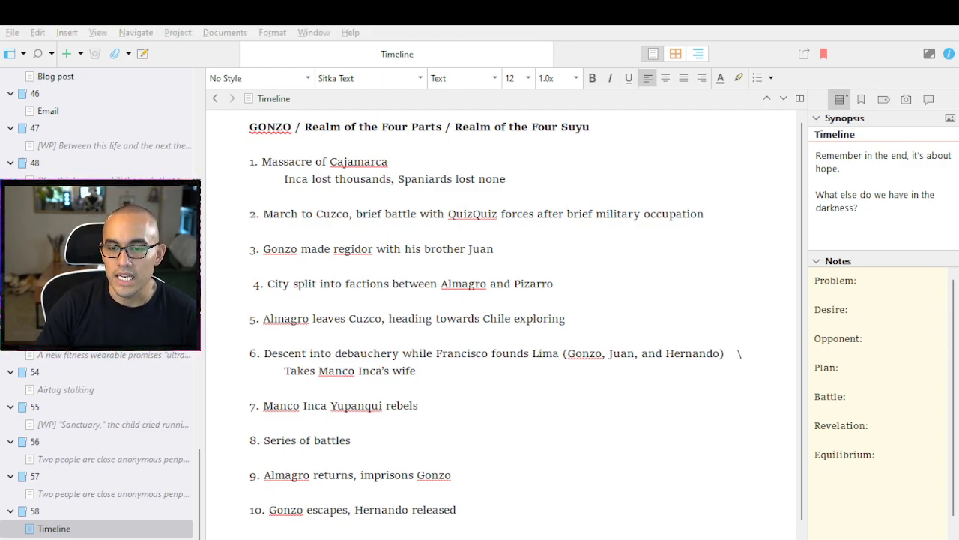
left_click(685, 539)
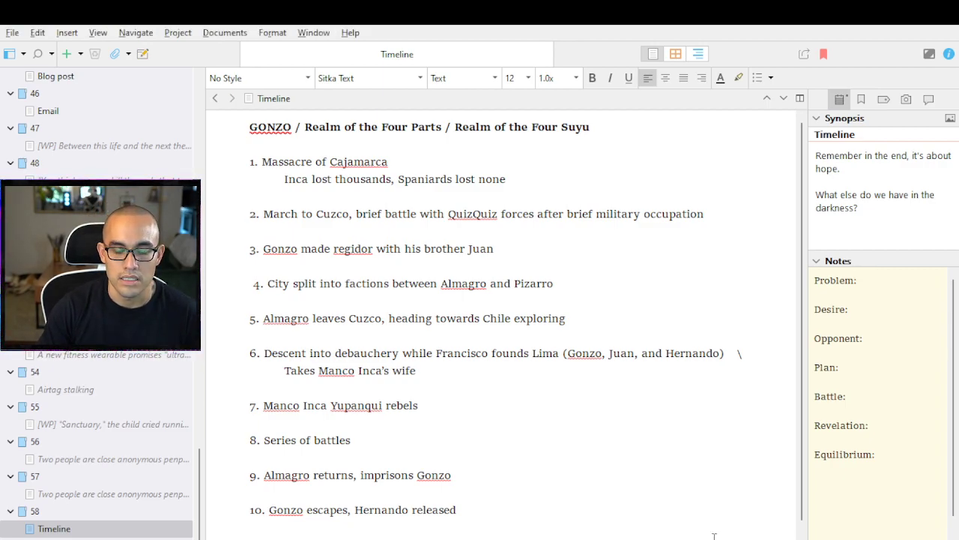
scroll(664, 508, "down", 1)
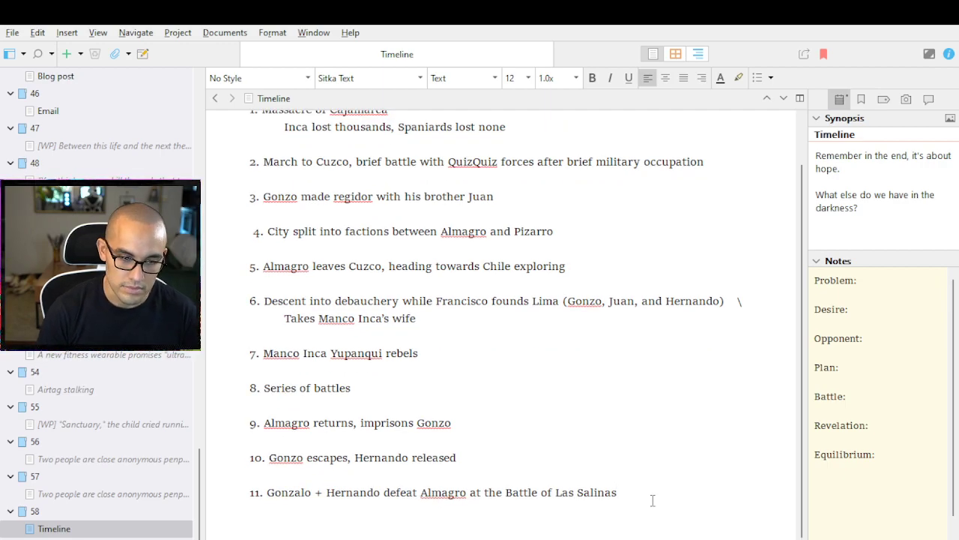
Add item 12 to the timeline reading "Almagro executed"
type("t")
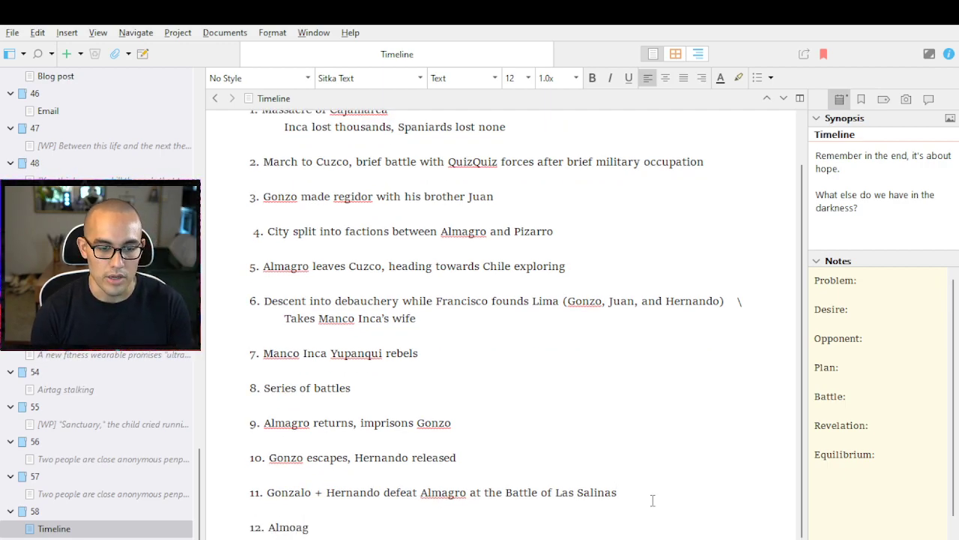
key("BackSpace")
key("BackSpace")
key("BackSpace")
type("agro executi")
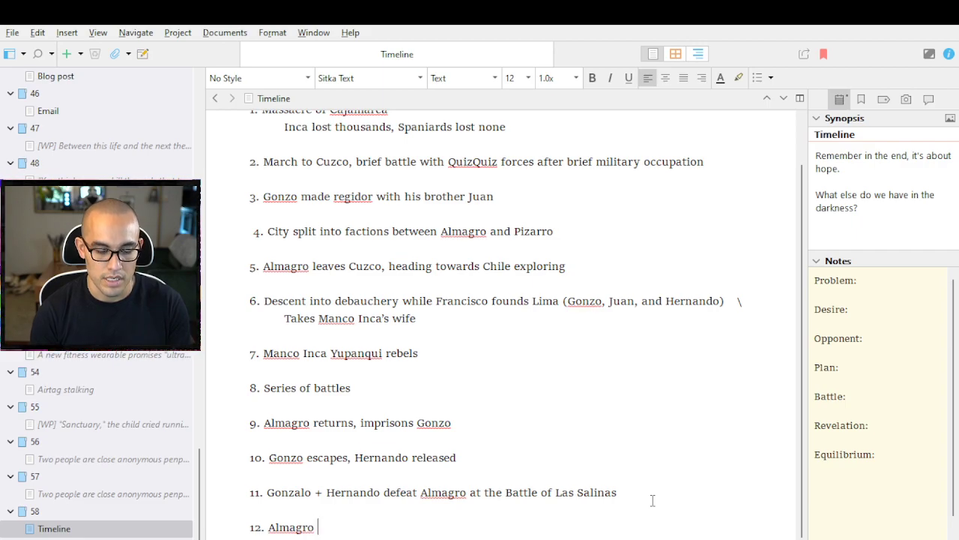
key("BackSpace")
key("BackSpace")
key("BackSpace")
type("e")
key("BackSpace")
type("ution")
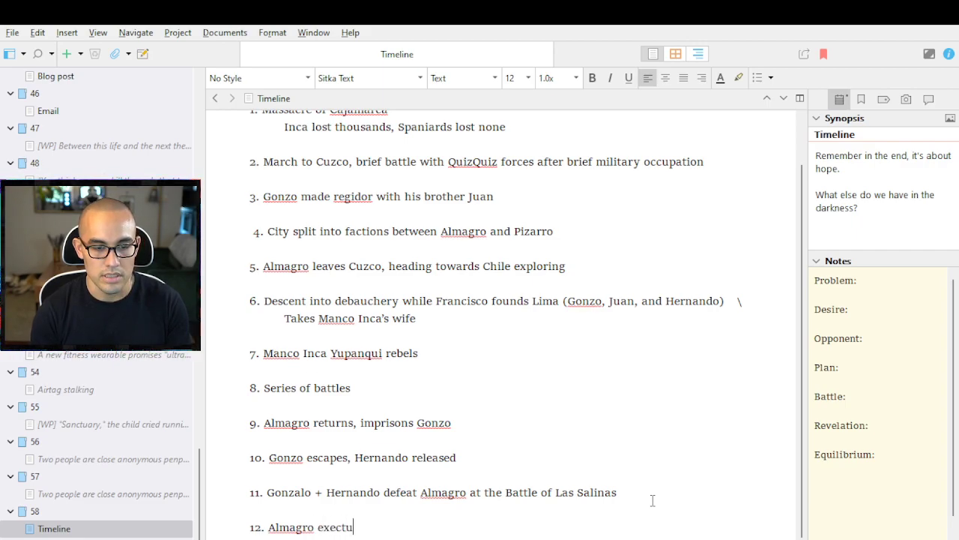
key("BackSpace")
key("BackSpace")
key("BackSpace")
key("BackSpace")
key("BackSpace")
type("uted")
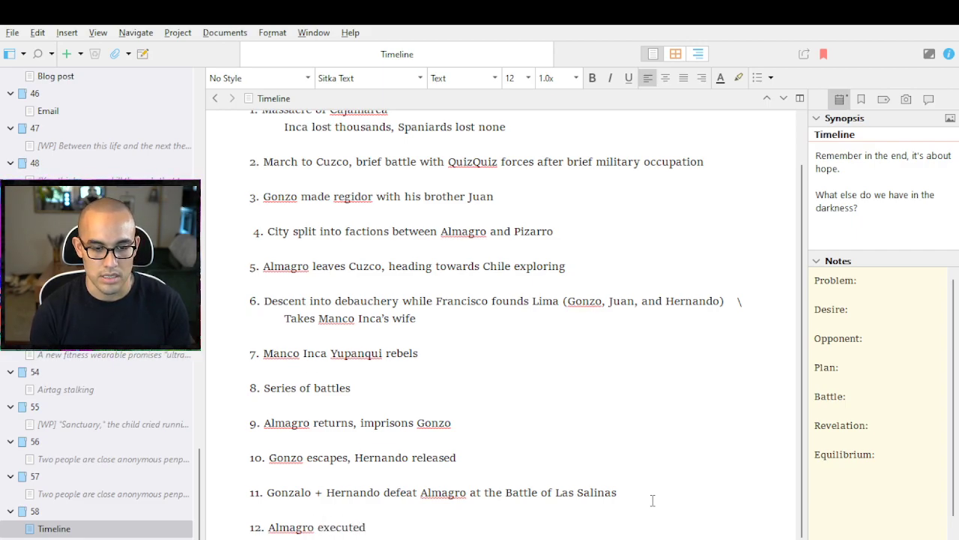
Reword the ending of item 12 so that it reads "Almagro condemned and executed"
key("ctrl+shift+Left")
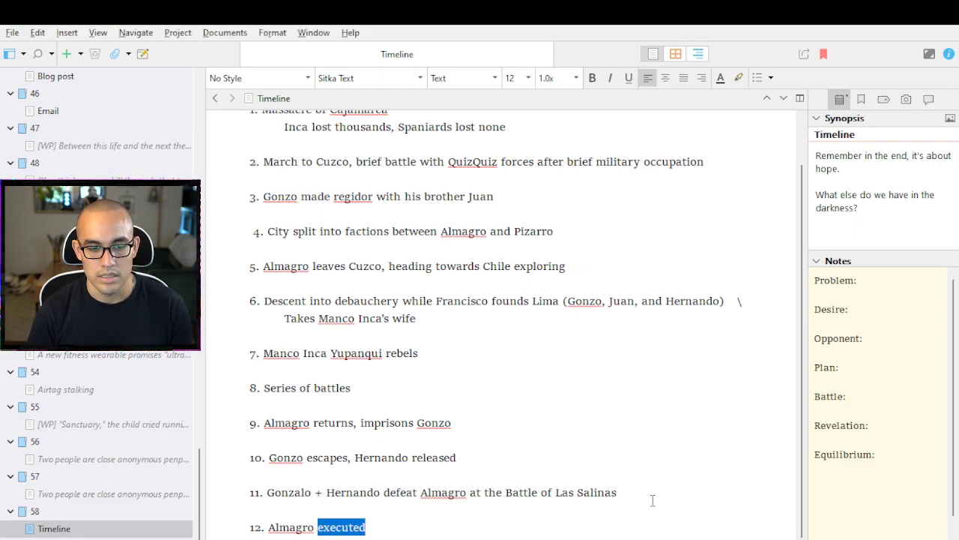
type("condemned")
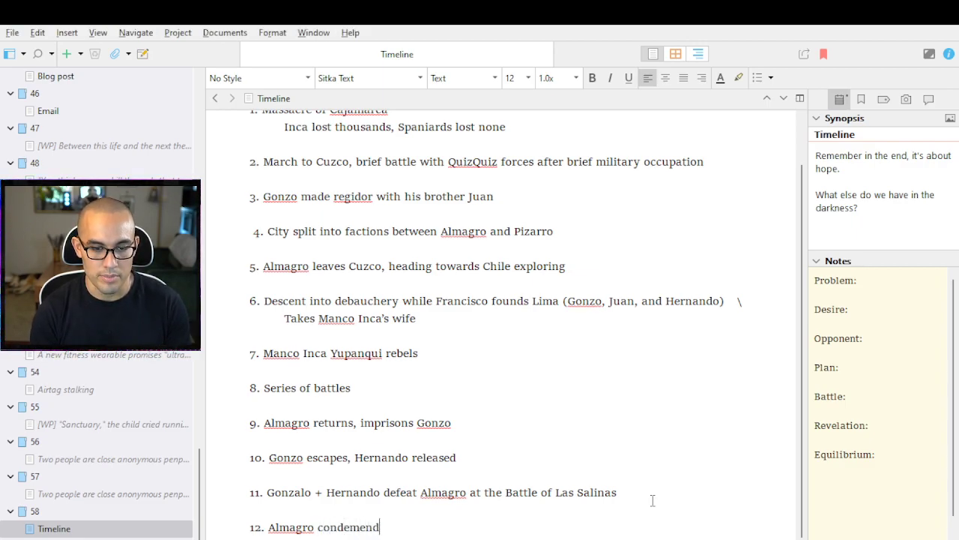
key("BackSpace")
key("BackSpace")
key("BackSpace")
type("ened")
key("BackSpace")
key("BackSpace")
key("BackSpace")
key("BackSpace")
type("ned")
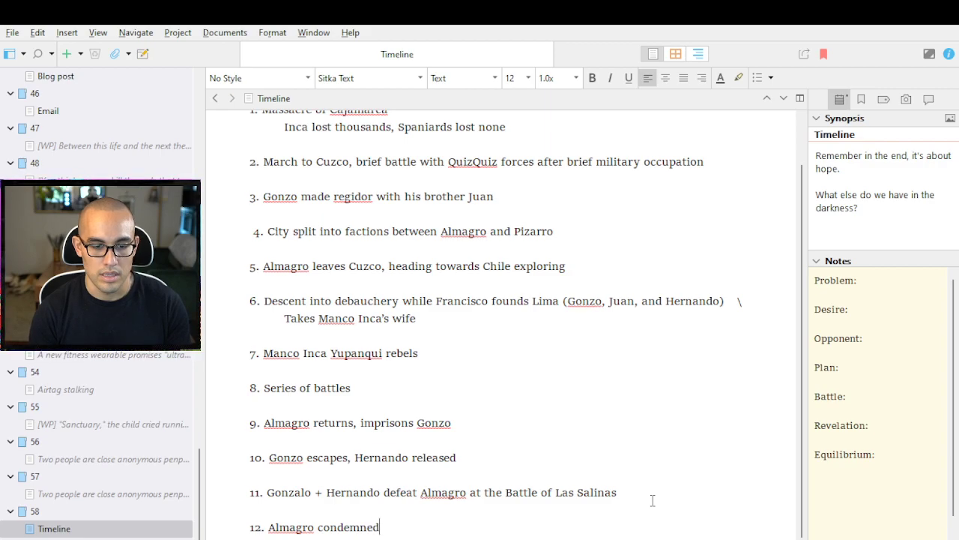
type(" and executed")
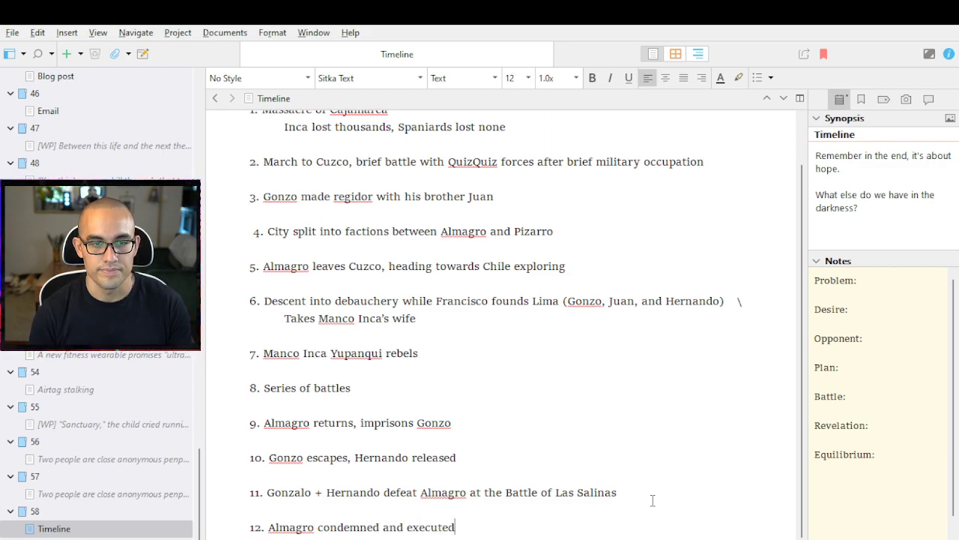
Replace the whole story-structure template in the document notes with the heading "Questions", followed by a blank line
scroll(621, 501, "up", 2)
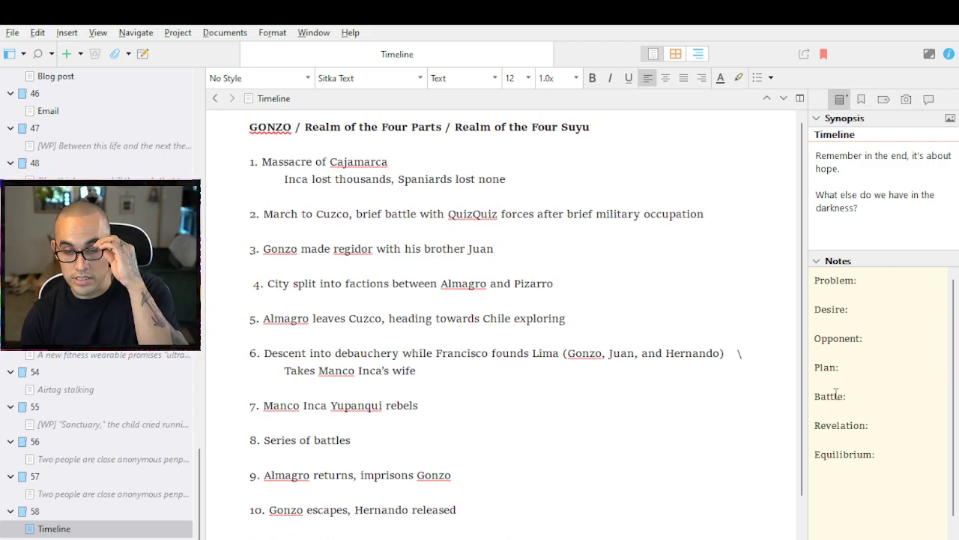
left_click(928, 476)
key("ctrl+a")
type("Questions")
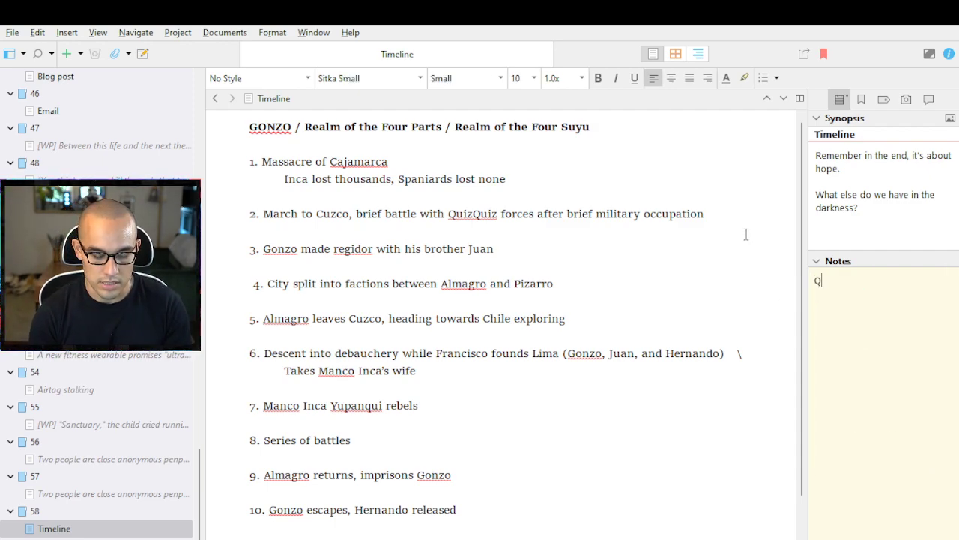
key("Return")
key("Return")
Write the question "What happened to Atahualpa" under the Questions heading in the notes
type("Where")
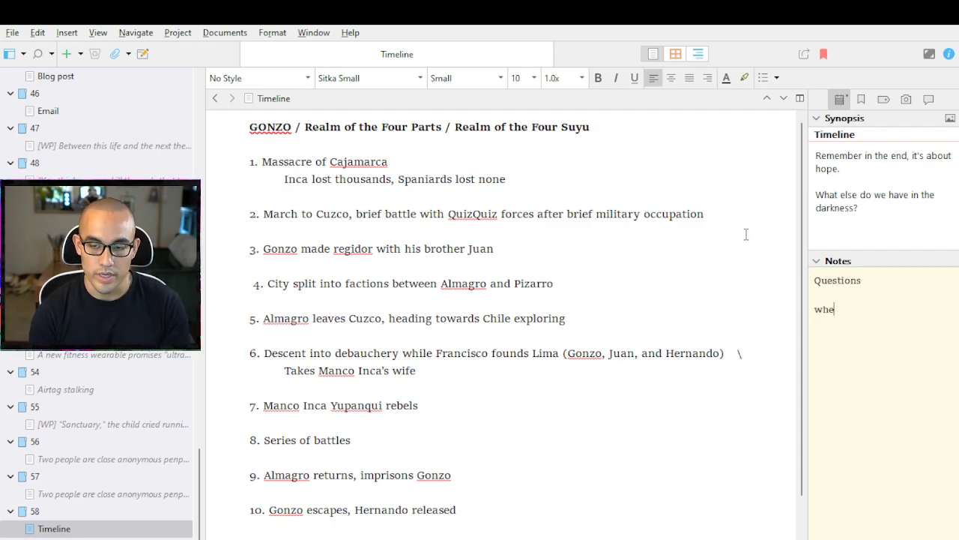
key("BackSpace")
key("BackSpace")
key("BackSpace")
key("BackSpace")
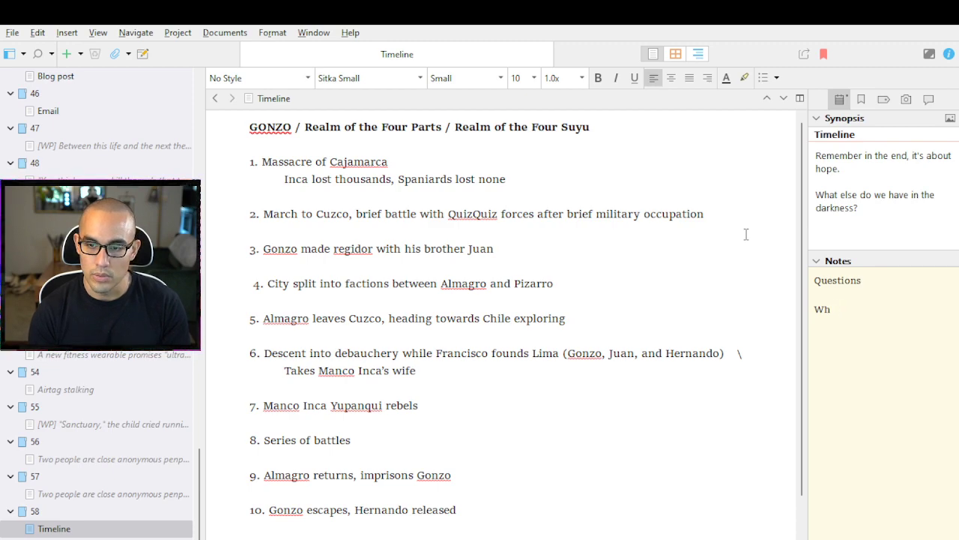
type("at hap")
type("peend to")
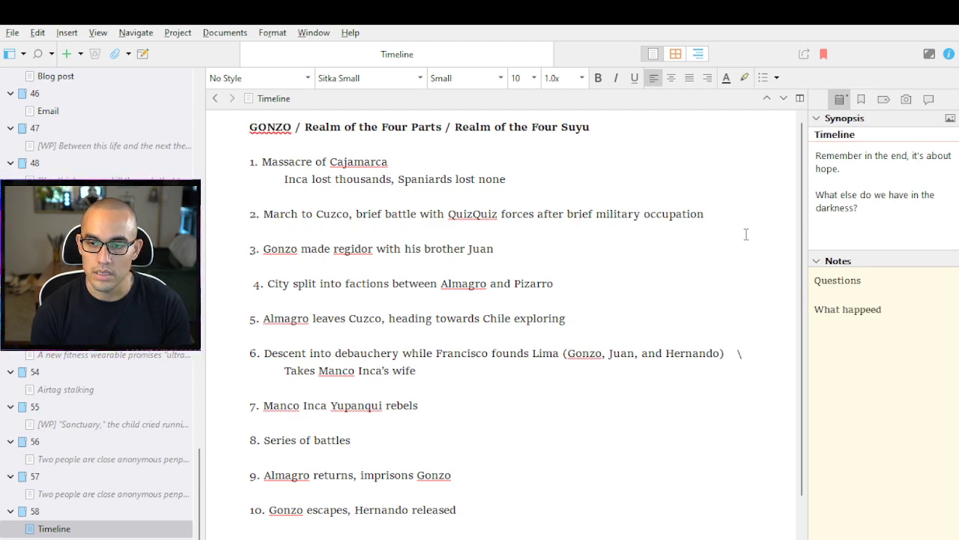
key("BackSpace")
key("BackSpace")
key("BackSpace")
key("BackSpace")
key("BackSpace")
key("BackSpace")
type("ned to A")
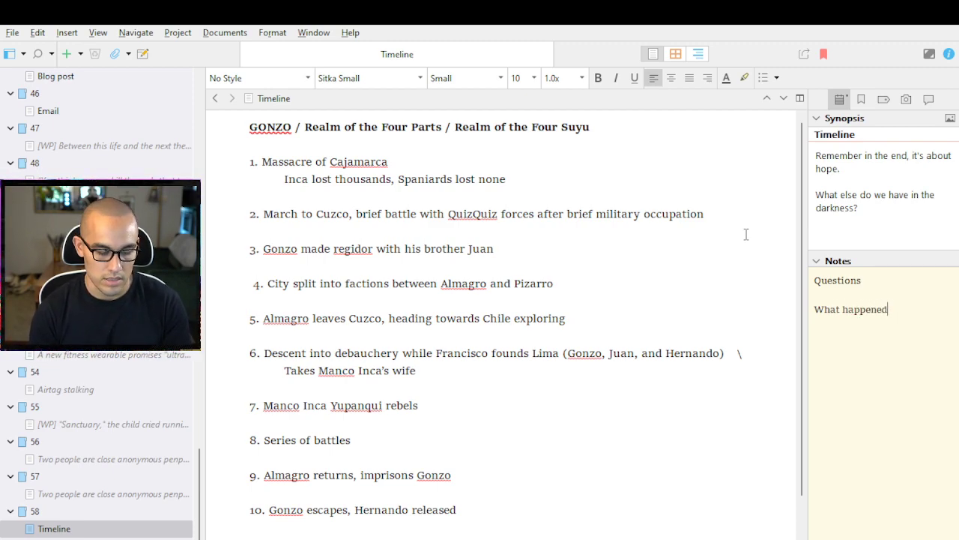
type("tahualpa")
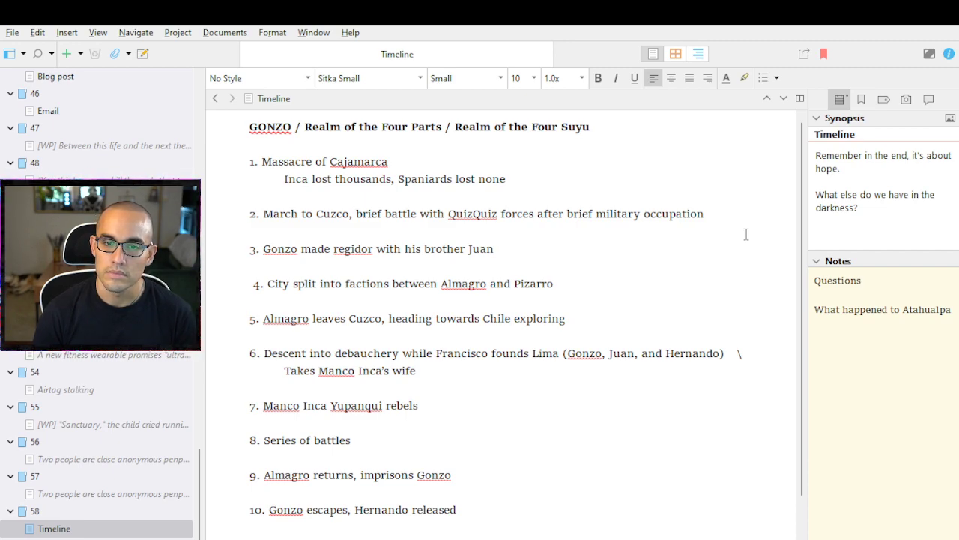
Add item 13 below item 12 in the timeline, reading "Governor of Quito, organized"
key("alt+Tab")
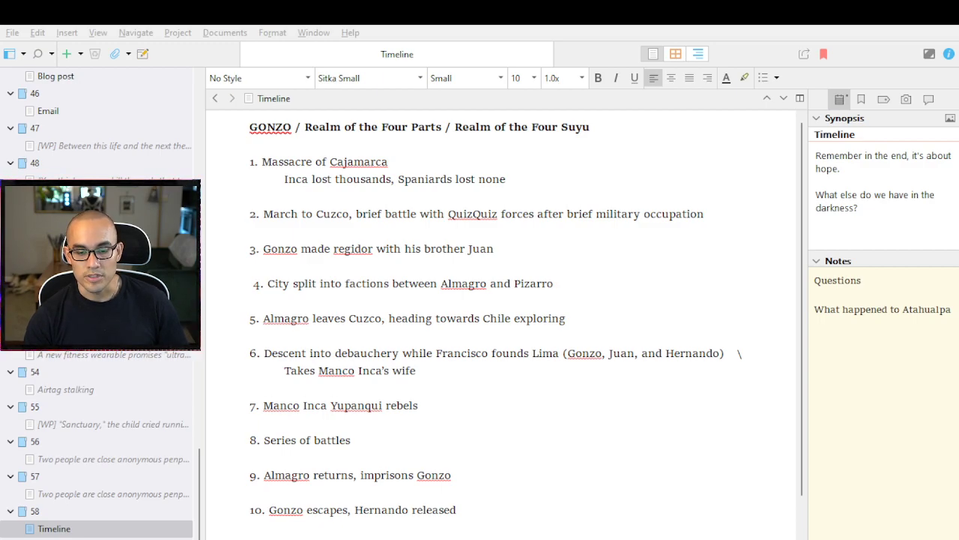
scroll(552, 494, "down", 2)
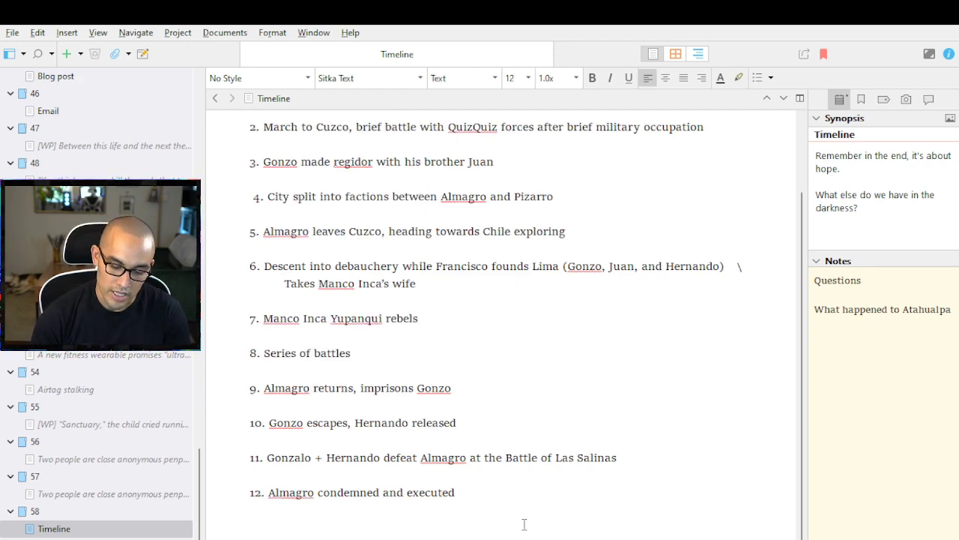
type("13.")
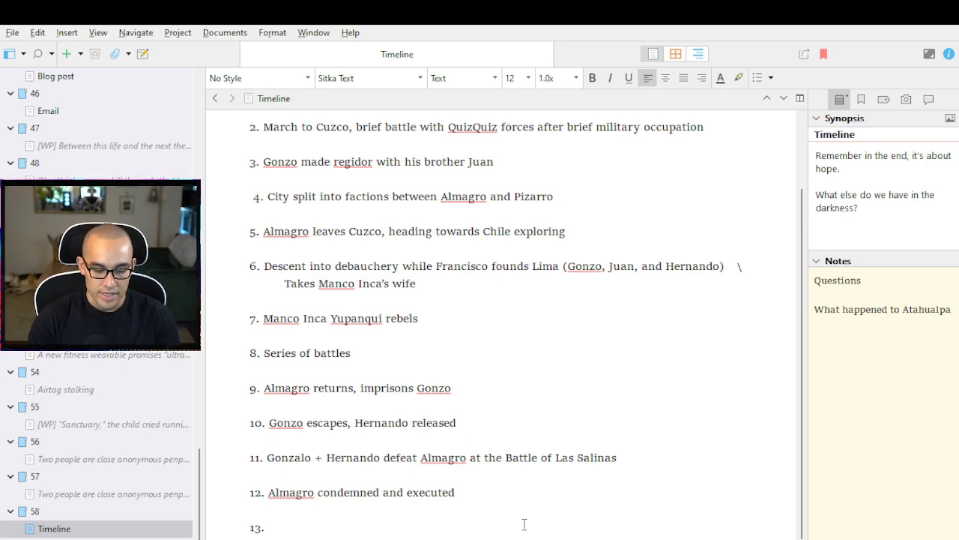
type("Governor o")
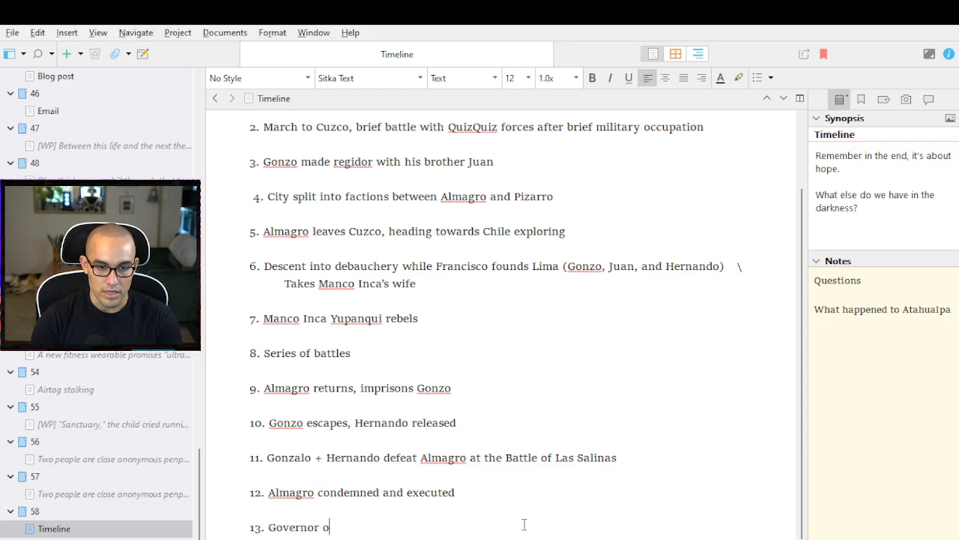
type("f Quitto")
key("BackSpace")
key("BackSpace")
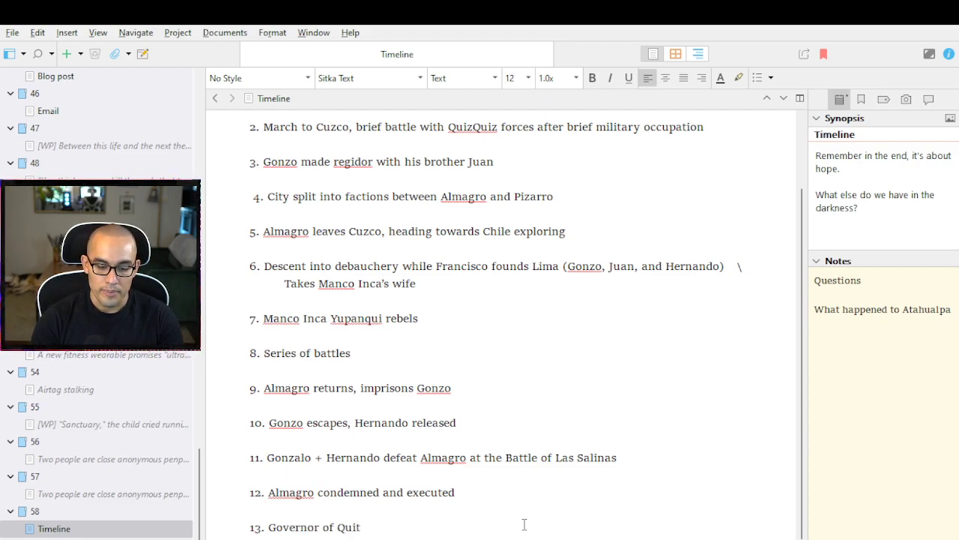
type("o")
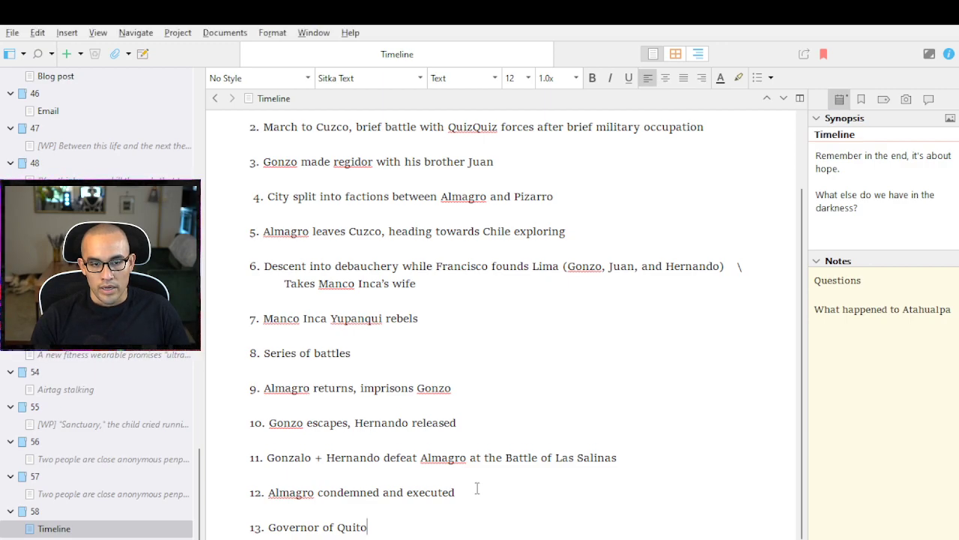
type(", organizd")
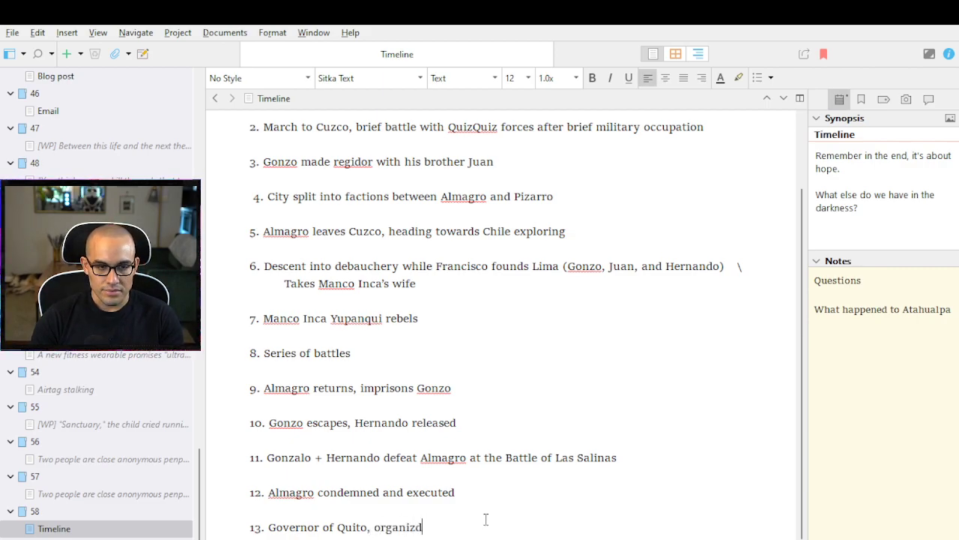
key("BackSpace")
type("ed")
Insert "Appointed" at the start of item 13 and lowercase the following word to read "Appointed governor of Quito"
left_click(269, 527)
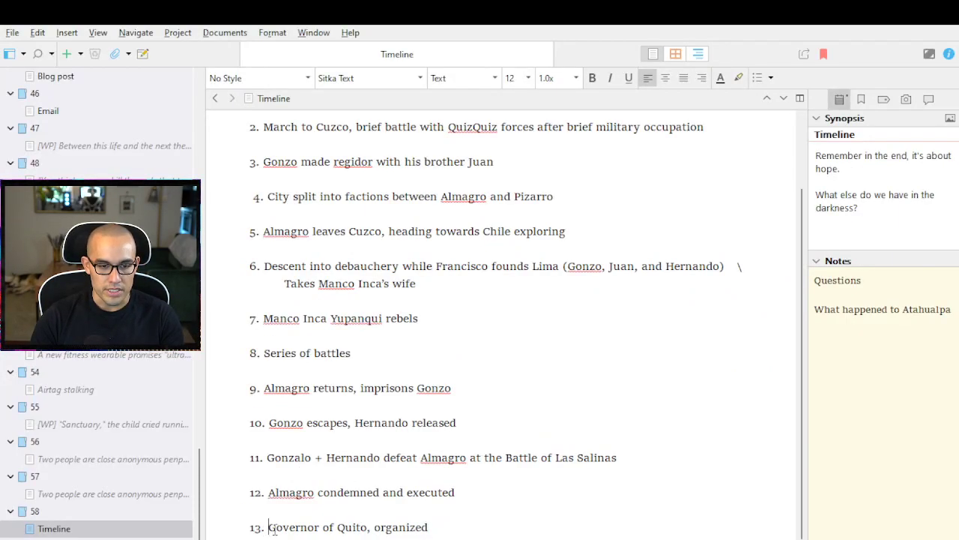
type("Appointed")
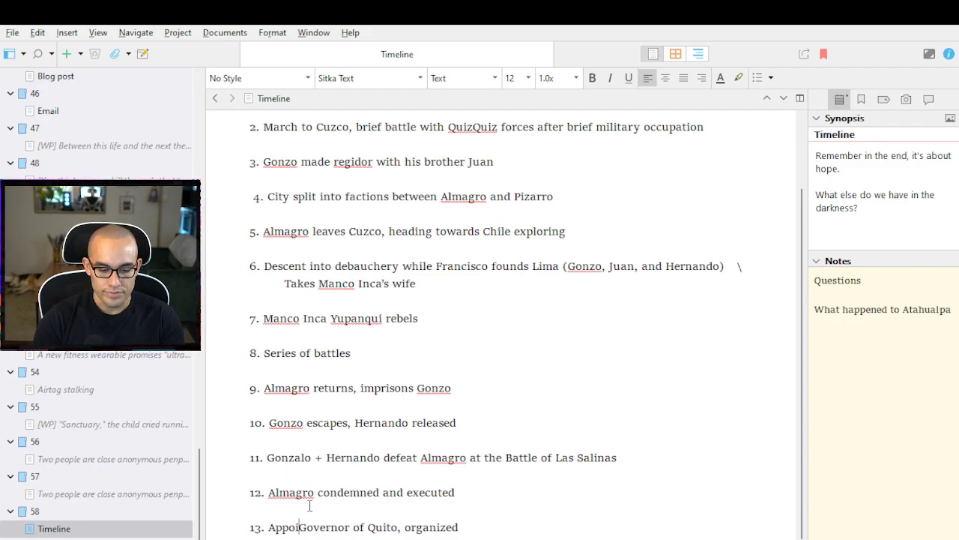
key("Delete")
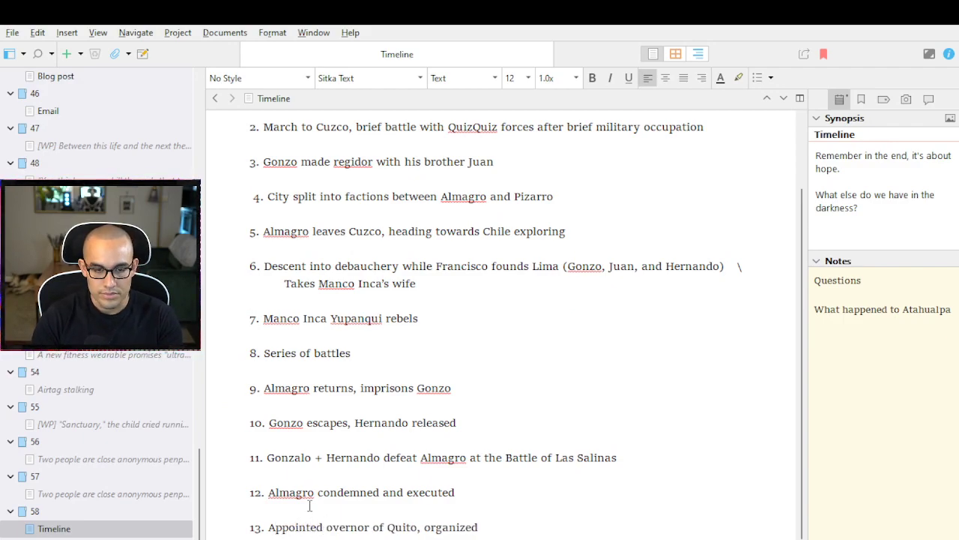
type("g")
Complete item 13 of the timeline with "expedition in search of Gold/Cinnamon cities"
left_click(552, 525)
type("expe")
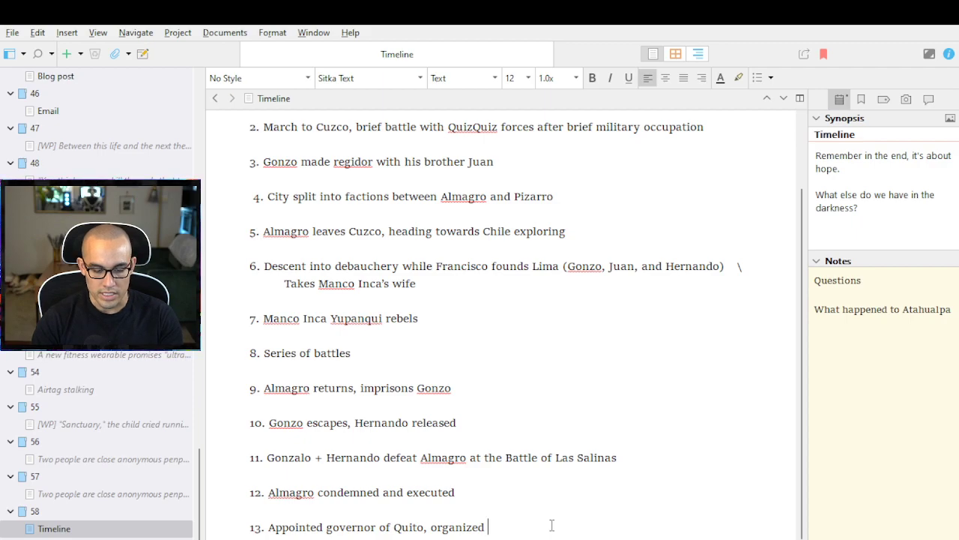
type("dition")
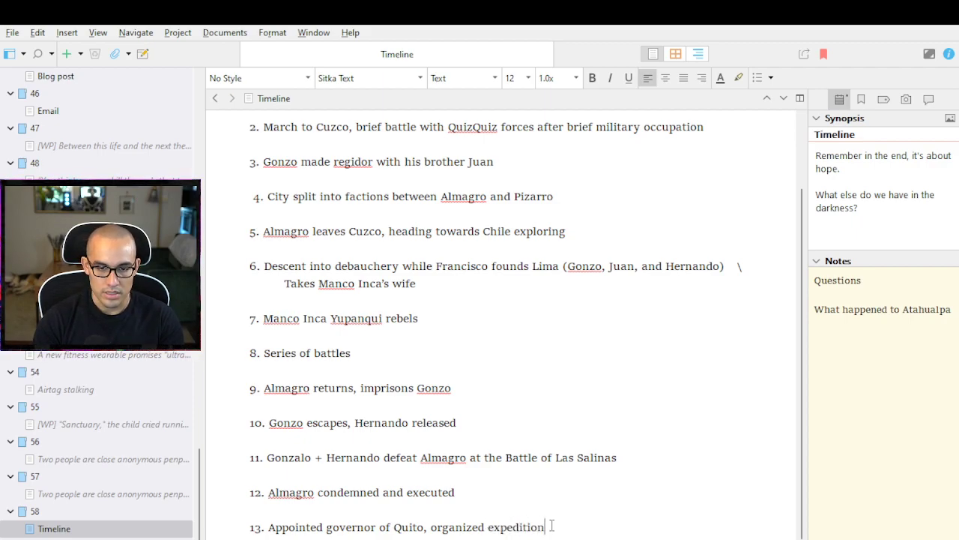
type(" in search of ")
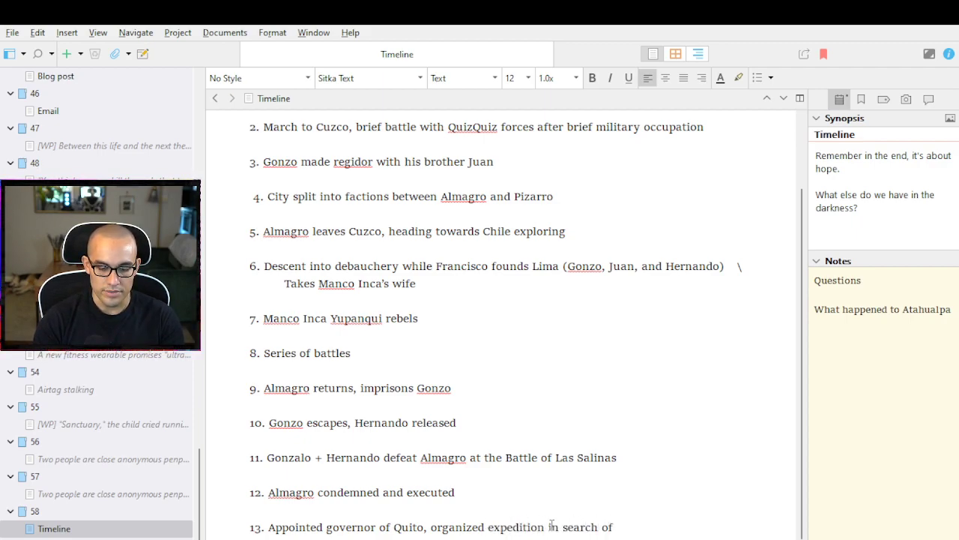
type("Gold/")
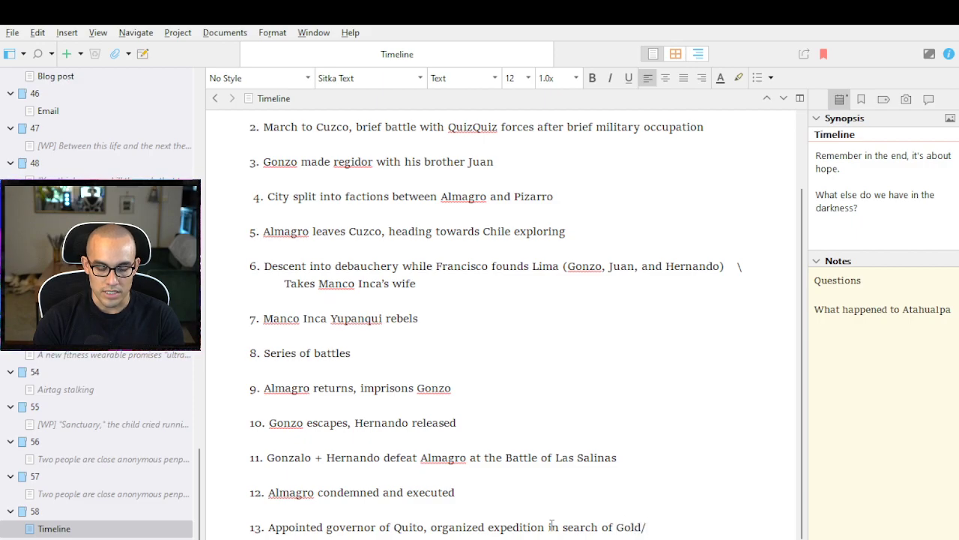
type("Cinnamonm")
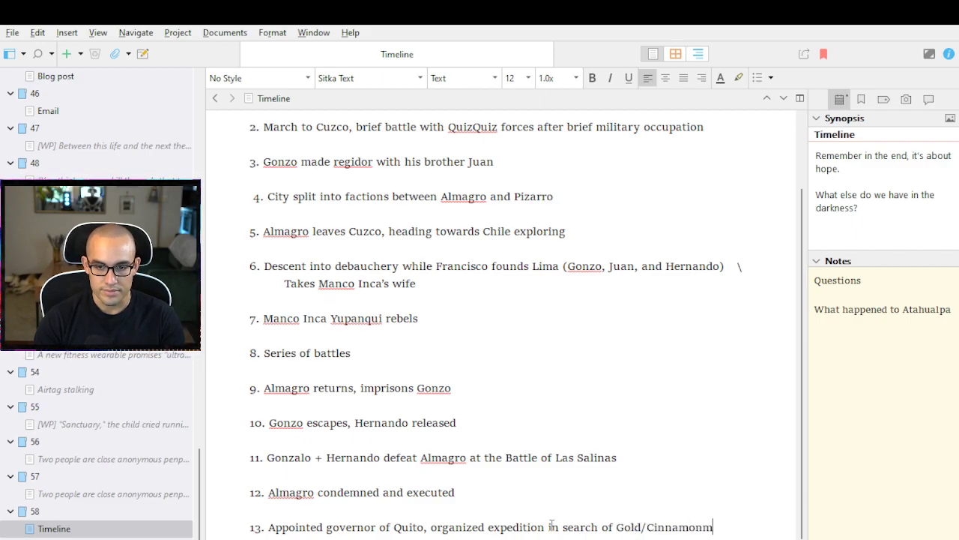
key("BackSpace")
type("cities")
Start a new numbered entry 14 below item 13 in the timeline
scroll(450, 384, "down", 1)
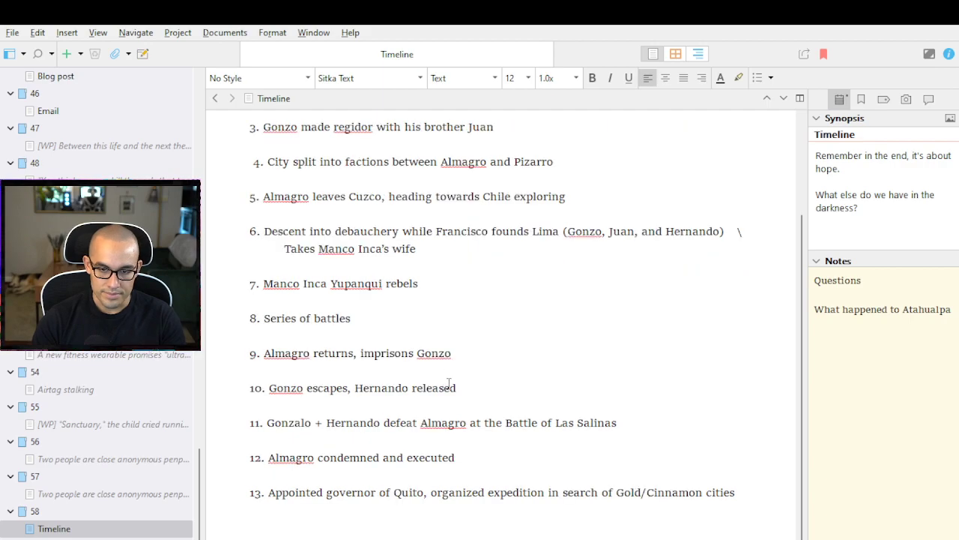
key("alt+Tab")
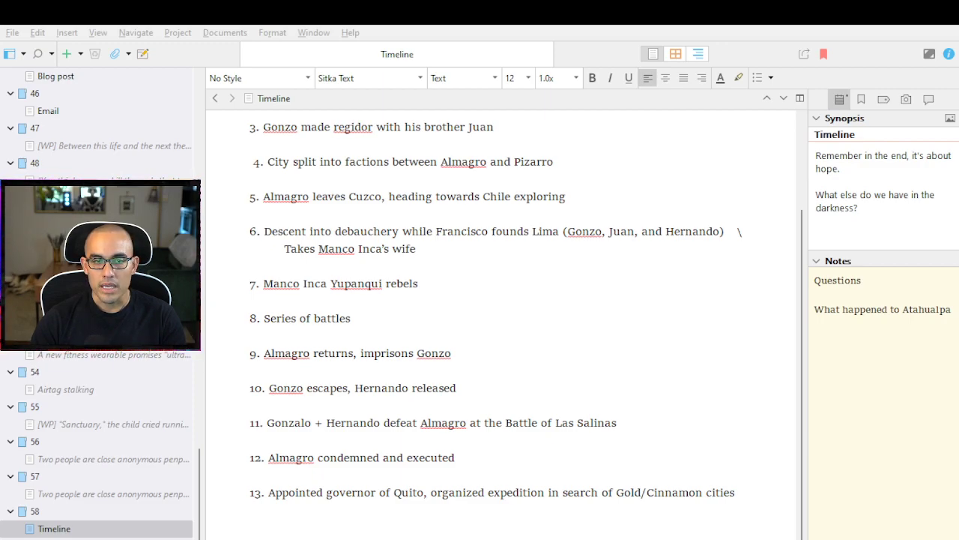
key("alt+Tab")
type("14")
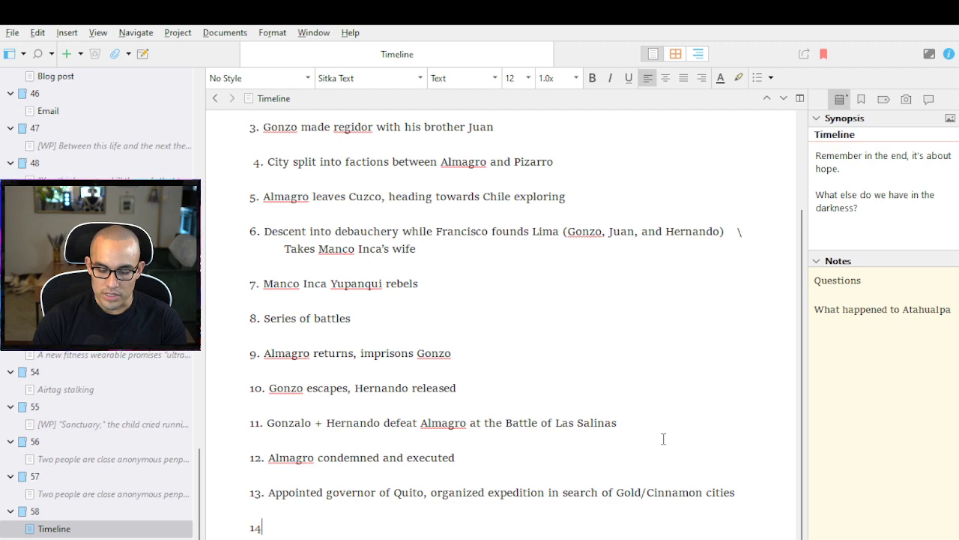
type(". Exped")
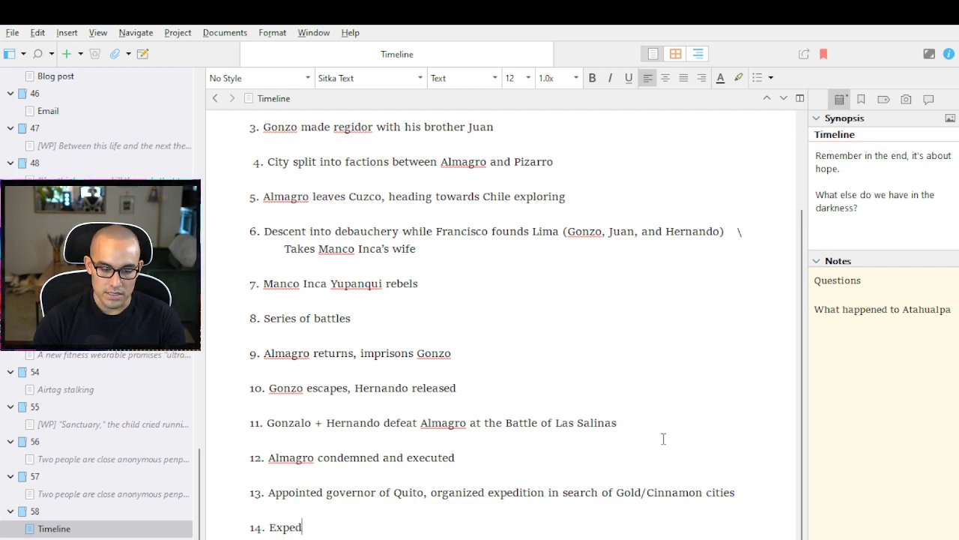
type("ition befills")
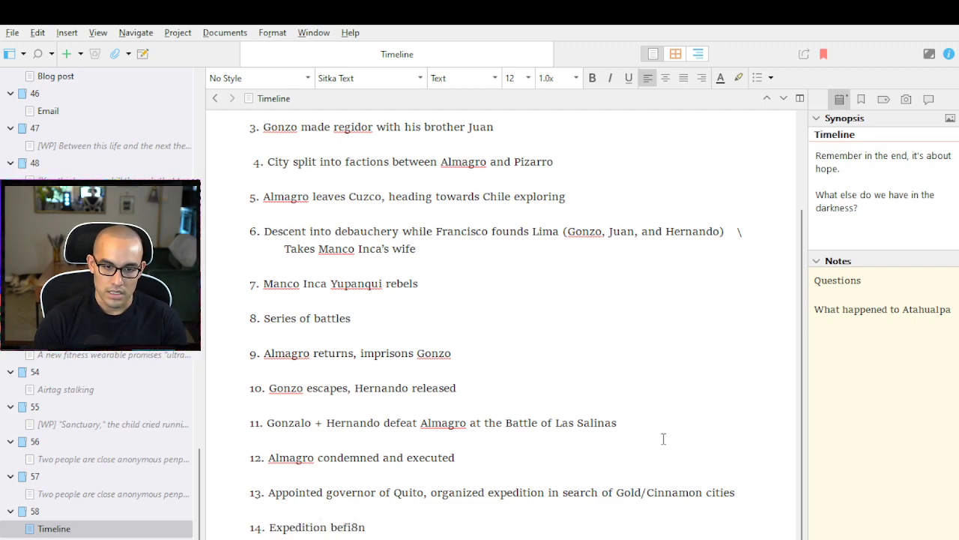
key("BackSpace")
key("BackSpace")
key("BackSpace")
key("BackSpace")
key("BackSpace")
key("BackSpace")
key("BackSpace")
key("BackSpace")
key("BackSpace")
key("BackSpace")
key("BackSpace")
key("BackSpace")
key("BackSpace")
key("BackSpace")
key("BackSpace")
key("BackSpace")
key("BackSpace")
key("BackSpace")
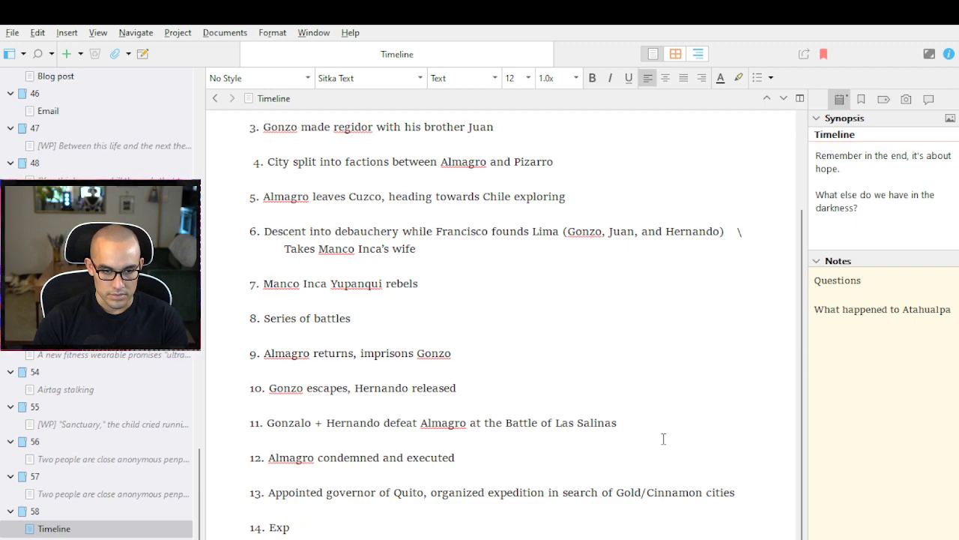
type("Amazon")
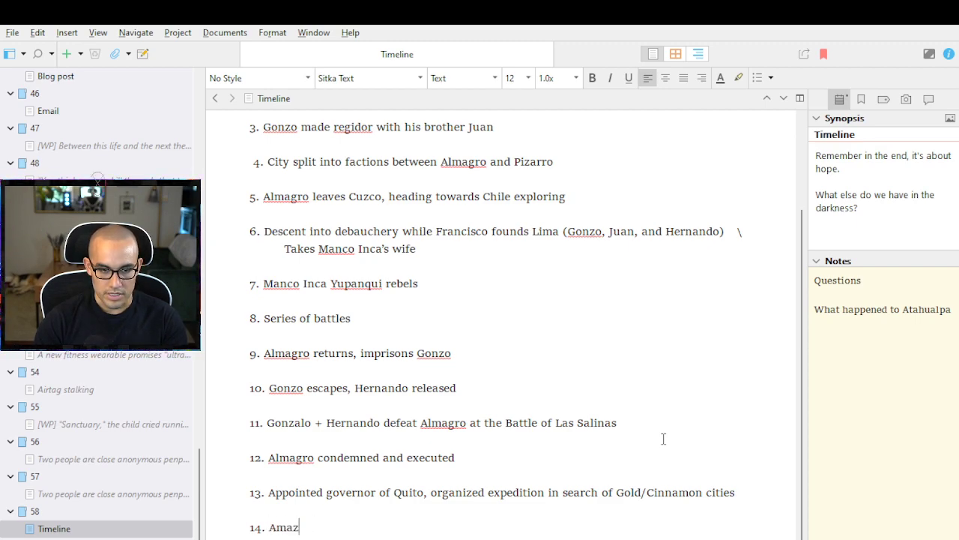
key("BackSpace")
key("BackSpace")
key("BackSpace")
key("BackSpace")
key("BackSpace")
key("BackSpace")
Write "Expedition stalls, Orellana" as the opening words of item 14
type("Expedi")
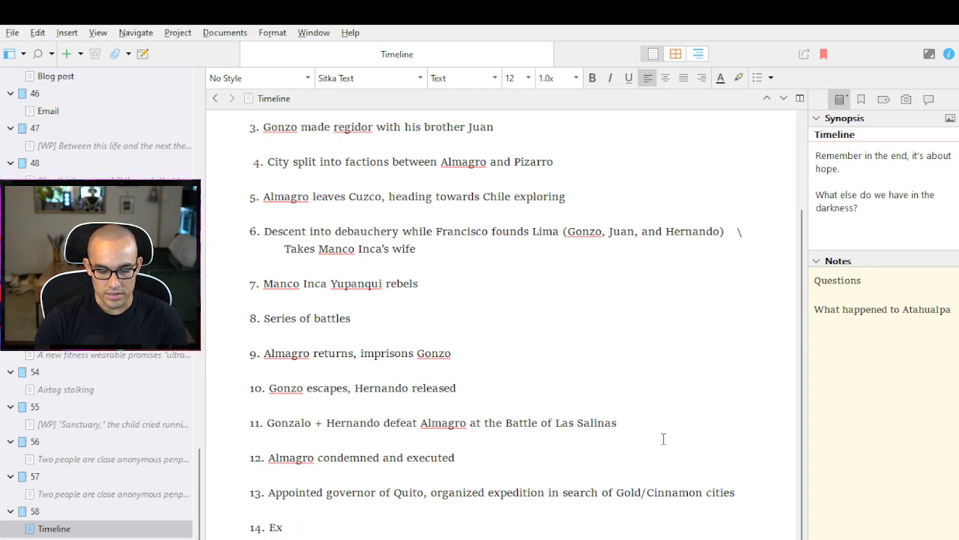
key("BackSpace")
key("BackSpace")
key("BackSpace")
type("ite")
key("BackSpace")
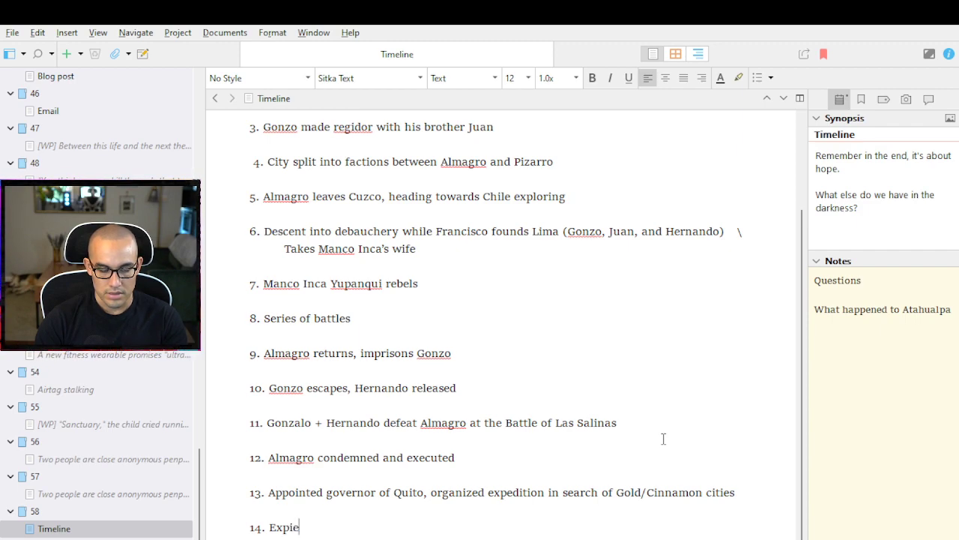
key("BackSpace")
key("BackSpace")
type("editino")
key("BackSpace")
key("BackSpace")
type("on")
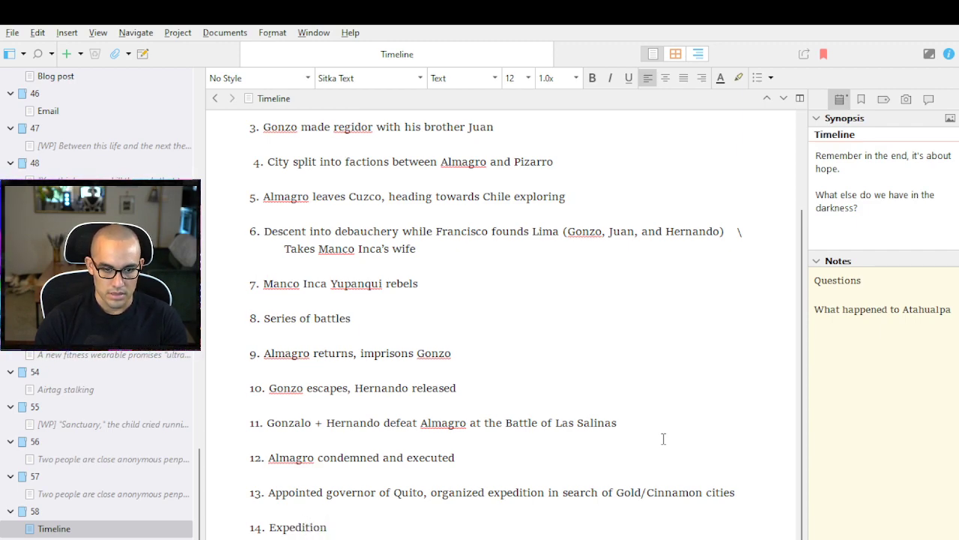
type(" sla")
key("BackSpace")
key("BackSpace")
type("tla")
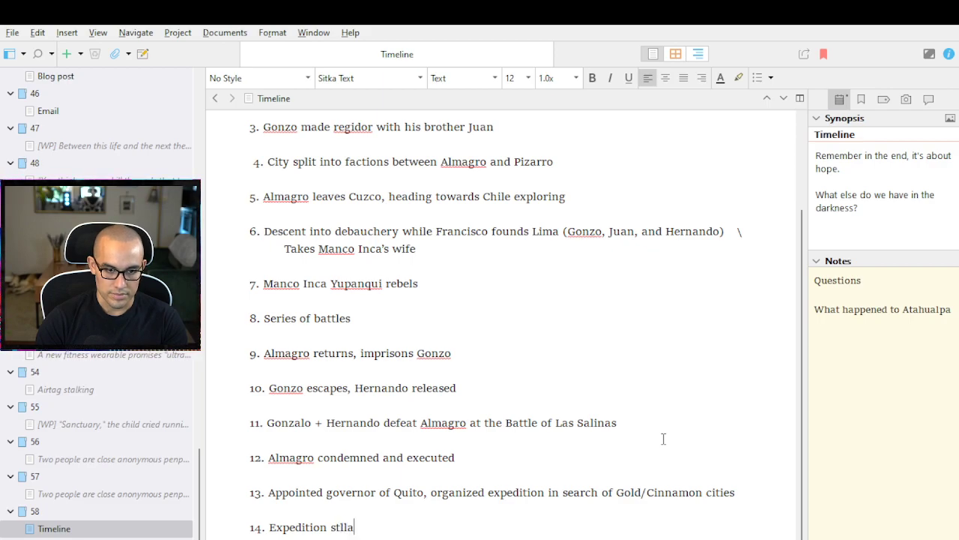
key("BackSpace")
key("BackSpace")
type("alls, Orellan")
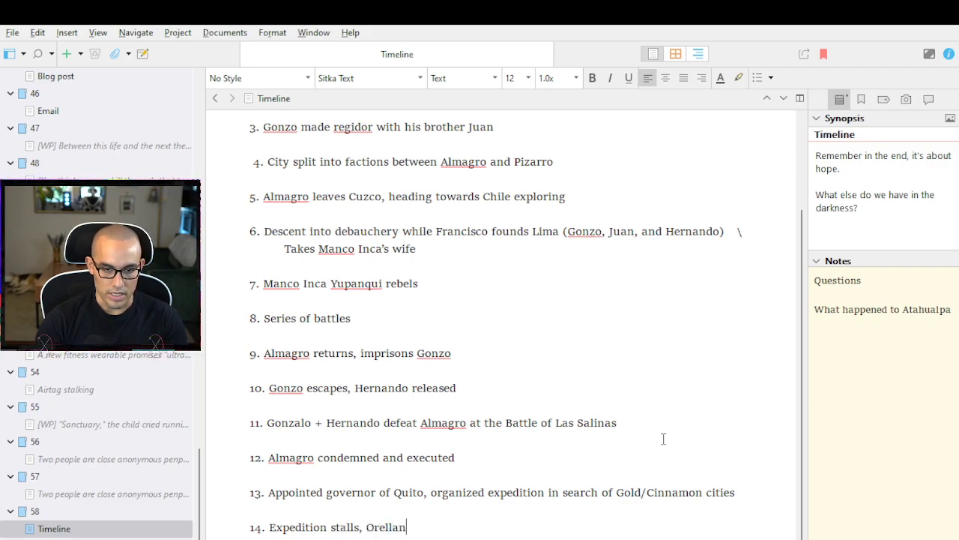
type("a")
Extend the first sentence of item 14 with "continues while Pizarro goes back"
type(" continues whiole F")
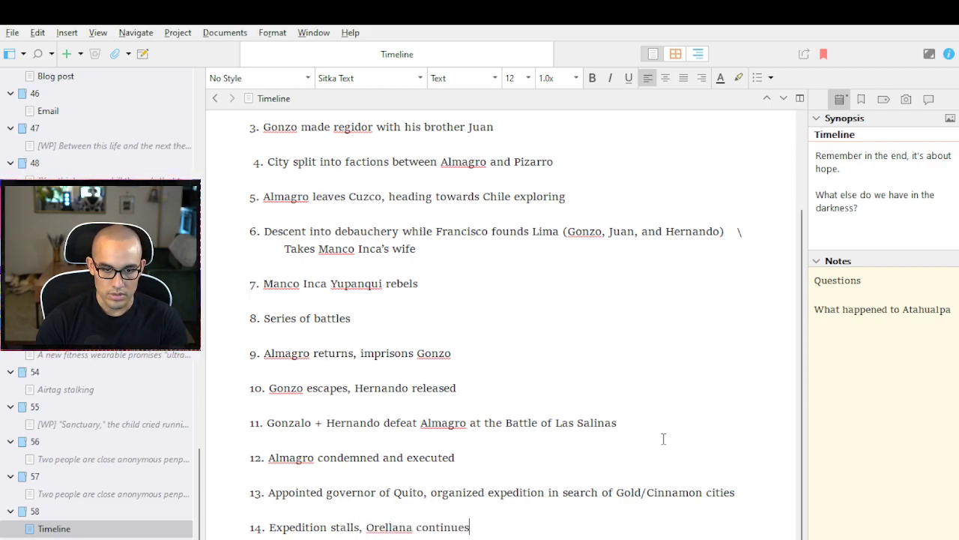
key("BackSpace")
key("BackSpace")
key("BackSpace")
key("BackSpace")
key("BackSpace")
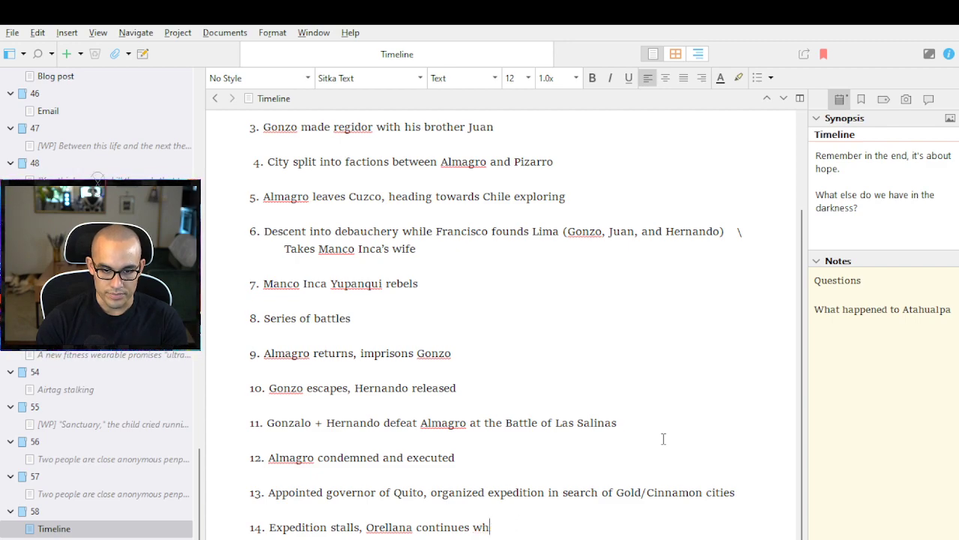
type("ile Pizarr")
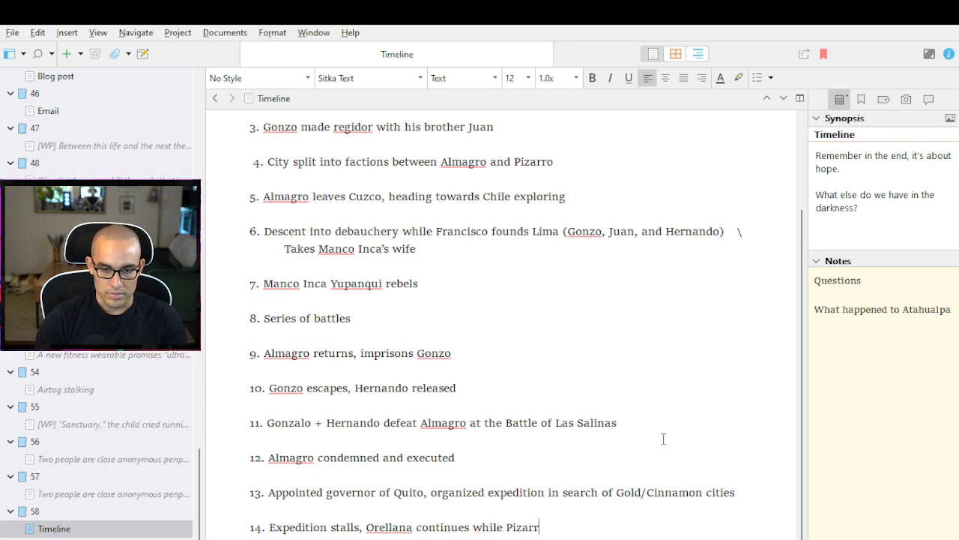
type("o goes bac")
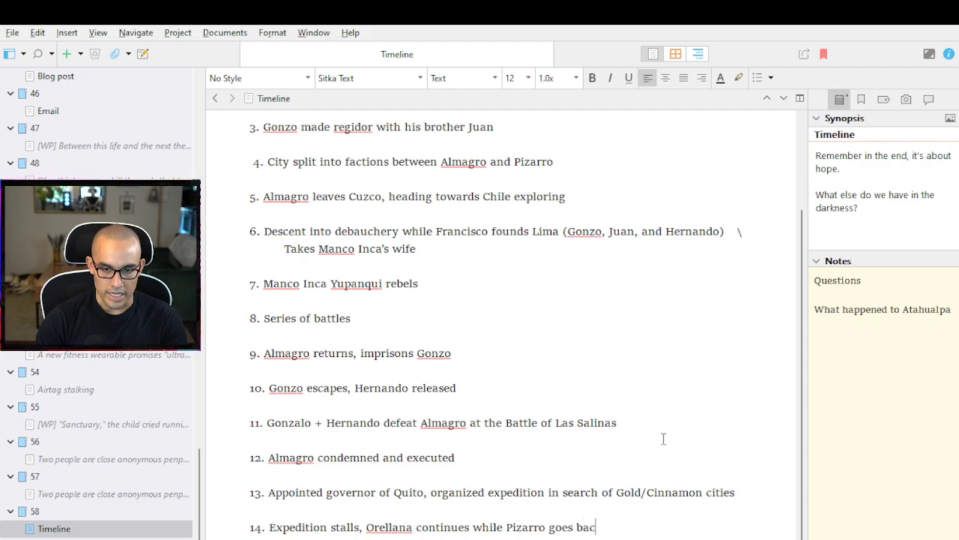
Add a second sentence to item 14, reading "Orellana eventually goes the length of the Amazon to the Atlantic ocean"
type("k. Orellana")
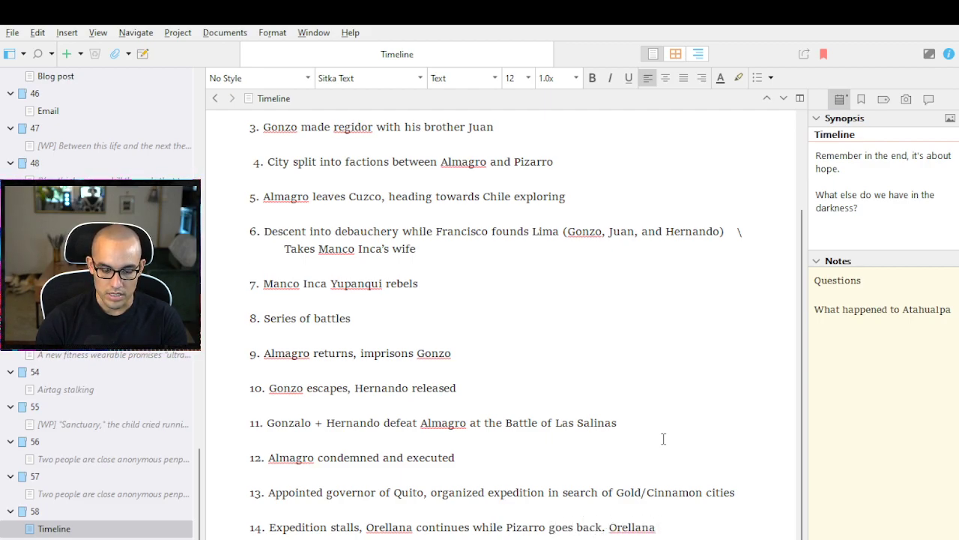
type(" eventually")
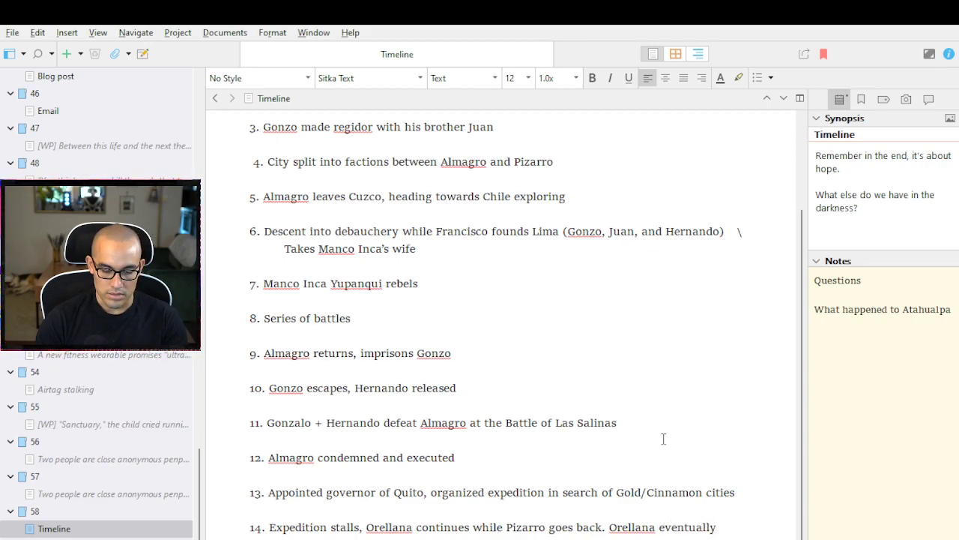
type(" goes")
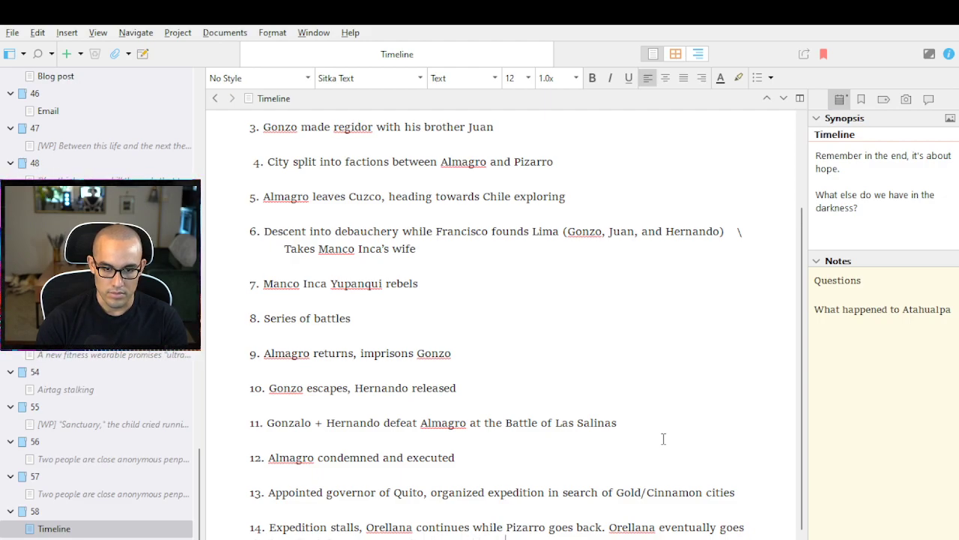
Add item 15 below item 14, reading "Almagro forces have murdered Francisco", and end the line
scroll(663, 438, "down", 1)
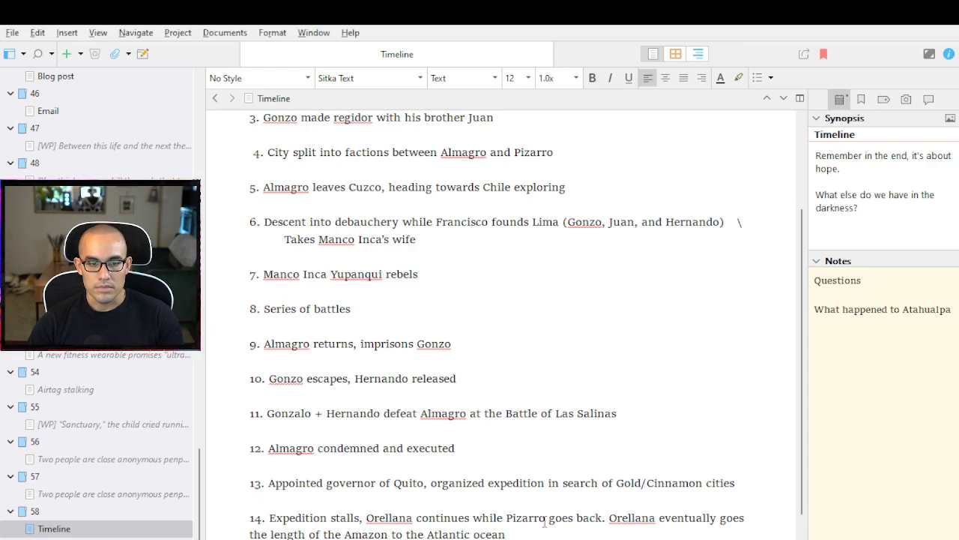
scroll(540, 515, "down", 2)
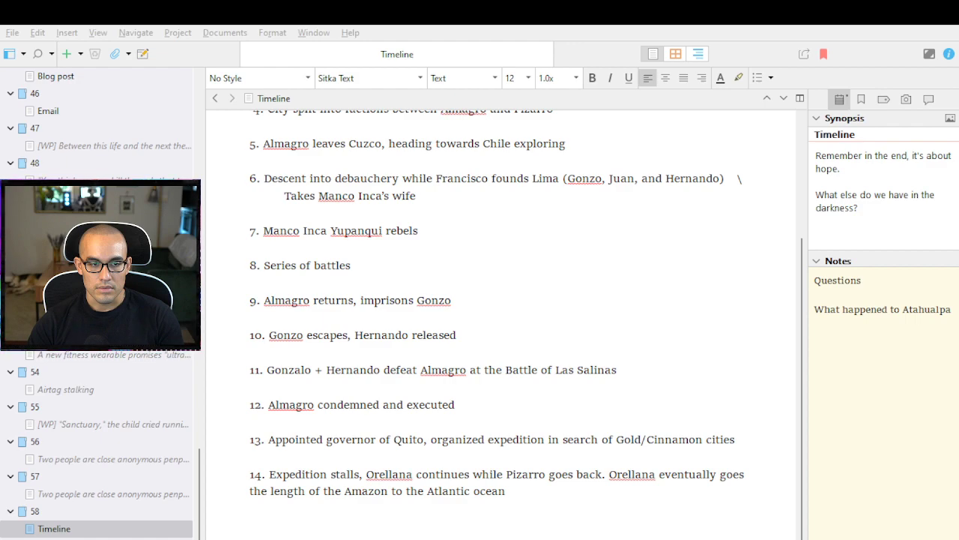
type("15. Almagor")
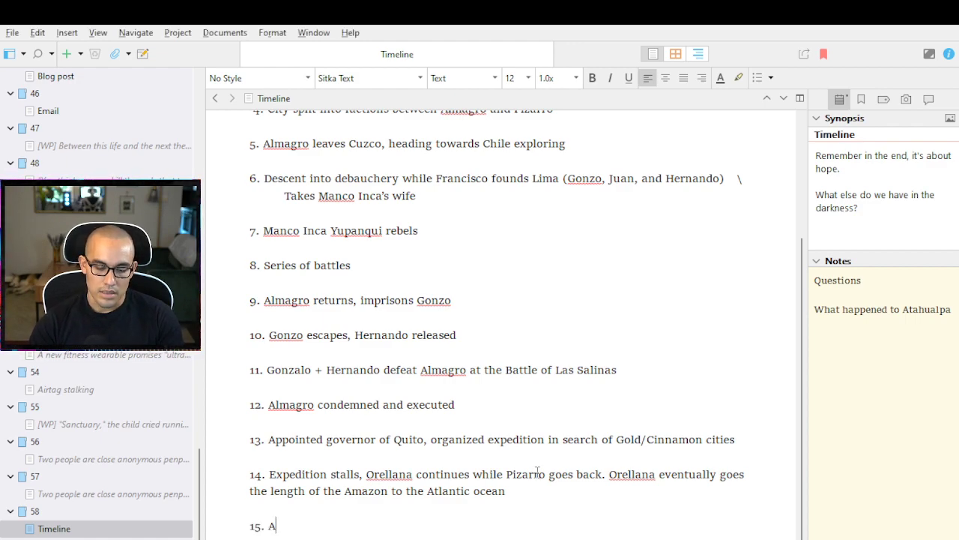
key("BackSpace")
key("BackSpace")
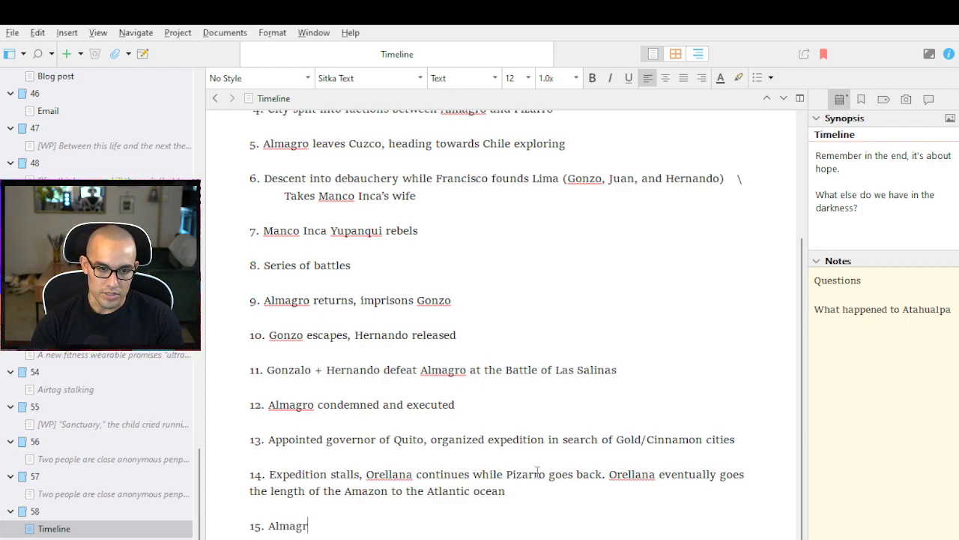
type("ro forces have m")
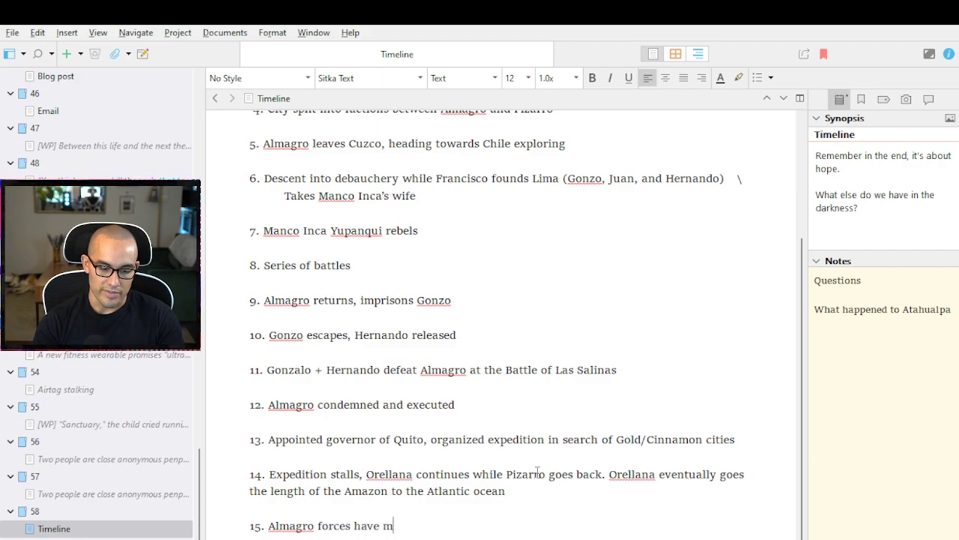
type("urdered Francisco")
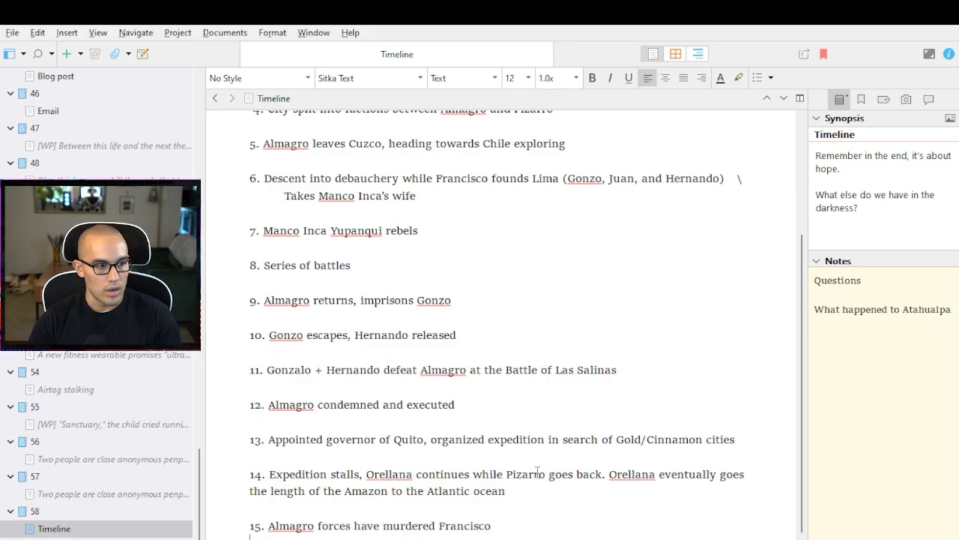
key("Return")
Write "Francisco de Carvajal" in the document notes, below the question about Atahualpa
key("alt+Tab")
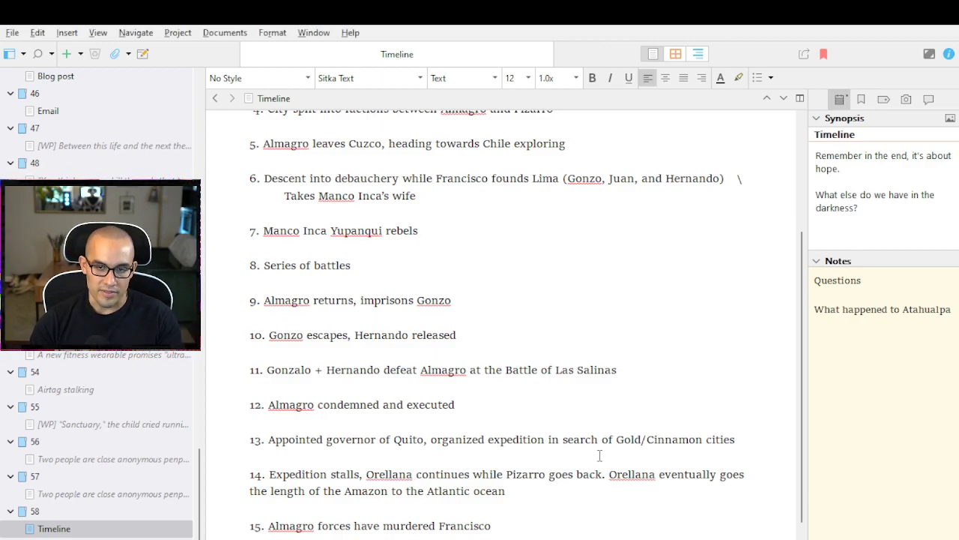
left_click(865, 365)
type("Fr")
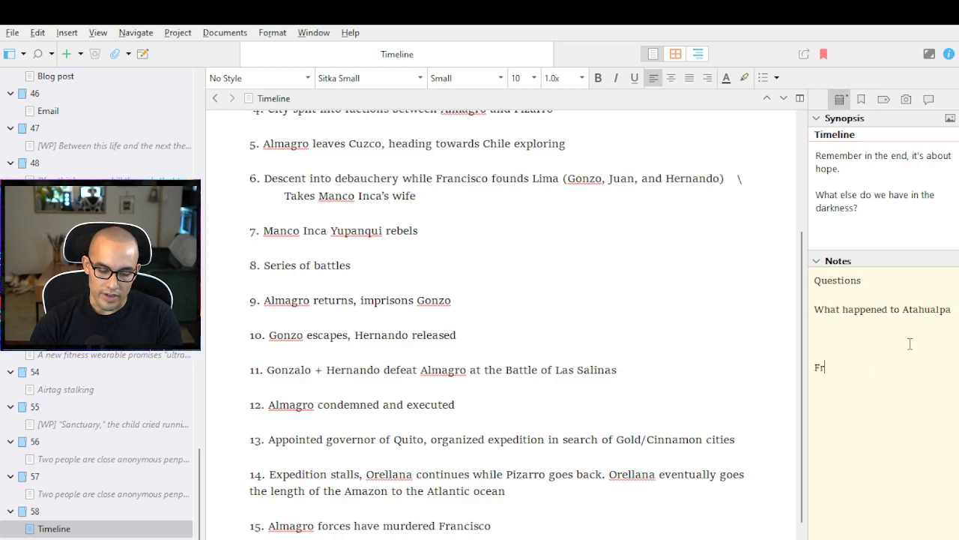
type("ancisco de ")
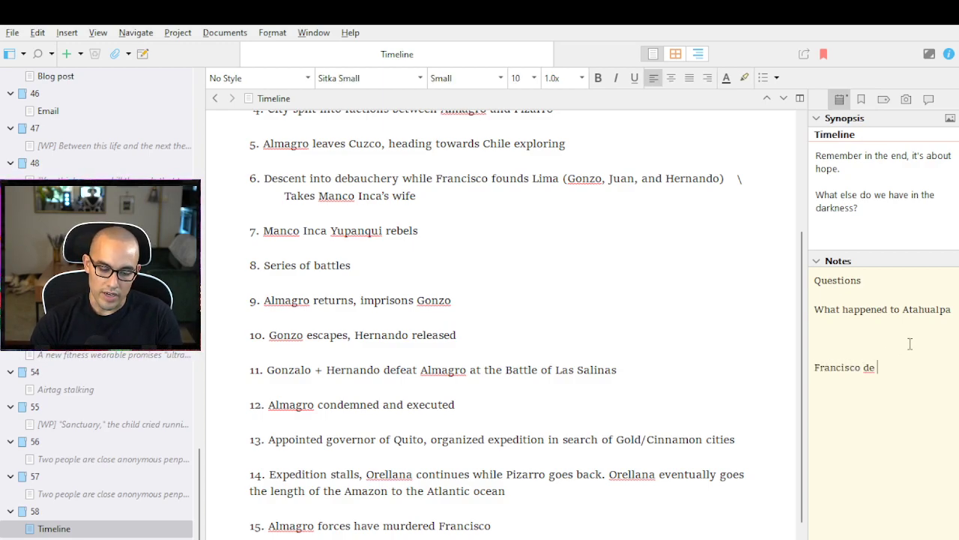
type("Carvajal")
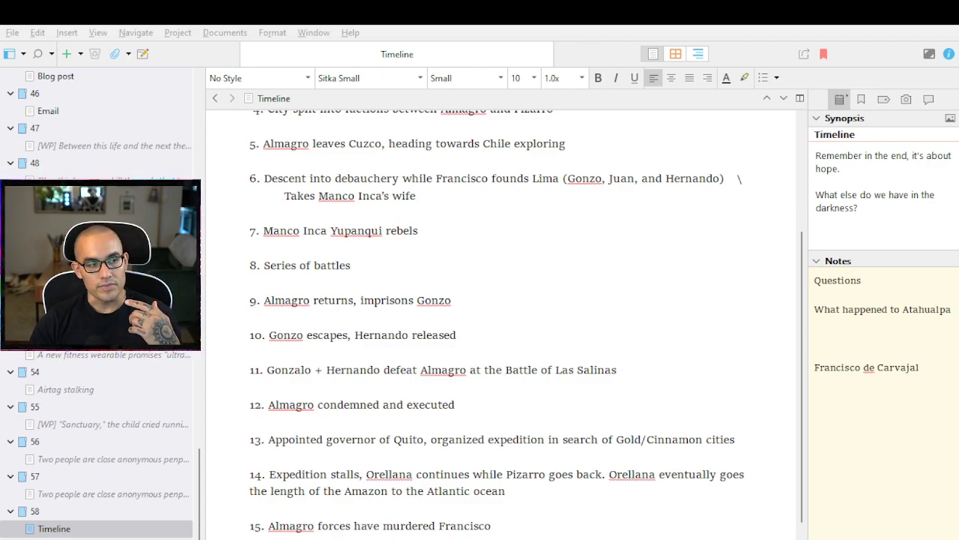
scroll(491, 480, "up", 5)
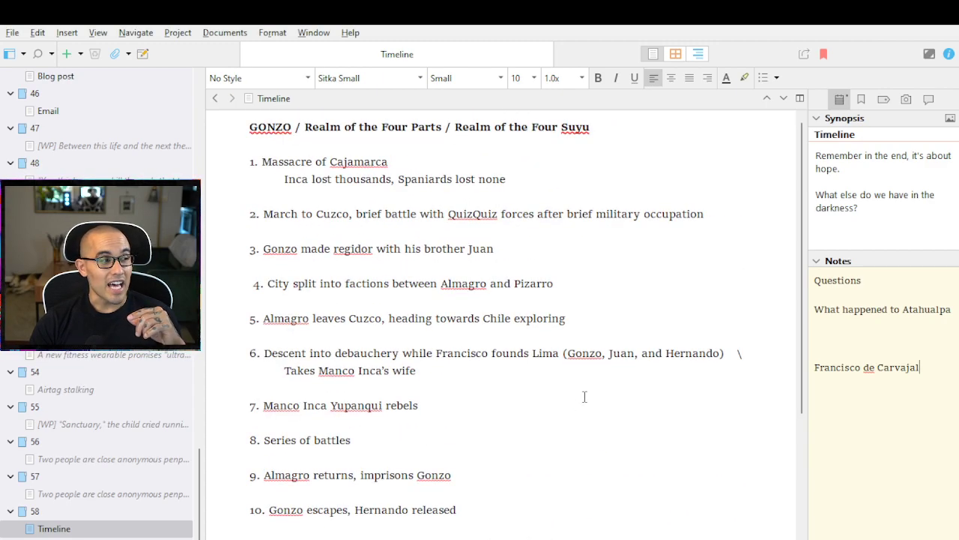
Read through the timeline from the Massacre of Cajamarca to the murder of Francisco in item 15
scroll(552, 404, "down", 4)
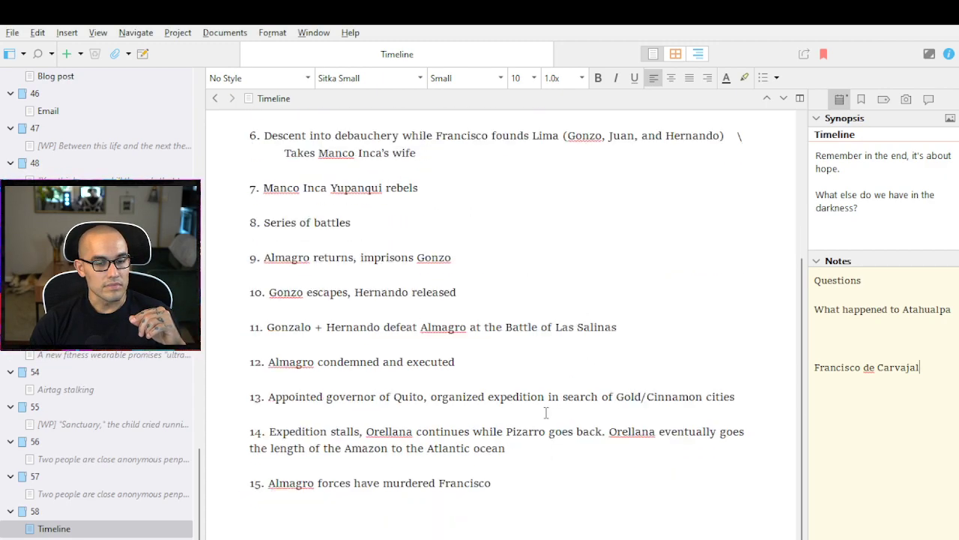
scroll(512, 451, "up", 1)
scroll(569, 352, "up", 3)
scroll(495, 487, "down", 2)
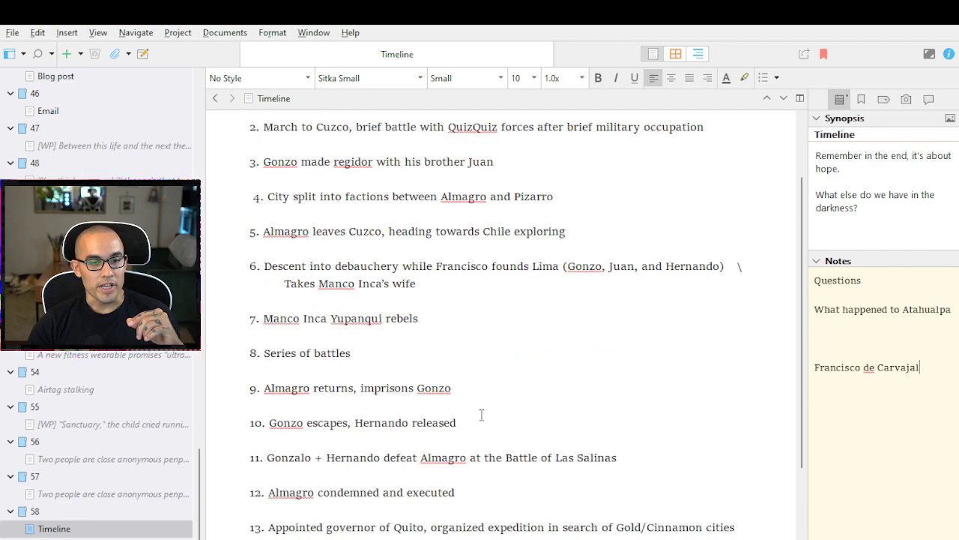
scroll(483, 397, "up", 2)
left_click(498, 251)
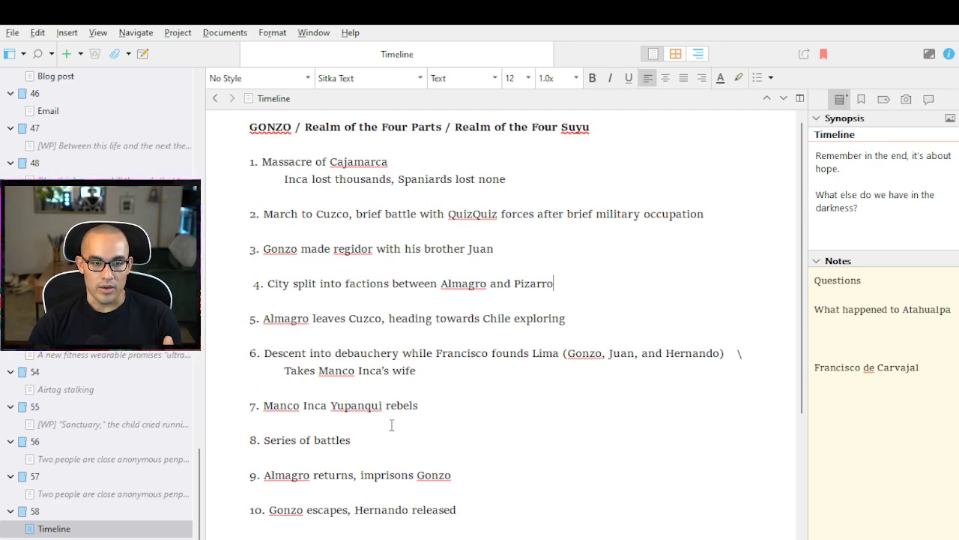
scroll(404, 417, "down", 1)
left_click_drag(375, 385, 257, 397)
left_click_drag(264, 397, 302, 400)
key("ctrl+z")
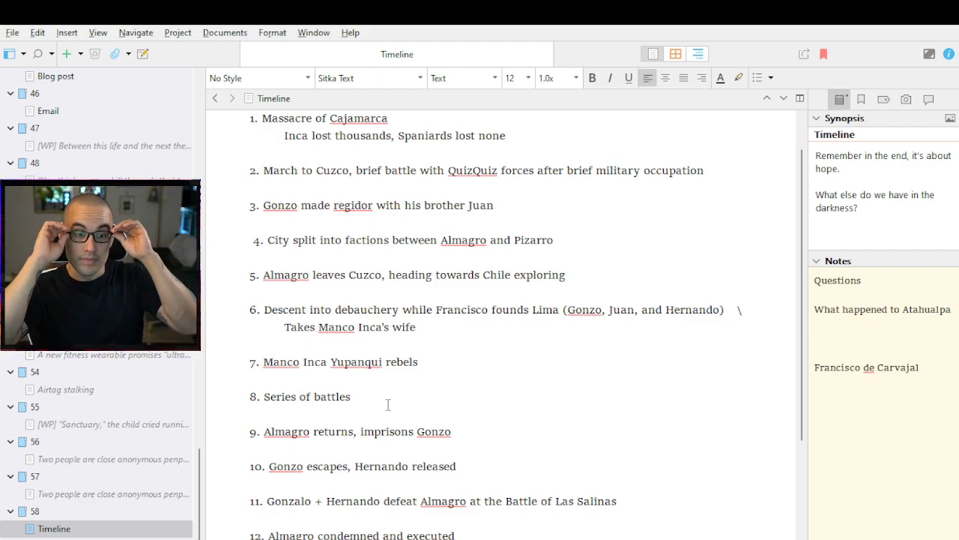
scroll(540, 354, "down", 4)
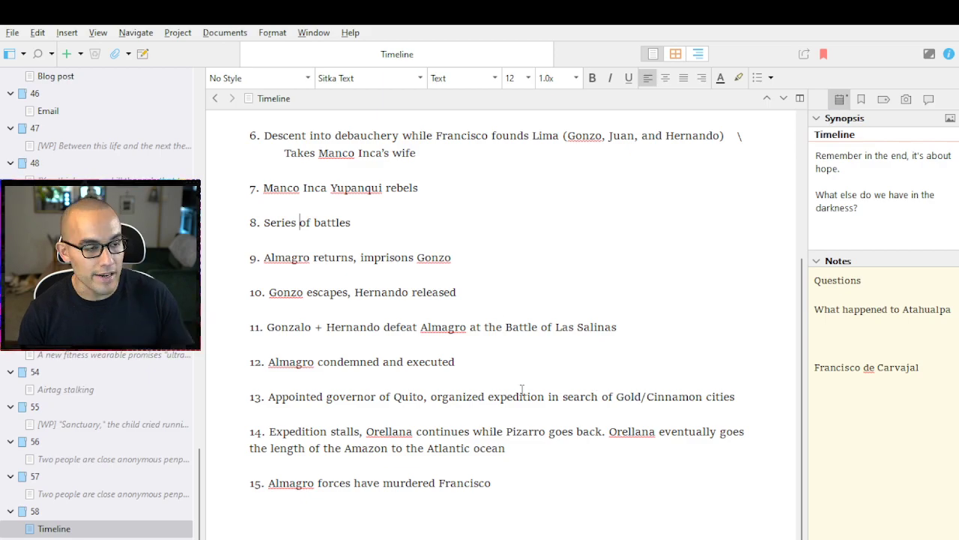
scroll(522, 390, "up", 5)
scroll(528, 371, "down", 5)
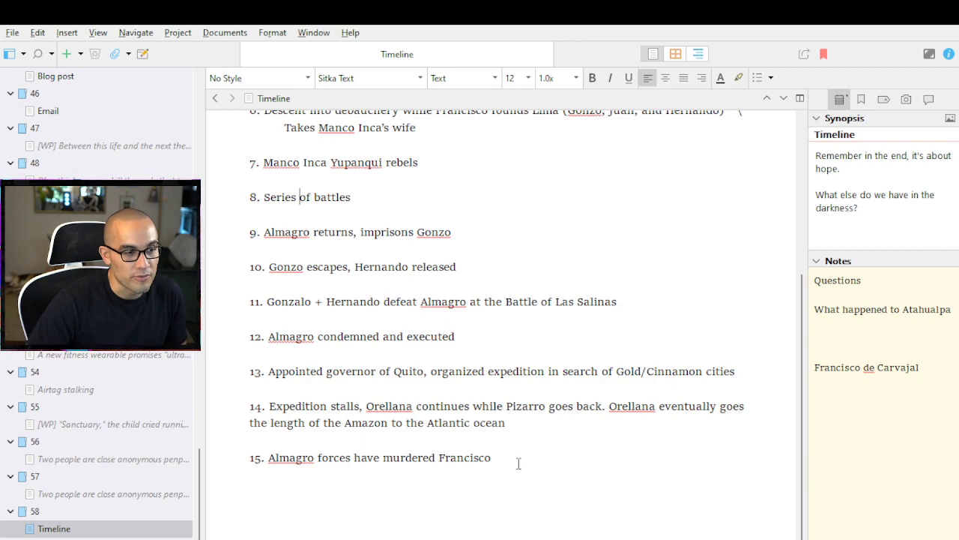
left_click(637, 471)
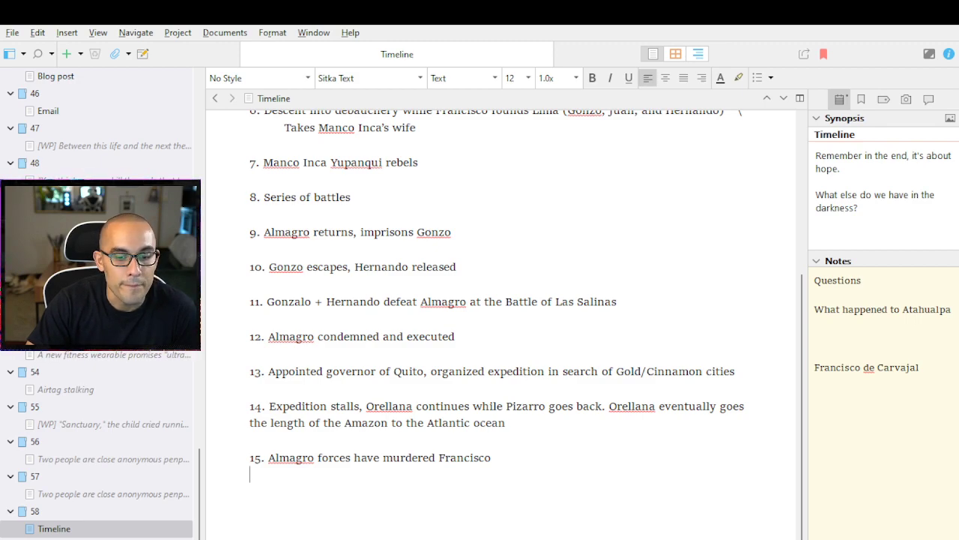
key("alt+Tab")
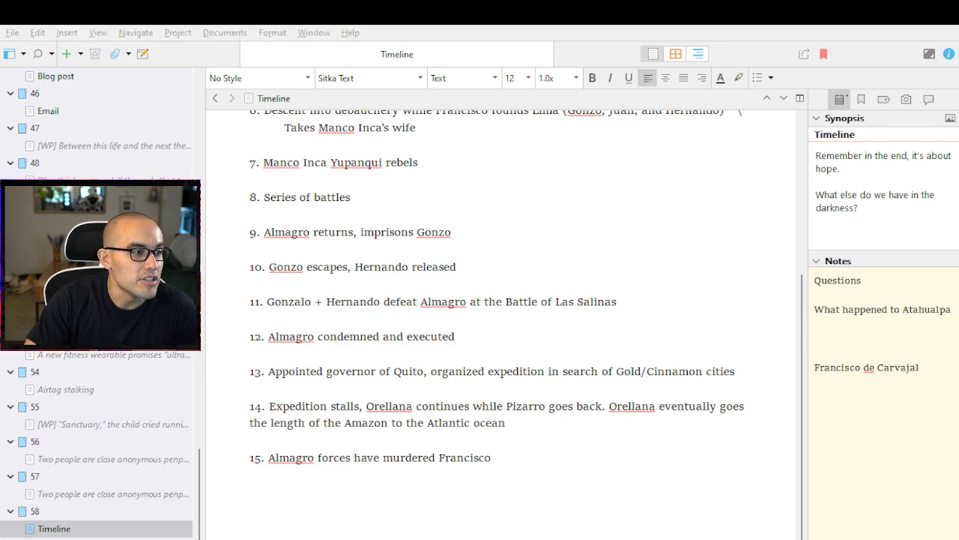
key("alt+Tab")
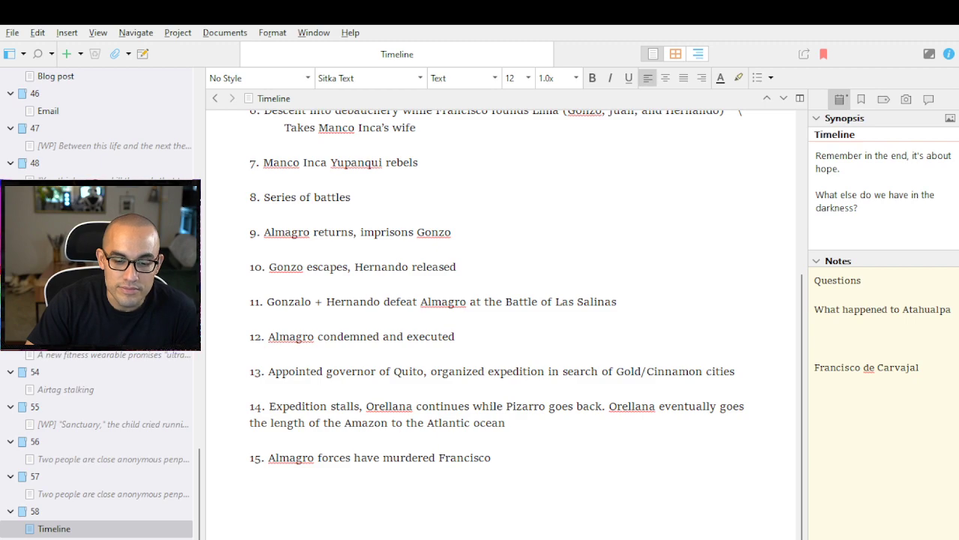
key("alt+Tab")
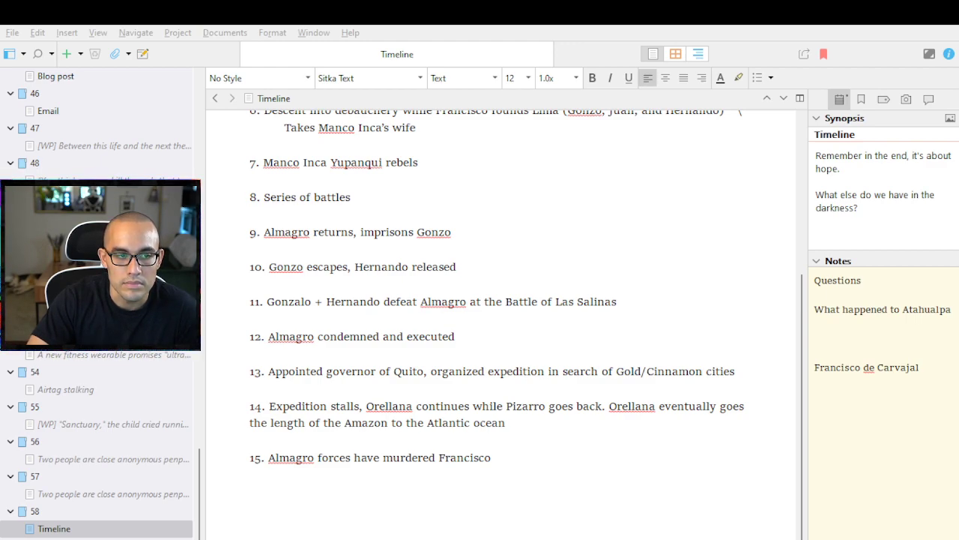
Add the surname "Pizarro" after "Francisco" at the end of item 15, with only its first letter capitalized and no trailing comma
left_click(493, 463)
type("PIzarro,")
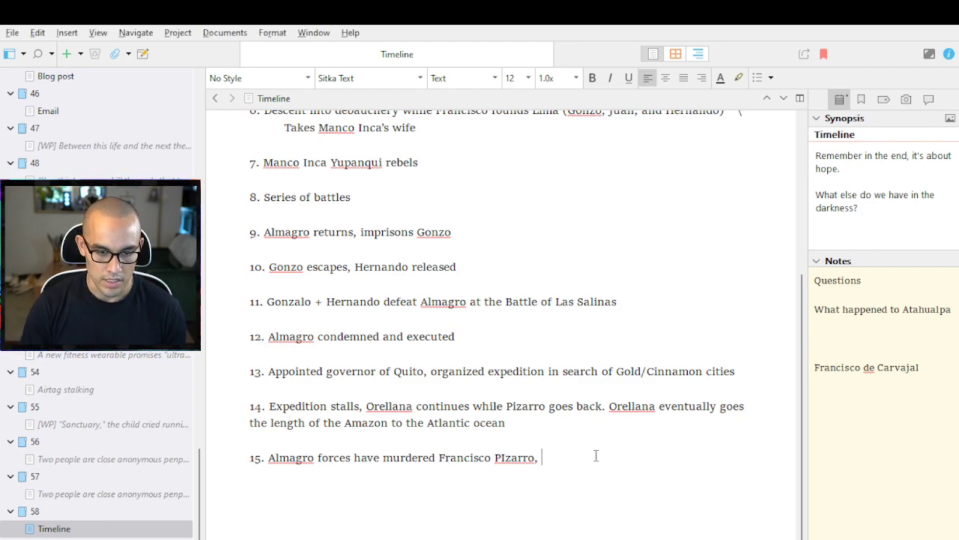
left_click(504, 458)
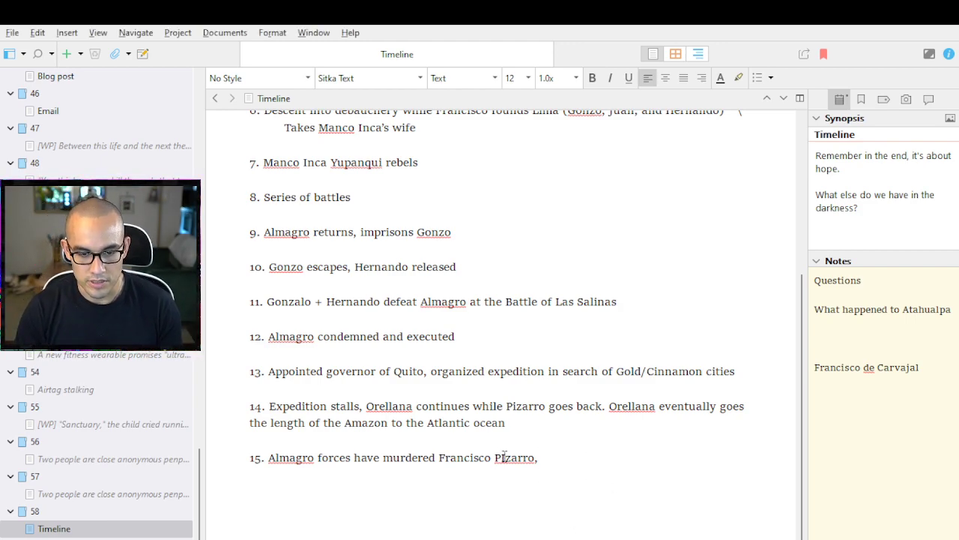
key("BackSpace")
type("i")
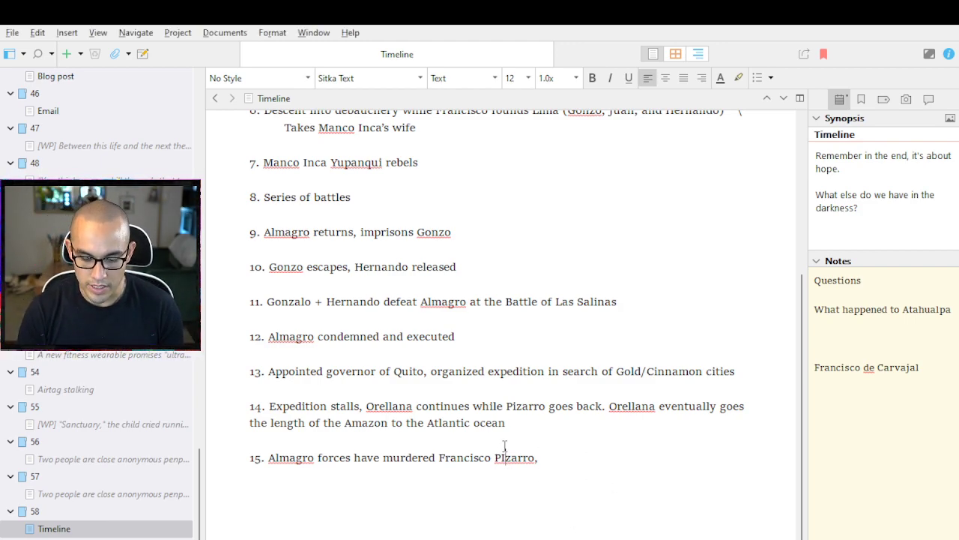
left_click(571, 454)
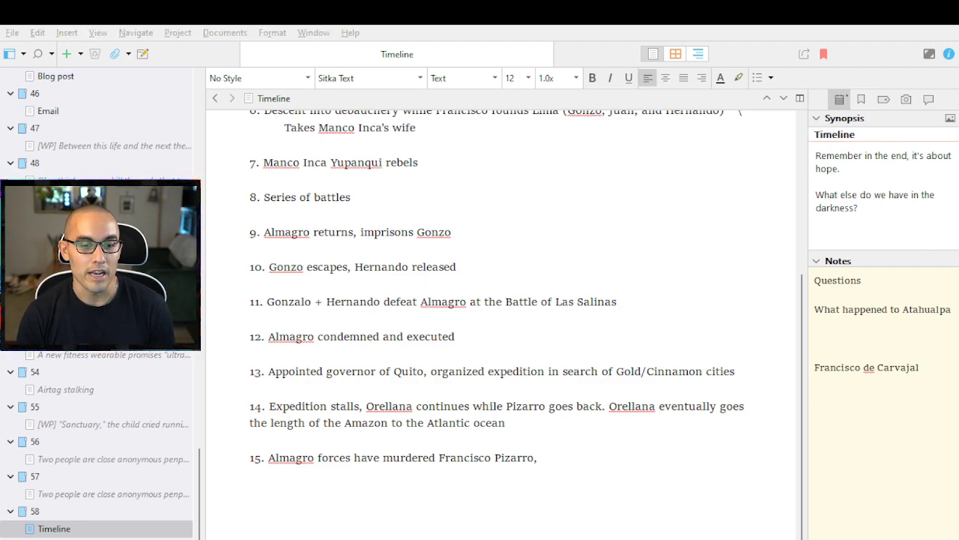
left_click(531, 531)
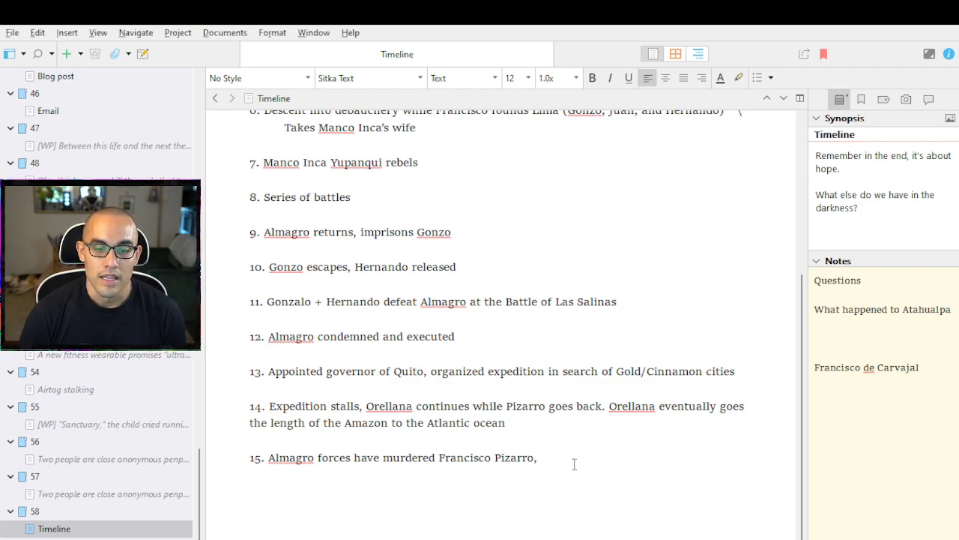
key("BackSpace")
key("BackSpace")
Add item 16 below item 15, reading "Battle Chupas, Almargo son killed"
key("Return")
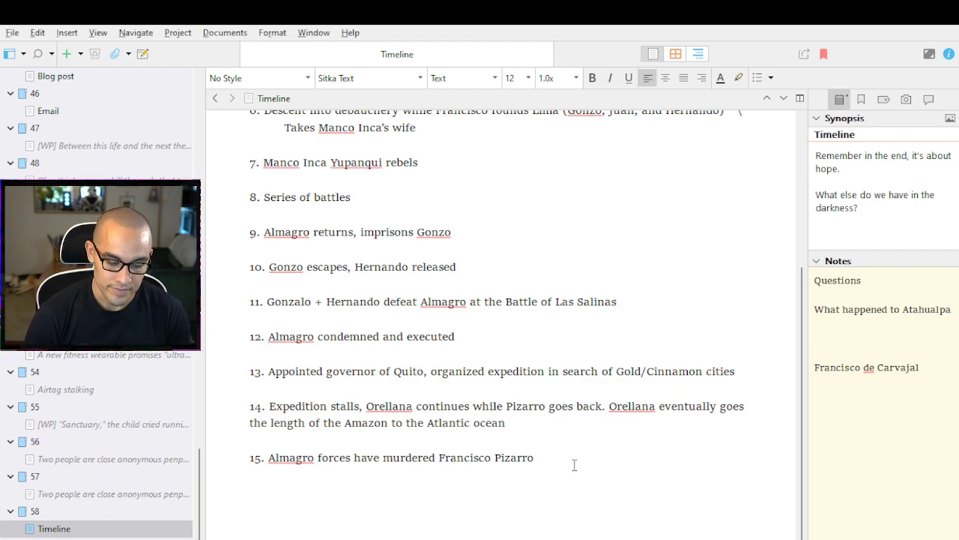
type("16. Bat")
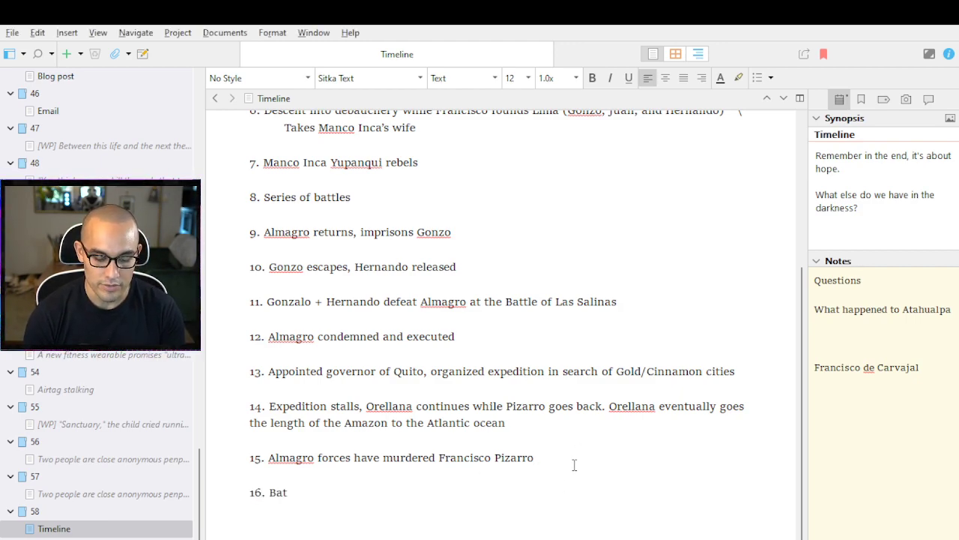
type("tle Chupas,")
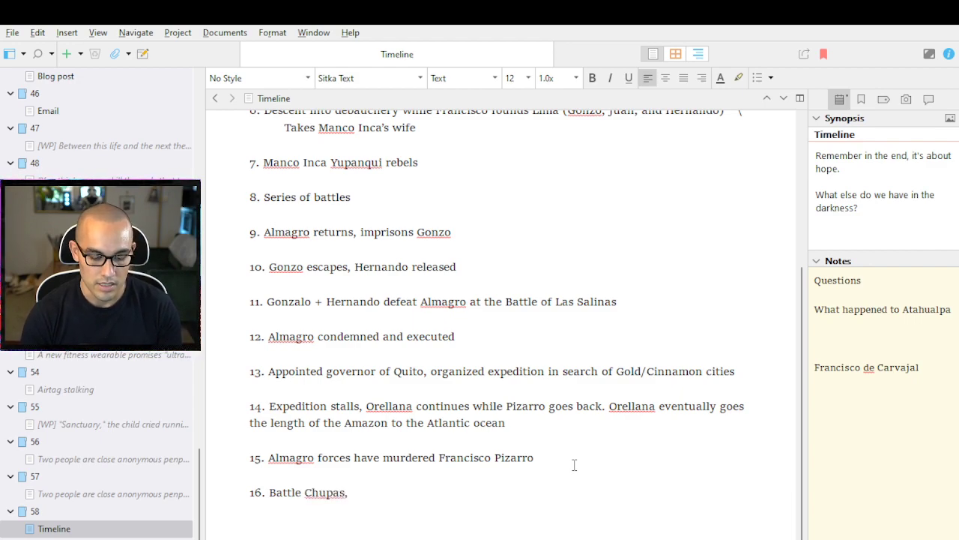
type(" Almargo son")
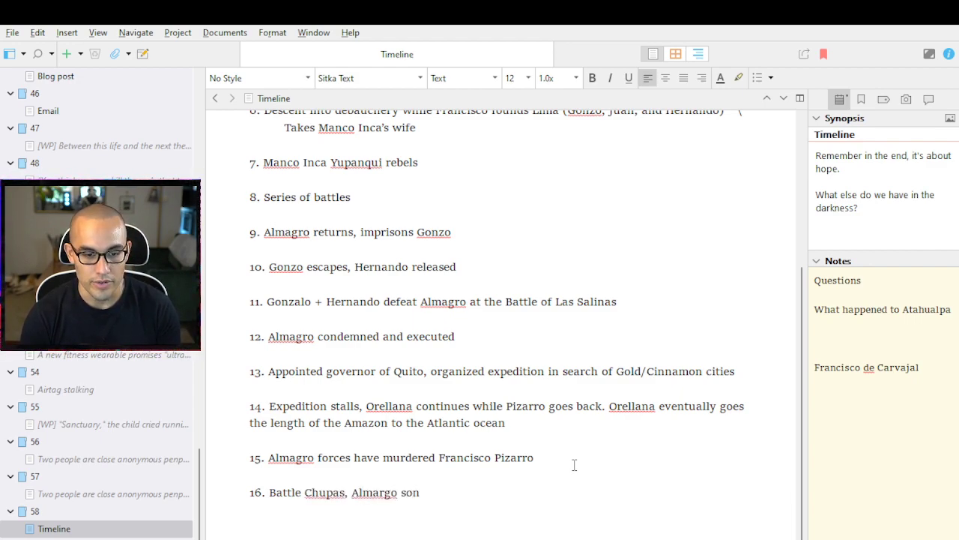
type(" killed")
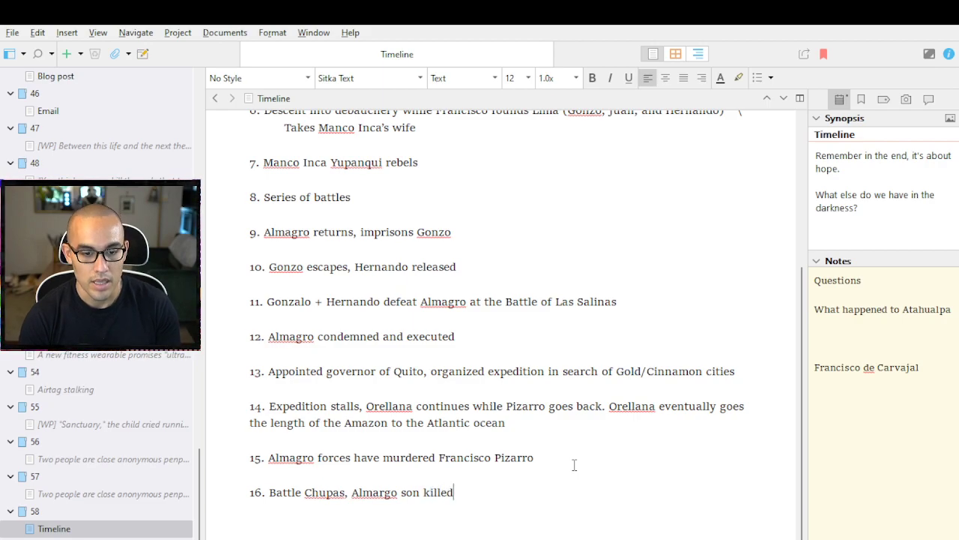
Append the parenthetical note "(Gonzalo Pizarro not there but add him in??)" to the end of item 16
scroll(504, 439, "down", 1)
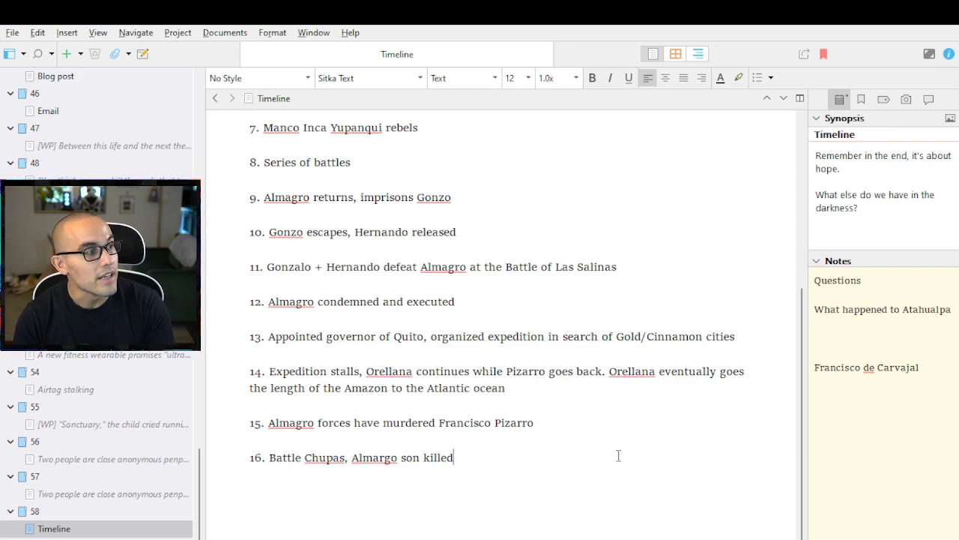
triple_click(472, 454)
double_click(475, 460)
left_click(477, 462)
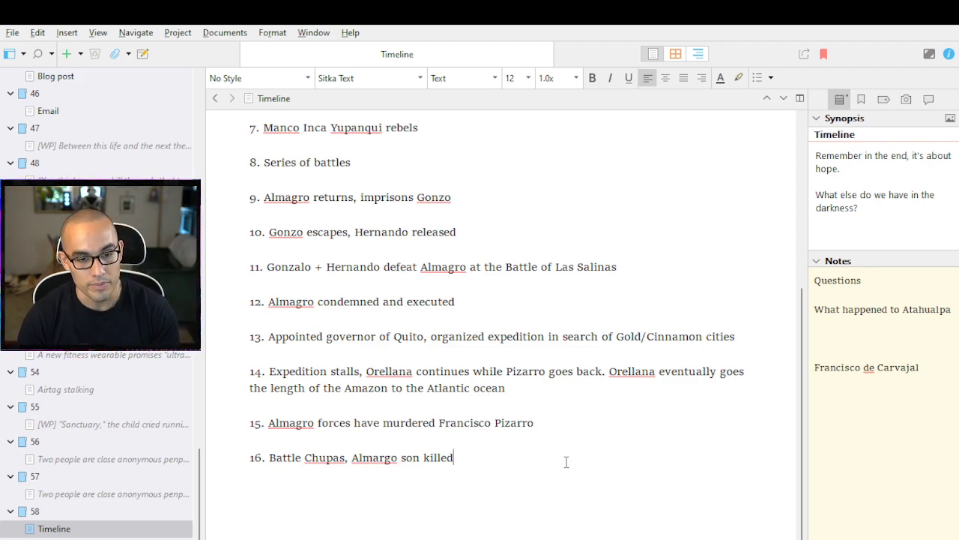
type("(Gonzal")
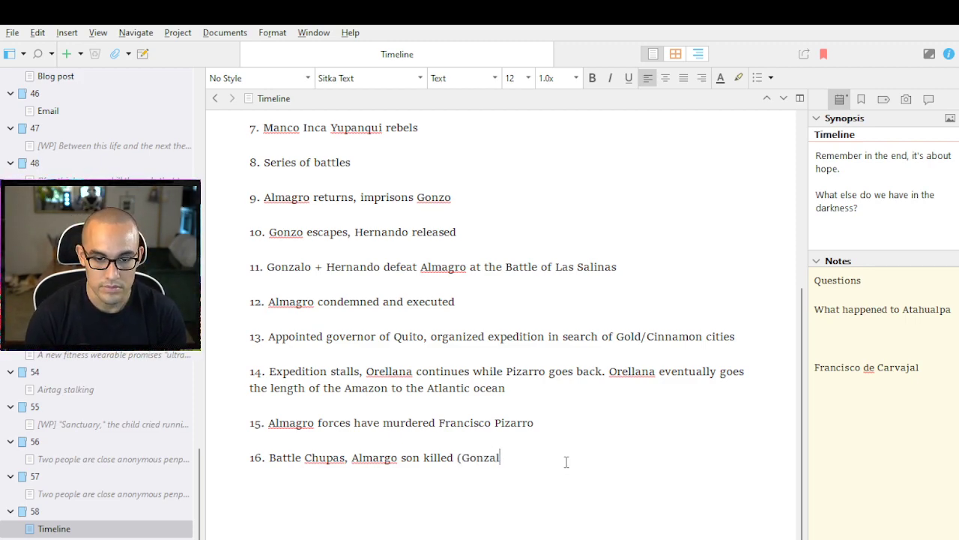
type("o Pizarrop")
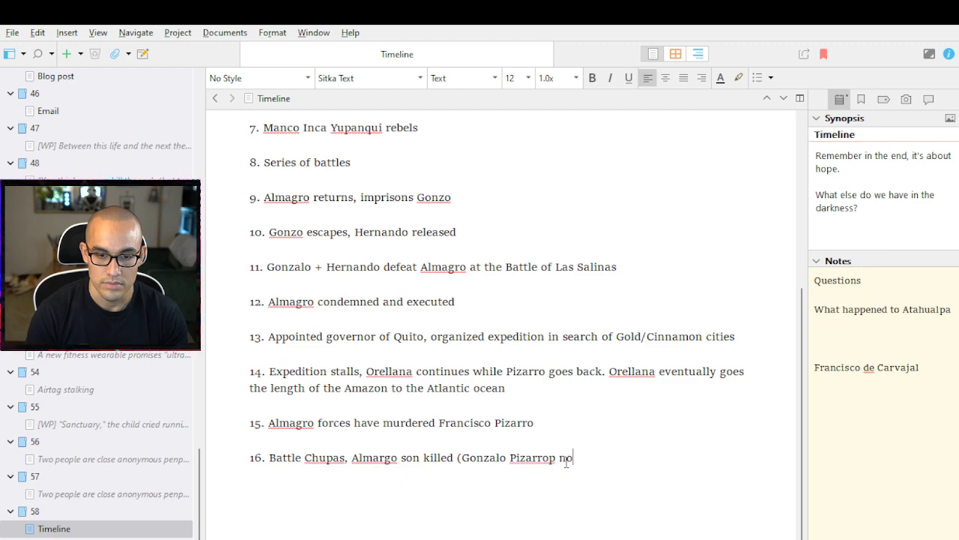
key("BackSpace")
type("not t")
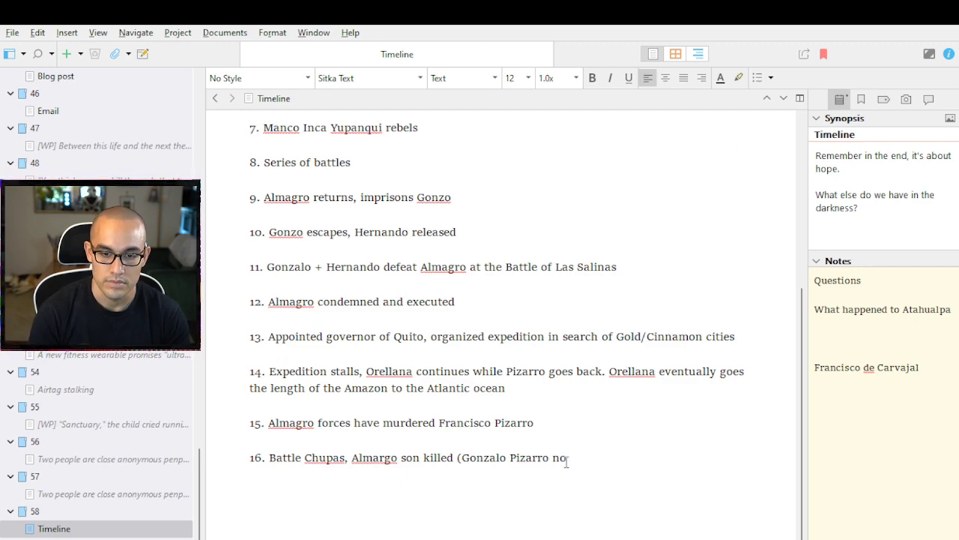
type("heres")
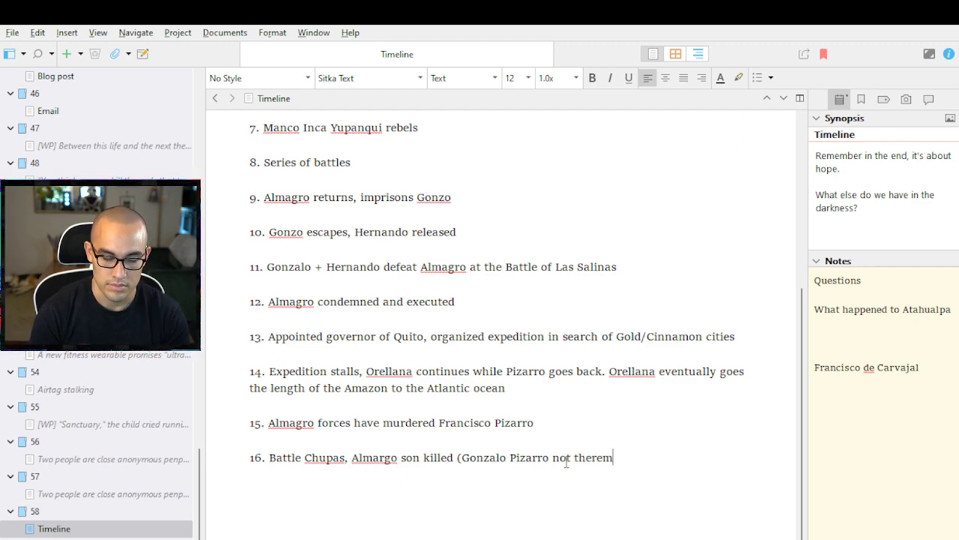
key("BackSpace")
key("BackSpace")
type("e but add")
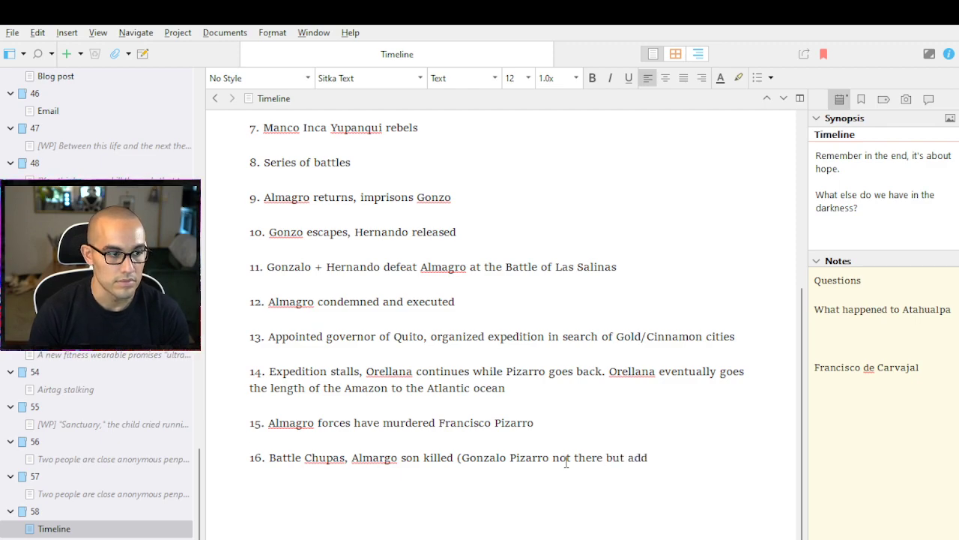
type(" him in??)")
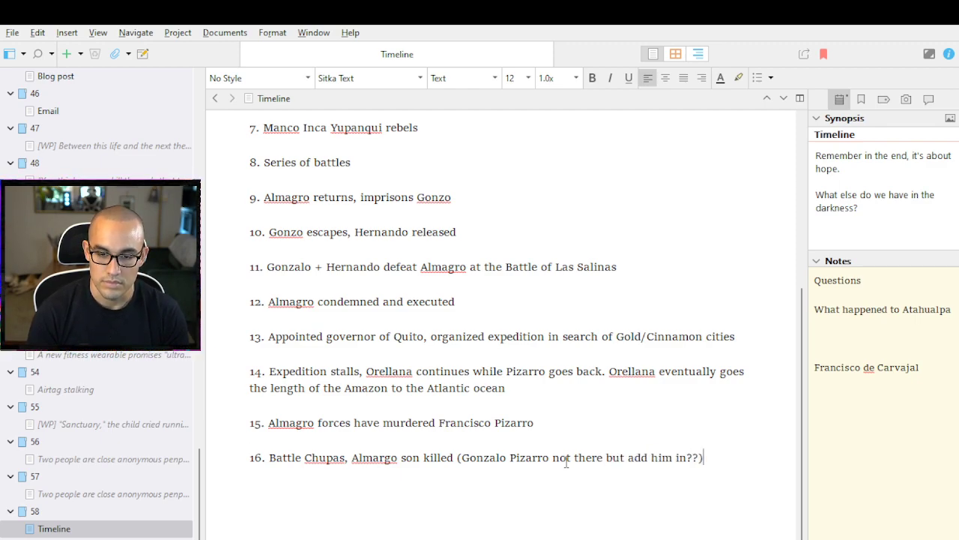
Insert "by forces commanded by Carvajal" after "killed" in item 16, before the parenthetical note
left_click(457, 457)
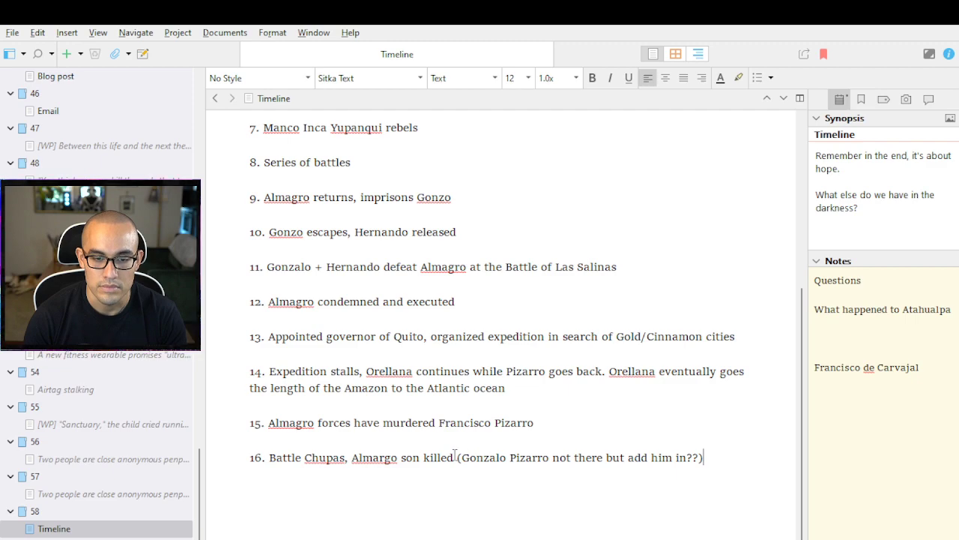
type("by forces comma")
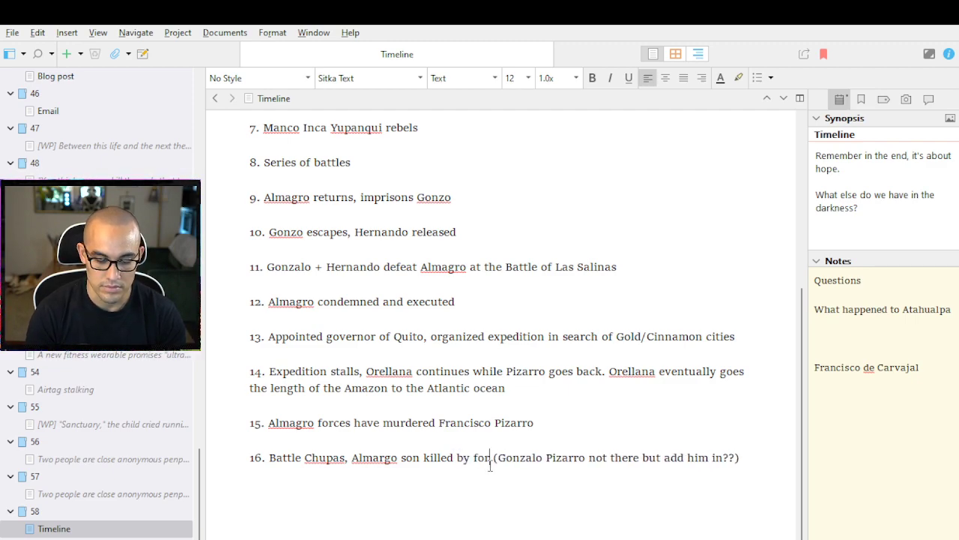
type("nded by Car")
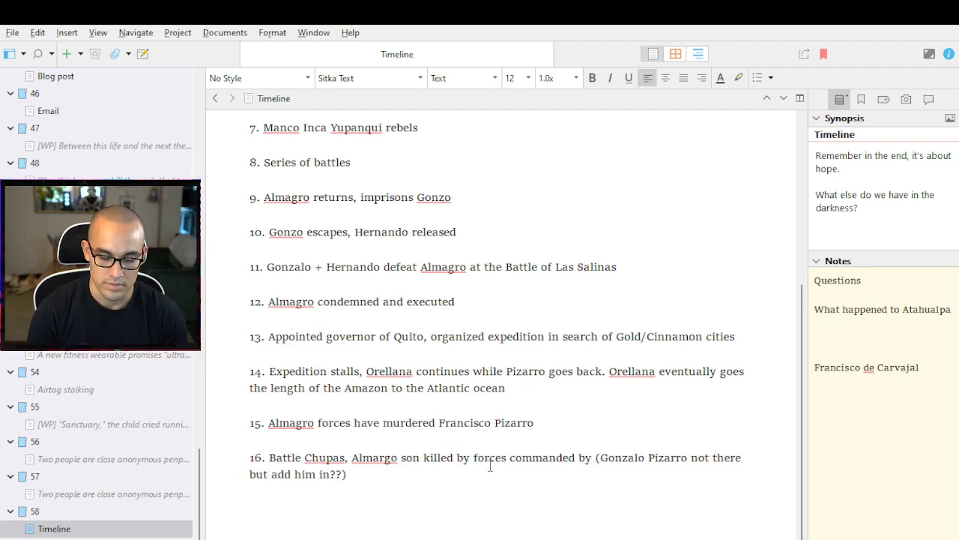
type("vajal")
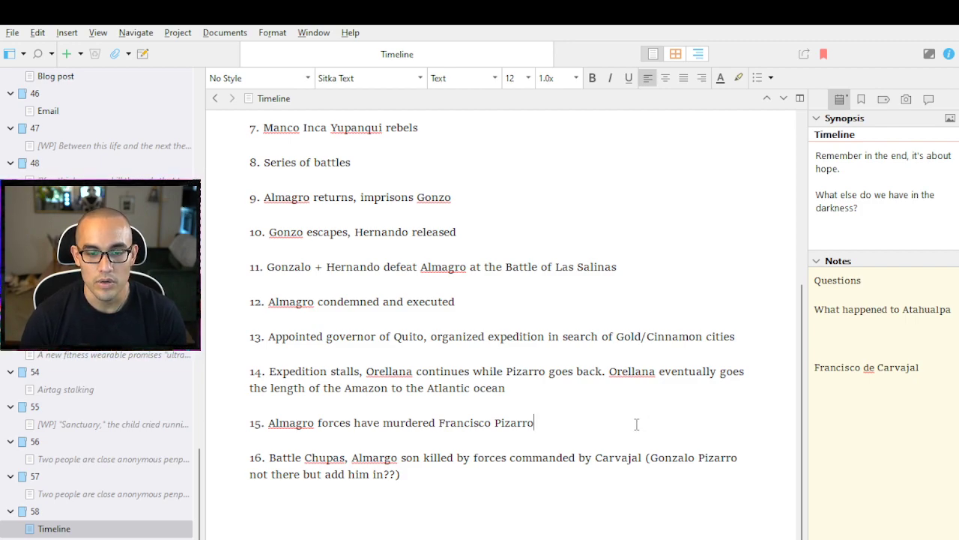
Extend the end of item 15 with ", Gonzalo swaers revenge"
type(", Gonzalo")
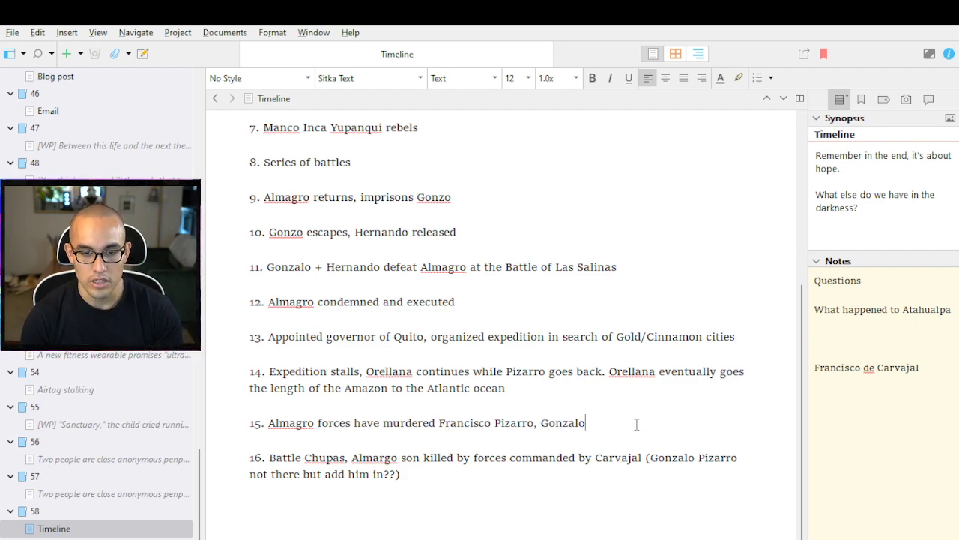
type(" swaers re")
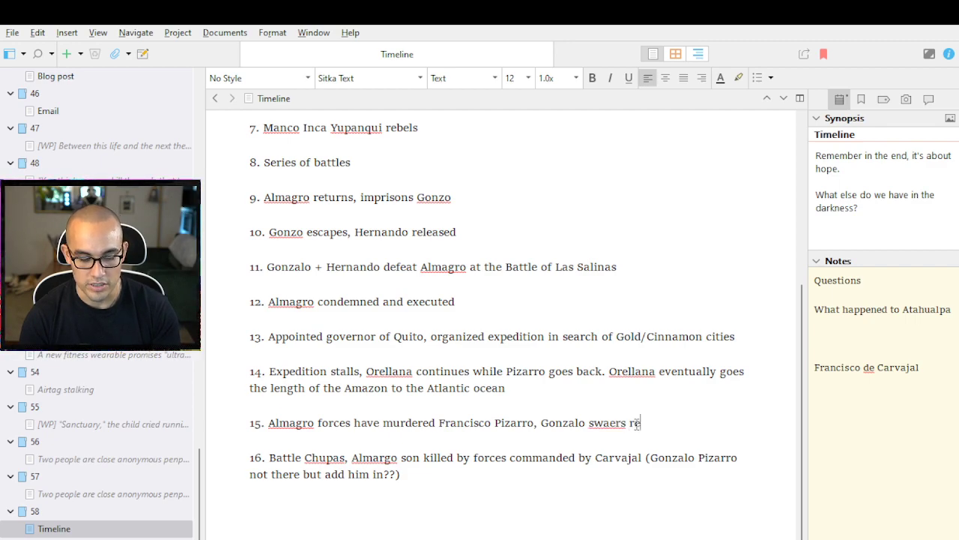
type("venge")
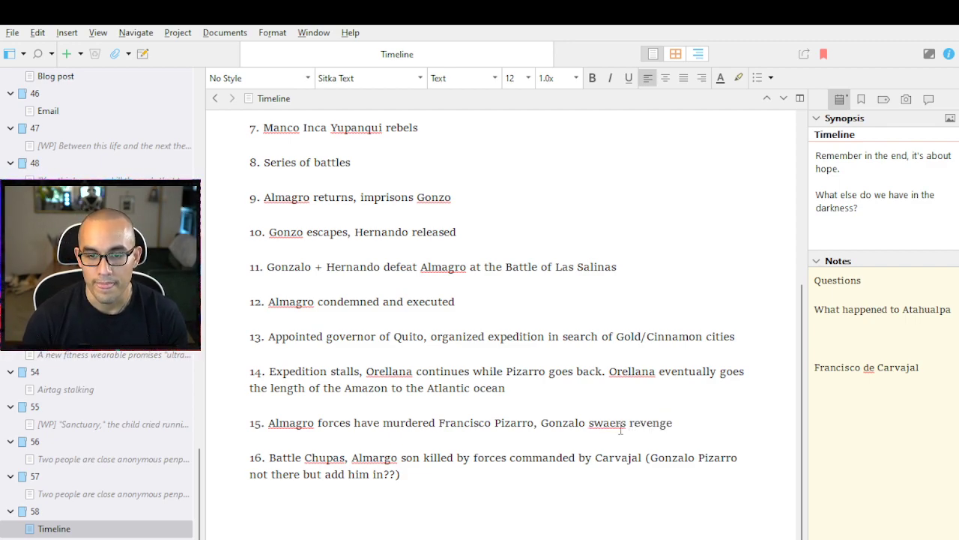
Correct the misspelled "swaers" to "swears" in item 15
left_click(620, 424)
key("Left")
key("BackSpace")
key("BackSpace")
type("ea")
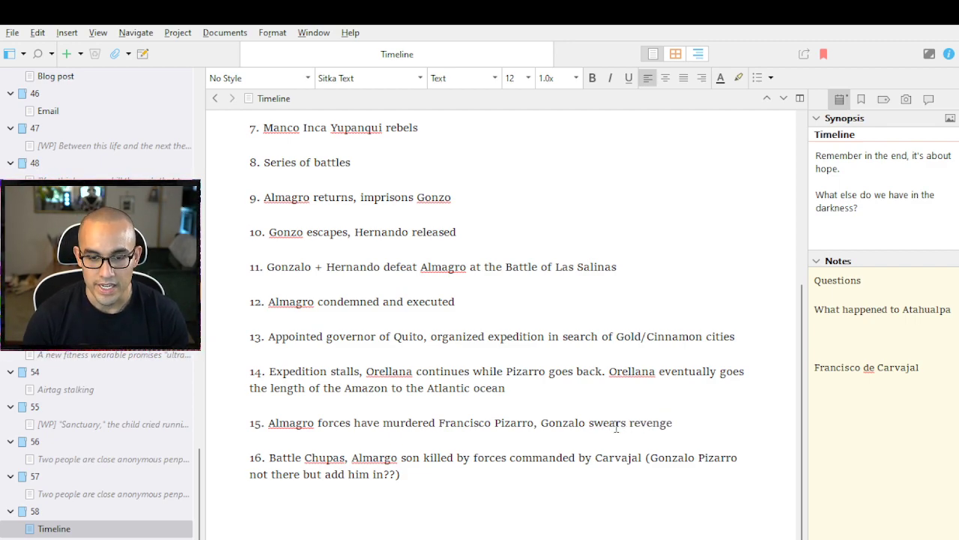
Add a new list line numbered "17." below item 16
left_click(571, 488)
key("Return")
type("17")
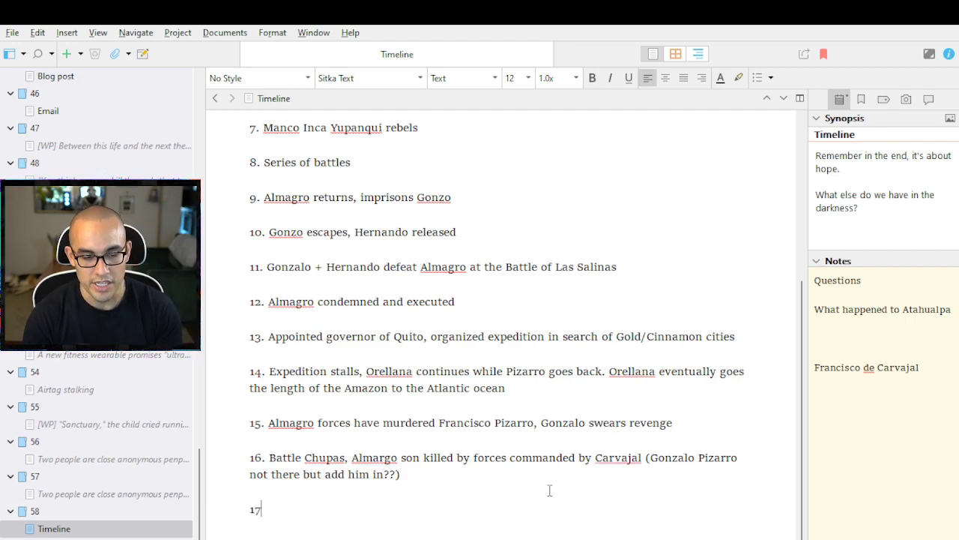
type(".")
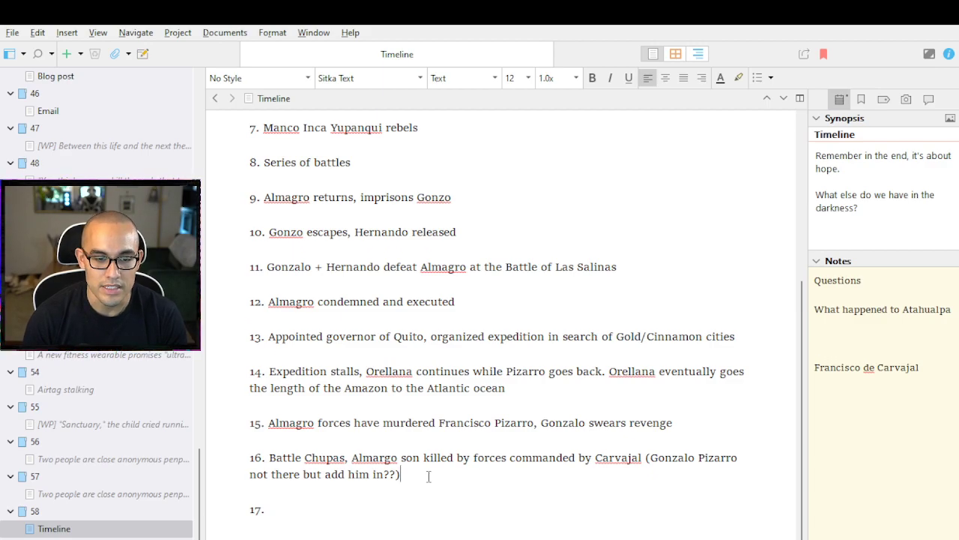
scroll(407, 505, "down", 1)
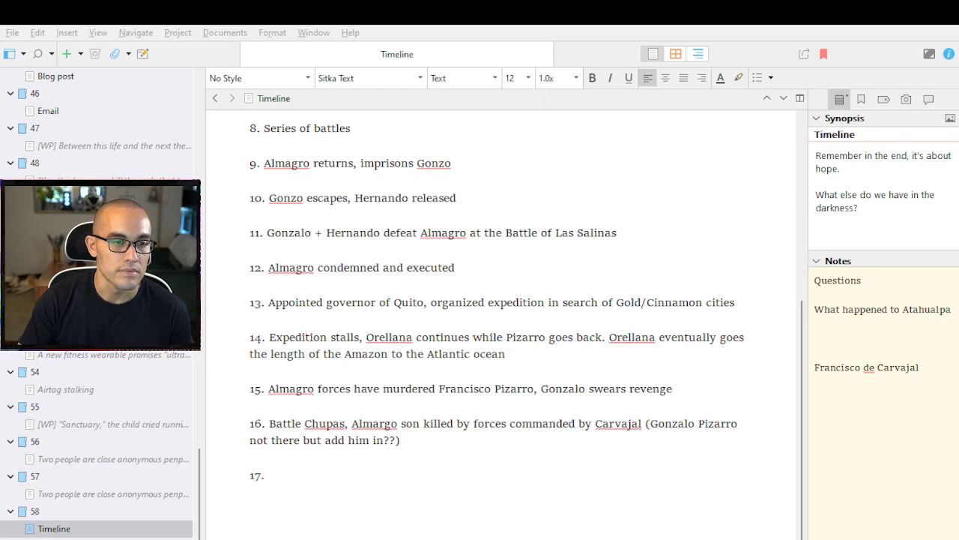
Write "Gonzalo hates the New Laws protecting indigenous rights" as the text of item 17
left_click(667, 473)
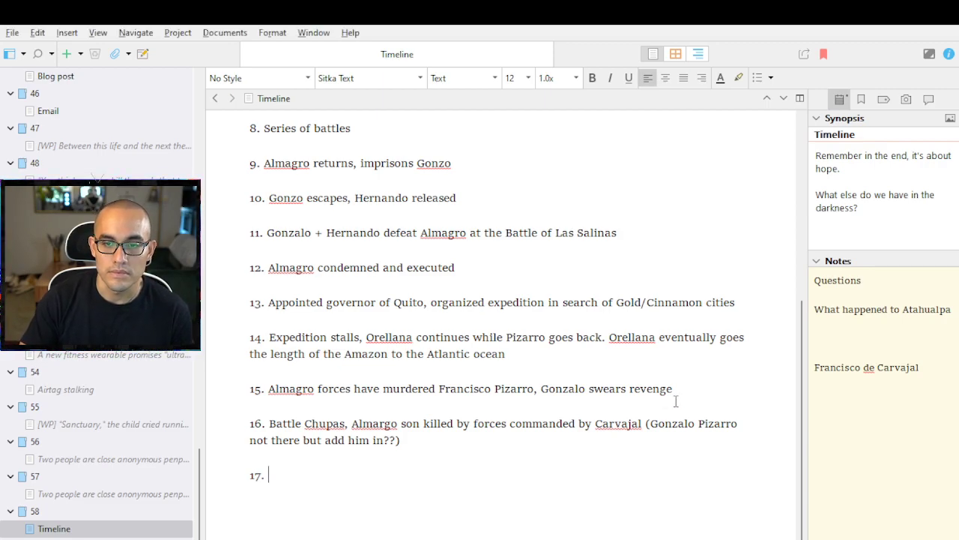
type("Gonz")
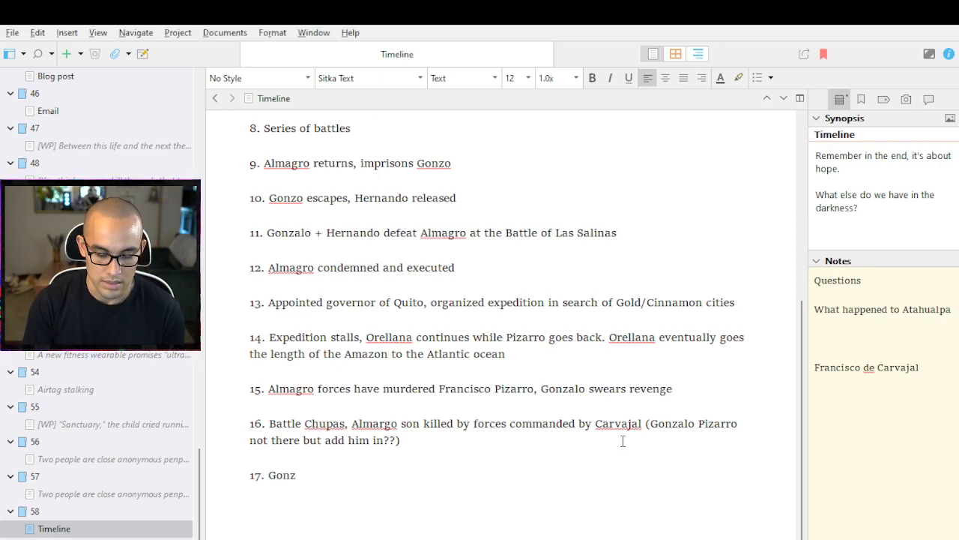
type("alo hates the NEw")
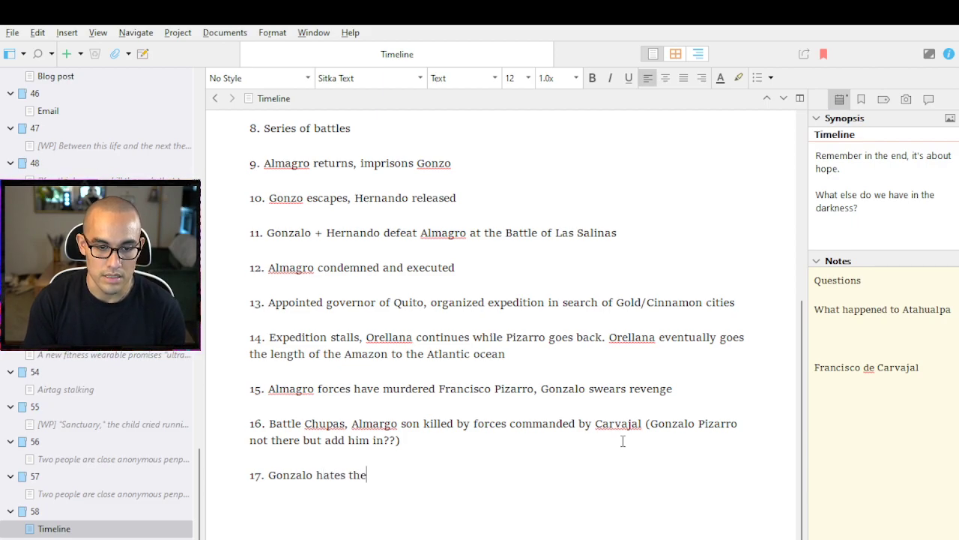
key("BackSpace")
key("BackSpace")
type("ew LKaw")
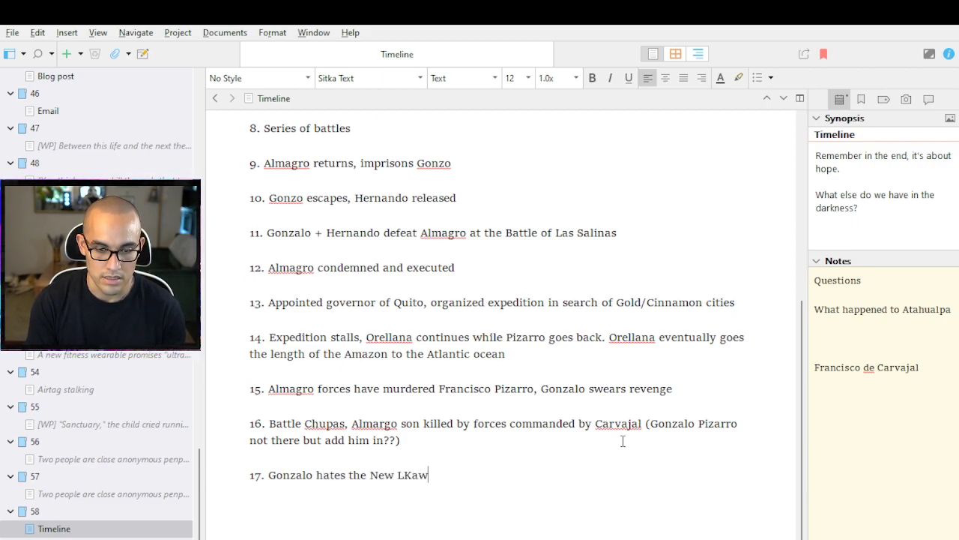
key("BackSpace")
key("BackSpace")
key("BackSpace")
type("aws poro")
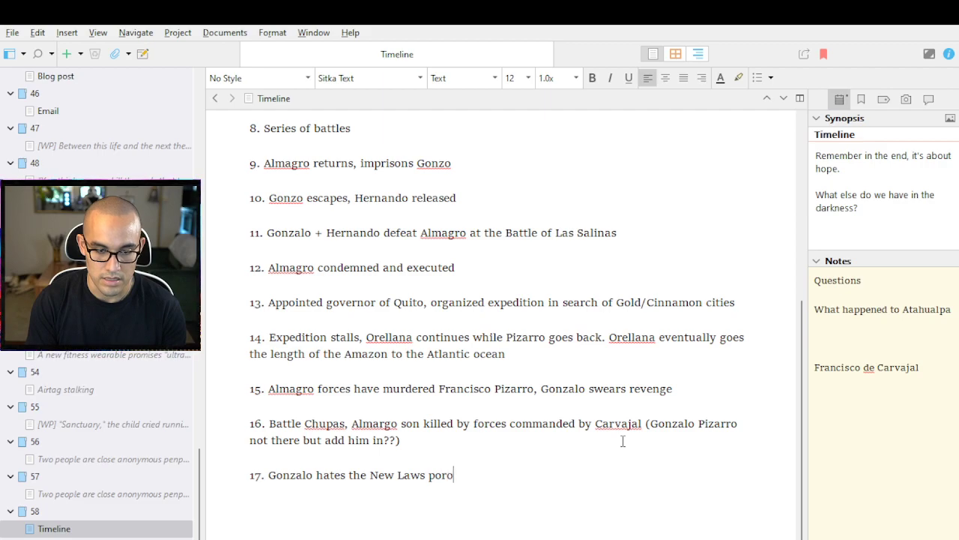
key("BackSpace")
key("BackSpace")
key("BackSpace")
type("rotecting i")
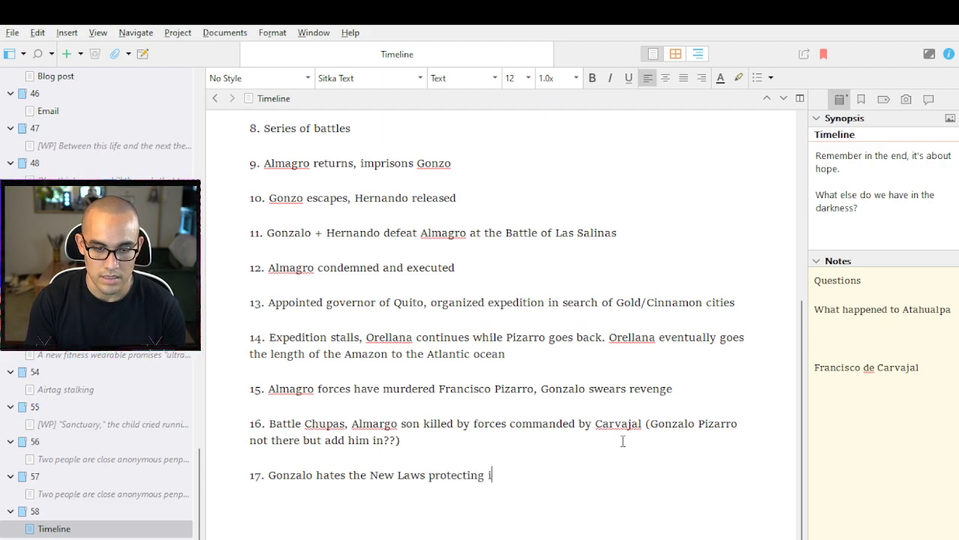
type("ndigenous rights")
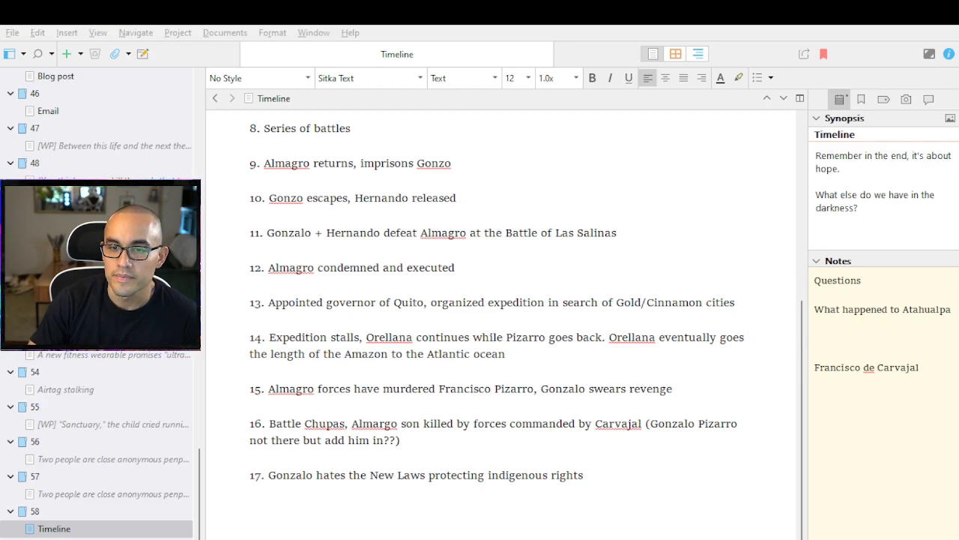
Extend the end of item 17 with ", organizes resistance with Carvajal"
type(", ")
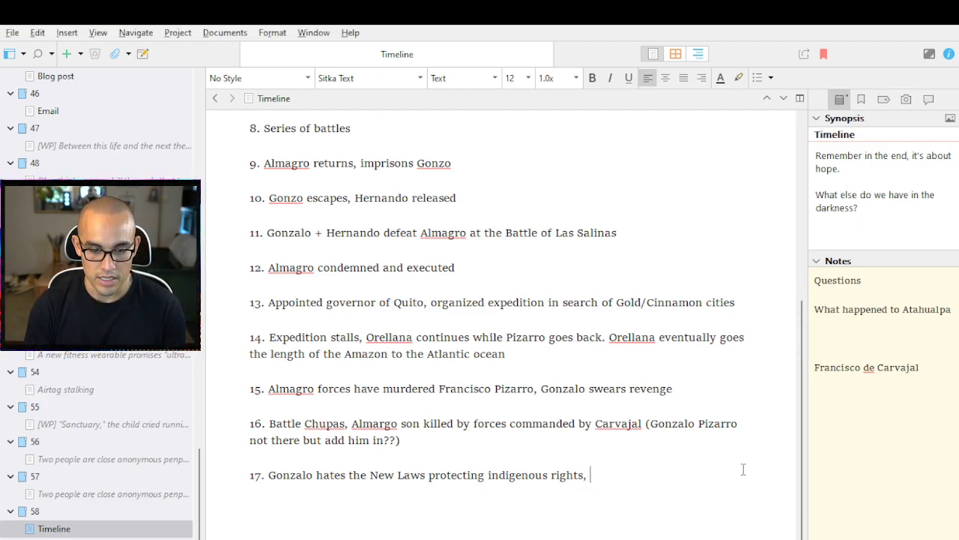
type("organizes ")
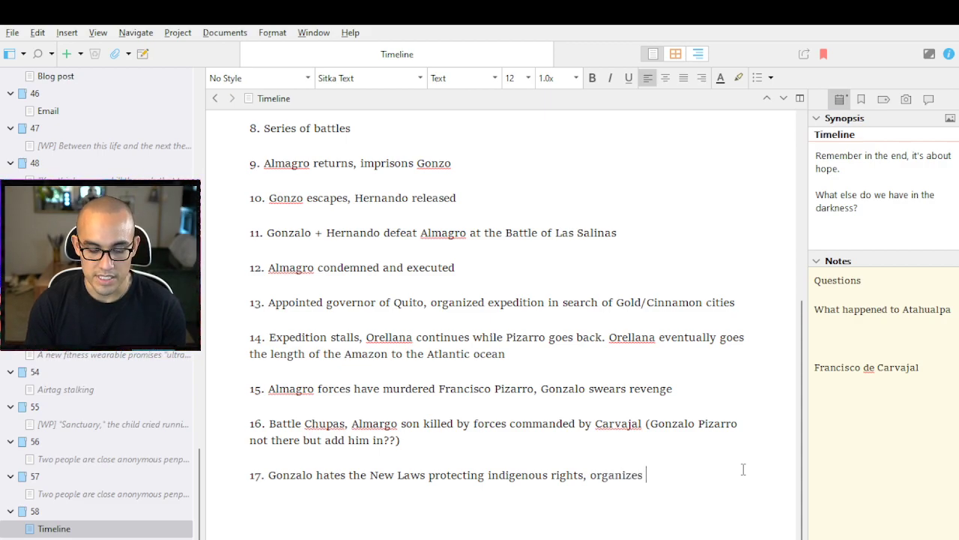
type("resista")
type("with ")
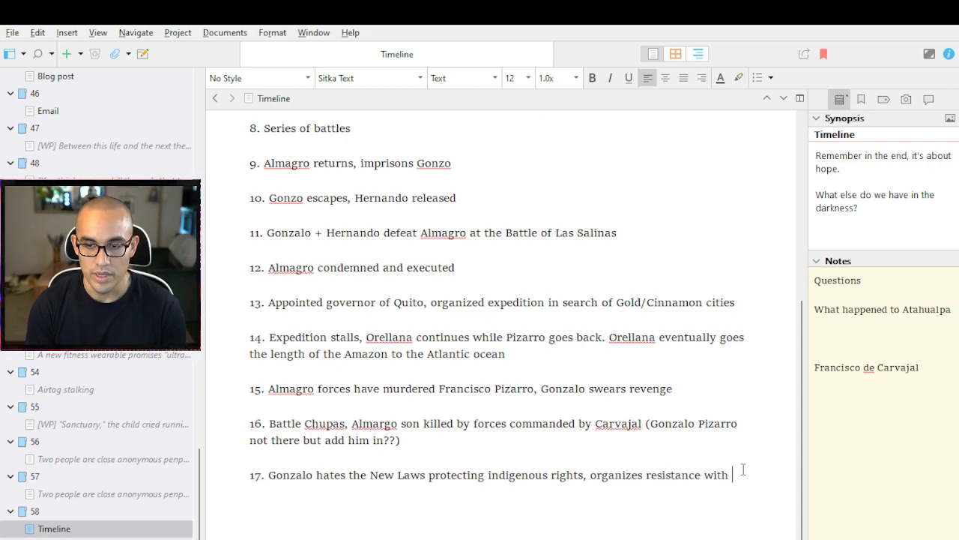
type("Carvajl")
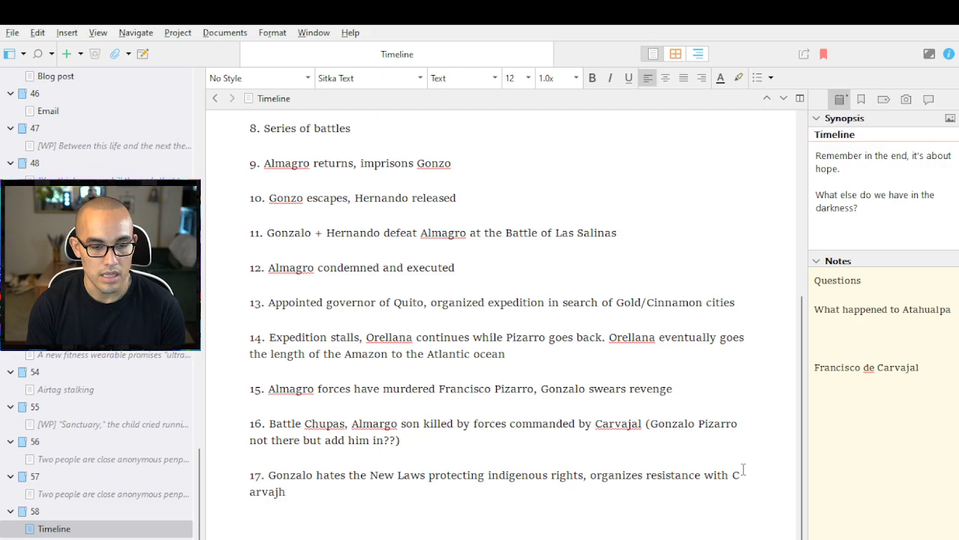
key("BackSpace")
key("BackSpace")
key("BackSpace")
key("BackSpace")
key("BackSpace")
key("BackSpace")
type("artvajal")
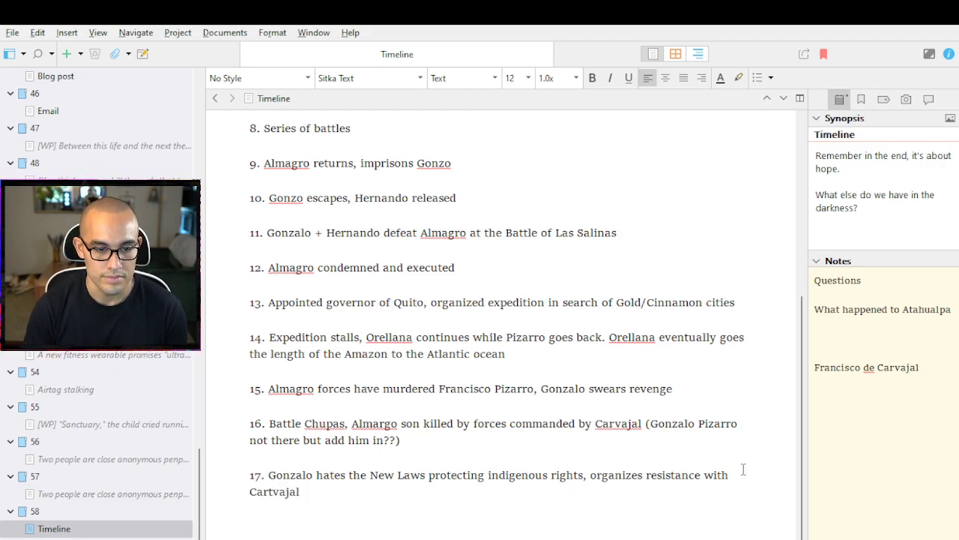
key("BackSpace")
key("BackSpace")
key("BackSpace")
key("BackSpace")
key("BackSpace")
key("BackSpace")
type("vajal")
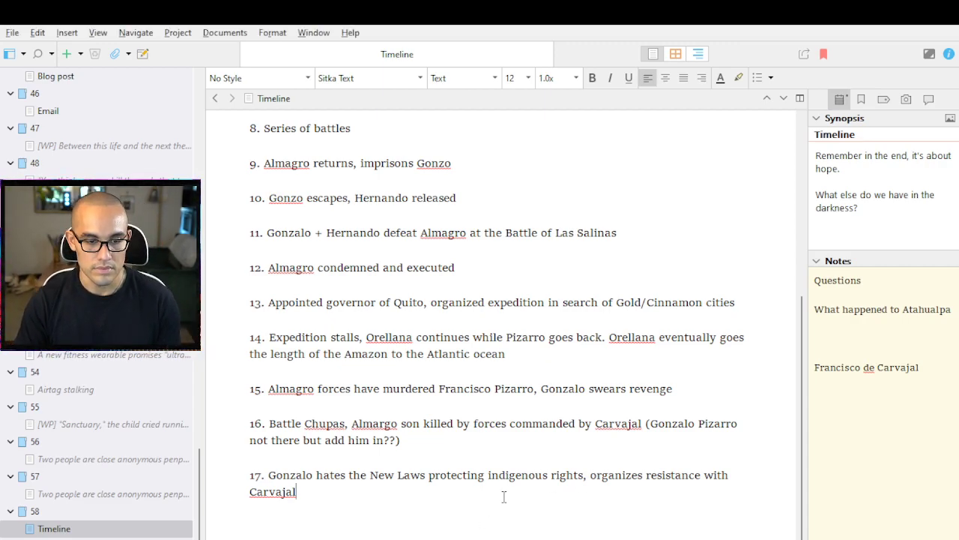
Add a new list line numbered "18." below item 17
key("Return")
key("Return")
type("18")
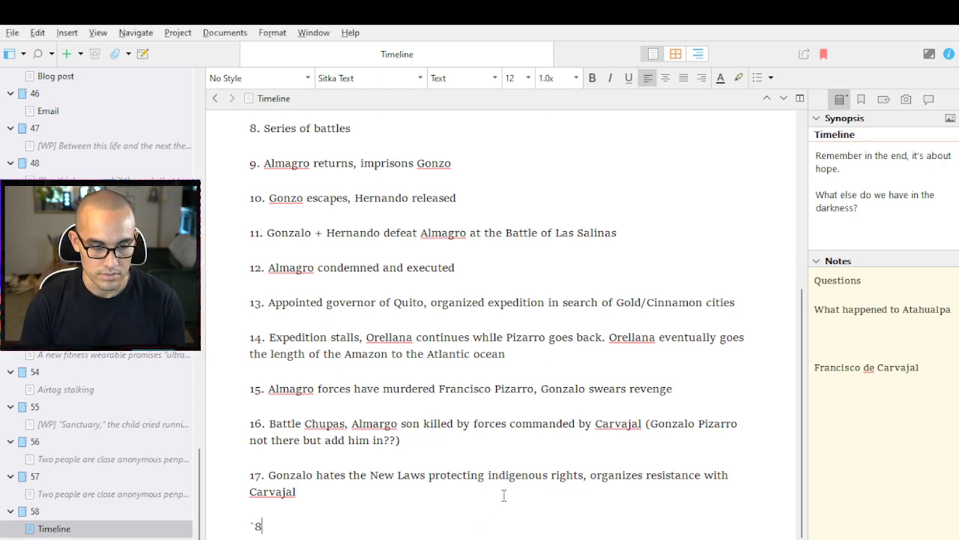
key("BackSpace")
type("8.")
key("BackSpace")
key("BackSpace")
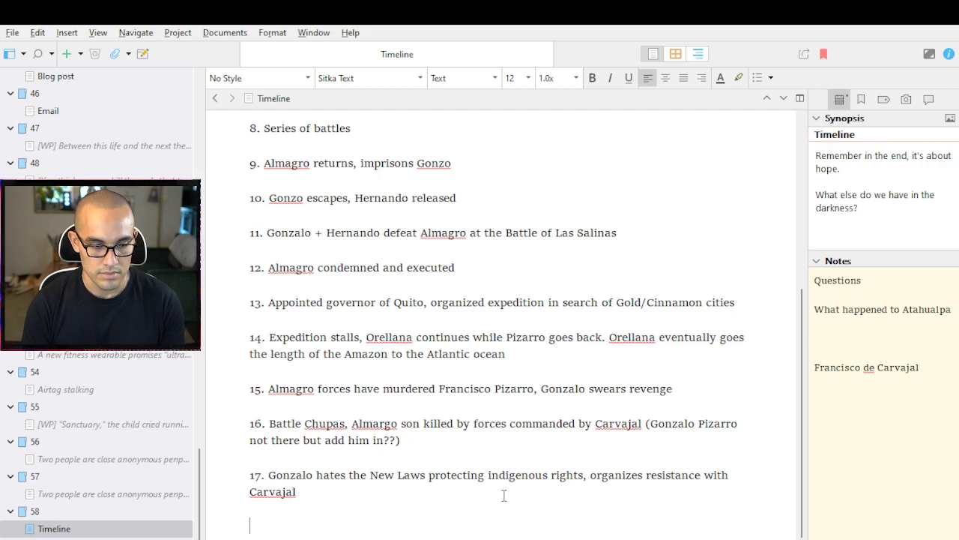
type("8. goNZAL")
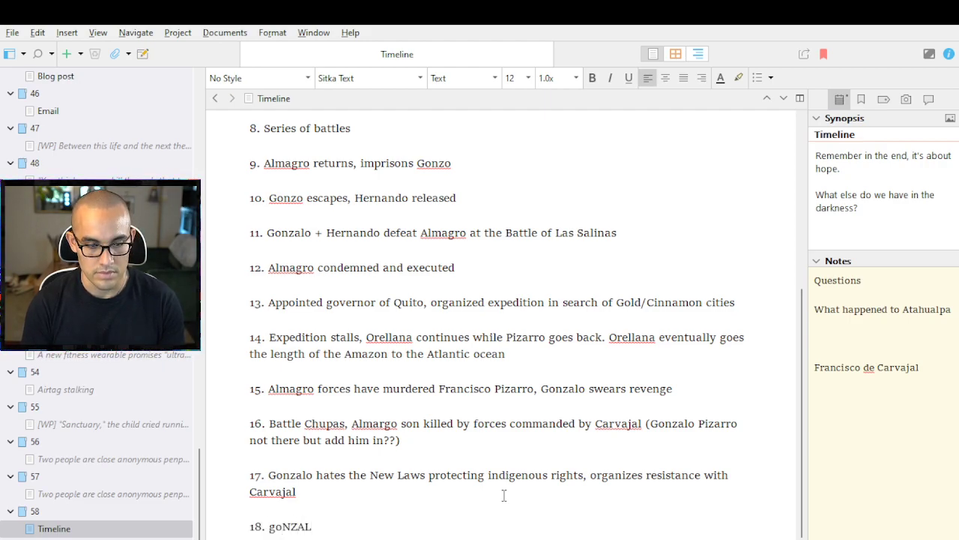
key("BackSpace")
key("BackSpace")
key("BackSpace")
key("BackSpace")
key("BackSpace")
key("BackSpace")
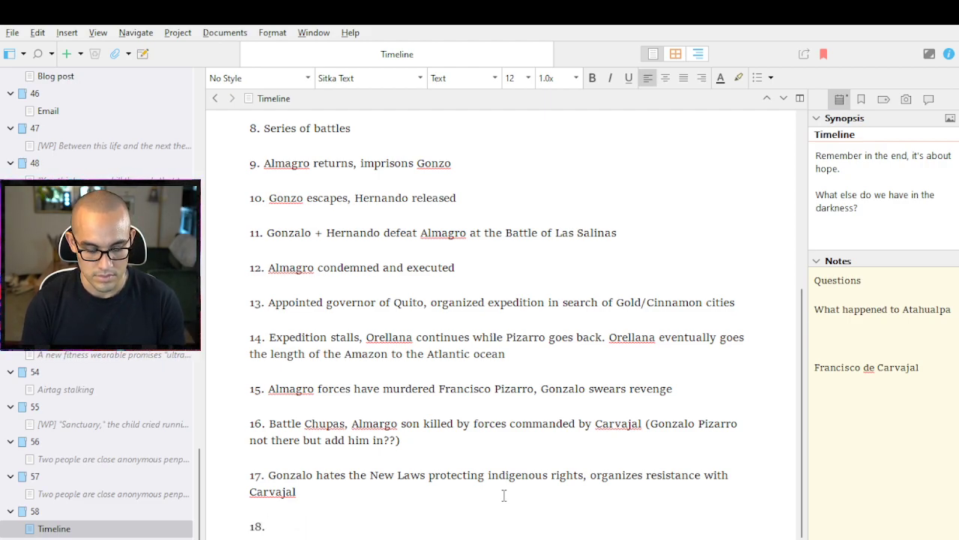
Write "Pizarro and Carvajal defeat Spanish forces behind" as the text of item 18
type("Pizarro and")
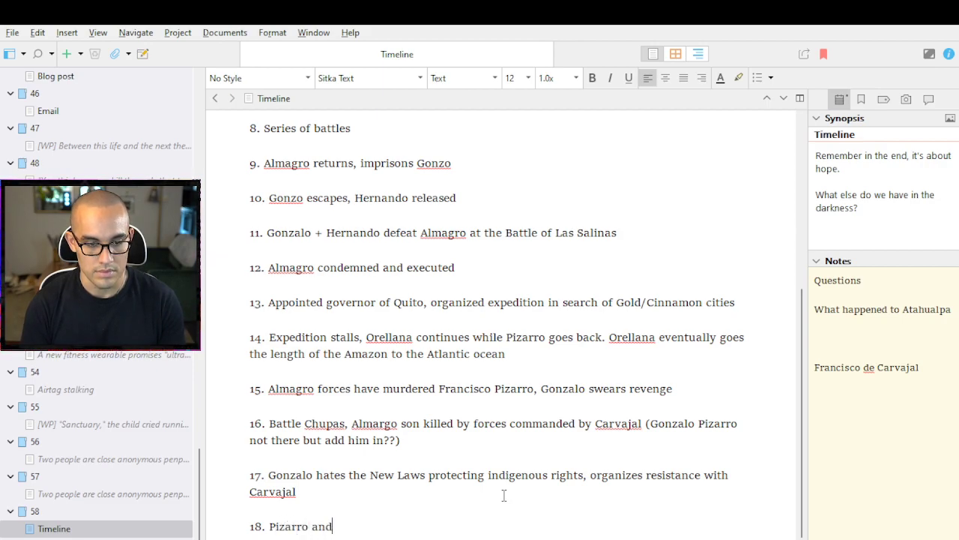
type(" Carvajal")
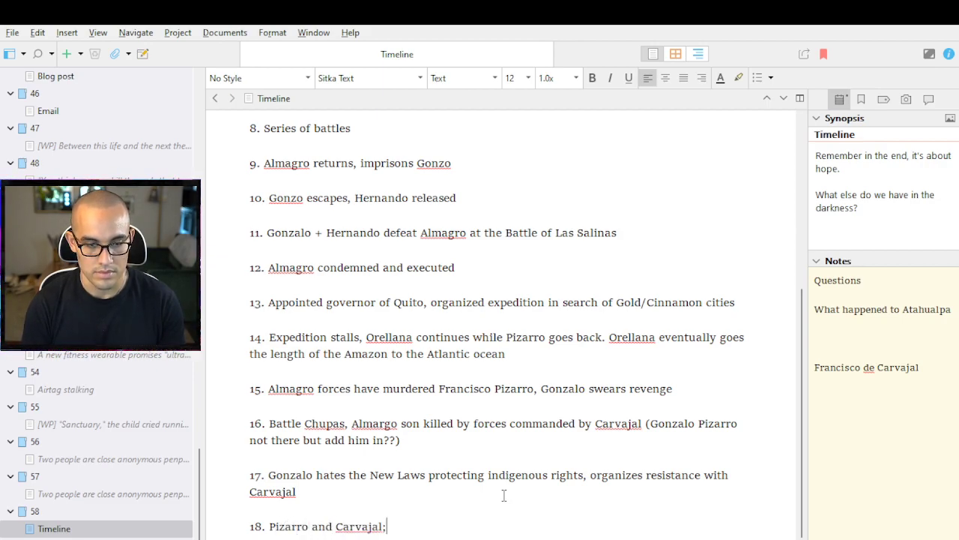
type(" defeat Spa")
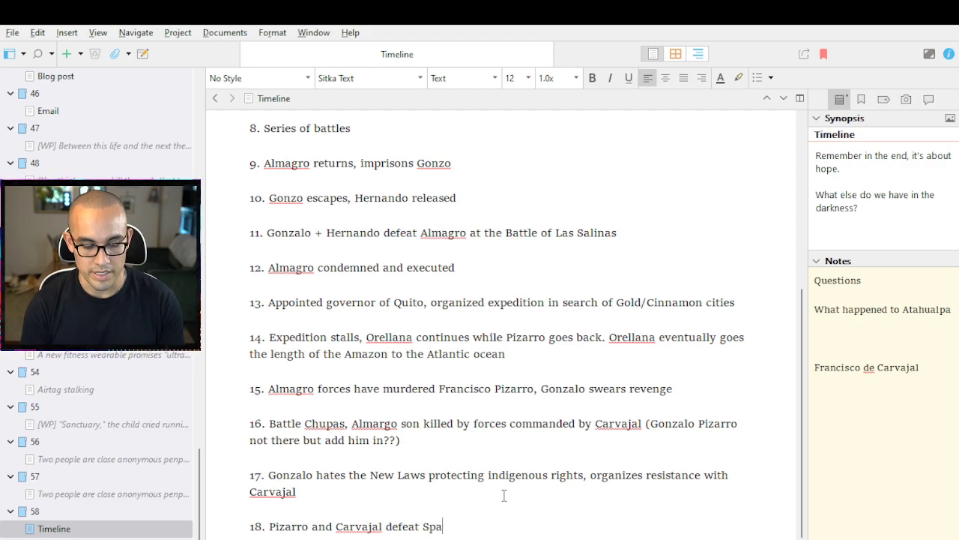
type("nish forces beu")
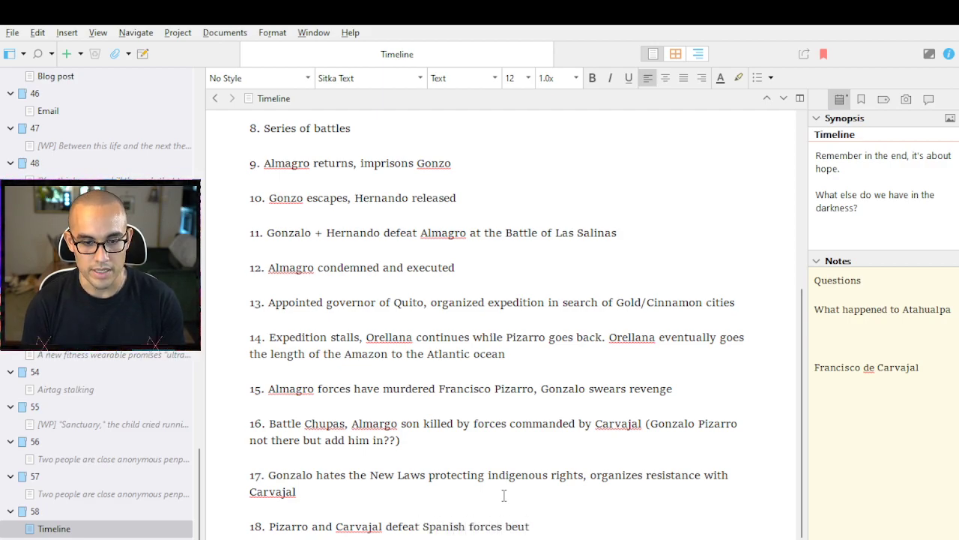
key("BackSpace")
type("hind")
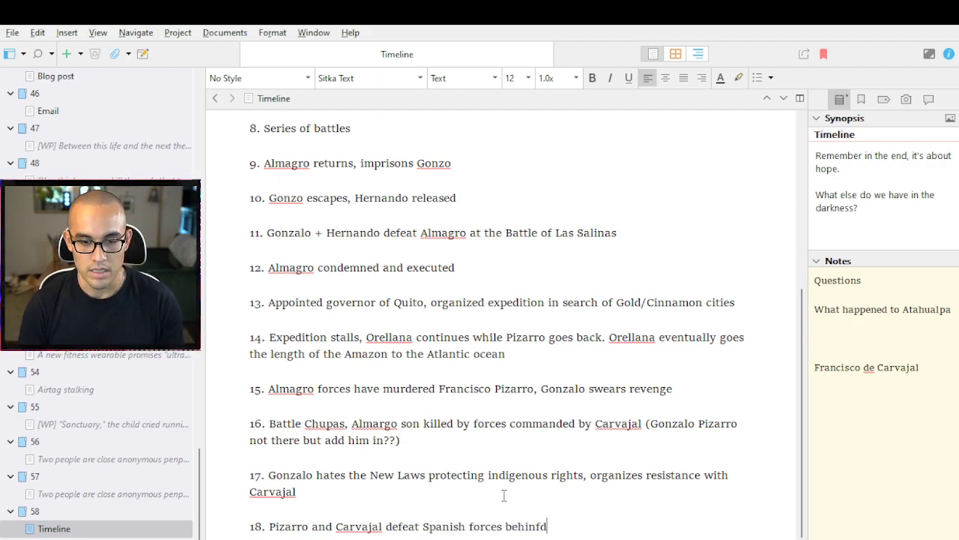
key("alt+Tab")
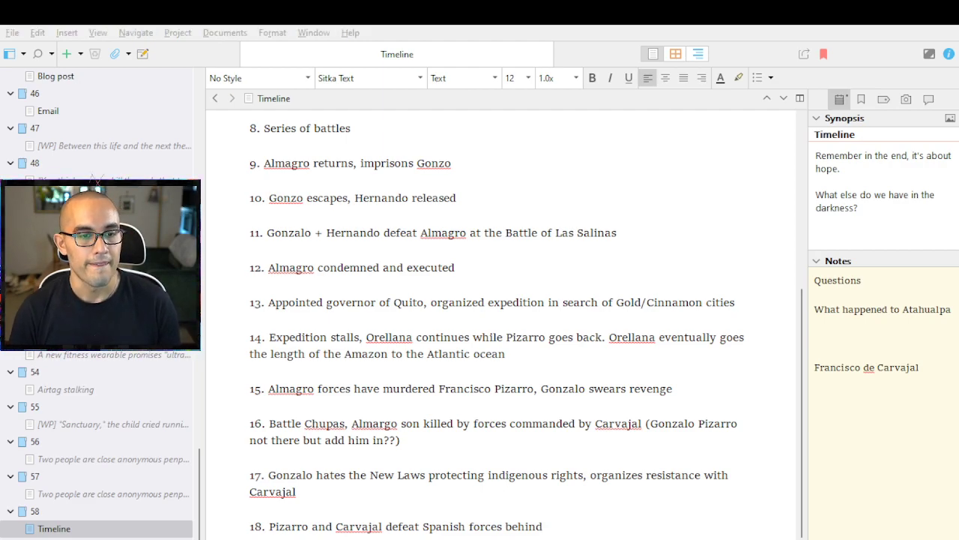
key("alt+Tab")
key("alt+Tab")
key("alt+Tab")
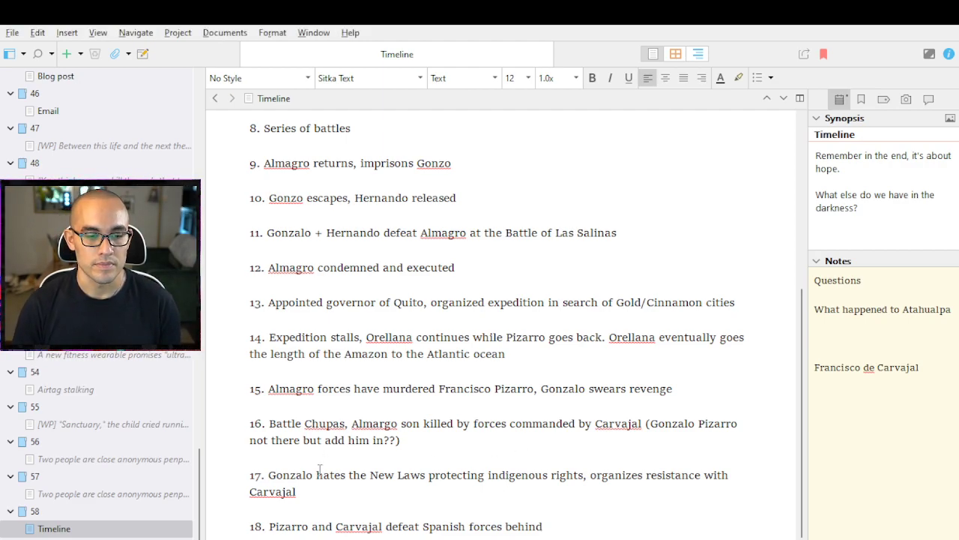
Insert "(instituted by new viceroy)" after "New Laws" in item 17
left_click(429, 474)
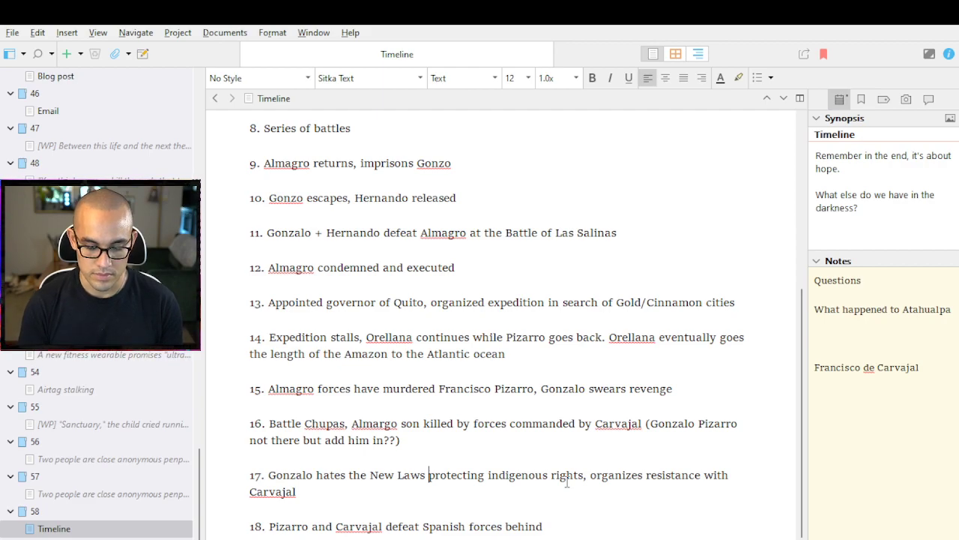
type("(instit")
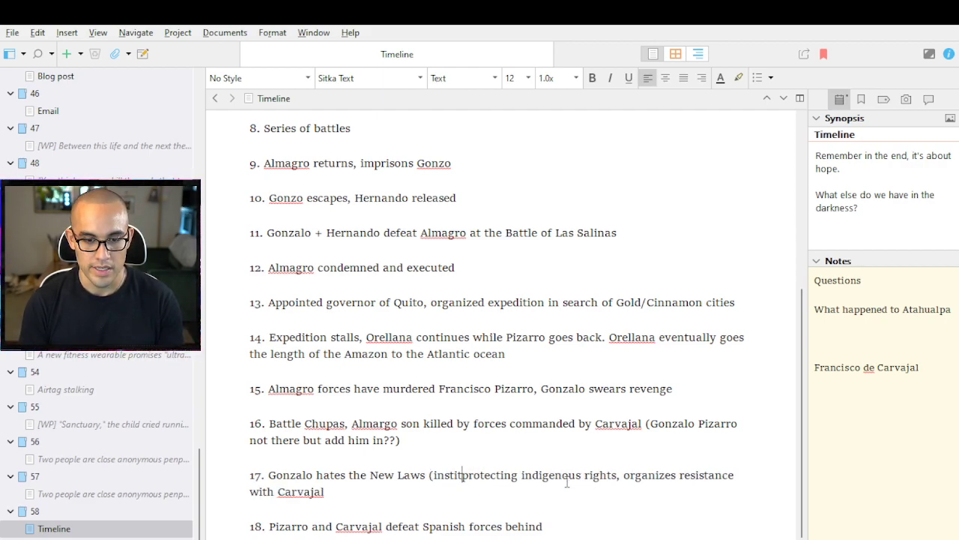
type("tutional")
key("BackSpace")
key("BackSpace")
key("BackSpace")
key("BackSpace")
key("BackSpace")
key("BackSpace")
key("BackSpace")
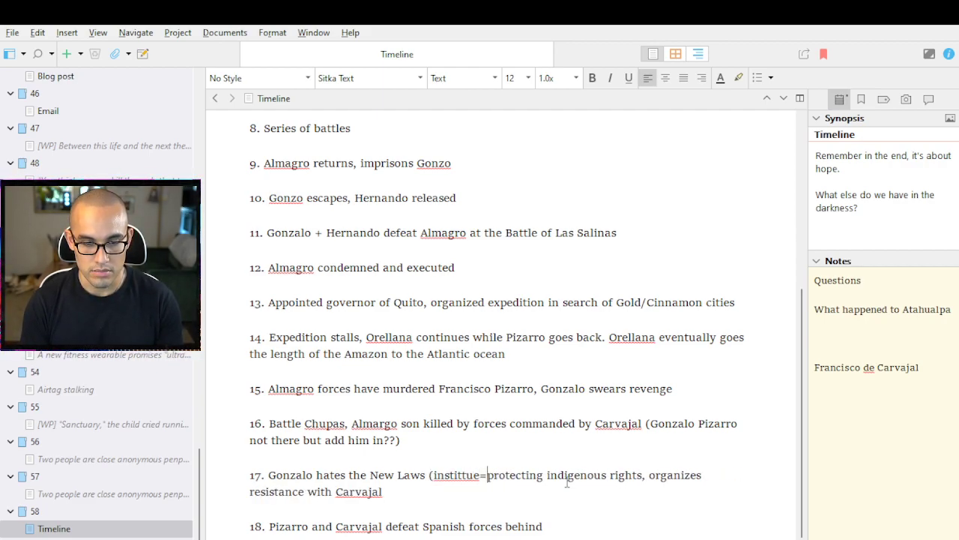
key("BackSpace")
type("uted by")
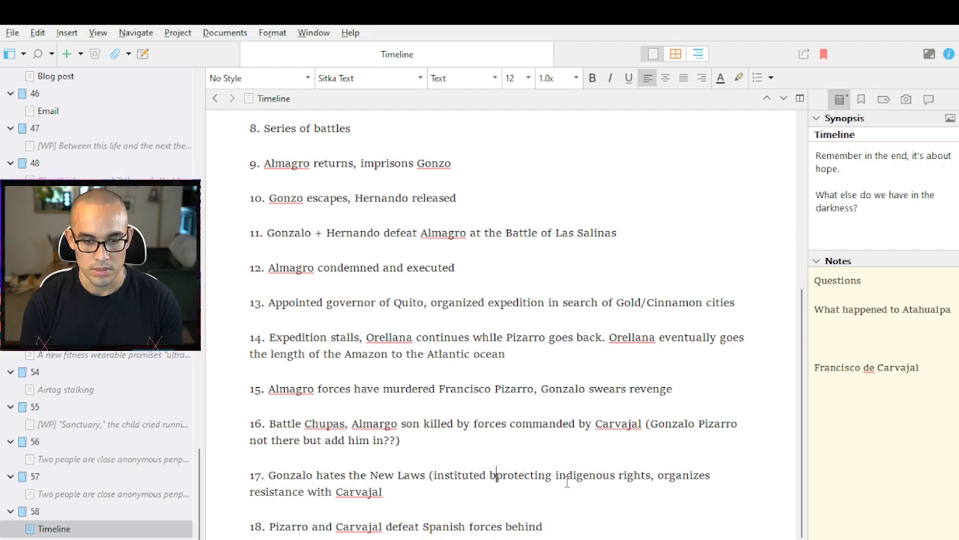
type(" vi")
key("BackSpace")
key("BackSpace")
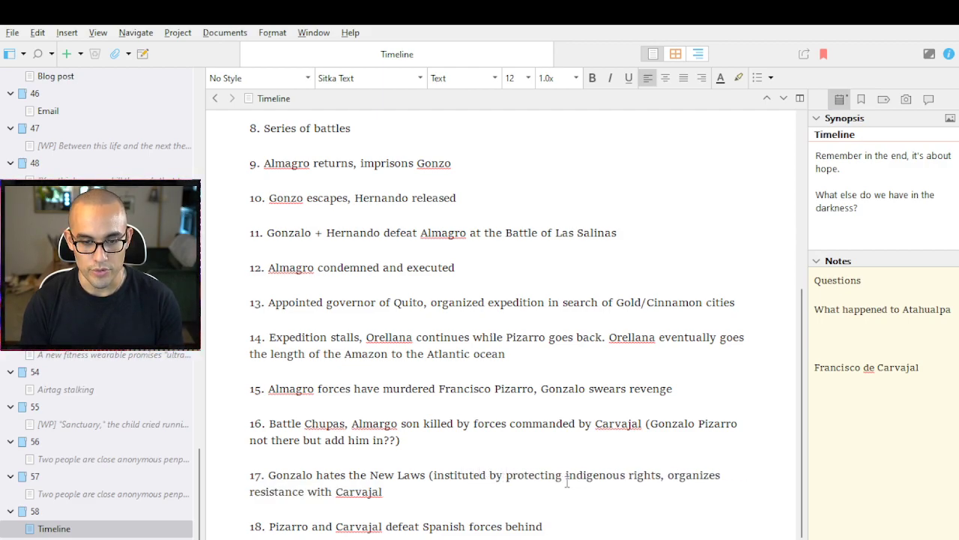
type("new vice")
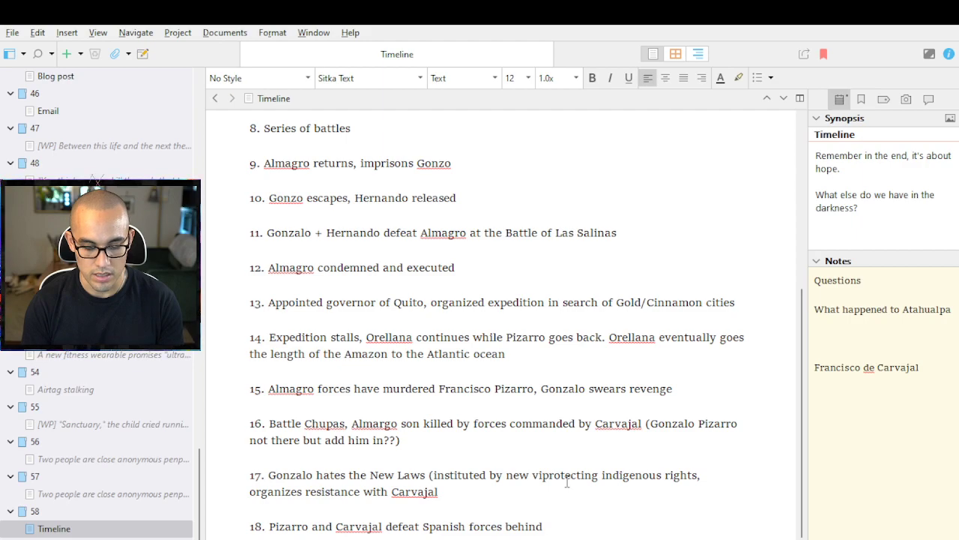
type("r")
key("BackSpace")
key("BackSpace")
key("BackSpace")
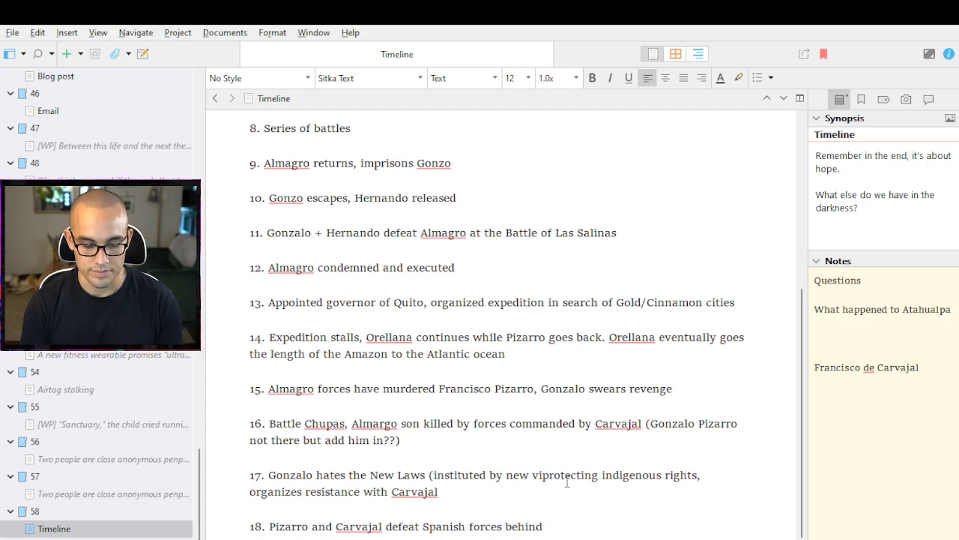
type("ceroy)")
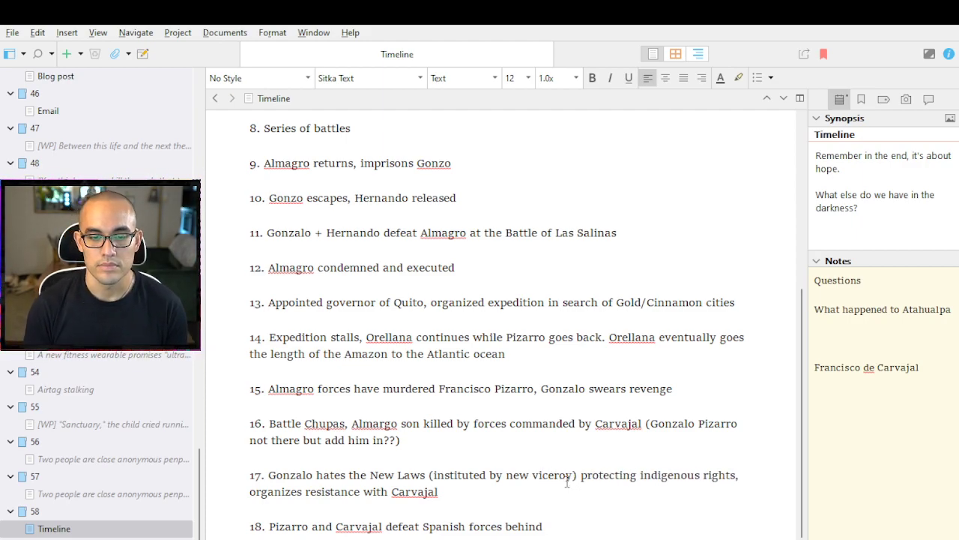
Complete item 18 by appending "viceroy, Gonzalo doens't proclaim himself king despite Carvajal's insistence" to its text
left_click(563, 525)
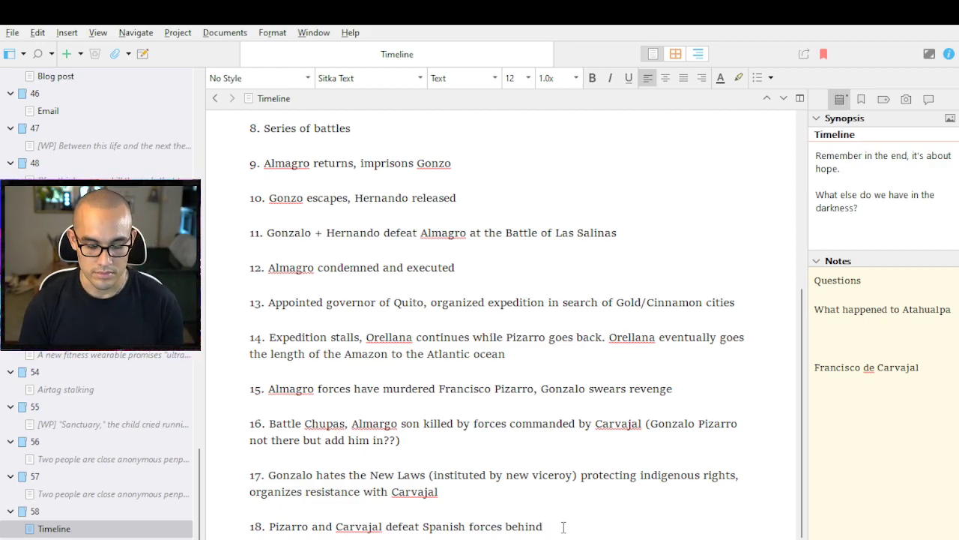
type("viceroy, ")
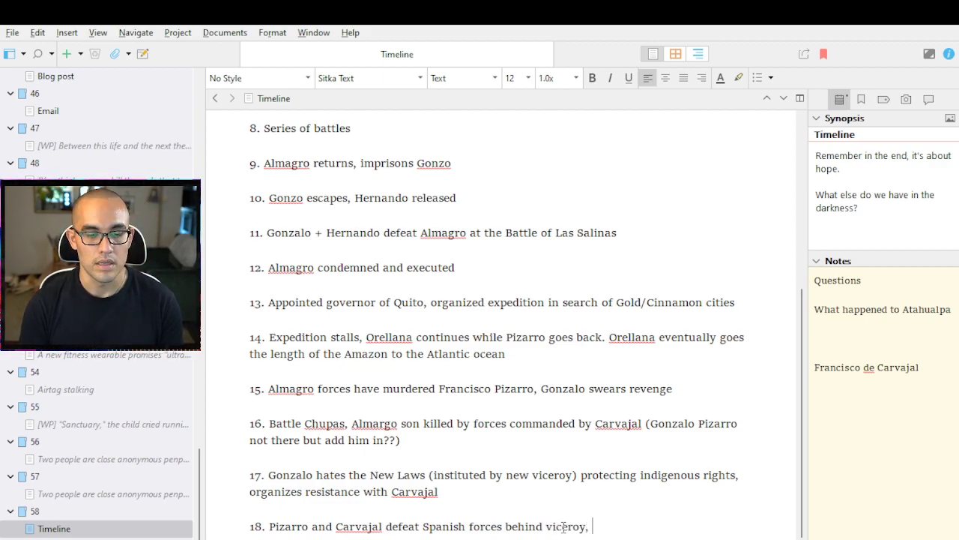
type("Go")
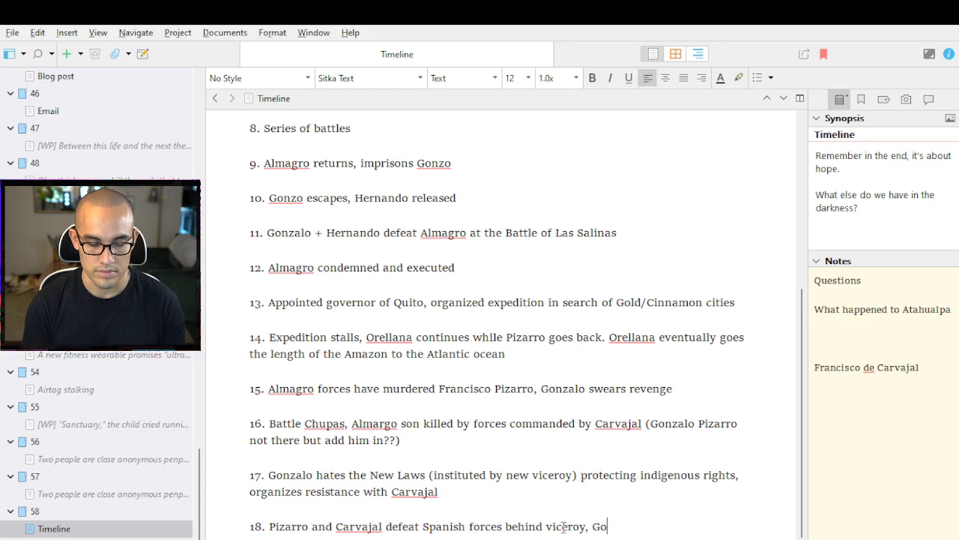
type("nzalo doens")
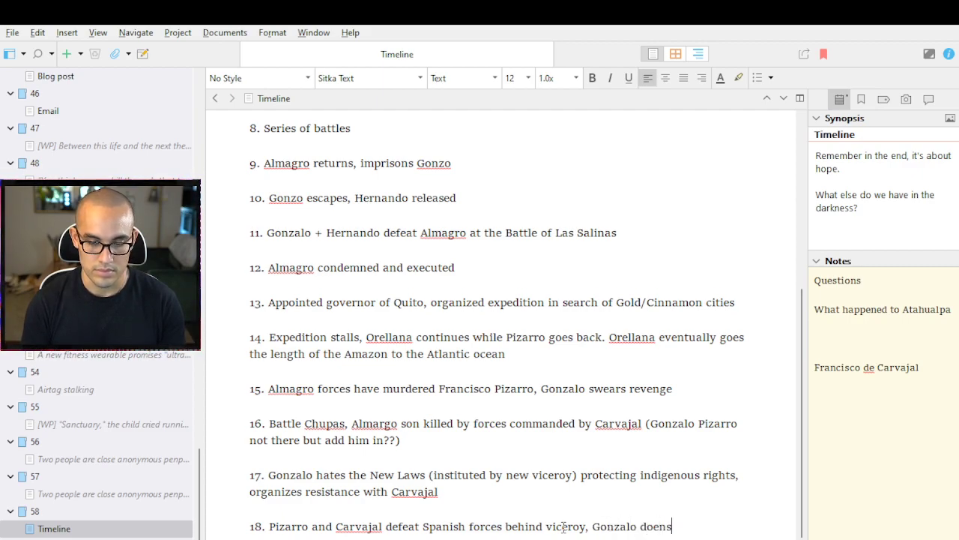
type("'t praclaim")
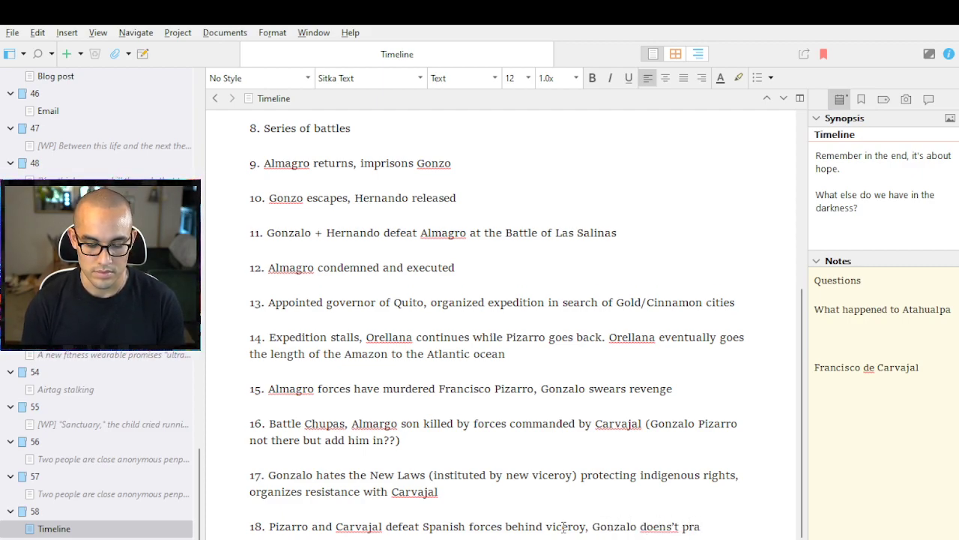
key("BackSpace")
key("BackSpace")
key("BackSpace")
key("BackSpace")
key("BackSpace")
key("BackSpace")
key("BackSpace")
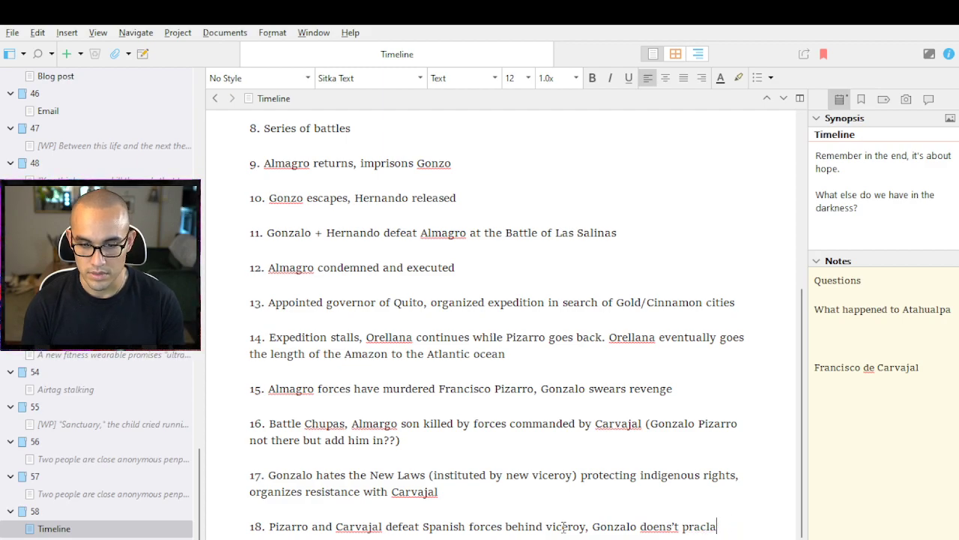
type("oclaim")
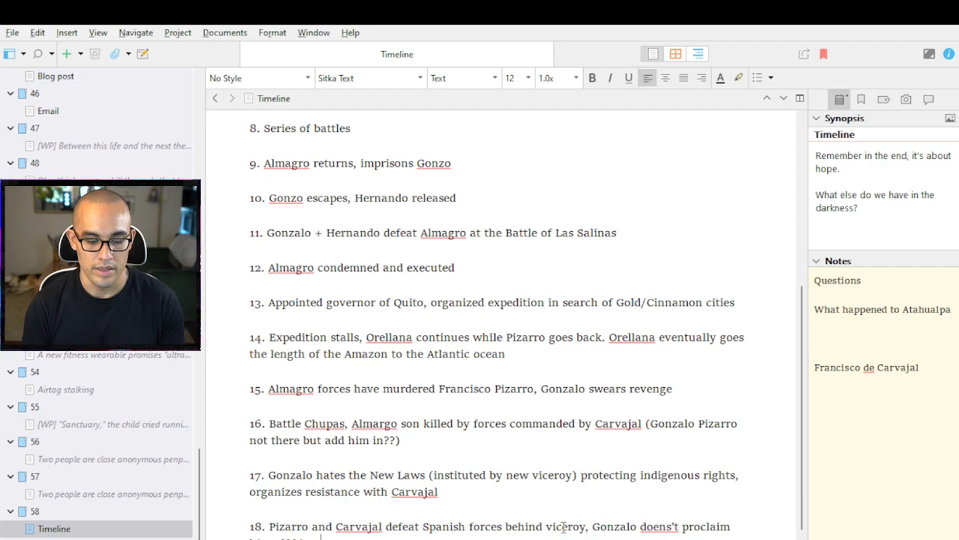
type(" himself king but is")
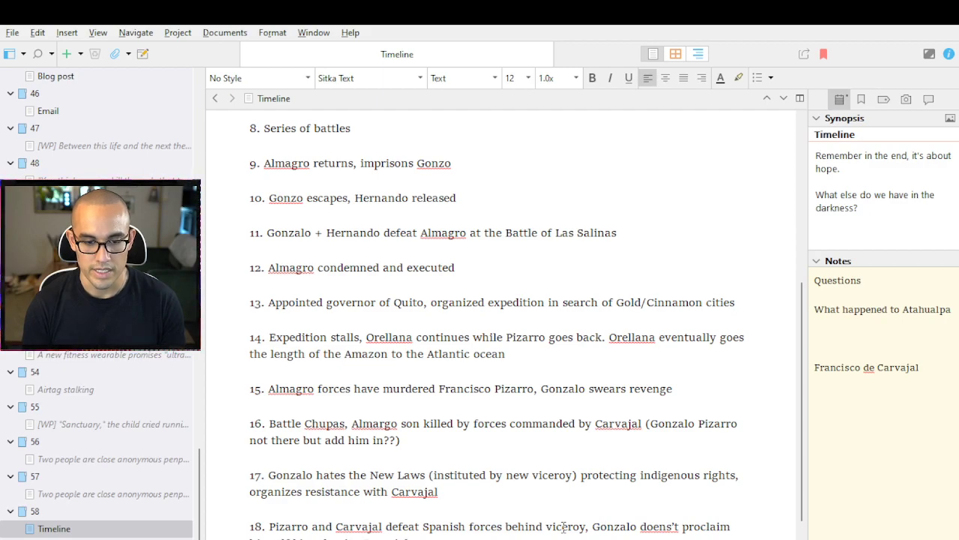
key("BackSpace")
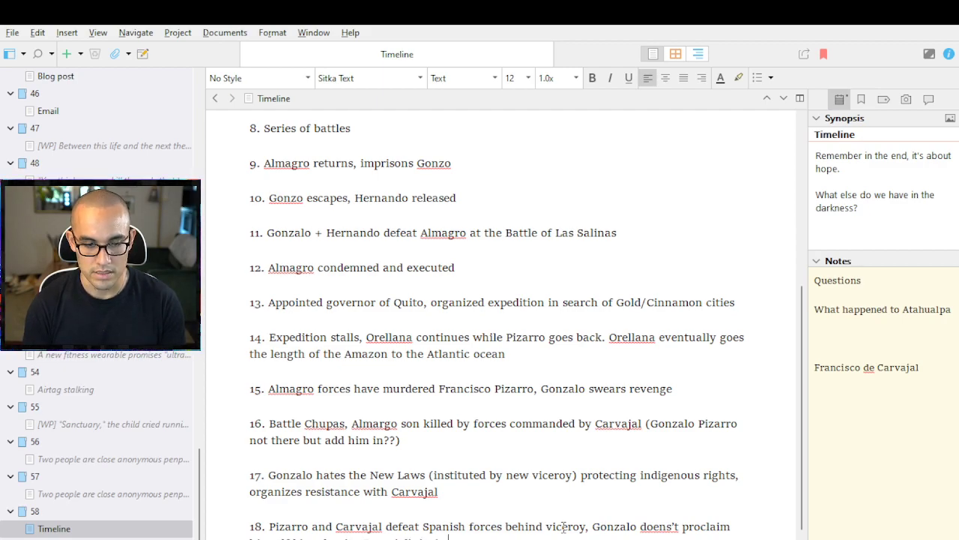
type("nce")
Add a new list line numbered "19." below item 18, separated by a blank line
key("Return")
key("Return")
key("alt+Tab")
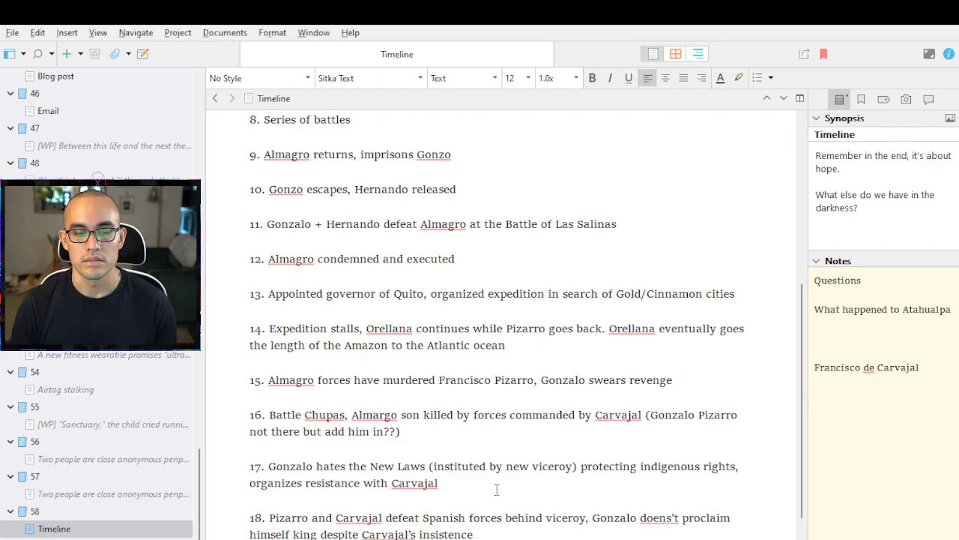
scroll(496, 487, "down", 2)
type("19.")
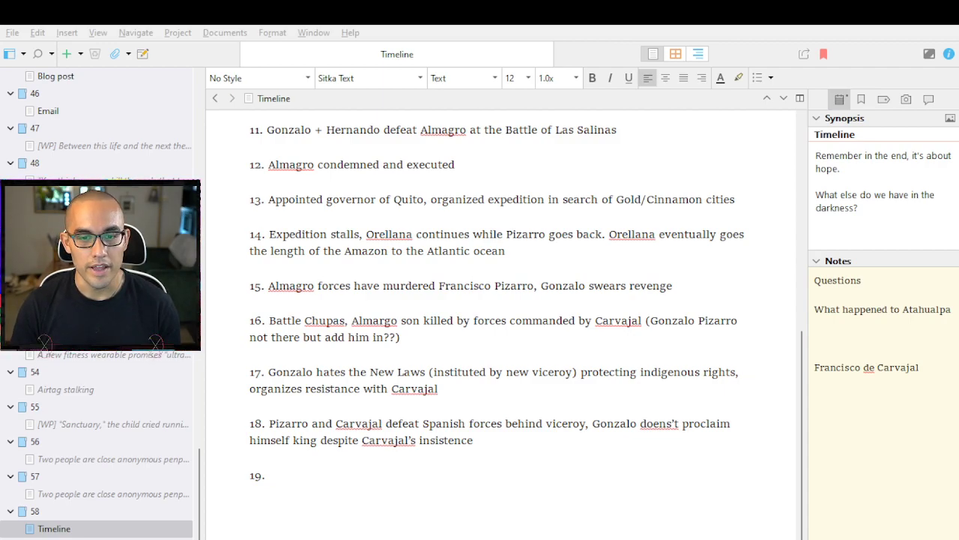
Write "New Spanish leader arrives and overturns New Laws," as the text of item 19
type("Newe")
key("BackSpace")
key("BackSpace")
key("BackSpace")
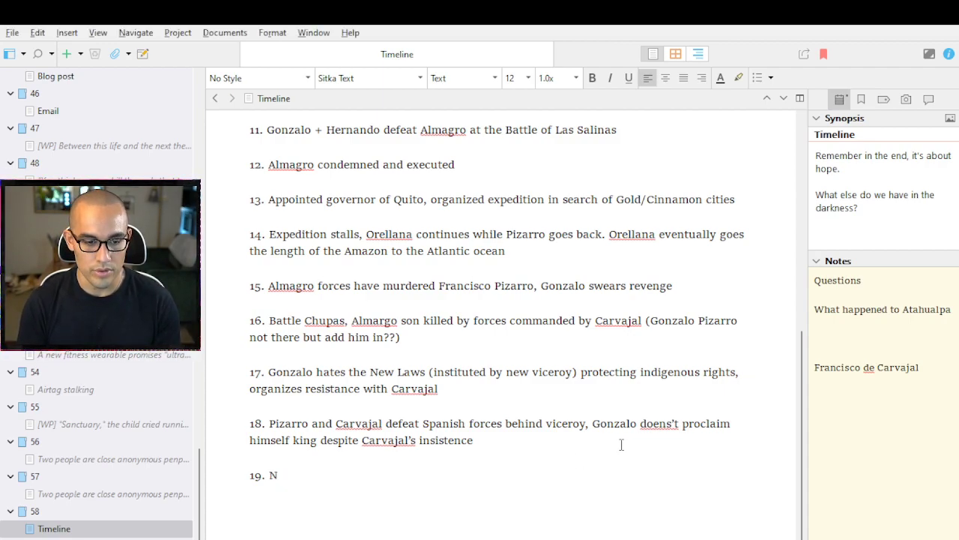
type("ew Spanish leade")
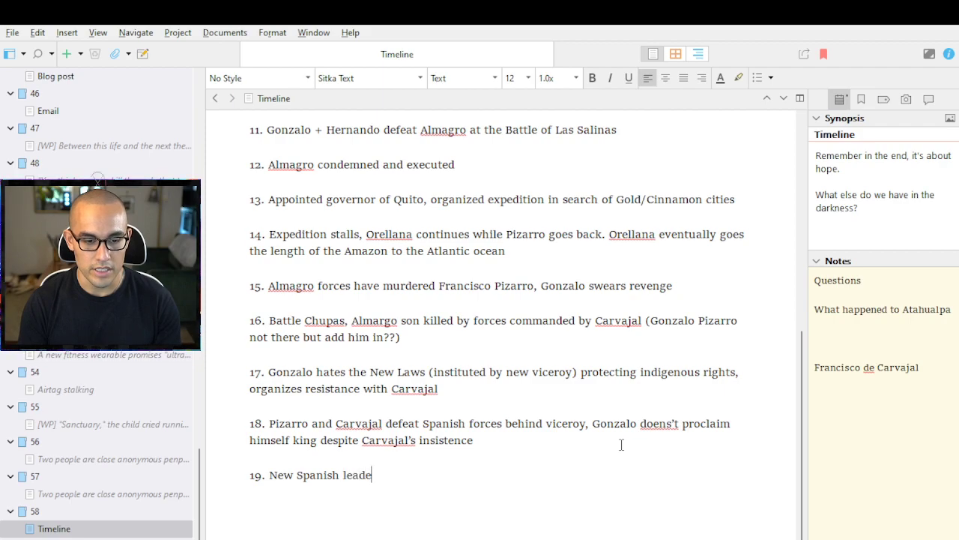
type("r arrives and overt")
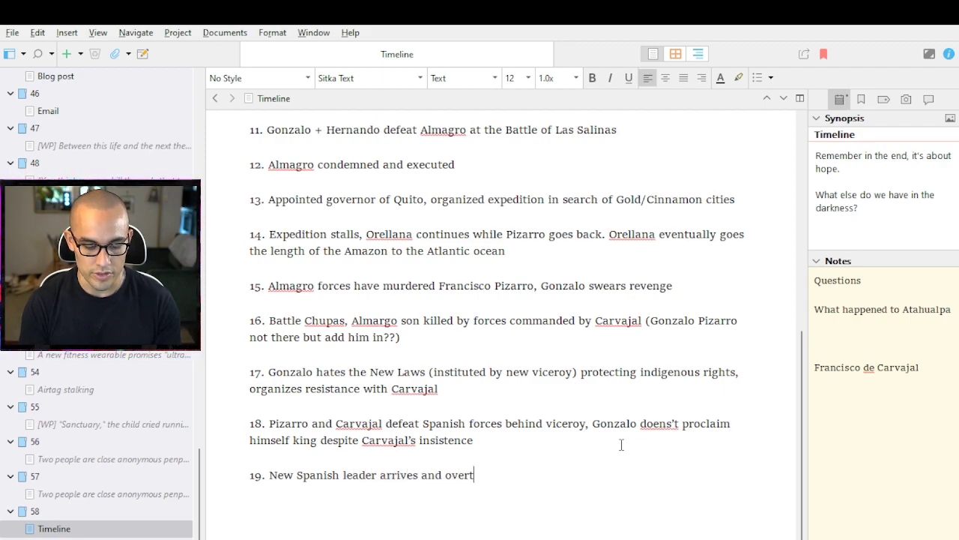
type("urns New ")
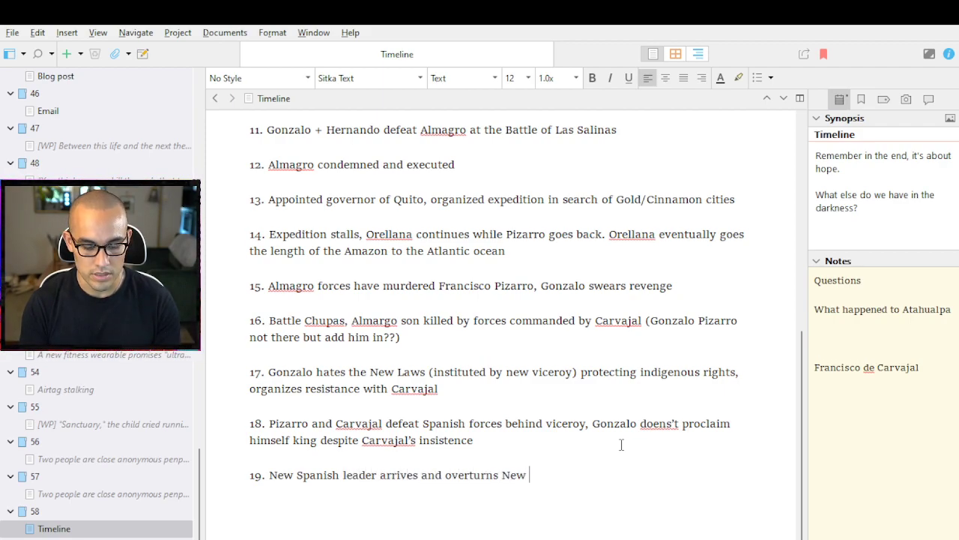
type("Laws,")
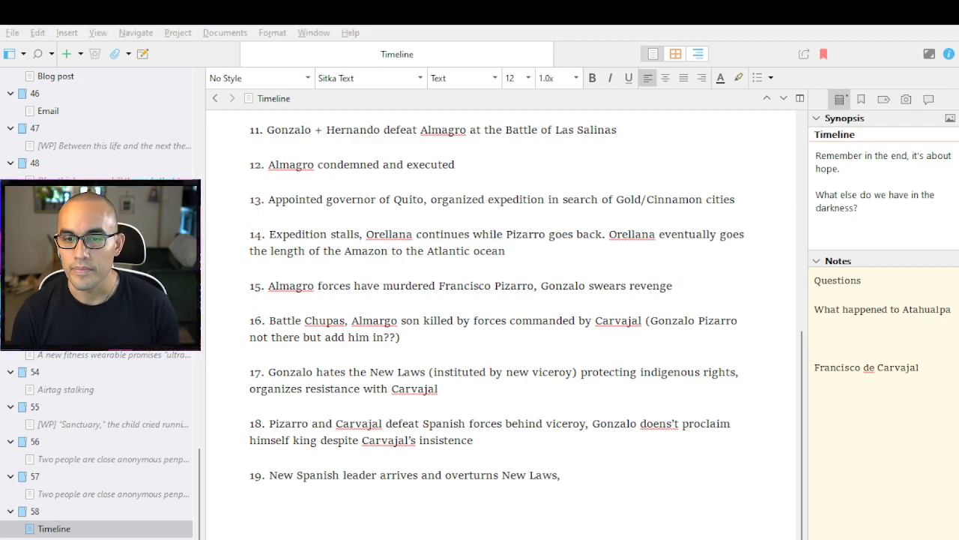
Add a period after "insistence" at the end of item 18
left_click(490, 505)
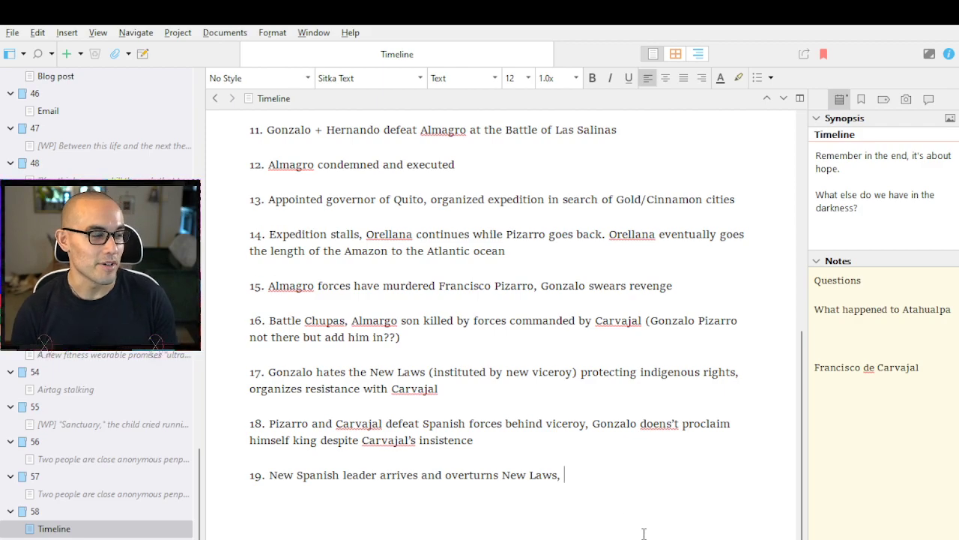
key("alt+Tab")
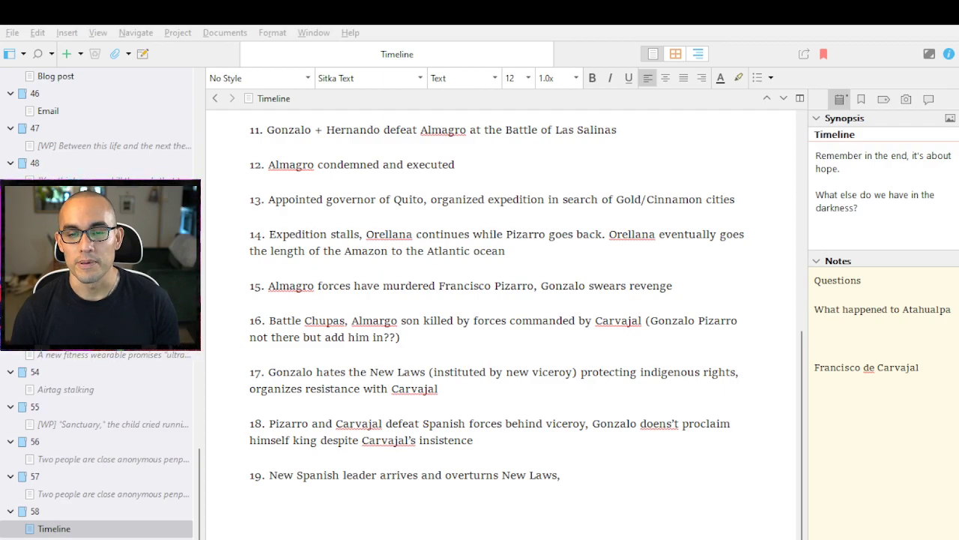
left_click(563, 475)
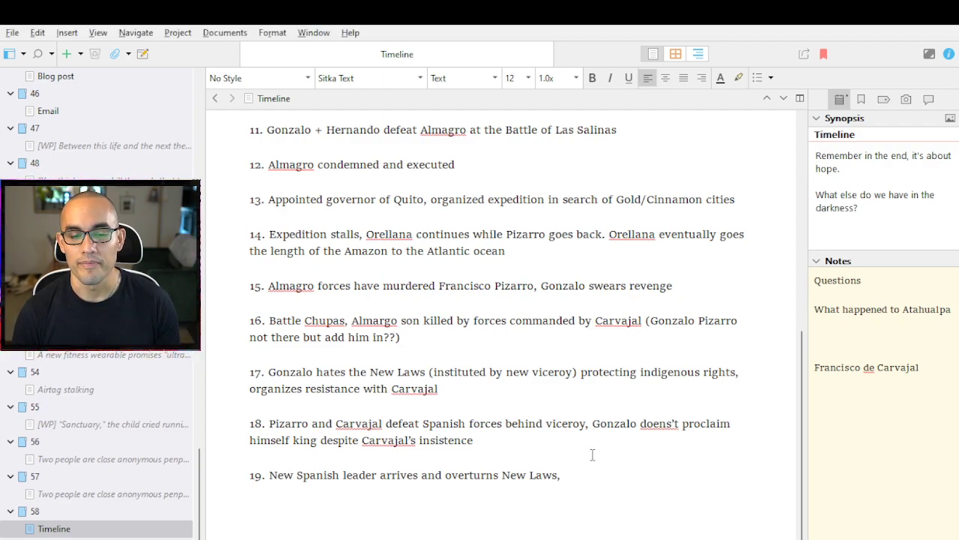
left_click(621, 455)
left_click(600, 435)
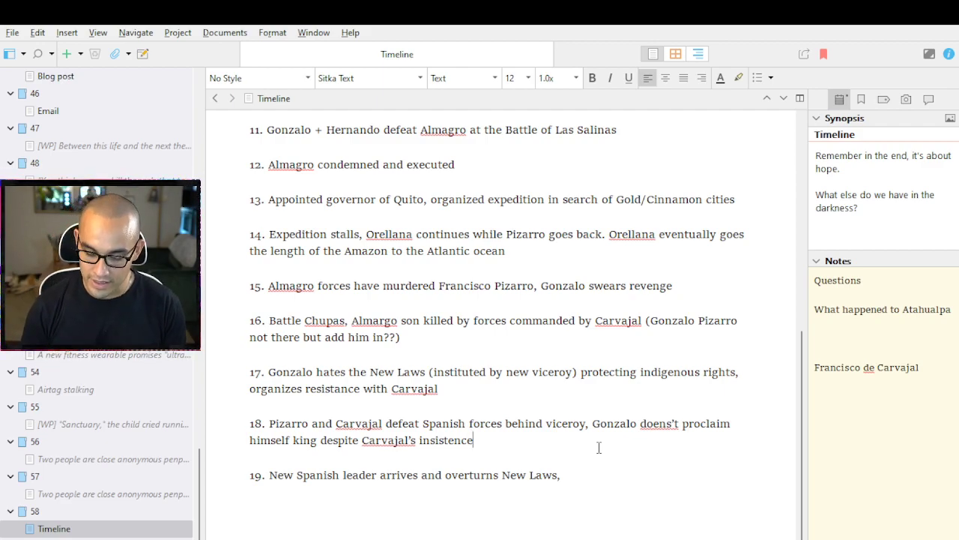
type(".")
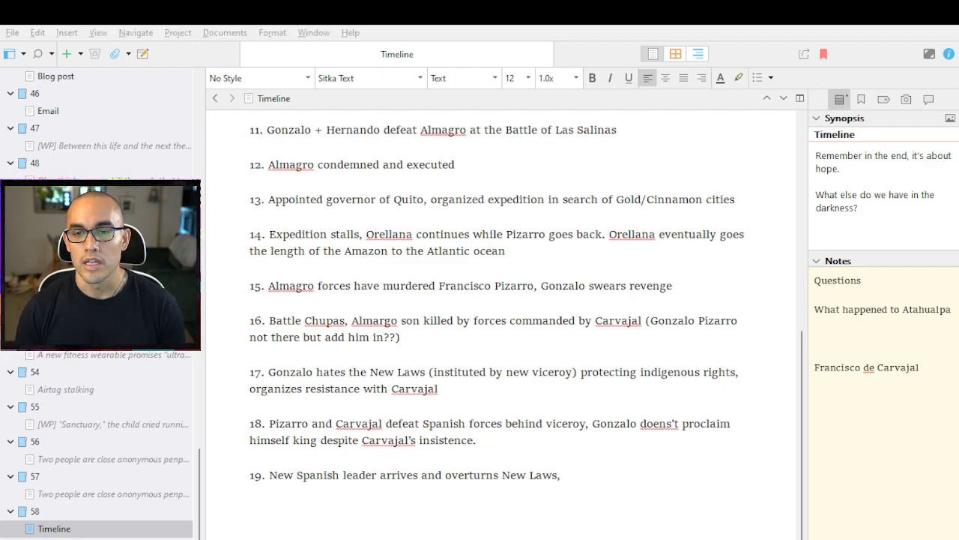
Add "Bartolome de las Casas" to the document notes on the line below Francisco de Carvajal, without a leading space
left_click(580, 439)
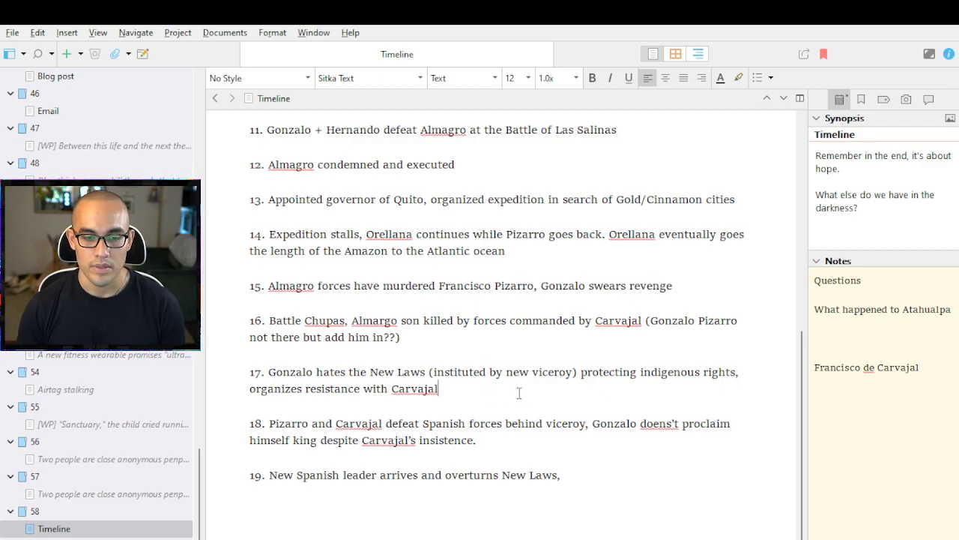
left_click(904, 426)
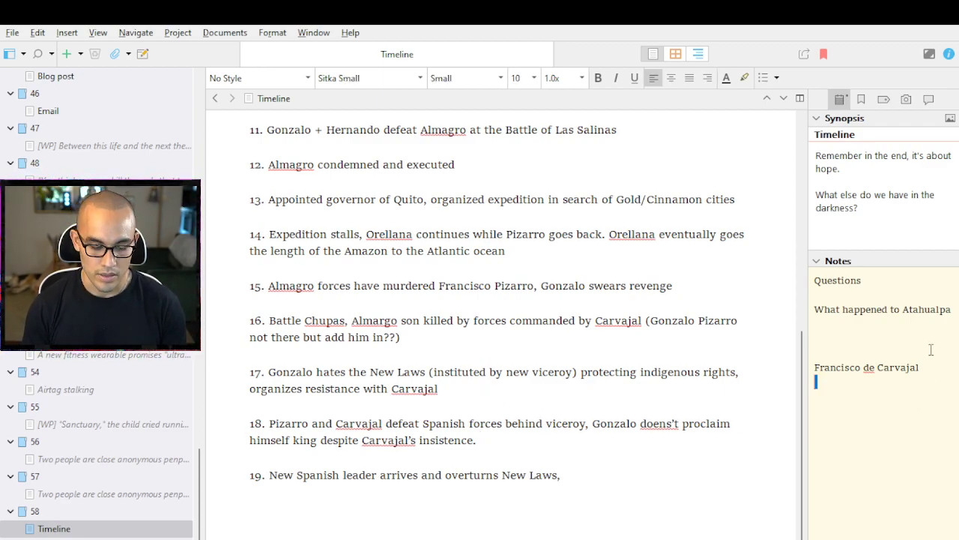
type("Bartol")
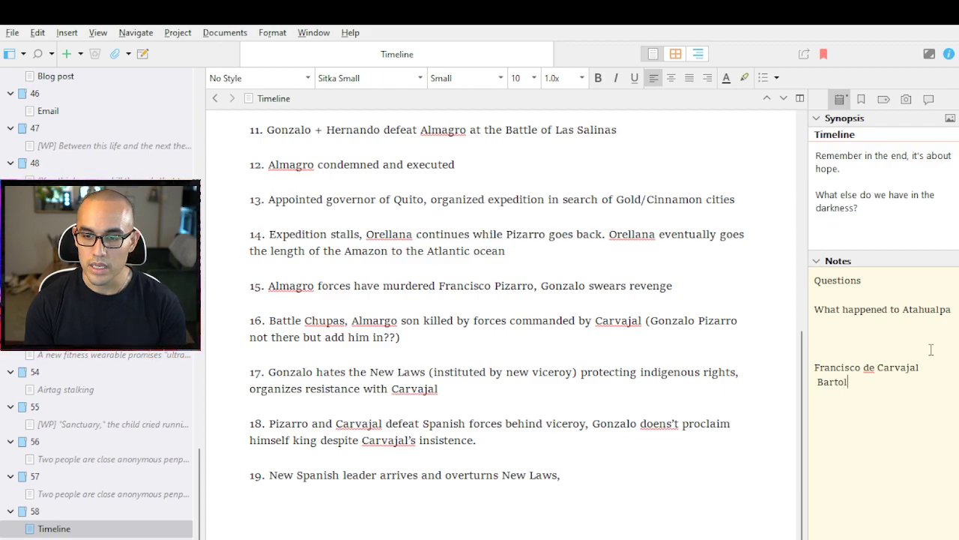
type("ome de")
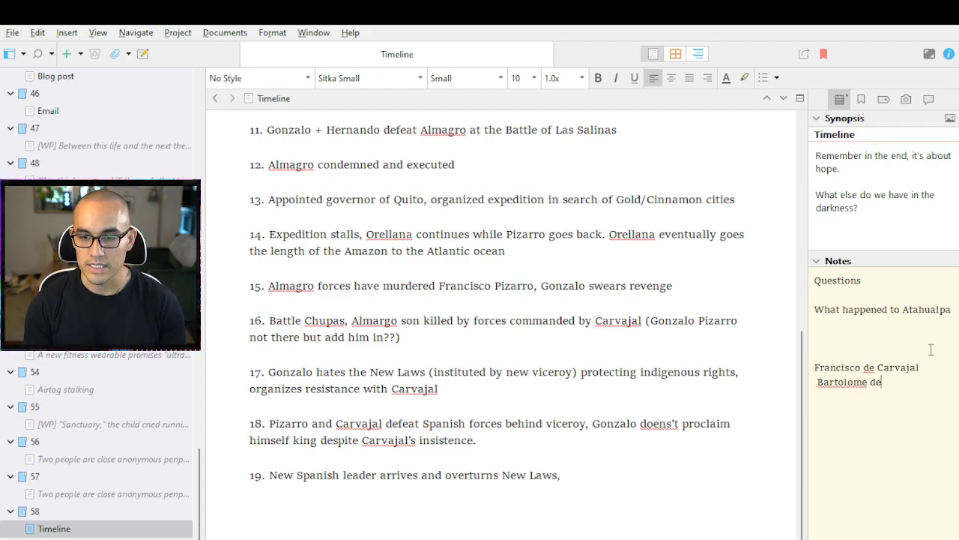
type(" las Casas")
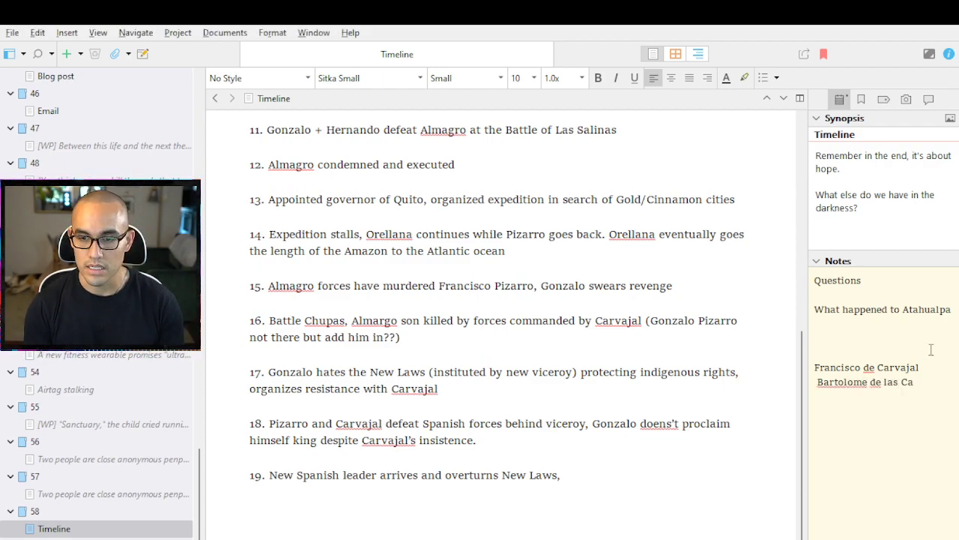
left_click(817, 384)
key("BackSpace")
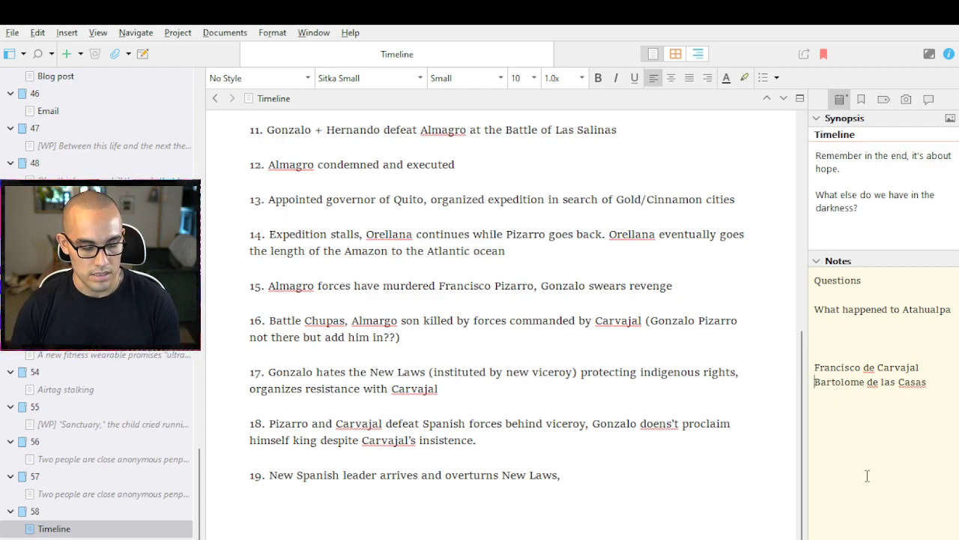
Continue item 19 after "New Laws," with "Pizarro's army deserts him,"
key("alt+Tab")
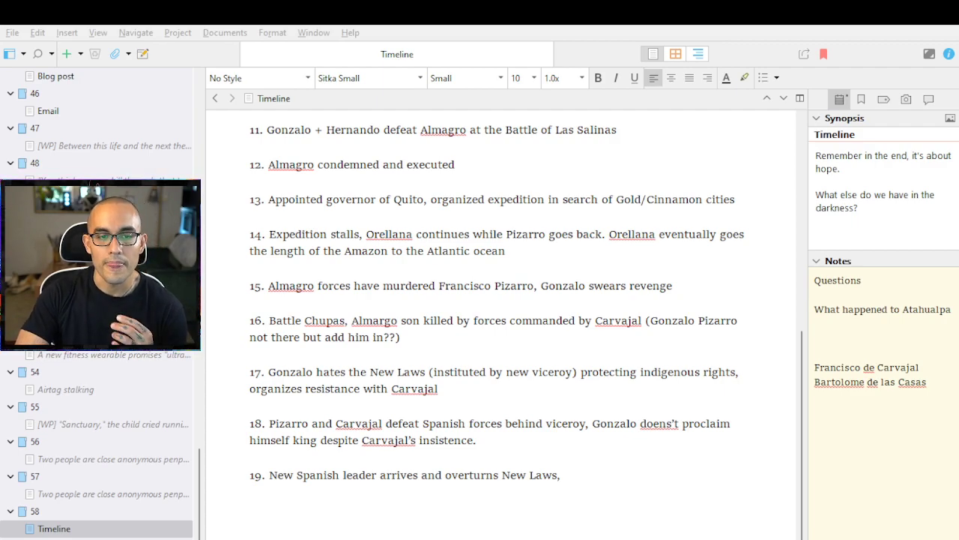
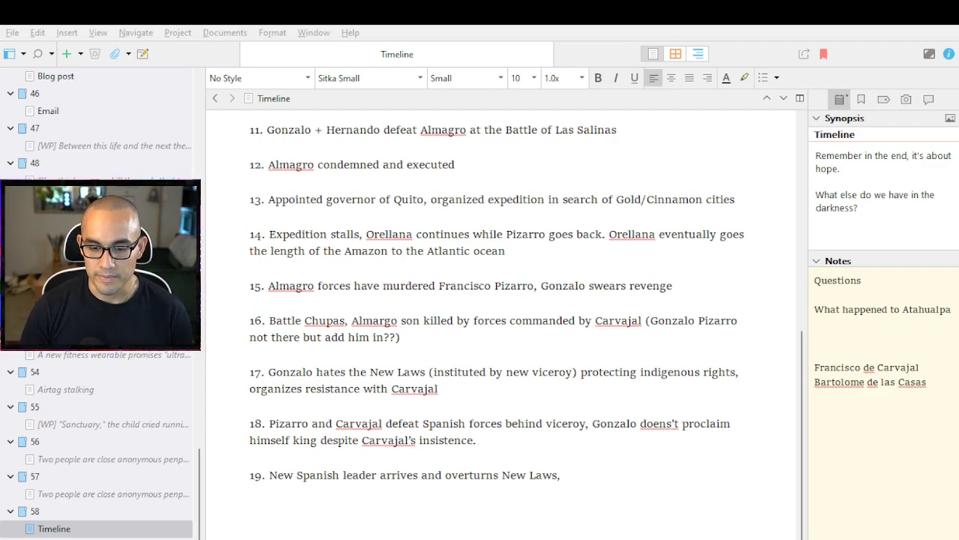
left_click(631, 484)
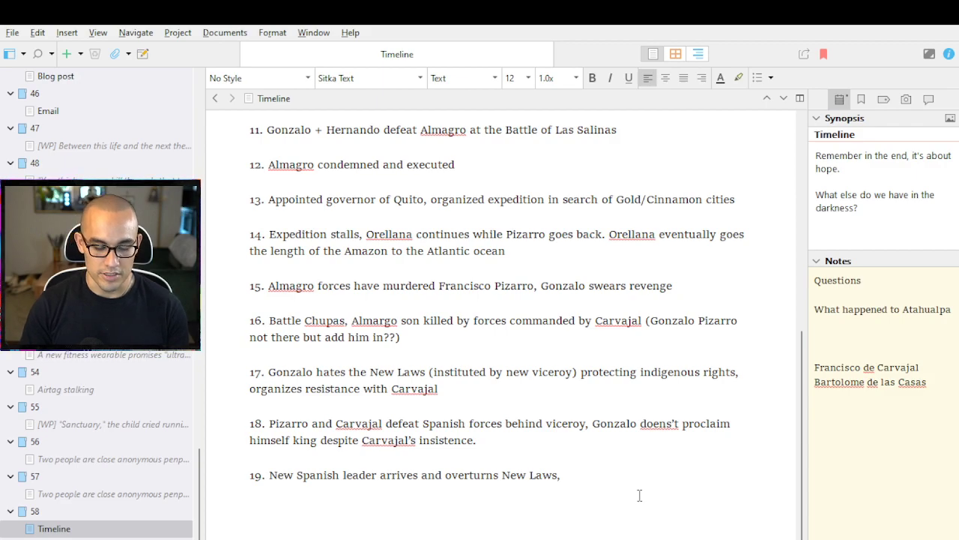
key("alt+Tab")
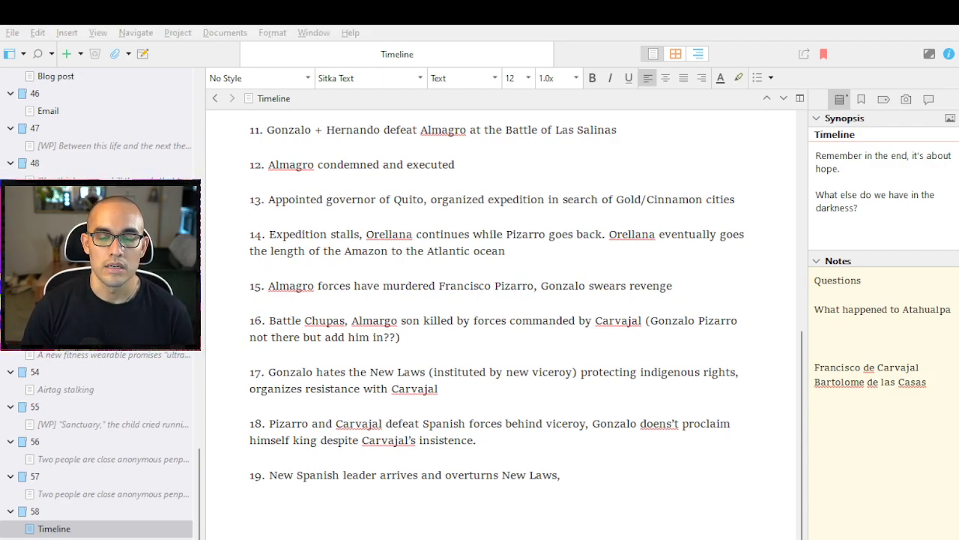
key("alt+Tab")
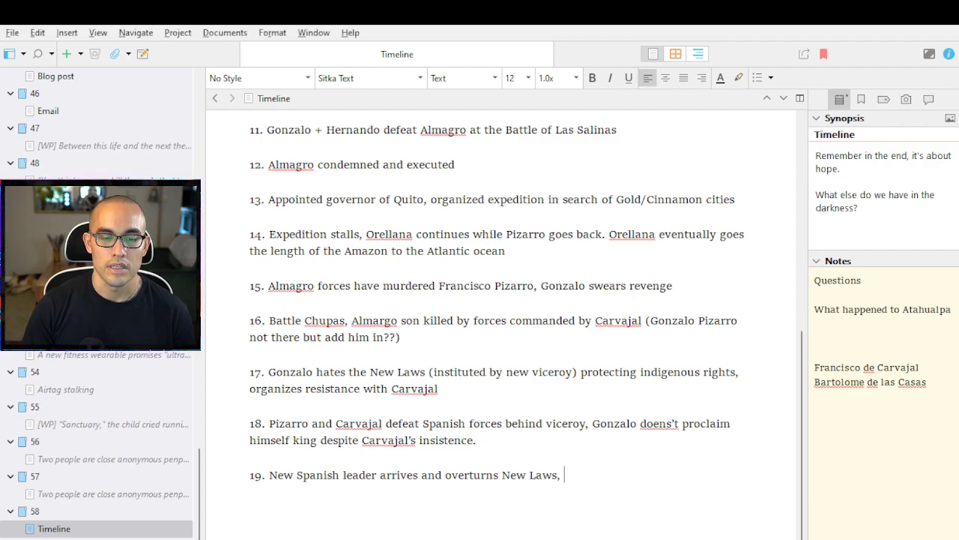
type("Piz")
type("arro's armyu")
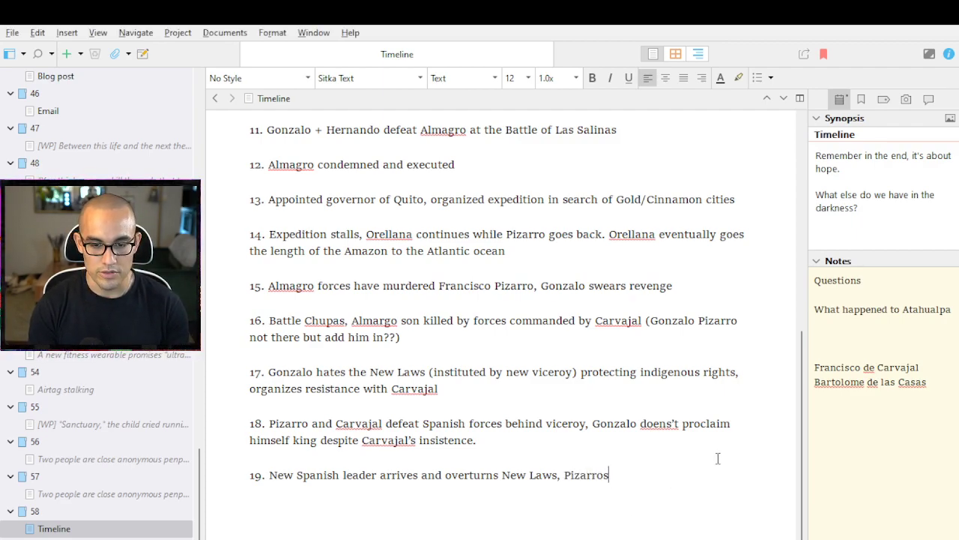
key("BackSpace")
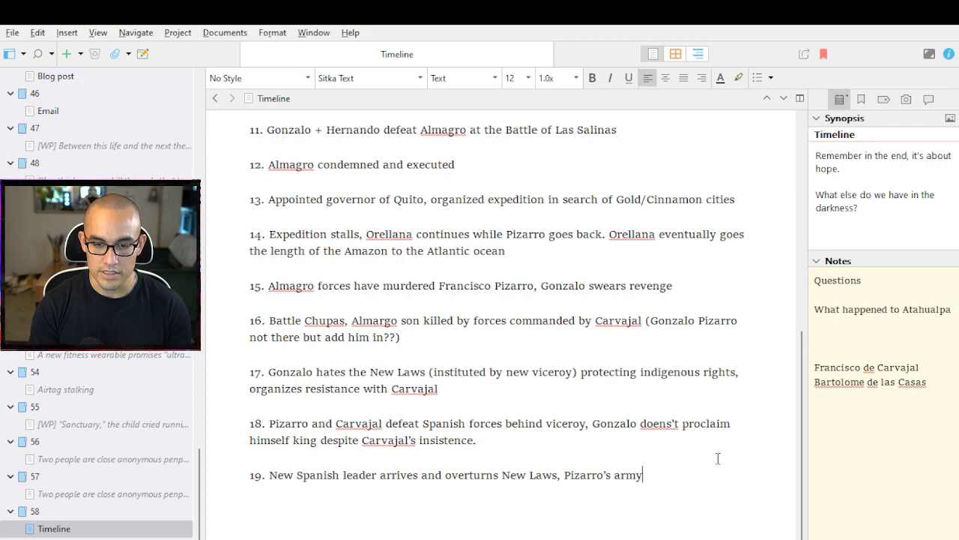
type("deserts him,")
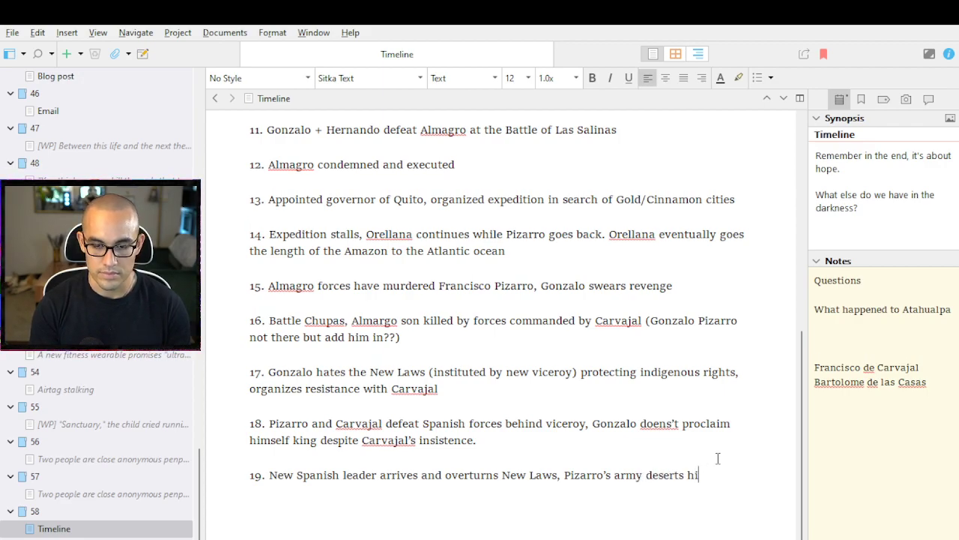
Extend item 19 with "Gonzalo surrenders and is beheaded" after "deserts him,"
key("alt+Tab")
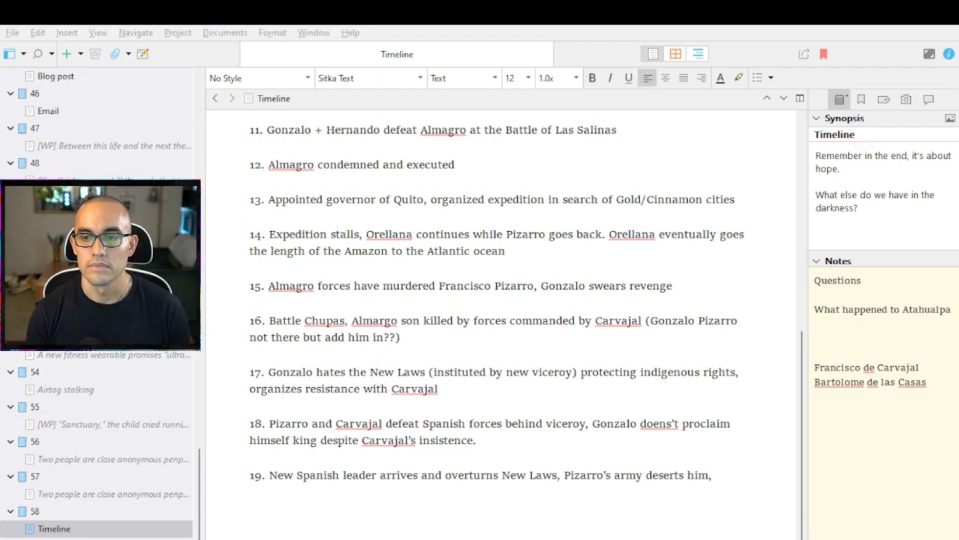
key("alt+Tab")
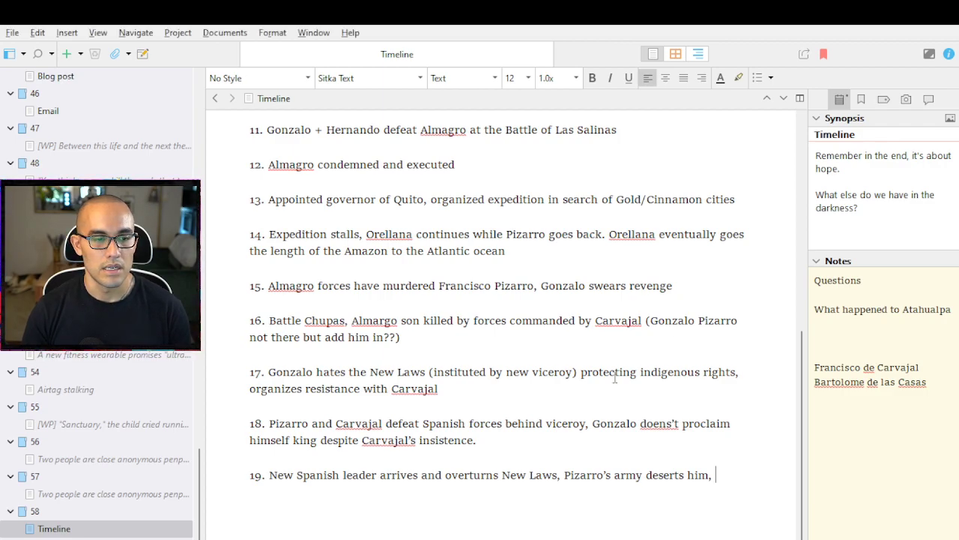
type("Gonzalo")
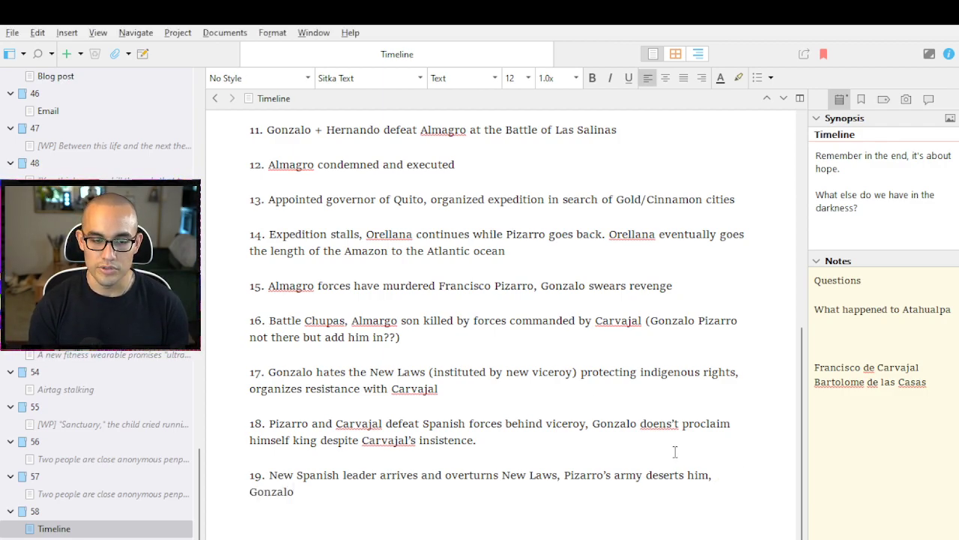
type(" surrenders and is beheadewd")
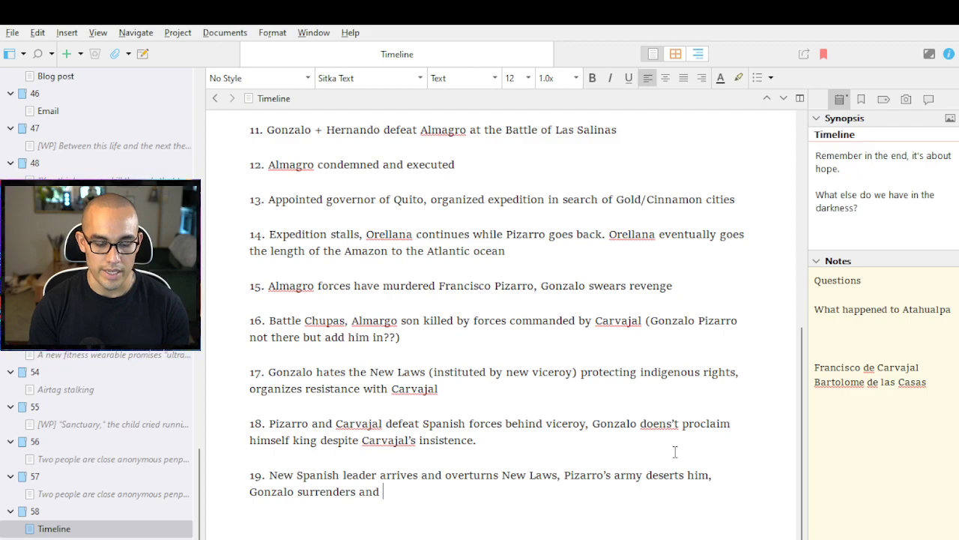
key("BackSpace")
key("BackSpace")
key("BackSpace")
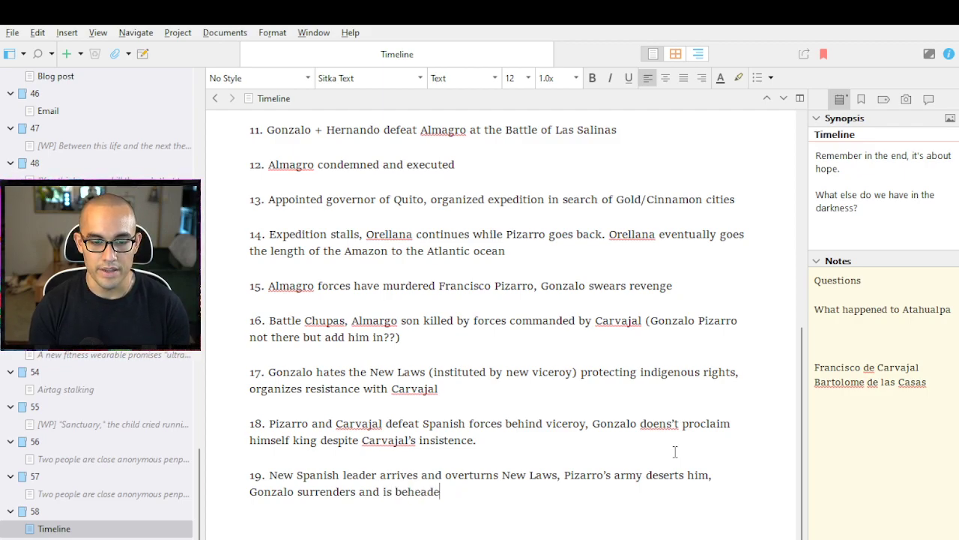
type("ed")
End the sentence in item 19 with a period and add the quote "Who's with me?" in quotation marks
type(". \"Wh")
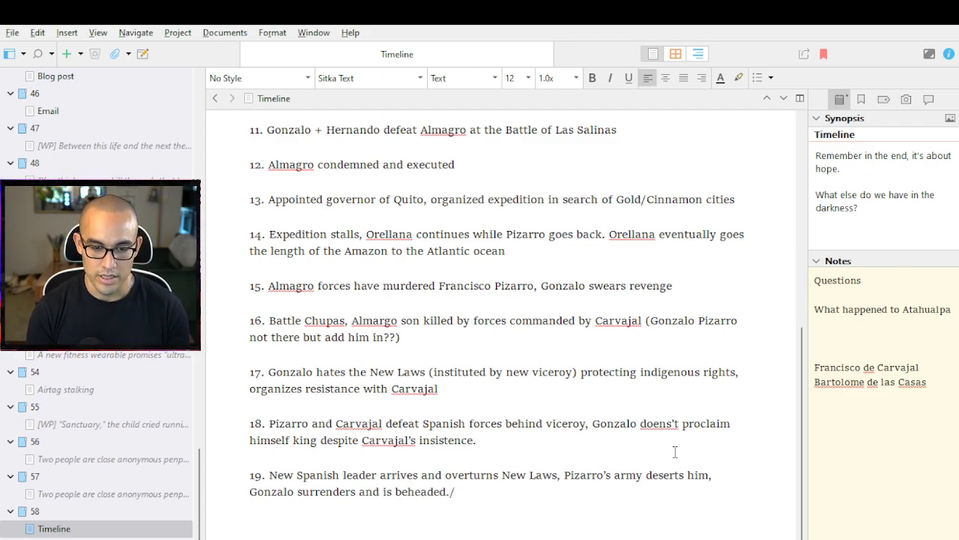
type("op")
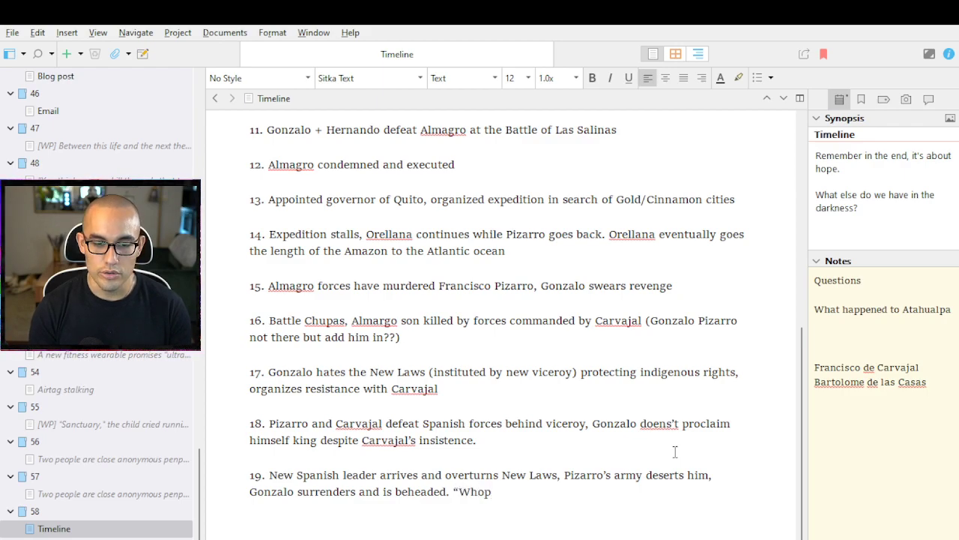
key("BackSpace")
type("'s with ")
type("me?\"")
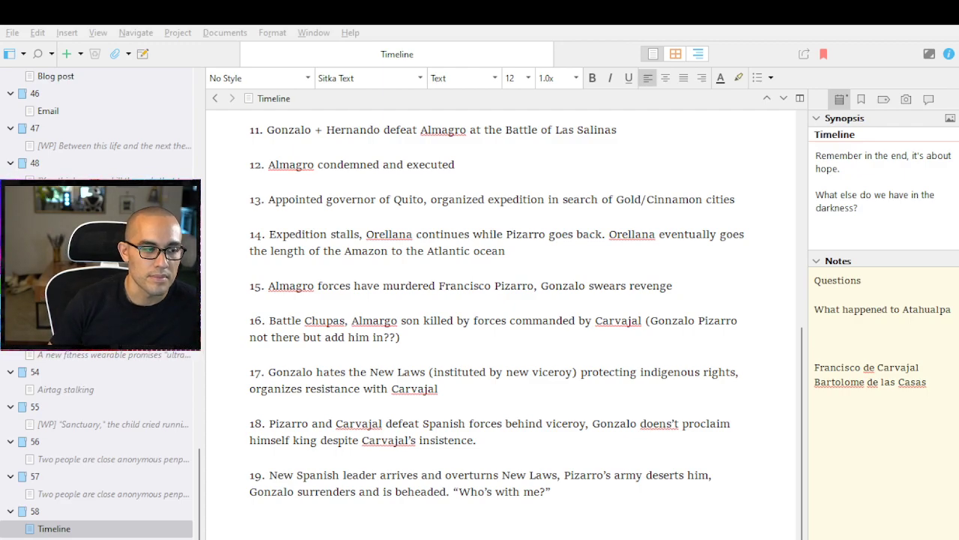
Start a new line below item 19, separated by a blank line
left_click(595, 529)
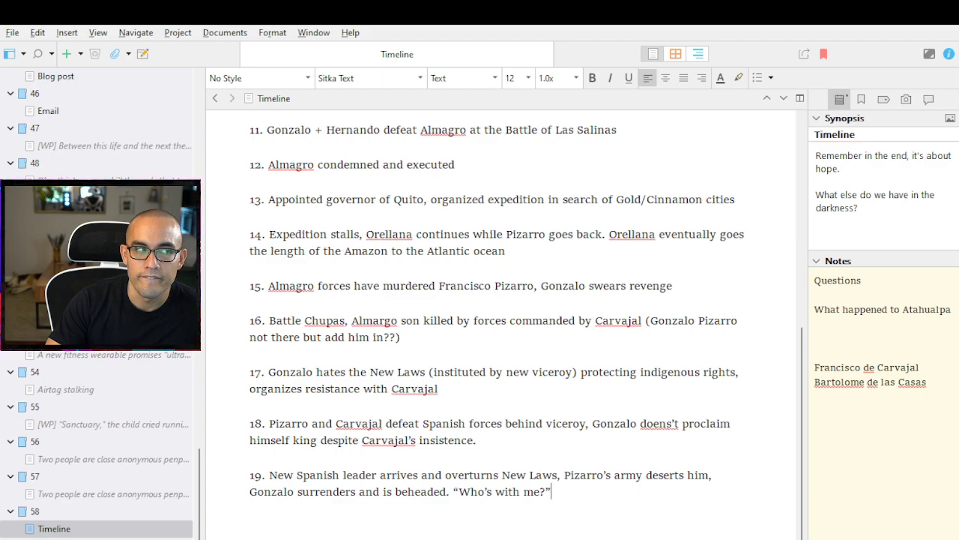
key("alt+Tab")
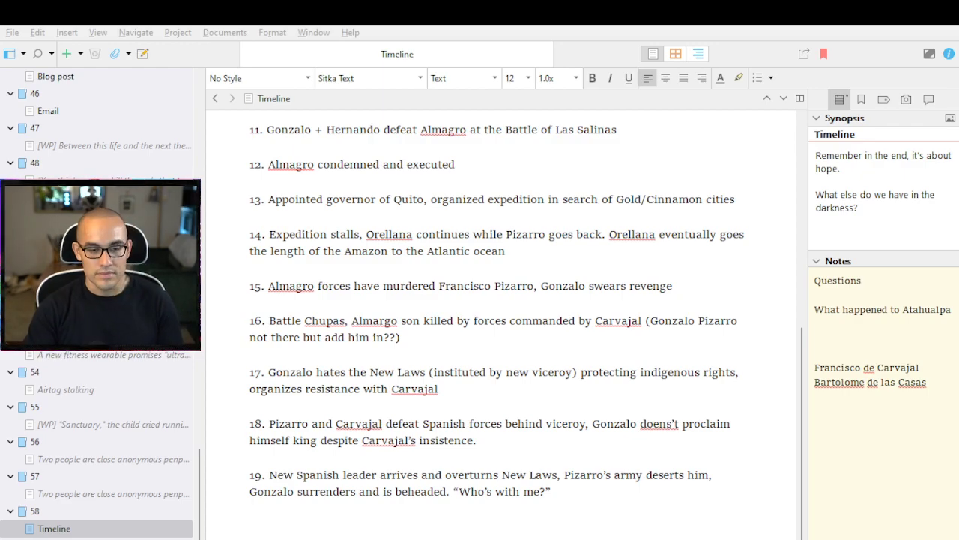
left_click(649, 503)
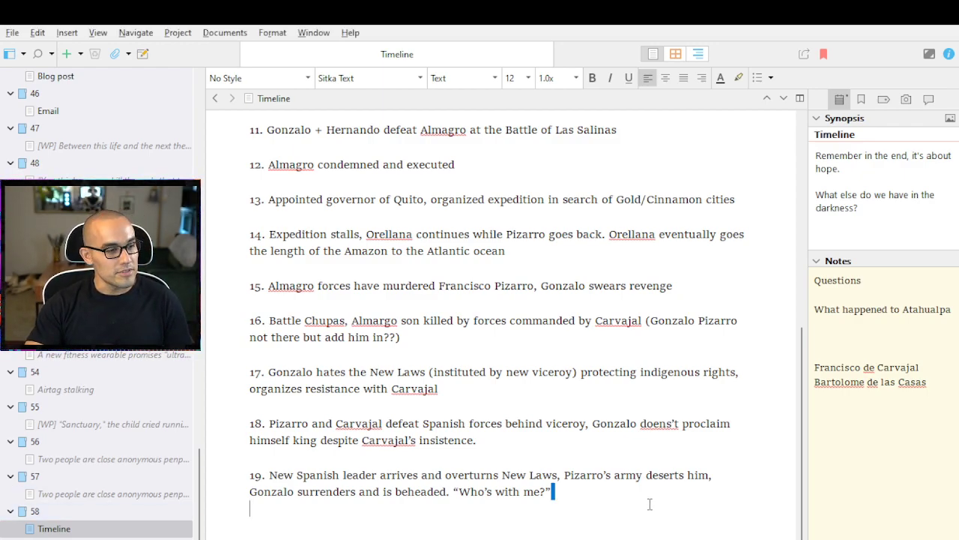
scroll(621, 506, "down", 1)
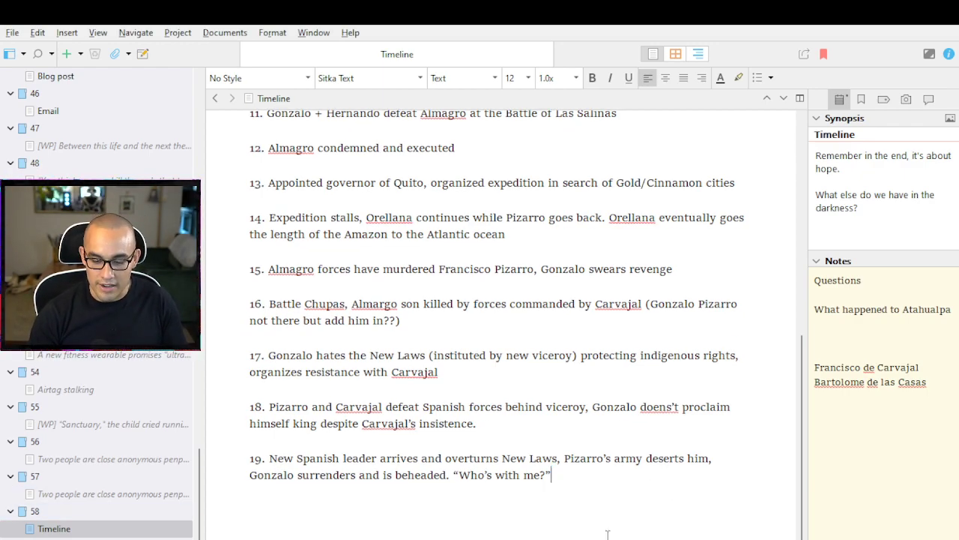
key("Return")
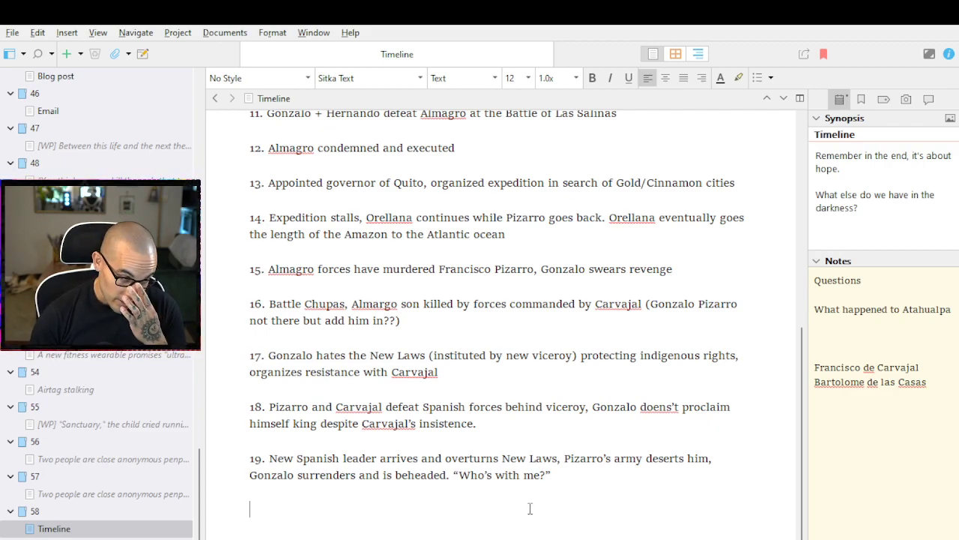
Review the order of events across the timeline, from the GONZO heading down through the numbered items
scroll(517, 525, "up", 10)
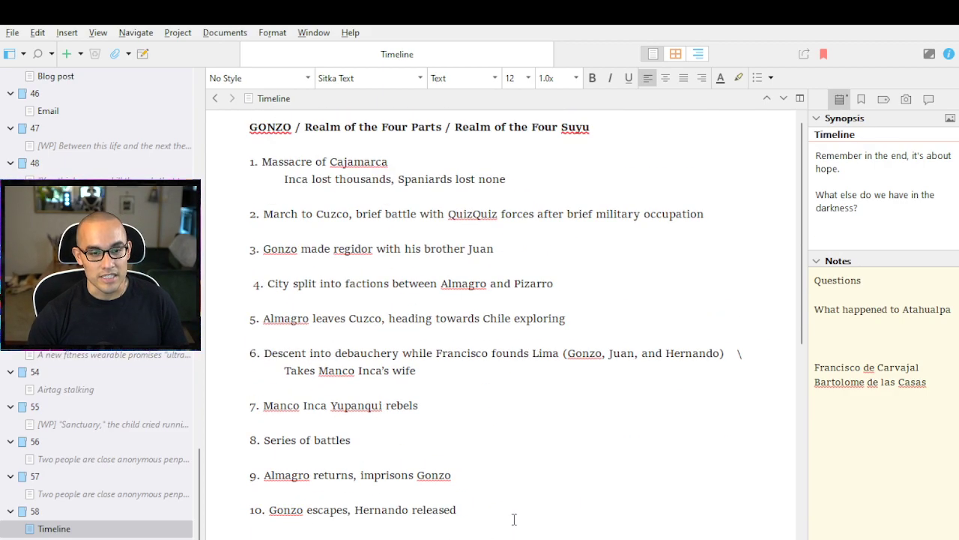
scroll(420, 472, "down", 5)
scroll(405, 460, "down", 3)
scroll(480, 487, "up", 6)
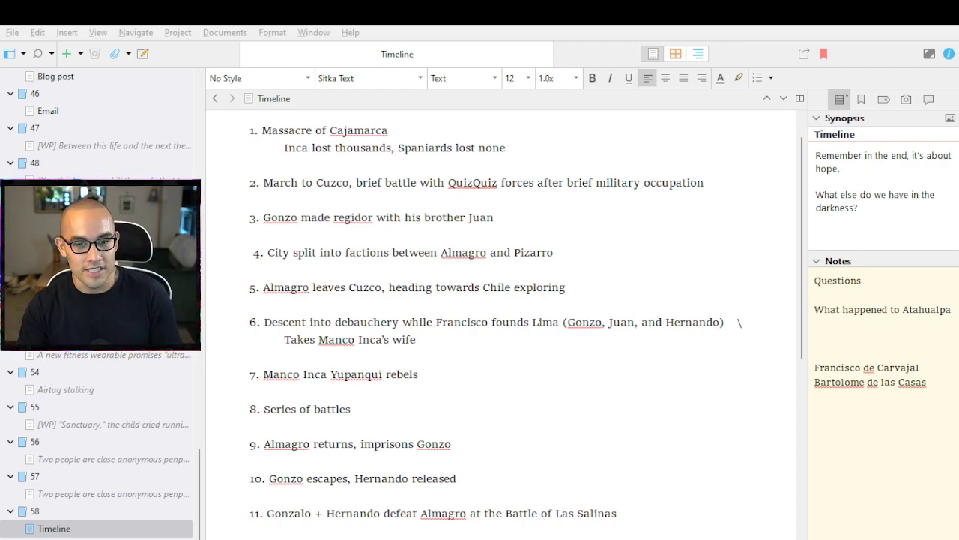
scroll(453, 457, "down", 7)
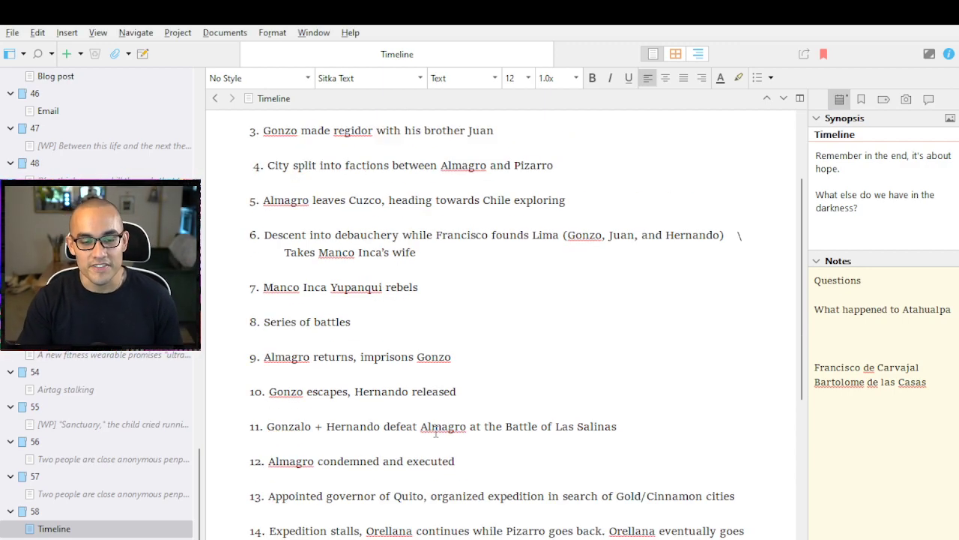
scroll(467, 441, "down", 5)
scroll(476, 461, "up", 5)
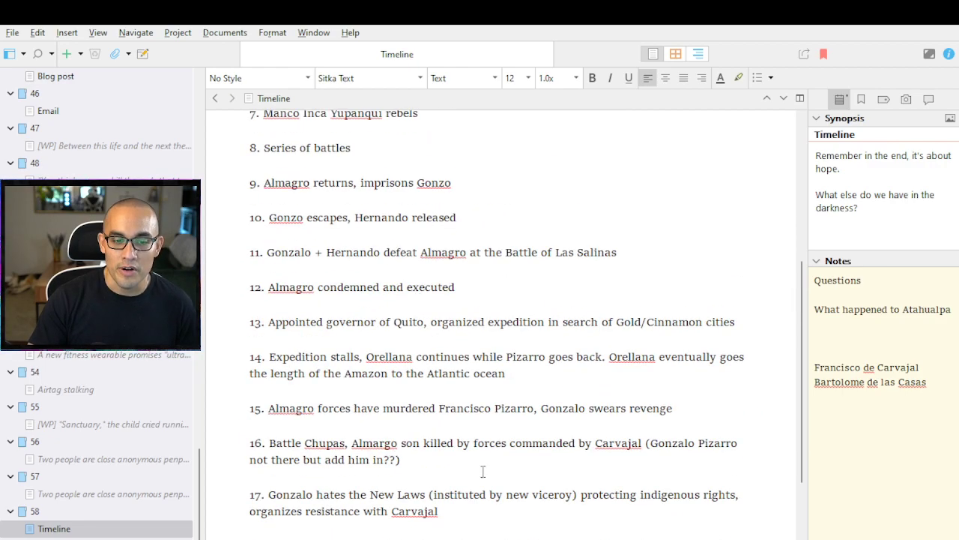
scroll(642, 342, "up", 4)
scroll(642, 337, "up", 4)
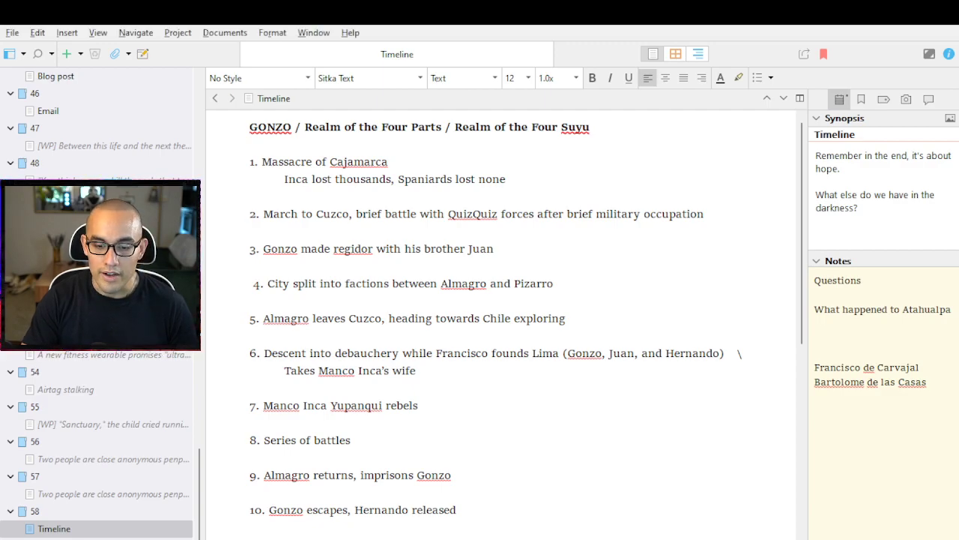
scroll(442, 450, "down", 4)
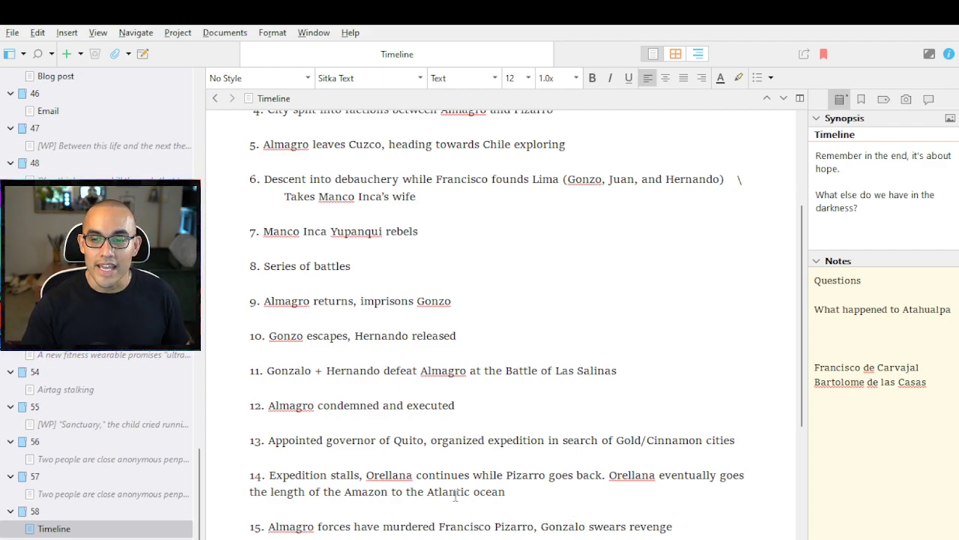
scroll(608, 439, "up", 5)
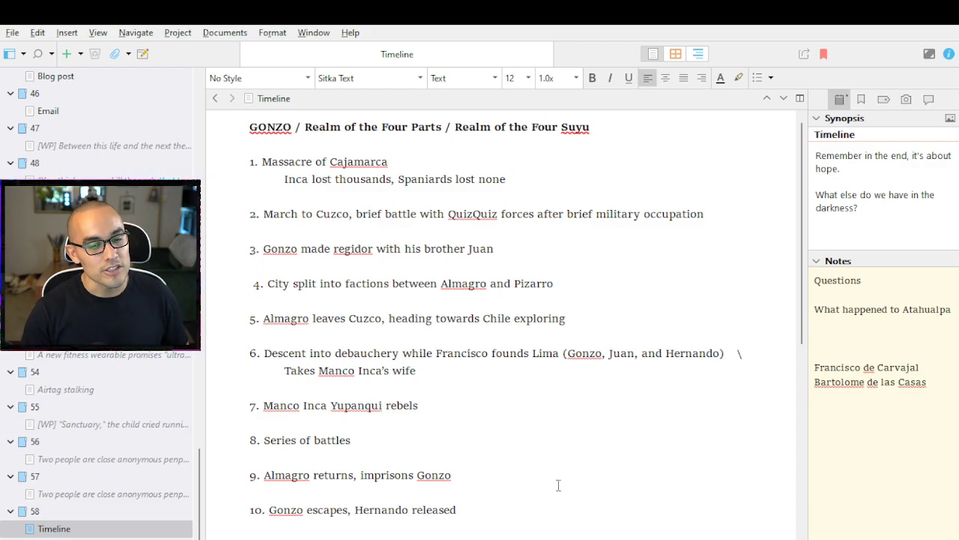
Reread the opening events in items 1 to 6 and the closing events in items 15 to 19
left_click_drag(468, 371, 401, 248)
left_click(308, 162)
left_click_drag(259, 162, 435, 353)
left_click(507, 475)
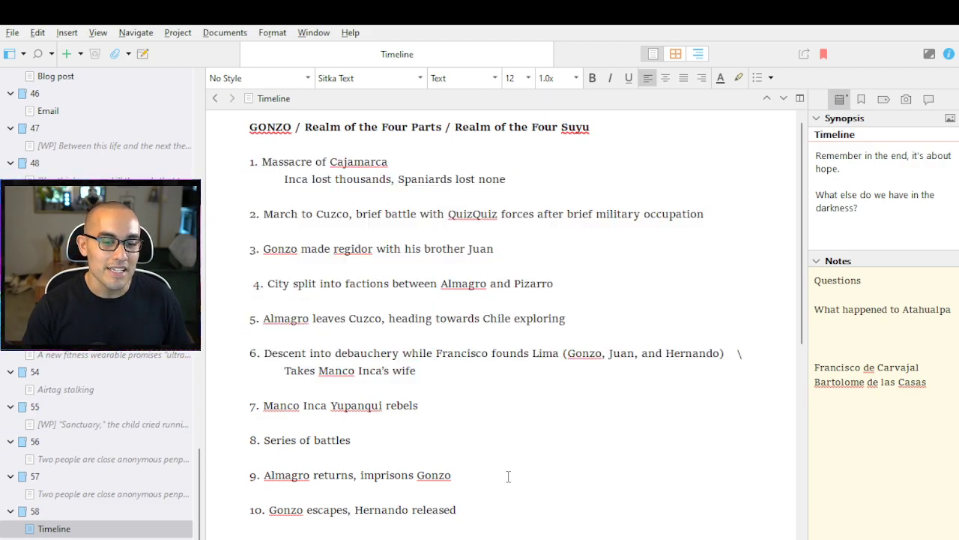
scroll(508, 476, "down", 5)
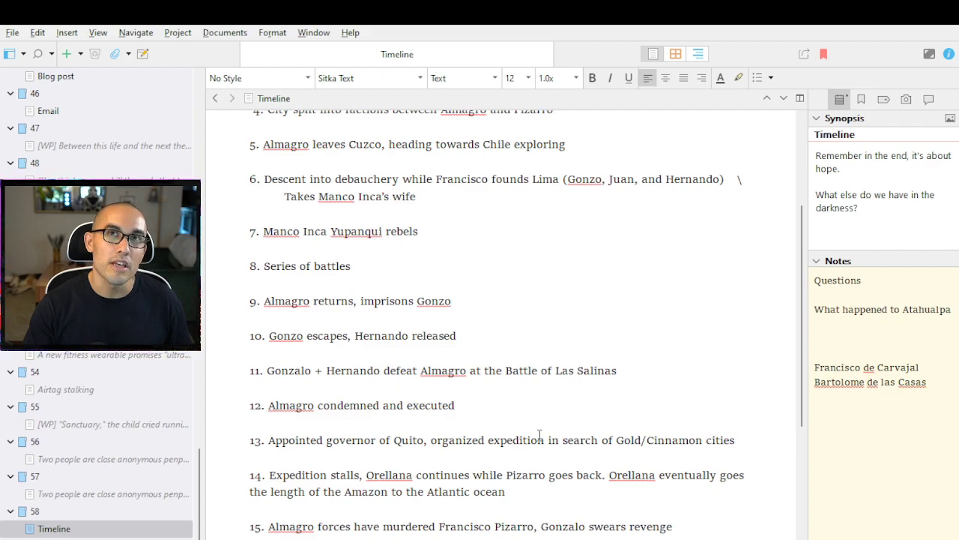
scroll(539, 436, "down", 6)
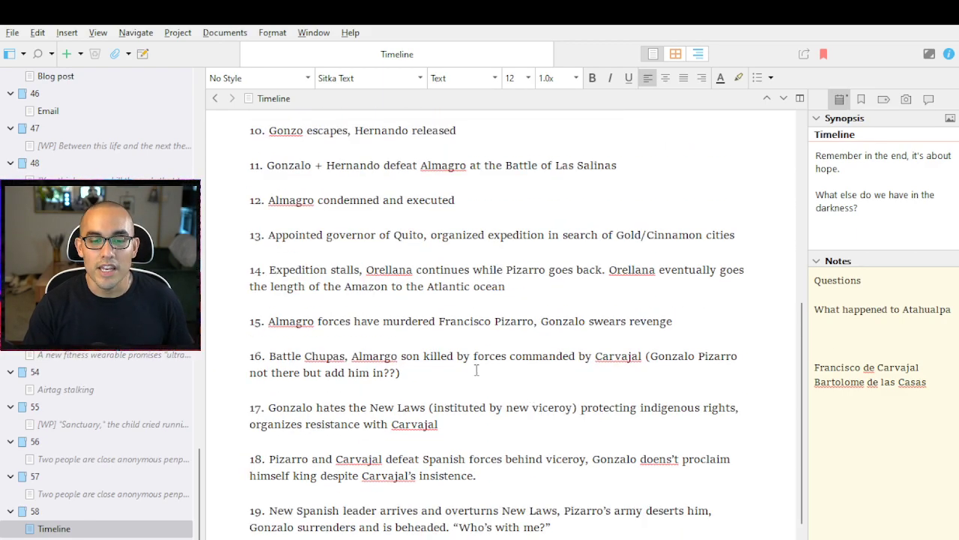
left_click_drag(583, 524, 495, 341)
left_click(496, 341)
scroll(471, 442, "up", 2)
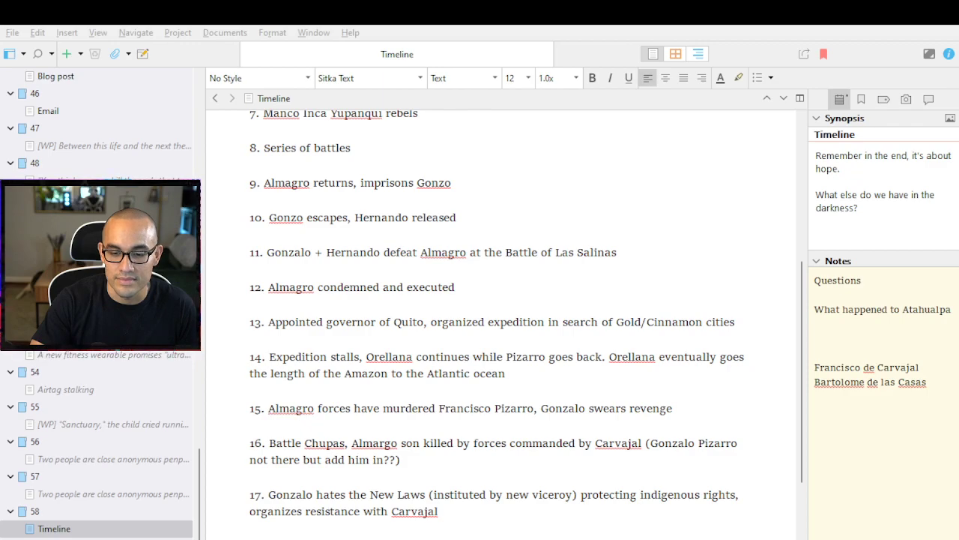
scroll(392, 483, "down", 3)
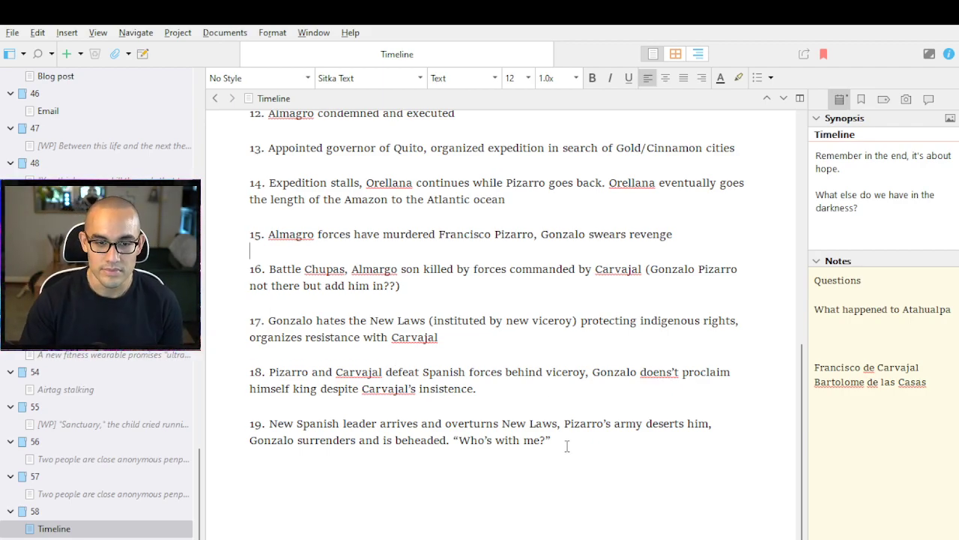
scroll(556, 449, "up", 1)
scroll(605, 442, "up", 1)
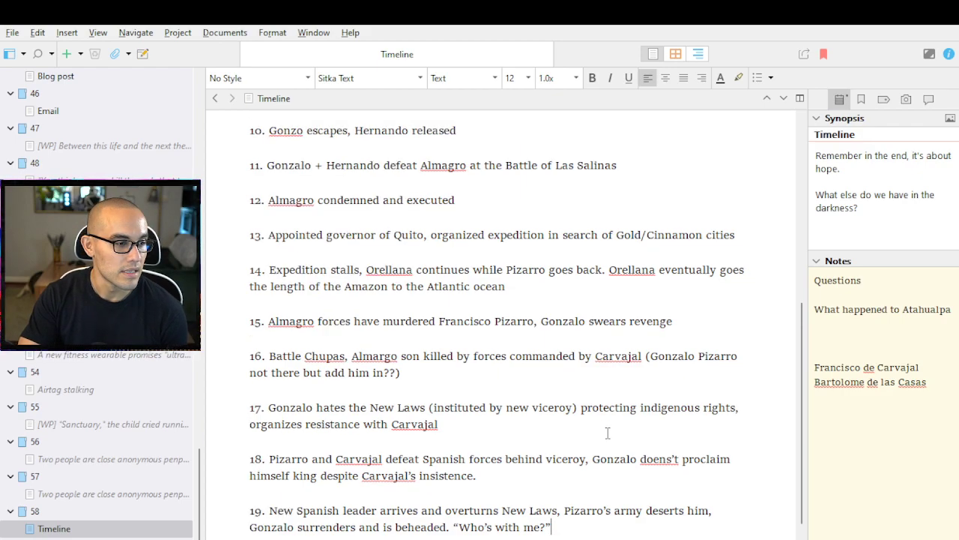
scroll(597, 439, "down", 2)
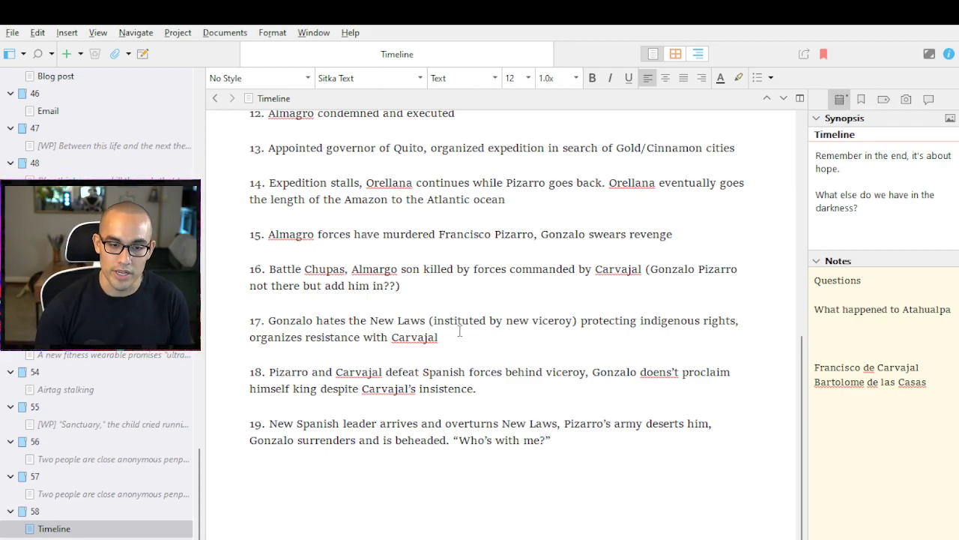
Append the parenthetical "(Battle of Jaquijuahana)" after the "Who's with me?" quote at the end of item 19
scroll(610, 520, "down", 1)
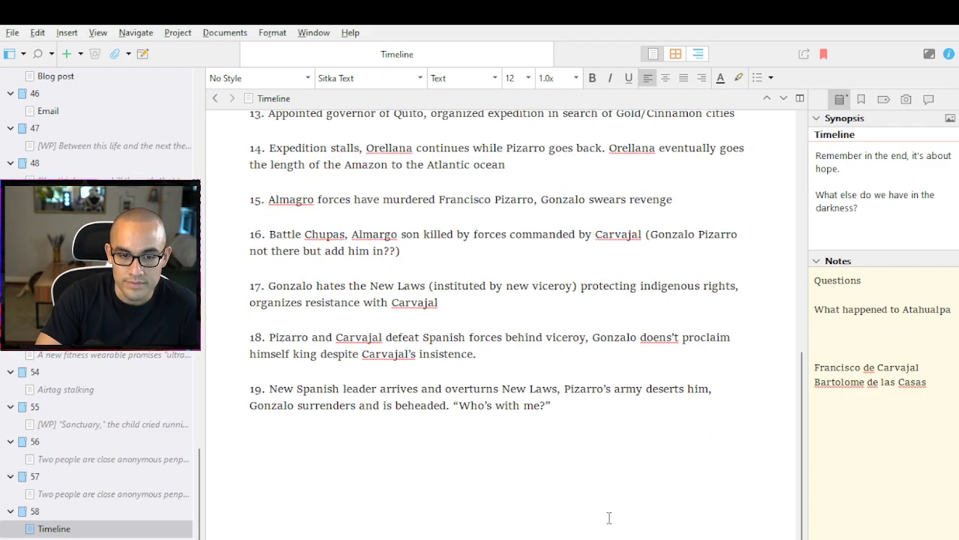
scroll(608, 516, "up", 1)
scroll(593, 514, "up", 2)
scroll(604, 505, "down", 1)
scroll(604, 495, "down", 1)
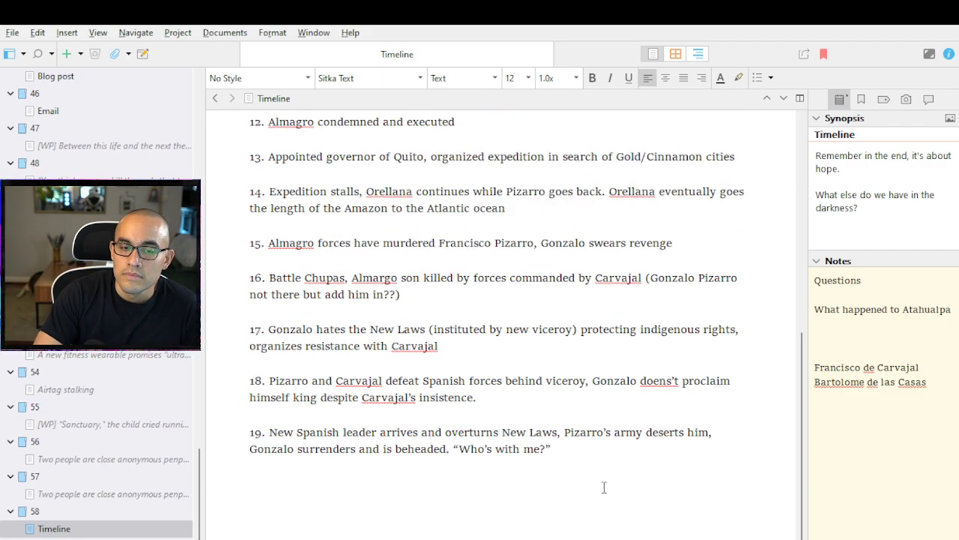
scroll(568, 491, "up", 4)
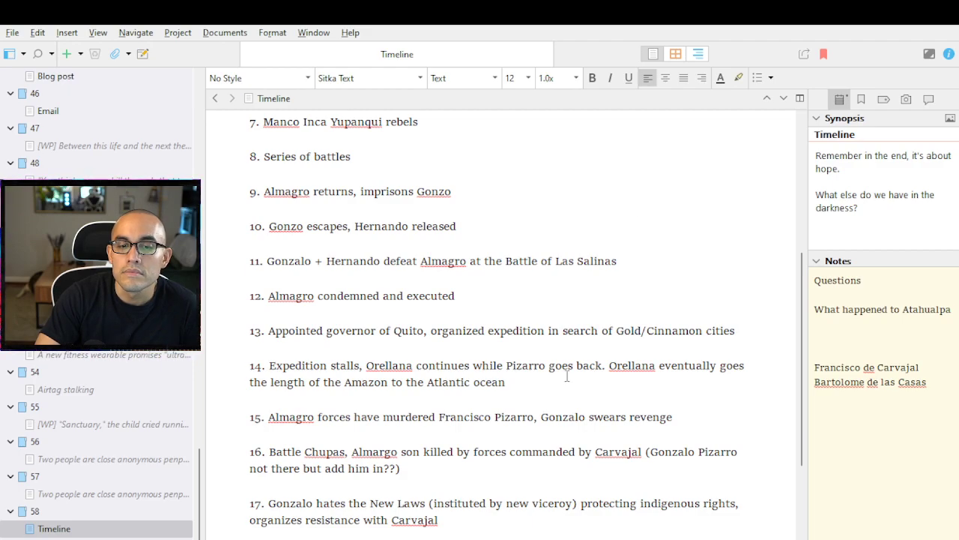
scroll(585, 479, "down", 4)
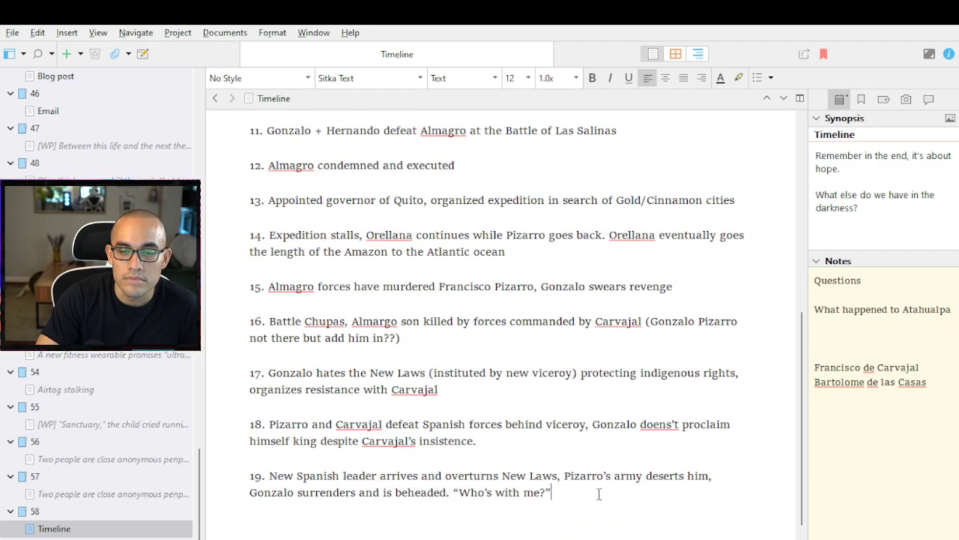
type("(Battle of")
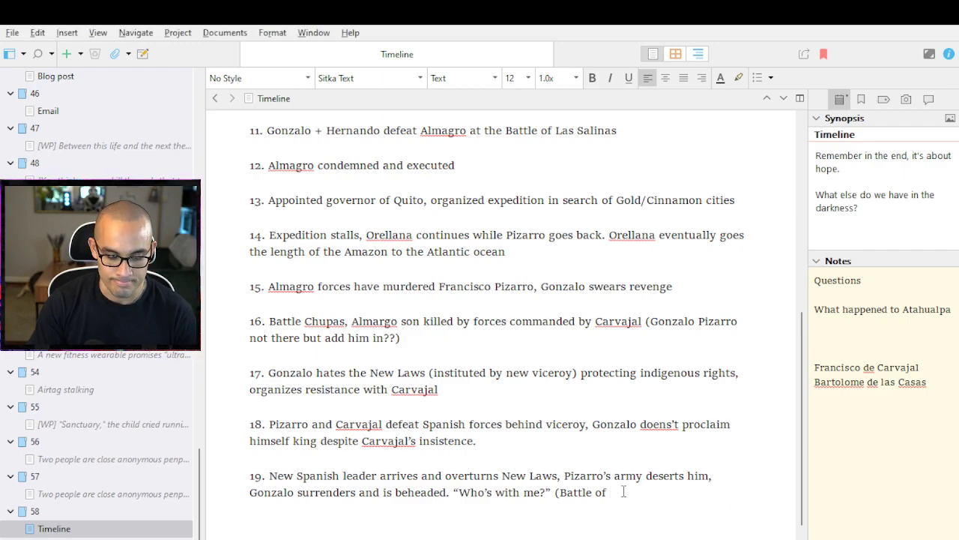
type("Battle of Jaquijahuana")
key("ctrl+z")
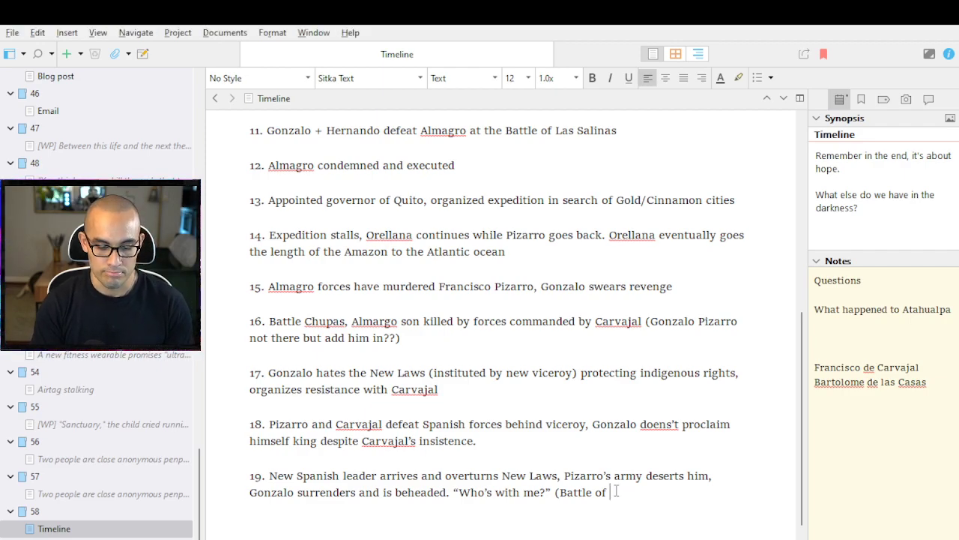
type("Jaquijuahana)")
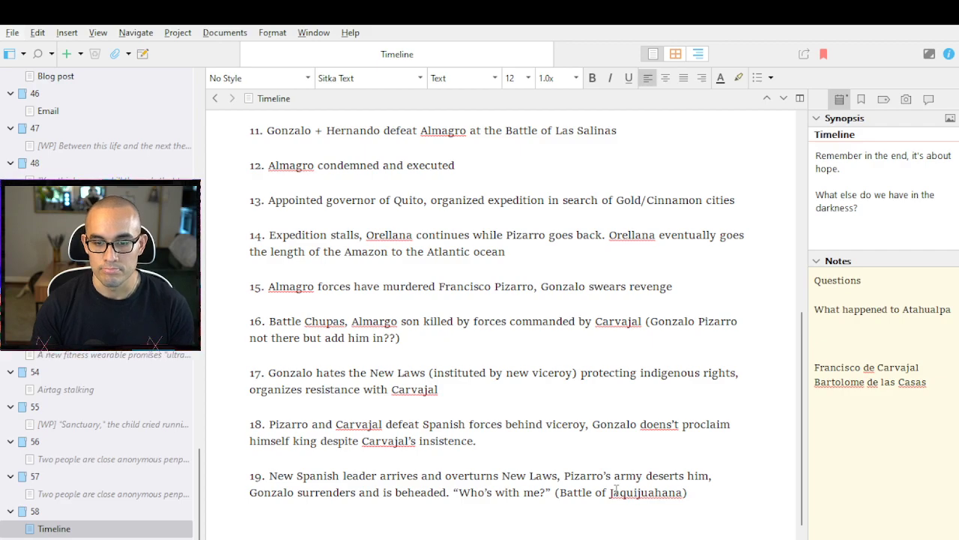
Check the battle name's spelling and correct it to "Jaquijahuana" in item 19
key("alt+Tab")
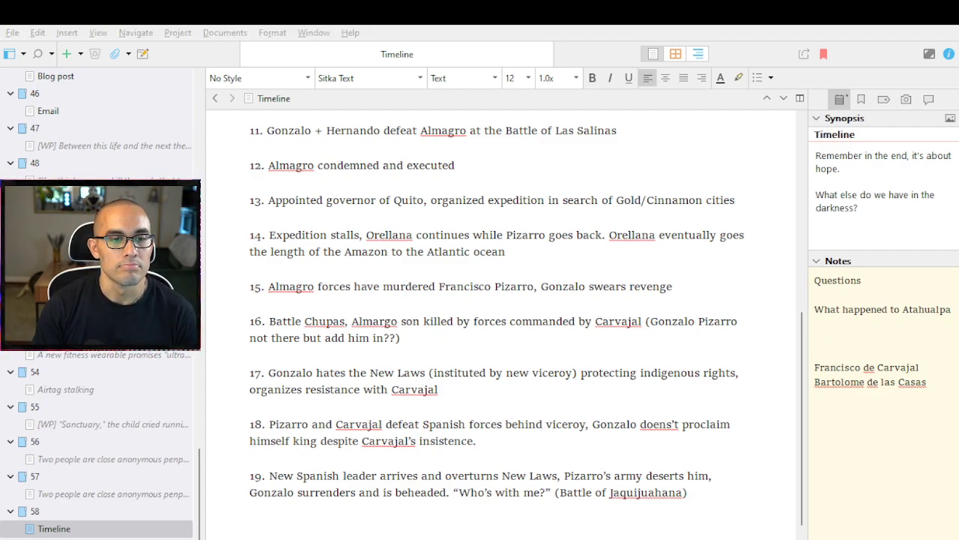
key("alt+Tab")
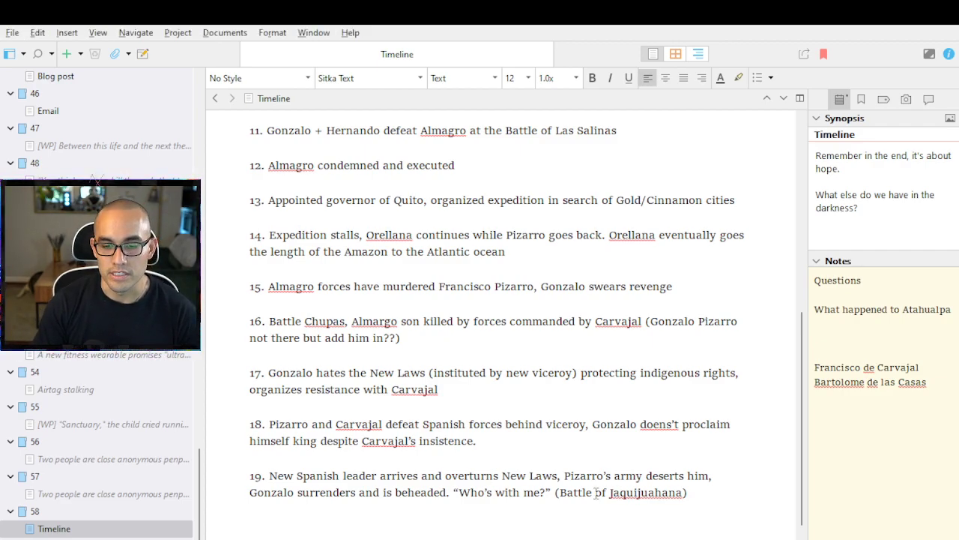
left_click(649, 492)
key("BackSpace")
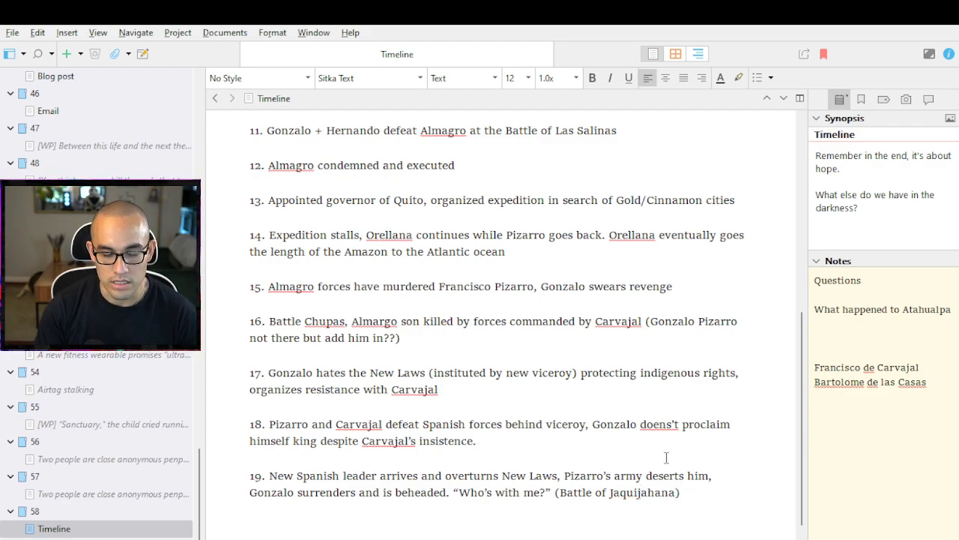
left_click(655, 492)
type("u")
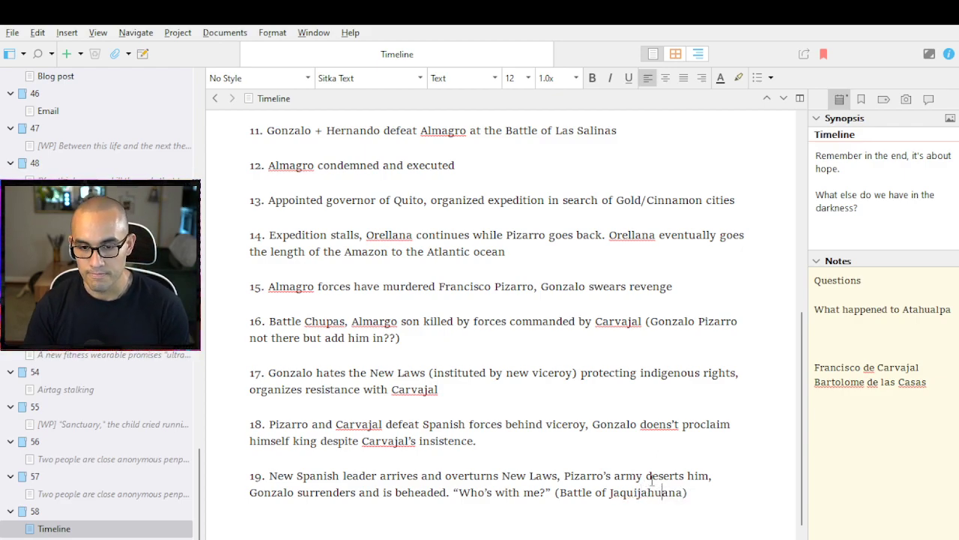